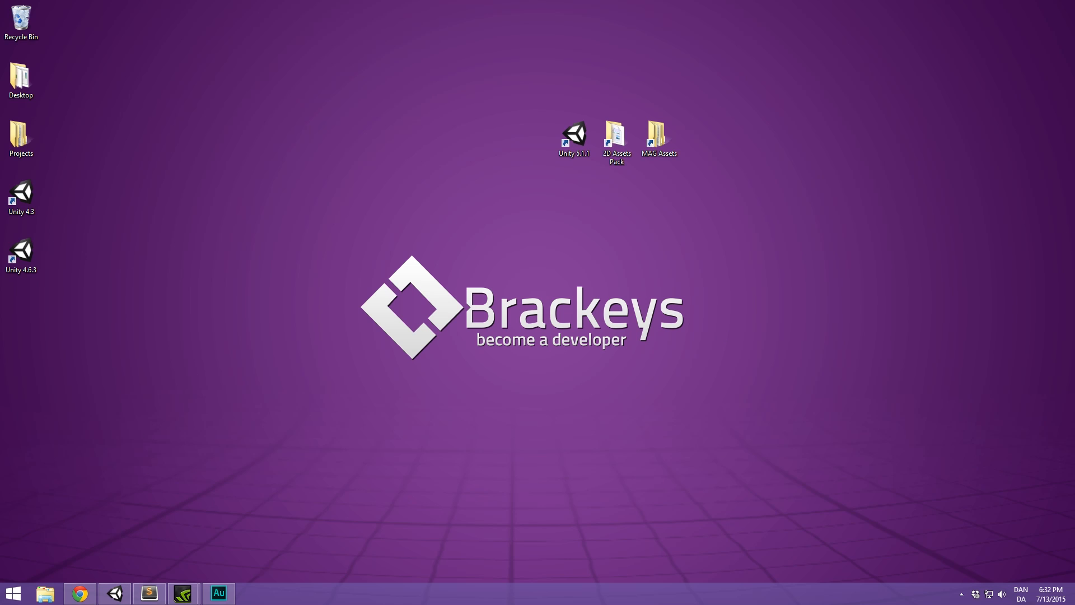
Review the Sublime Text notes listing EndPoint GFX, Scene Switching, EndLevel and Update Score Display.
{"action": "left_click_drag", "start_coordinate": [1074, 227], "coordinate": [791, 212]}
{"action": "left_click", "coordinate": [748, 280]}
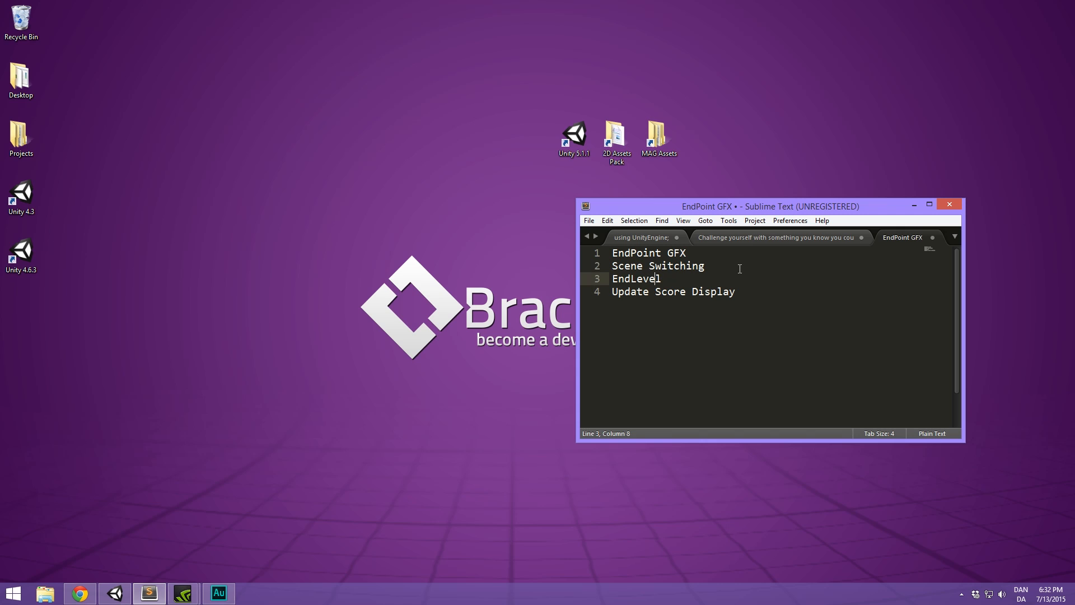
{"action": "left_click_drag", "start_coordinate": [739, 267], "coordinate": [617, 266]}
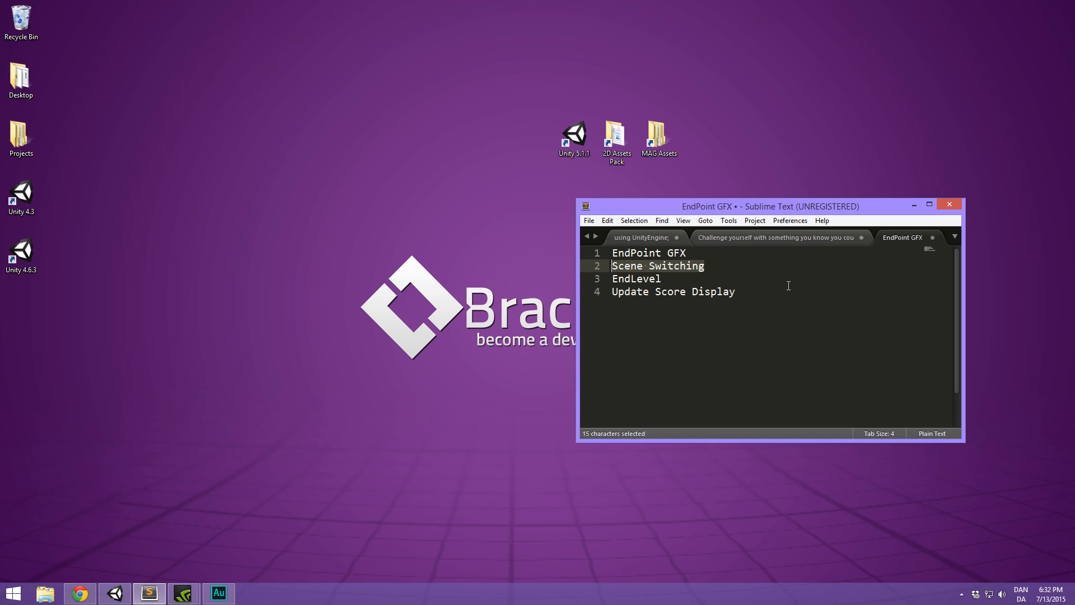
{"action": "left_click", "coordinate": [768, 288]}
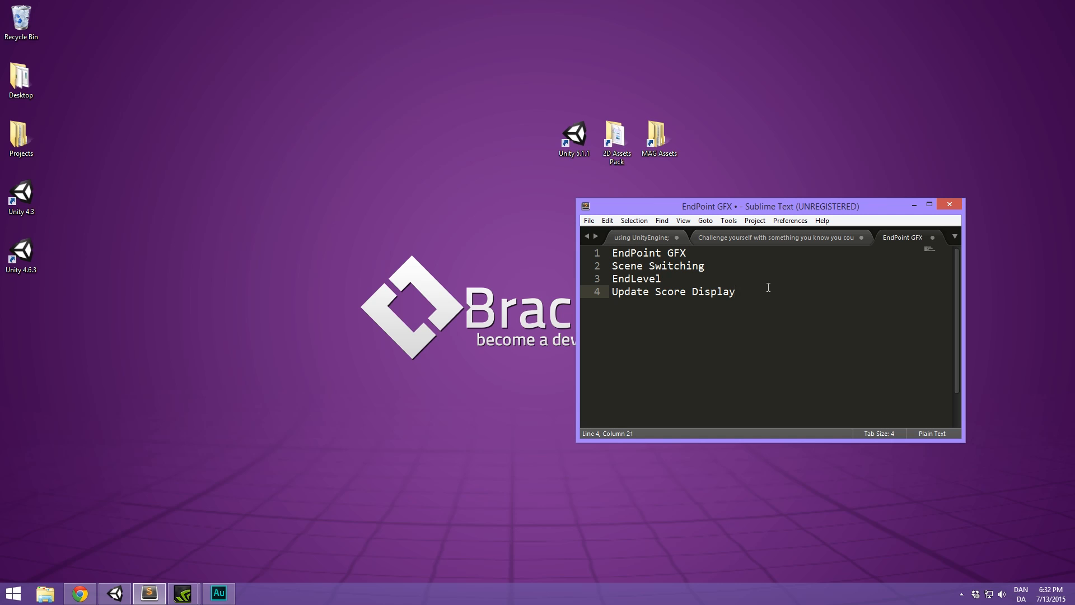
{"action": "left_click_drag", "start_coordinate": [756, 204], "coordinate": [725, 192]}
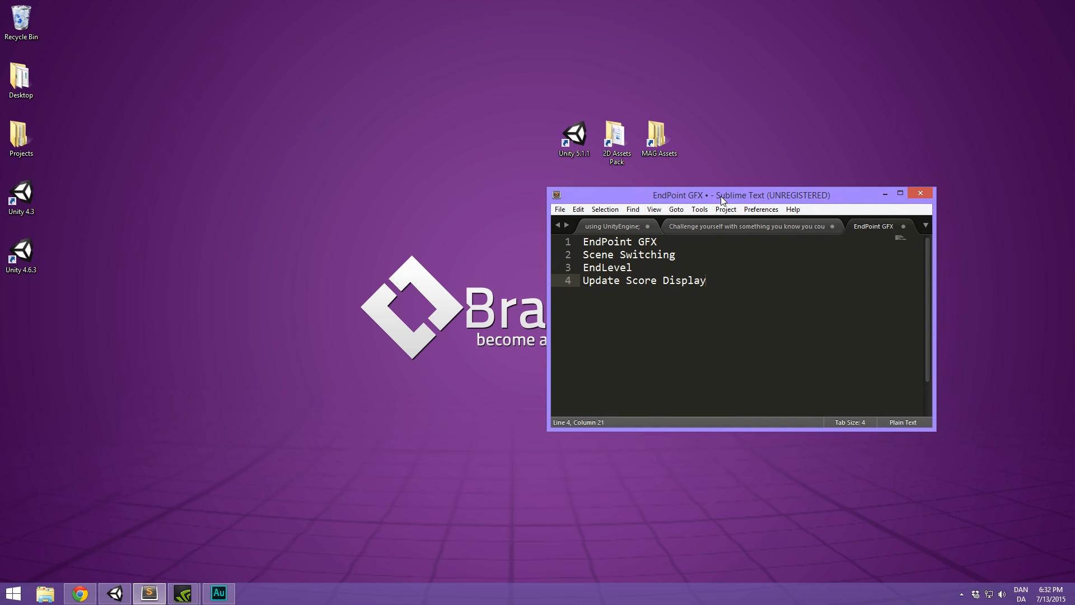
{"action": "triple_click", "coordinate": [606, 251]}
{"action": "triple_click", "coordinate": [618, 244]}
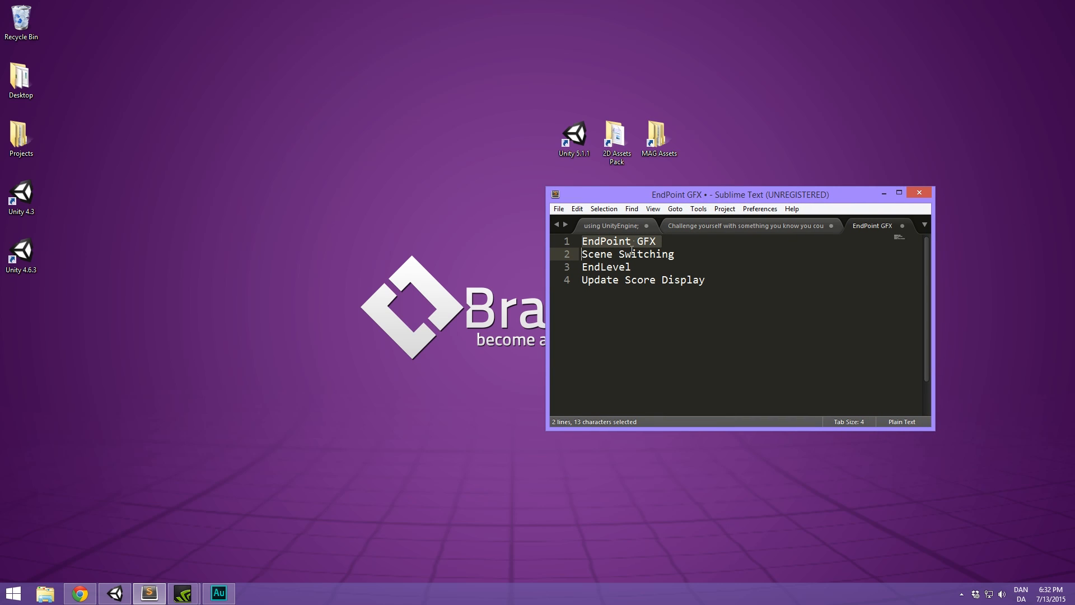
{"action": "left_click_drag", "start_coordinate": [720, 199], "coordinate": [1074, 206]}
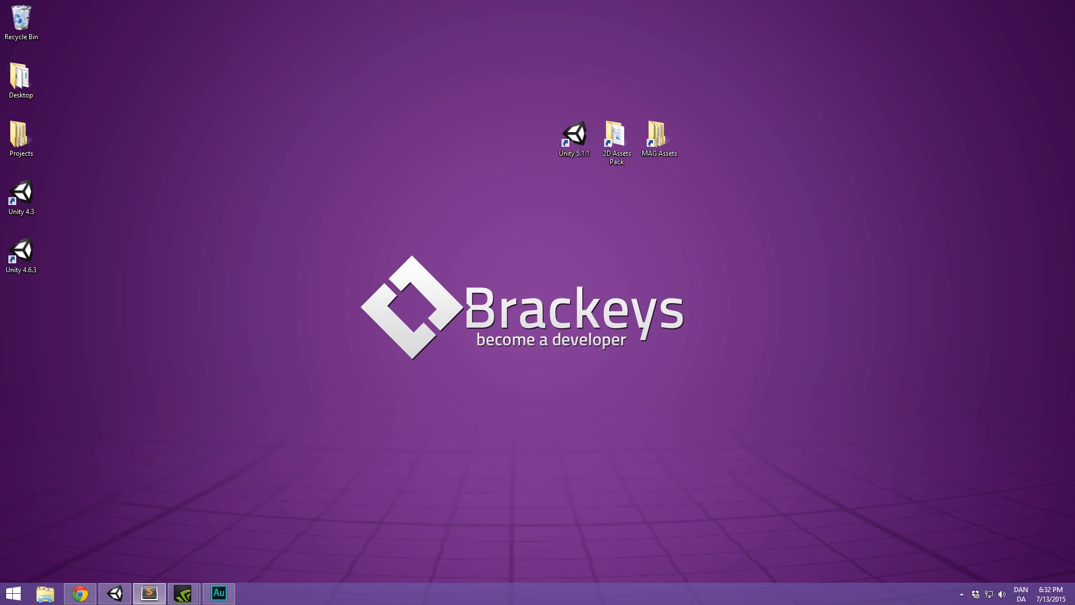
Switch to the browser and look through the Brackeys merchandise shop's mugs, shirts and hoodies.
{"action": "left_click_drag", "start_coordinate": [1074, 65], "coordinate": [687, 19]}
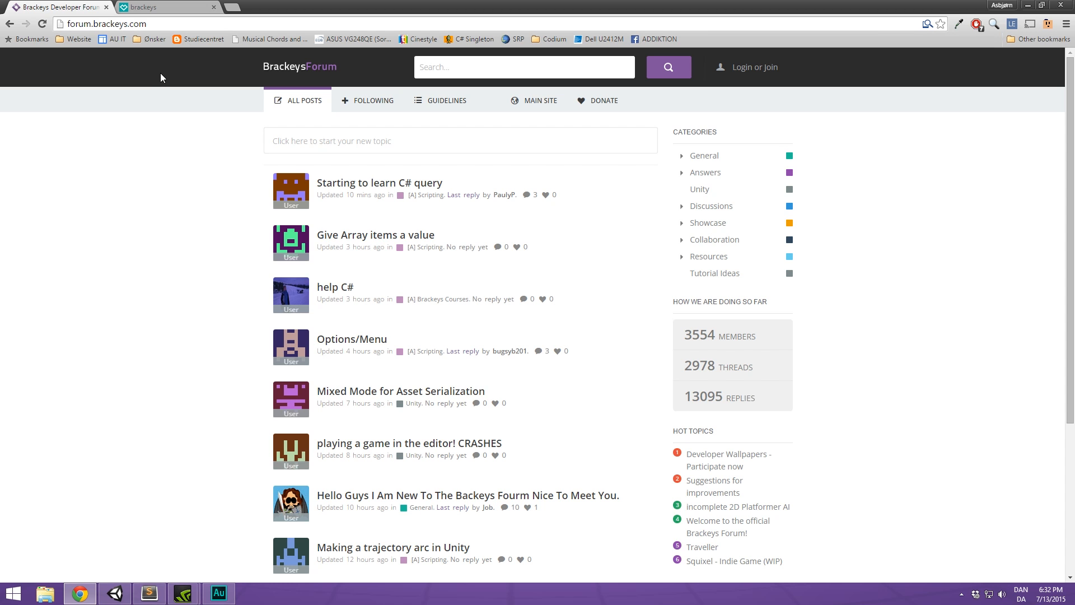
{"action": "left_click", "coordinate": [167, 5]}
{"action": "scroll", "coordinate": [129, 190], "scroll_direction": "down", "scroll_amount": 2}
{"action": "scroll", "coordinate": [161, 219], "scroll_direction": "up", "scroll_amount": 2}
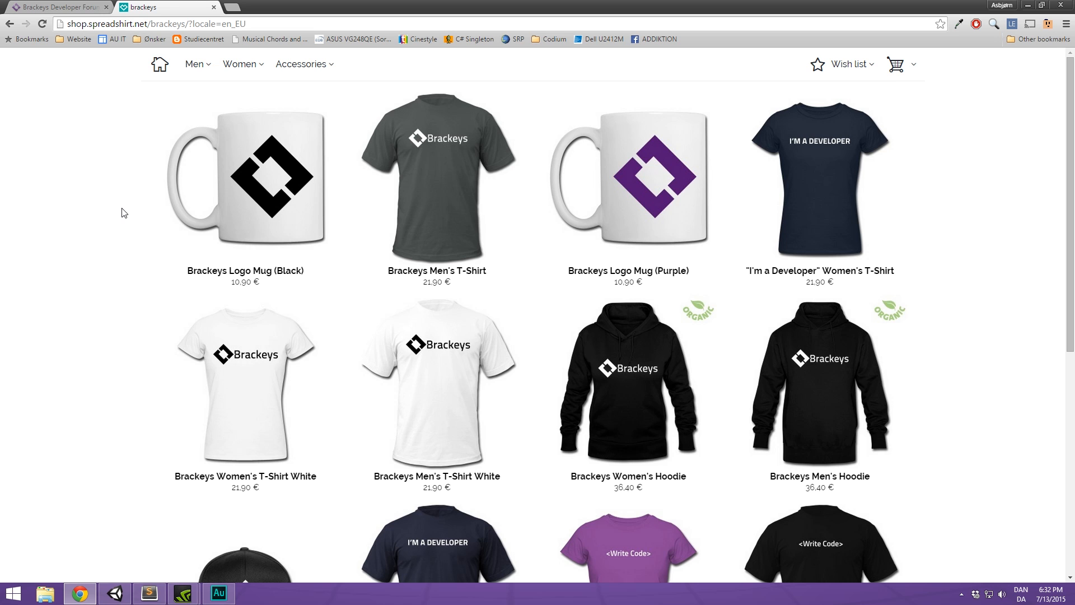
{"action": "scroll", "coordinate": [127, 218], "scroll_direction": "down", "scroll_amount": 1}
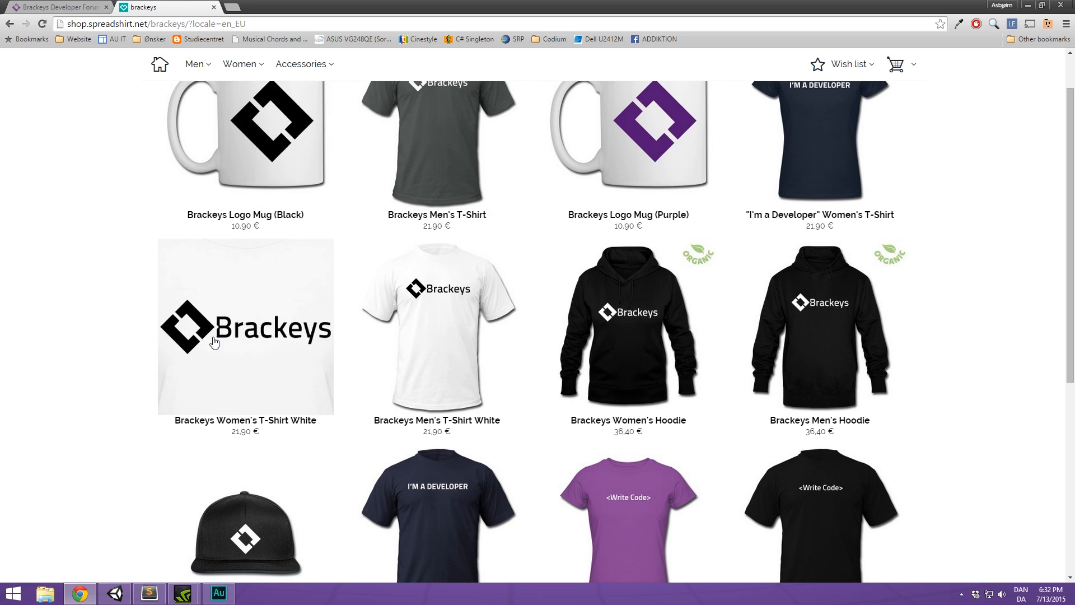
{"action": "scroll", "coordinate": [139, 280], "scroll_direction": "down", "scroll_amount": 2}
{"action": "scroll", "coordinate": [62, 226], "scroll_direction": "down", "scroll_amount": 2}
{"action": "scroll", "coordinate": [62, 226], "scroll_direction": "up", "scroll_amount": 5}
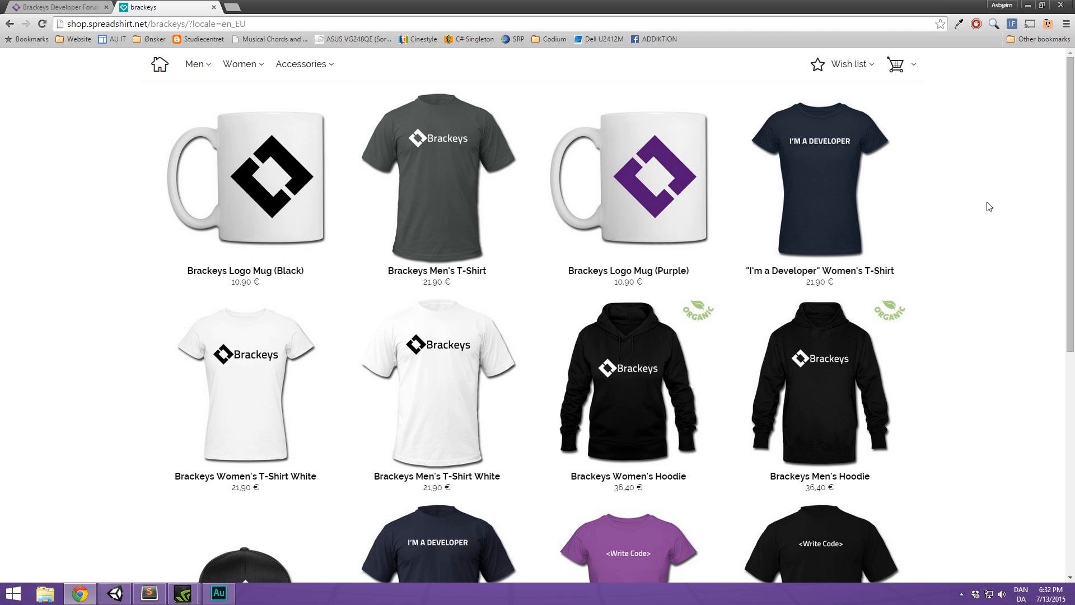
{"action": "scroll", "coordinate": [987, 205], "scroll_direction": "down", "scroll_amount": 4}
{"action": "scroll", "coordinate": [980, 225], "scroll_direction": "up", "scroll_amount": 4}
{"action": "scroll", "coordinate": [76, 216], "scroll_direction": "down", "scroll_amount": 2}
{"action": "scroll", "coordinate": [75, 210], "scroll_direction": "up", "scroll_amount": 2}
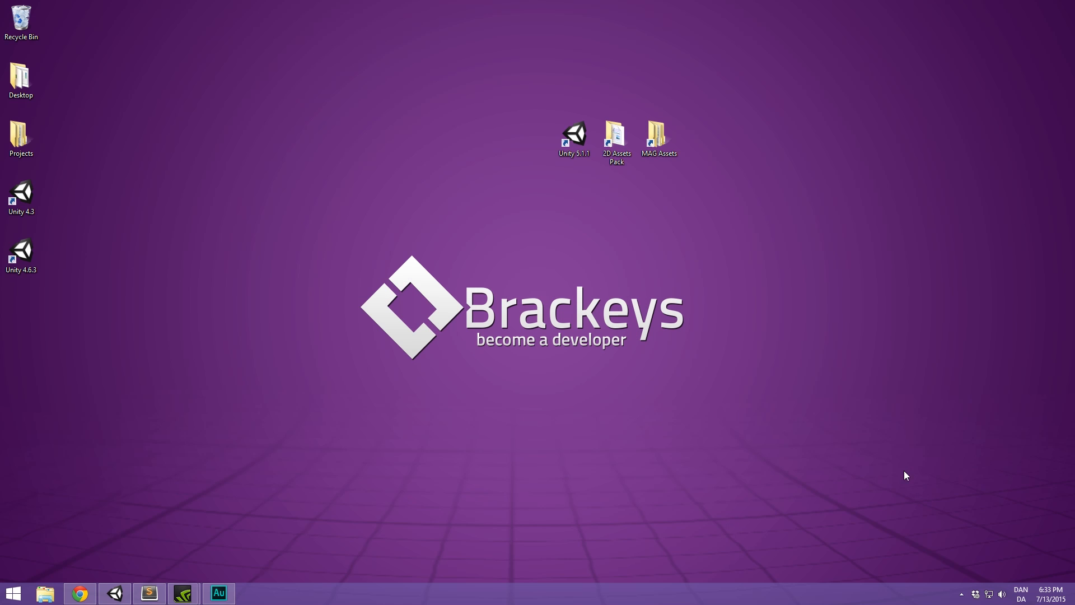
Switch to Unity and examine the Level01 scene around the ball's starting platform.
{"action": "key", "text": "alt+Tab"}
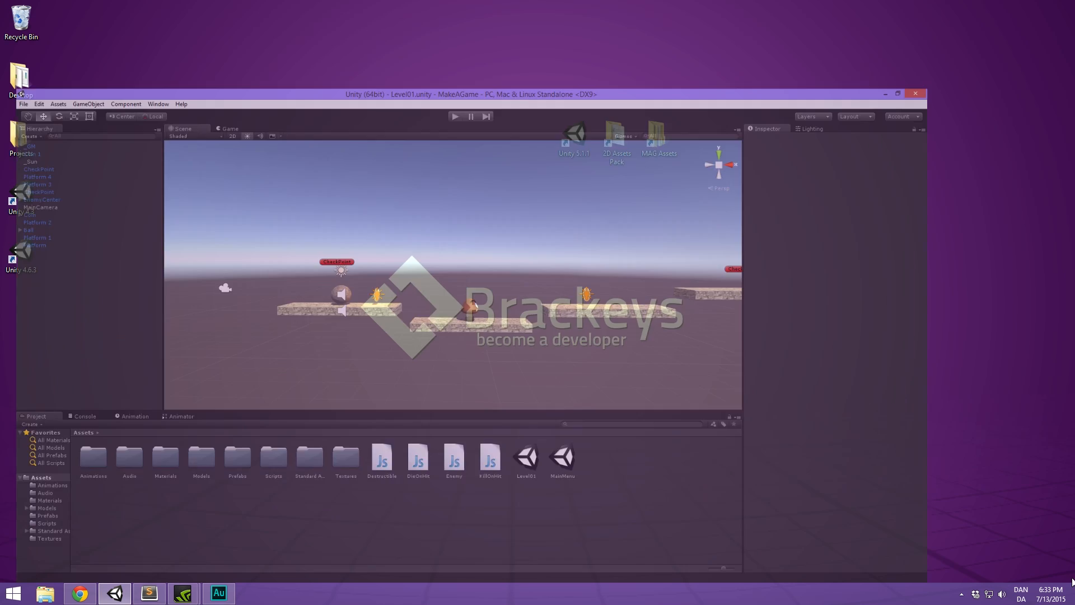
{"action": "middle_click_drag", "start_coordinate": [619, 214], "coordinate": [558, 170]}
{"action": "left_click_drag", "start_coordinate": [558, 171], "coordinate": [401, 152], "text": "alt"}
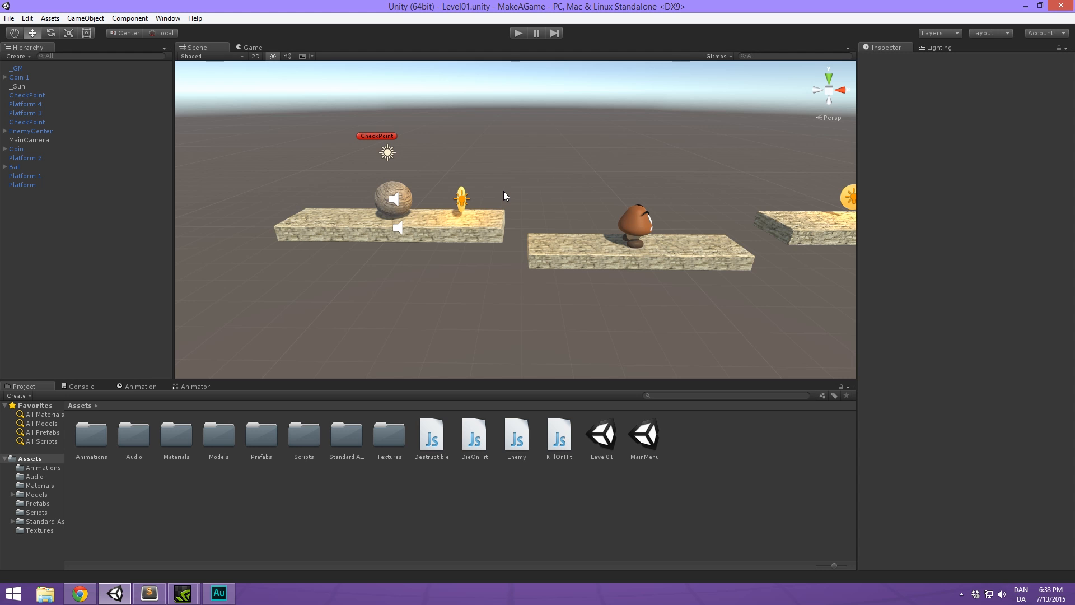
{"action": "middle_click_drag", "start_coordinate": [398, 170], "coordinate": [647, 220]}
{"action": "scroll", "coordinate": [370, 182], "scroll_direction": "up", "scroll_amount": 5}
{"action": "scroll", "coordinate": [391, 191], "scroll_direction": "up", "scroll_amount": 2}
{"action": "scroll", "coordinate": [530, 182], "scroll_direction": "up", "scroll_amount": 5}
{"action": "scroll", "coordinate": [626, 215], "scroll_direction": "down", "scroll_amount": 2}
{"action": "scroll", "coordinate": [626, 215], "scroll_direction": "down", "scroll_amount": 2}
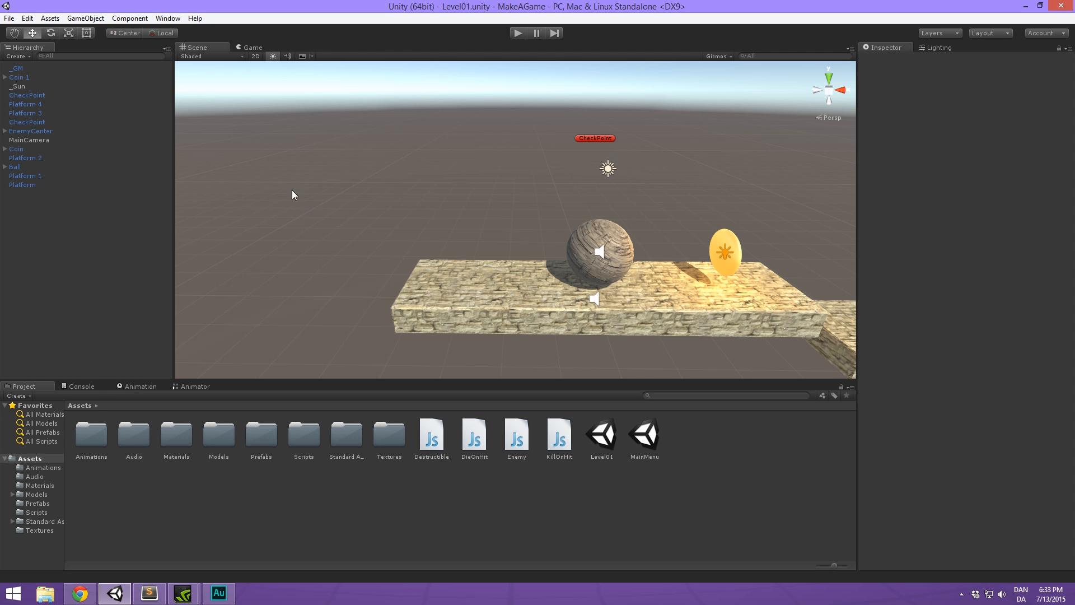
{"action": "middle_click_drag", "start_coordinate": [558, 116], "coordinate": [514, 89]}
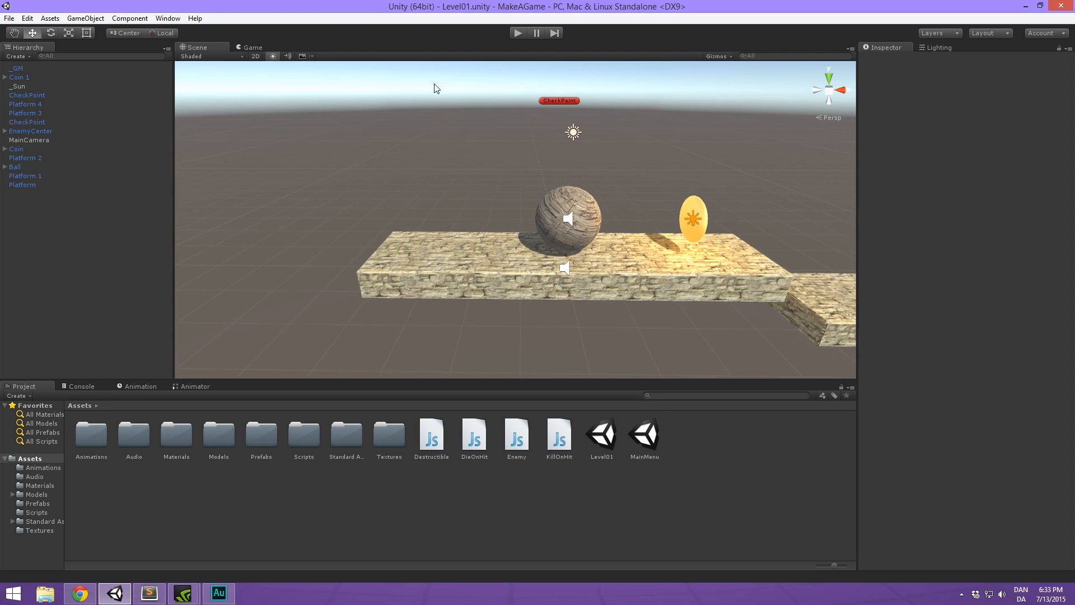
Add a Particle System to the scene and reset its transform.
{"action": "left_click", "coordinate": [82, 20]}
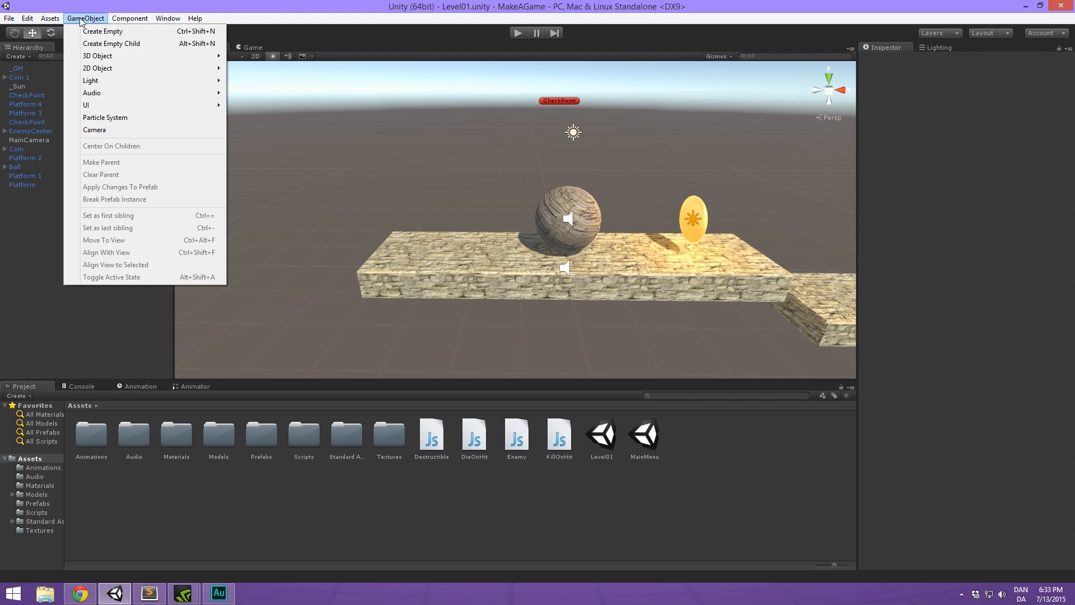
{"action": "mouse_move", "coordinate": [155, 110]}
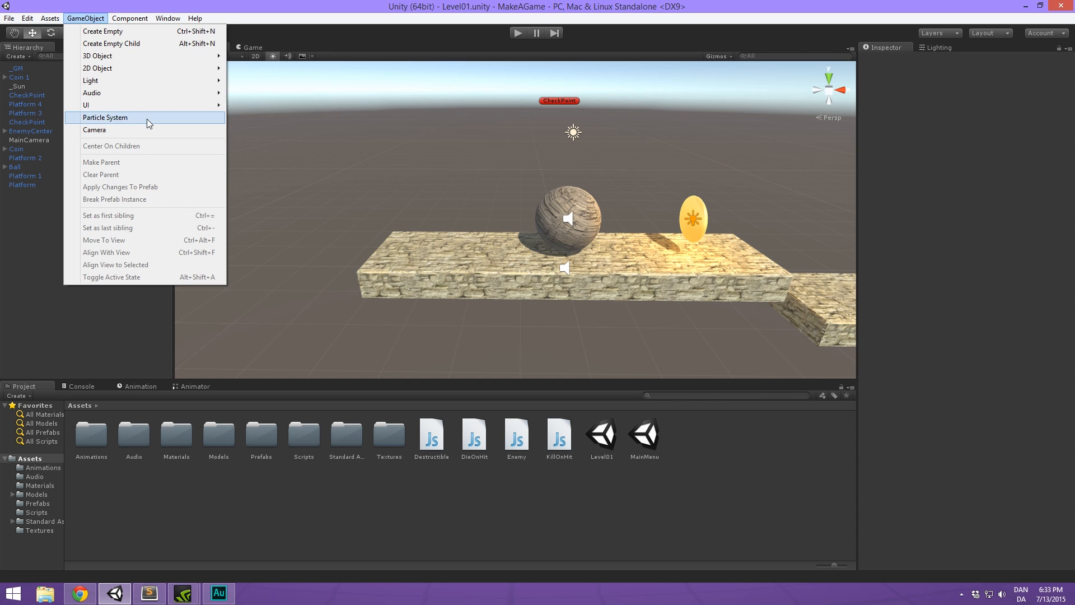
{"action": "left_click", "coordinate": [147, 119]}
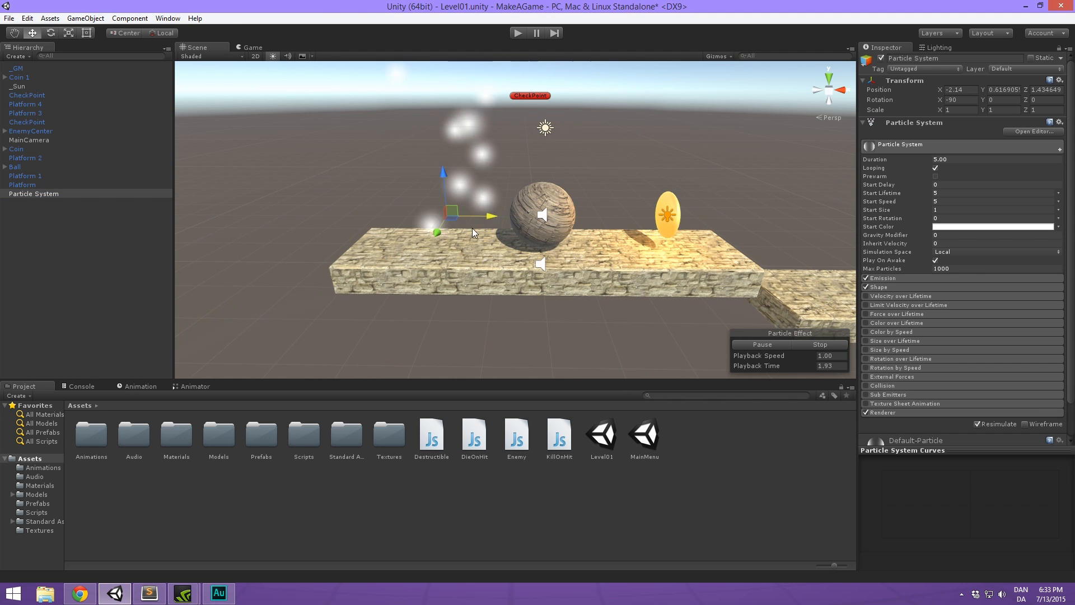
{"action": "left_click", "coordinate": [1060, 80]}
{"action": "left_click", "coordinate": [910, 87]}
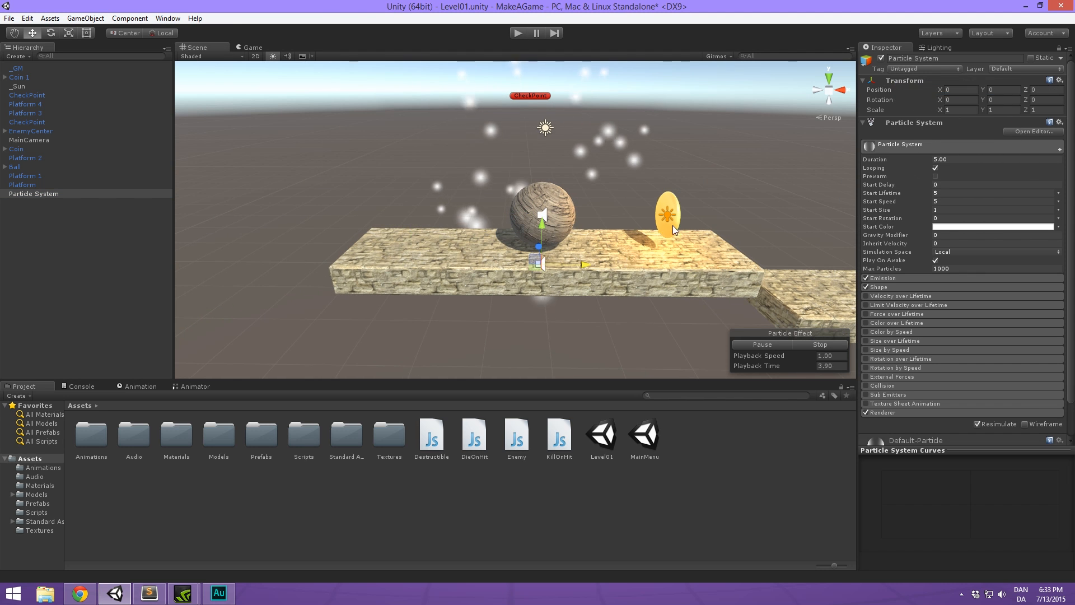
Move the Particle System above the platform near the ball, to about X -2.82, Y 1.39.
{"action": "left_click_drag", "start_coordinate": [673, 225], "coordinate": [358, 94], "text": "alt"}
{"action": "left_click_drag", "start_coordinate": [552, 206], "coordinate": [553, 147]}
{"action": "left_click_drag", "start_coordinate": [596, 187], "coordinate": [472, 193]}
{"action": "key", "text": "f"}
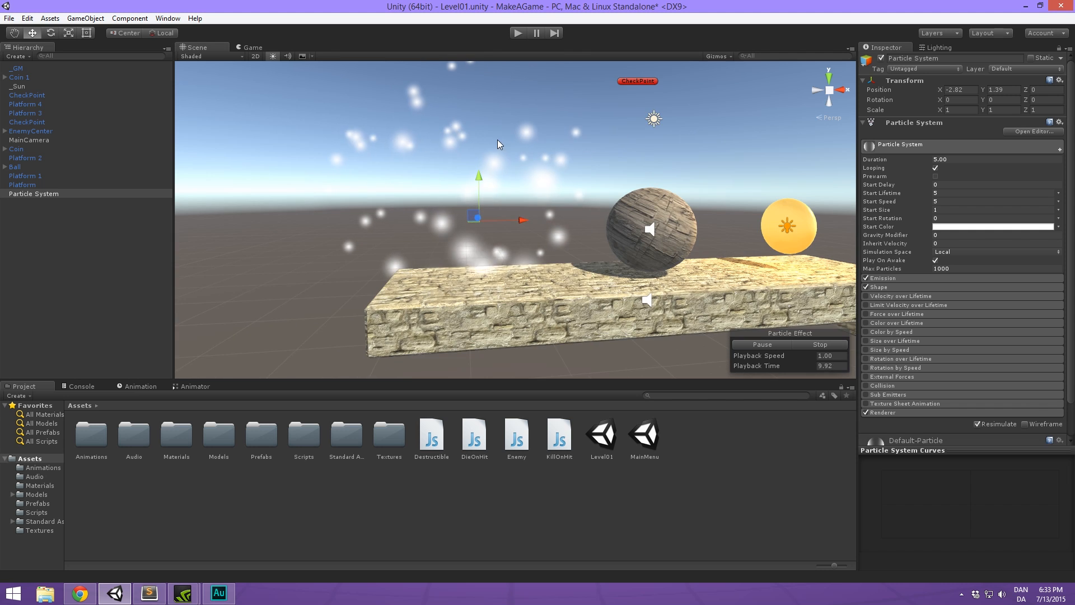
Create a sphere named EndPoint and make its Sphere Collider a trigger.
{"action": "left_click", "coordinate": [85, 18]}
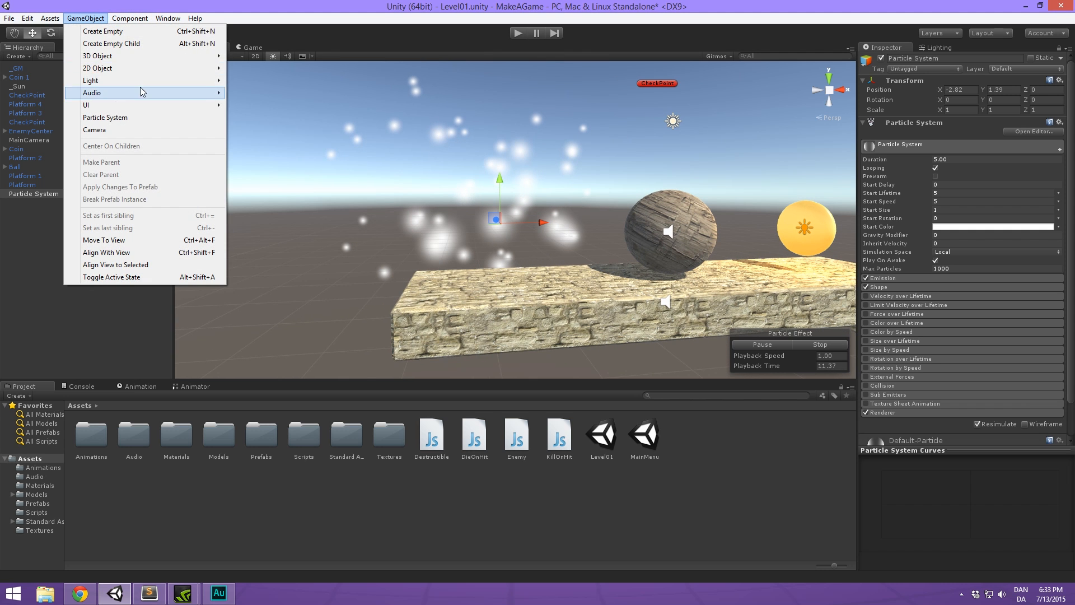
{"action": "mouse_move", "coordinate": [168, 56]}
{"action": "left_click", "coordinate": [274, 68]}
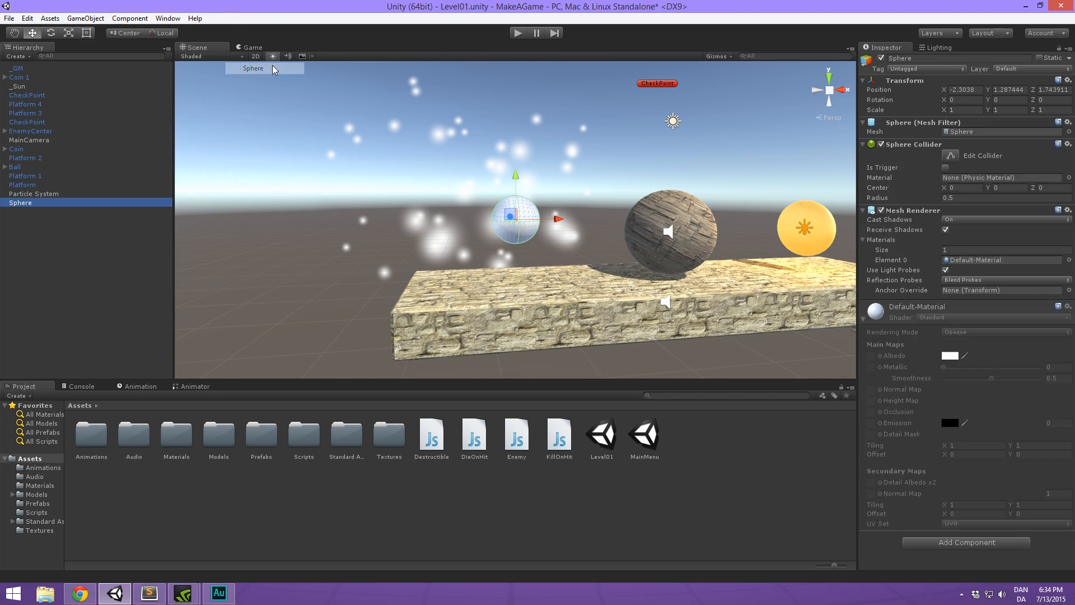
{"action": "left_click", "coordinate": [945, 59]}
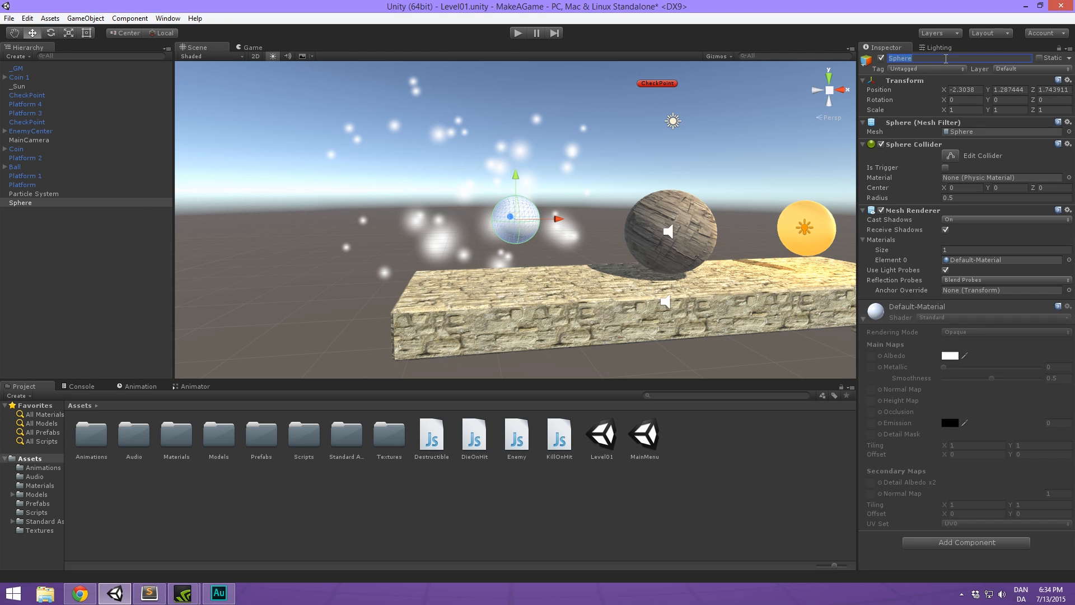
{"action": "type", "text": "EndPoint"}
{"action": "left_click", "coordinate": [945, 168]}
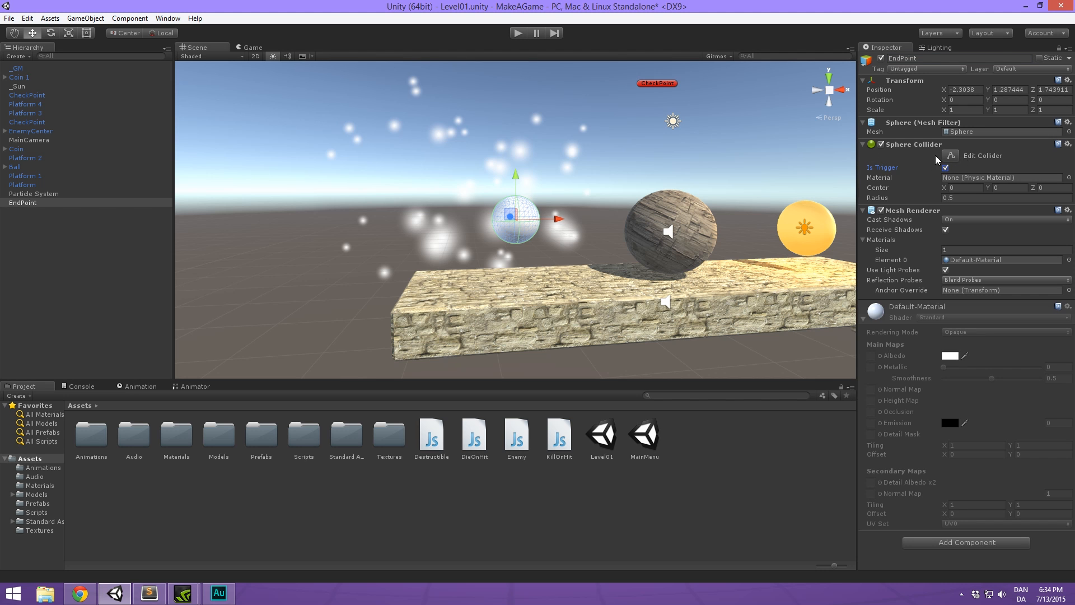
Make the Particle System a child of EndPoint and reset its transform.
{"action": "left_click_drag", "start_coordinate": [537, 159], "coordinate": [543, 207], "text": "alt"}
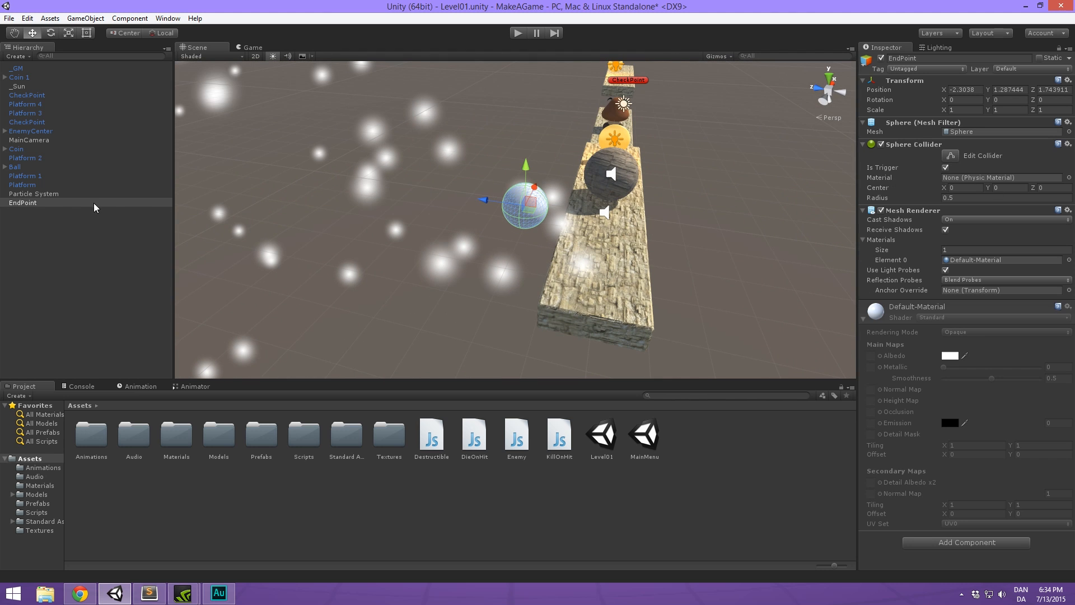
{"action": "left_click_drag", "start_coordinate": [60, 193], "coordinate": [52, 202]}
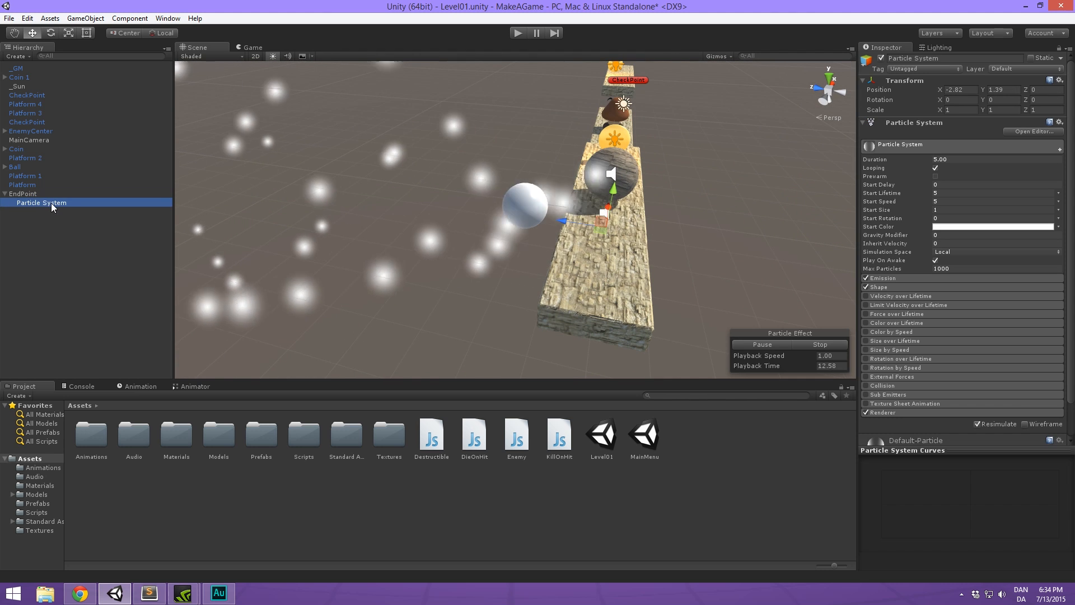
{"action": "left_click", "coordinate": [1059, 80]}
{"action": "left_click", "coordinate": [934, 80]}
Reset EndPoint's transform and move it above the end of the starting platform, to about X -3.29, Y 1.41.
{"action": "left_click", "coordinate": [23, 194]}
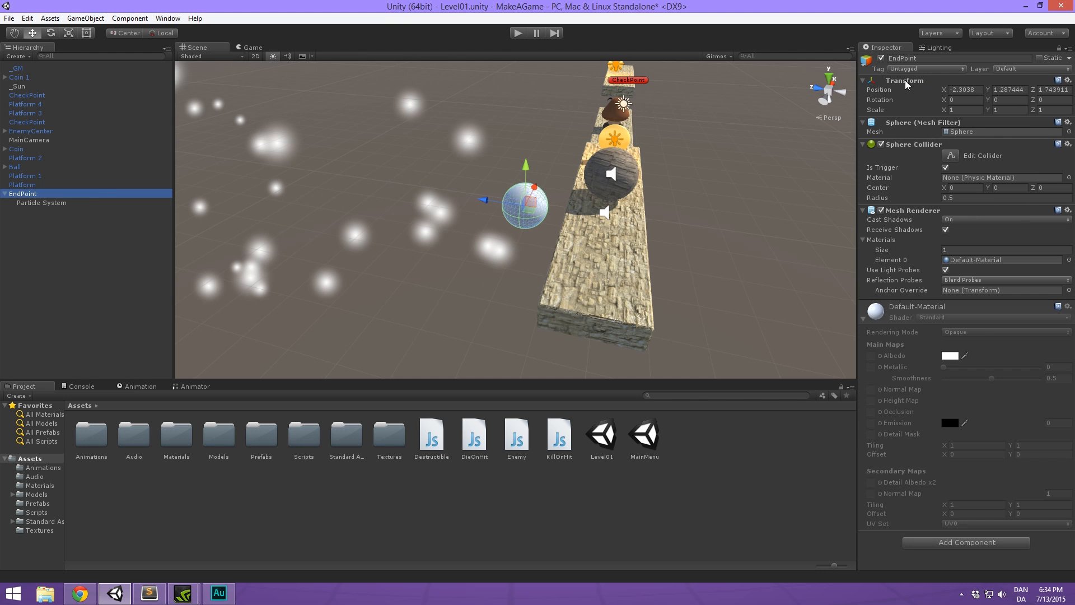
{"action": "right_click", "coordinate": [905, 81]}
{"action": "left_click", "coordinate": [933, 89]}
{"action": "scroll", "coordinate": [674, 166], "scroll_direction": "down", "scroll_amount": 8}
{"action": "left_click_drag", "start_coordinate": [677, 201], "coordinate": [422, 175], "text": "alt"}
{"action": "scroll", "coordinate": [535, 252], "scroll_direction": "up", "scroll_amount": 4}
{"action": "scroll", "coordinate": [534, 251], "scroll_direction": "up", "scroll_amount": 4}
{"action": "middle_click_drag", "start_coordinate": [534, 251], "coordinate": [603, 252]}
{"action": "scroll", "coordinate": [512, 143], "scroll_direction": "up", "scroll_amount": 3}
{"action": "left_click_drag", "start_coordinate": [622, 290], "coordinate": [623, 247]}
{"action": "left_click_drag", "start_coordinate": [663, 287], "coordinate": [546, 295]}
{"action": "key", "text": "f"}
Scale the EndPoint sphere down uniformly to about 0.605.
{"action": "left_click_drag", "start_coordinate": [395, 294], "coordinate": [641, 257], "text": "alt"}
{"action": "middle_click_drag", "start_coordinate": [617, 237], "coordinate": [613, 196]}
{"action": "left_click_drag", "start_coordinate": [708, 211], "coordinate": [513, 207], "text": "alt"}
{"action": "middle_click_drag", "start_coordinate": [639, 146], "coordinate": [612, 182]}
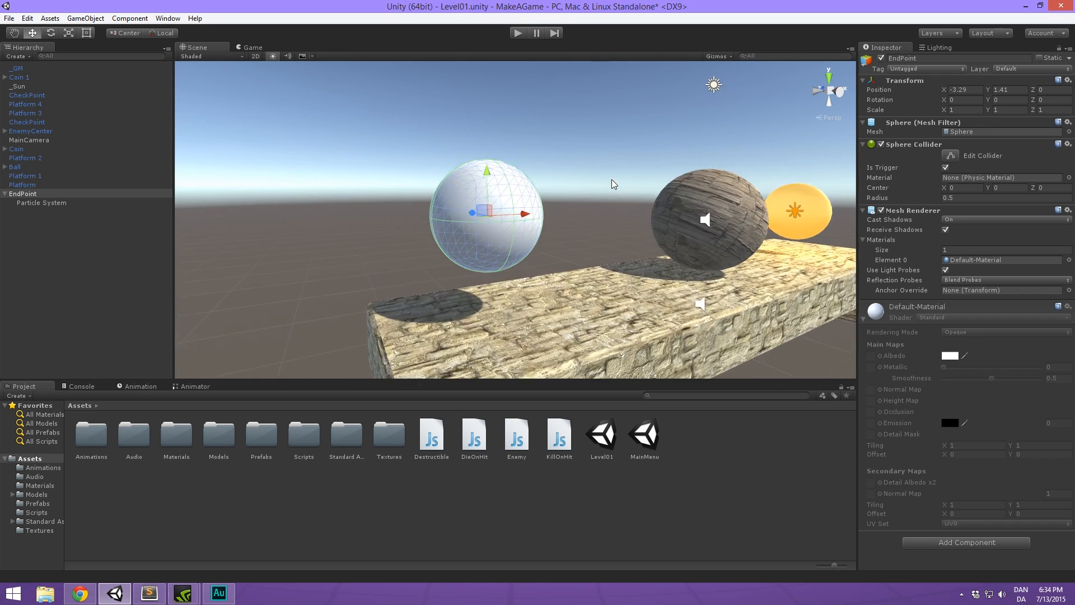
{"action": "scroll", "coordinate": [608, 183], "scroll_direction": "down", "scroll_amount": 6}
{"action": "scroll", "coordinate": [743, 261], "scroll_direction": "down", "scroll_amount": 4}
{"action": "scroll", "coordinate": [577, 208], "scroll_direction": "up", "scroll_amount": 5}
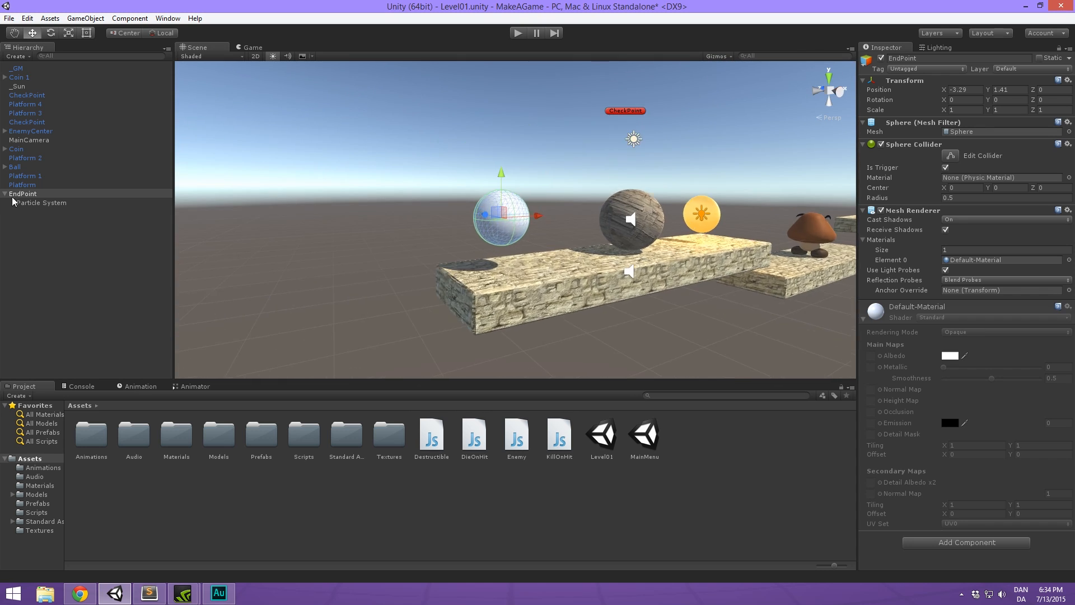
{"action": "scroll", "coordinate": [532, 201], "scroll_direction": "up", "scroll_amount": 6}
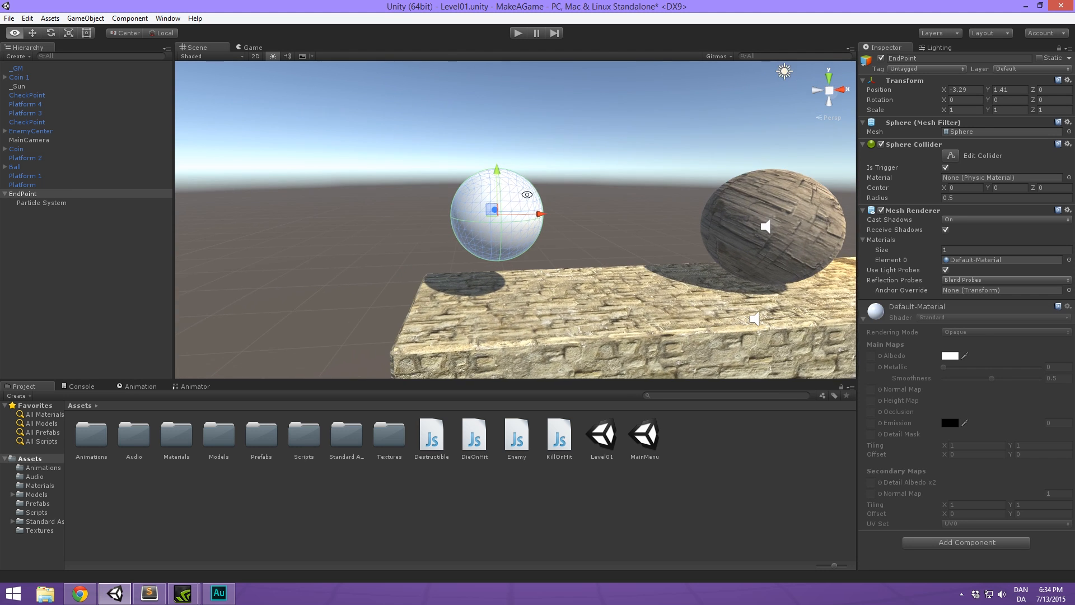
{"action": "key", "text": "alt"}
{"action": "left_click_drag", "start_coordinate": [385, 227], "coordinate": [475, 217], "text": "alt"}
{"action": "key", "text": "r"}
{"action": "left_click_drag", "start_coordinate": [419, 195], "coordinate": [295, 146], "text": "alt"}
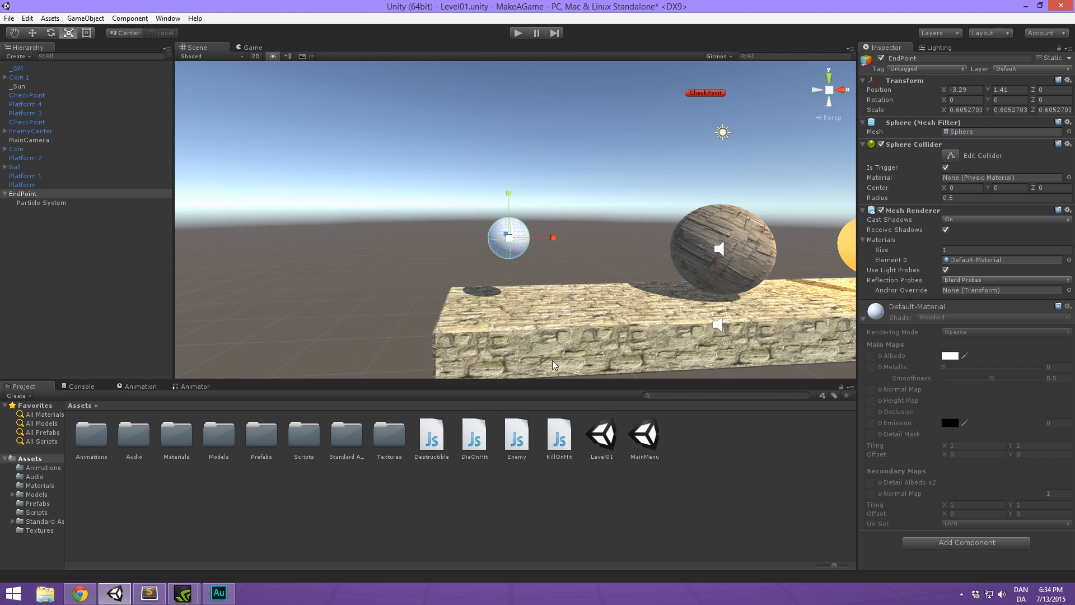
Create a new material named EndPointMat in the Assets folder.
{"action": "right_click", "coordinate": [531, 520]}
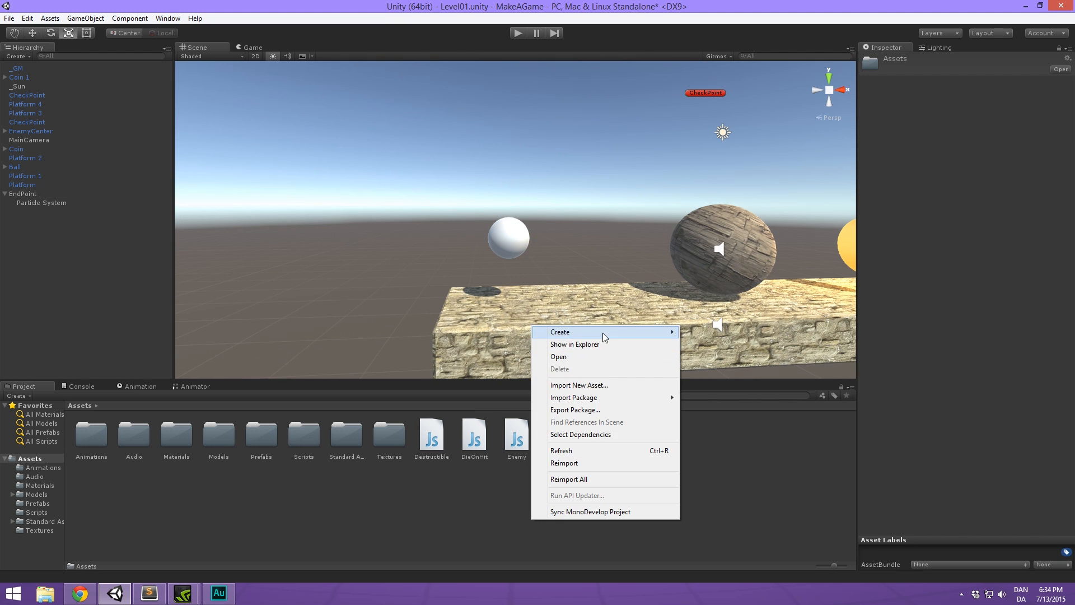
{"action": "mouse_move", "coordinate": [603, 332]}
{"action": "left_click", "coordinate": [732, 158]}
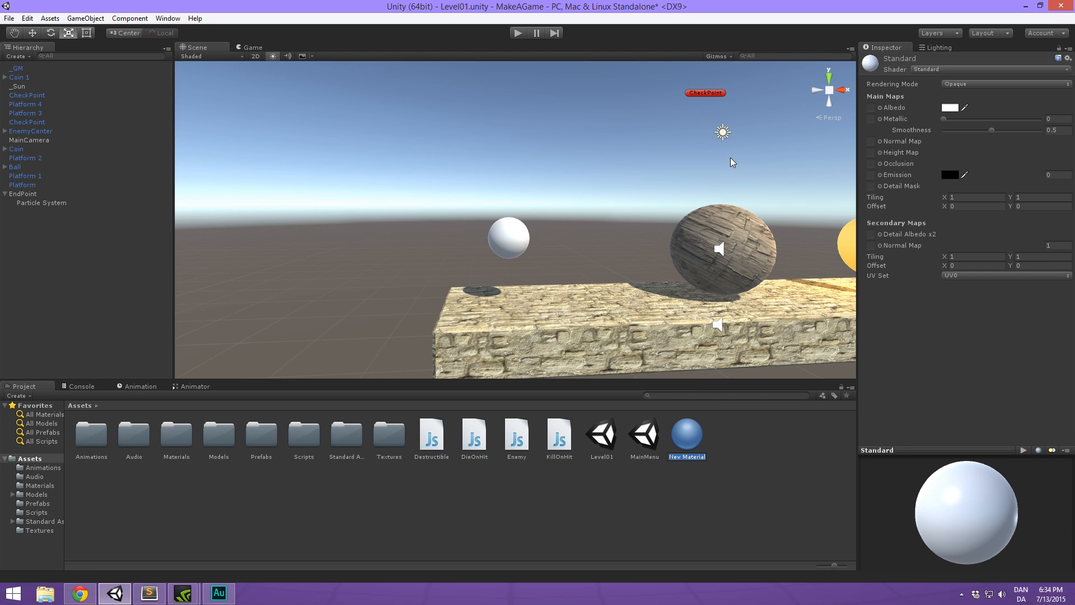
{"action": "type", "text": "EndPointMat"}
{"action": "key", "text": "Return"}
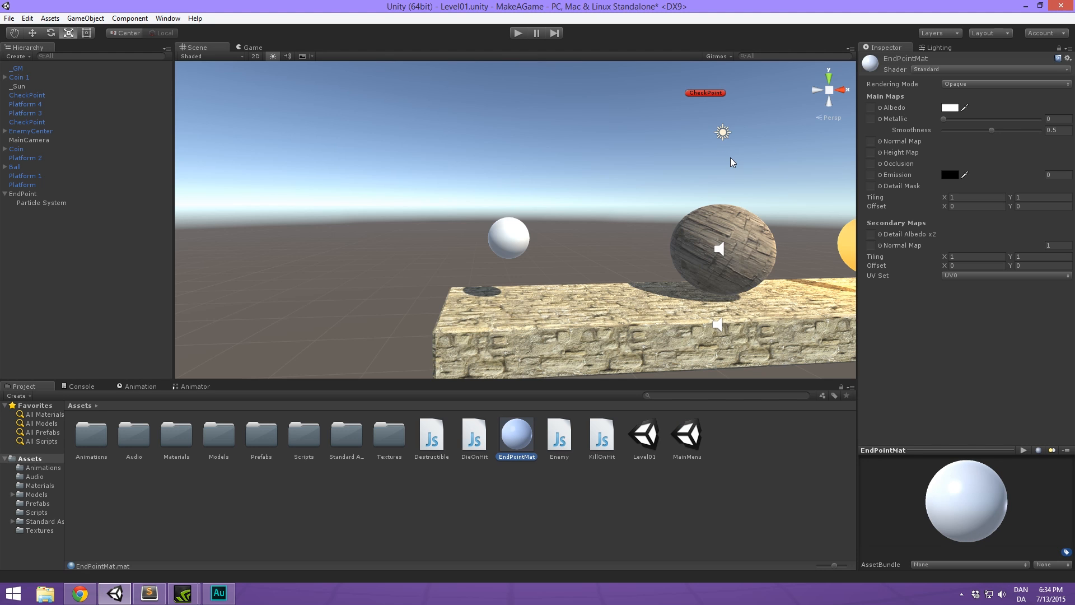
Set EndPointMat's shader to Particles/Additive and assign Default-Particle as its particle texture.
{"action": "left_click", "coordinate": [921, 71]}
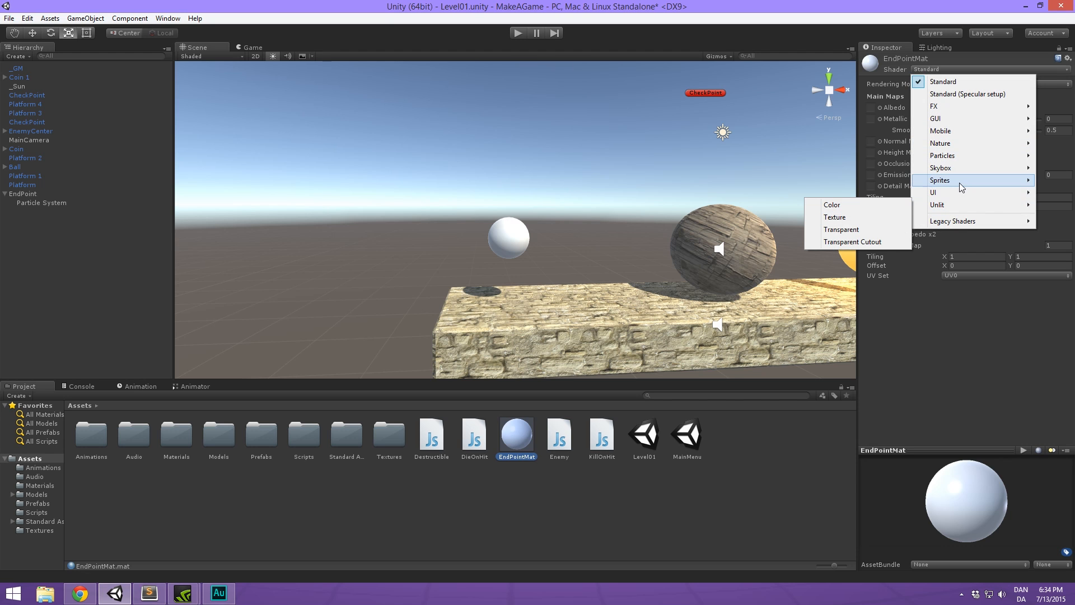
{"action": "mouse_move", "coordinate": [975, 156]}
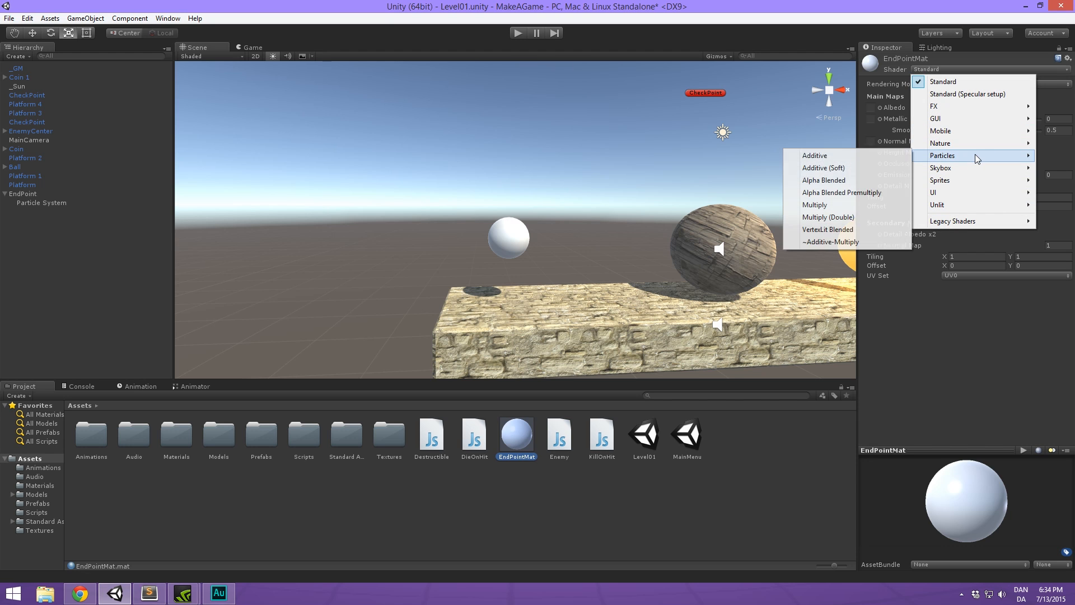
{"action": "left_click", "coordinate": [853, 155]}
{"action": "left_click", "coordinate": [1056, 123]}
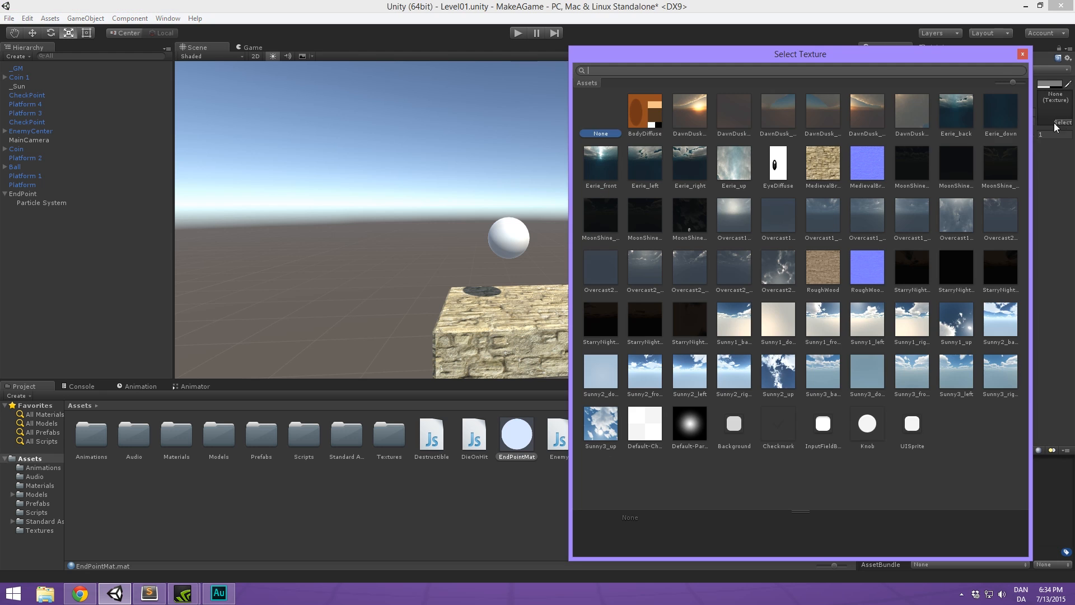
{"action": "left_click", "coordinate": [694, 434]}
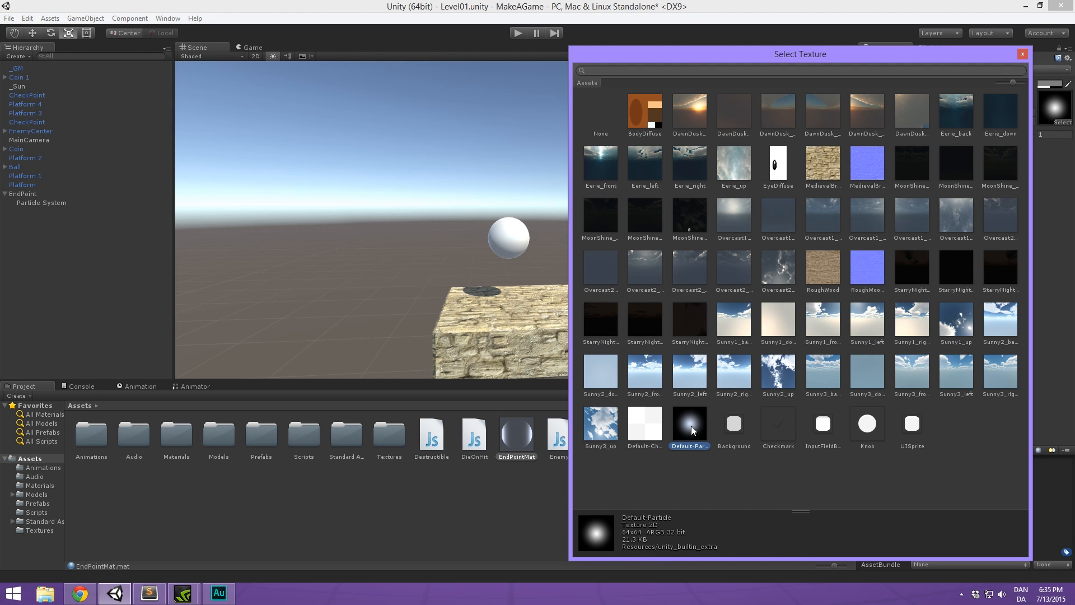
{"action": "double_click", "coordinate": [691, 423]}
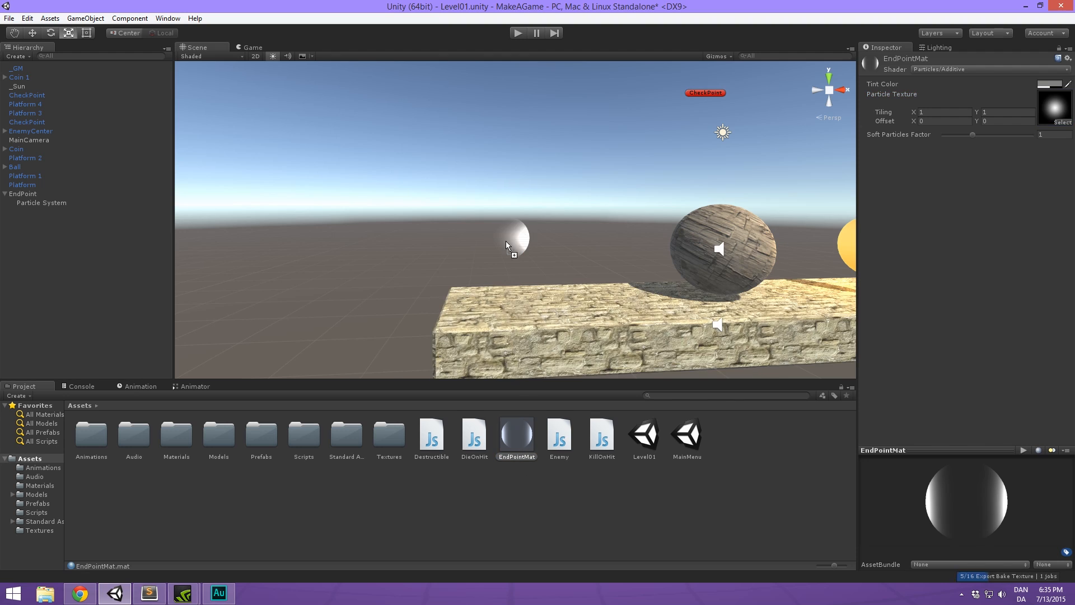
Apply EndPointMat to the EndPoint sphere and inspect its look from different angles.
{"action": "left_click_drag", "start_coordinate": [447, 175], "coordinate": [464, 255], "text": "alt"}
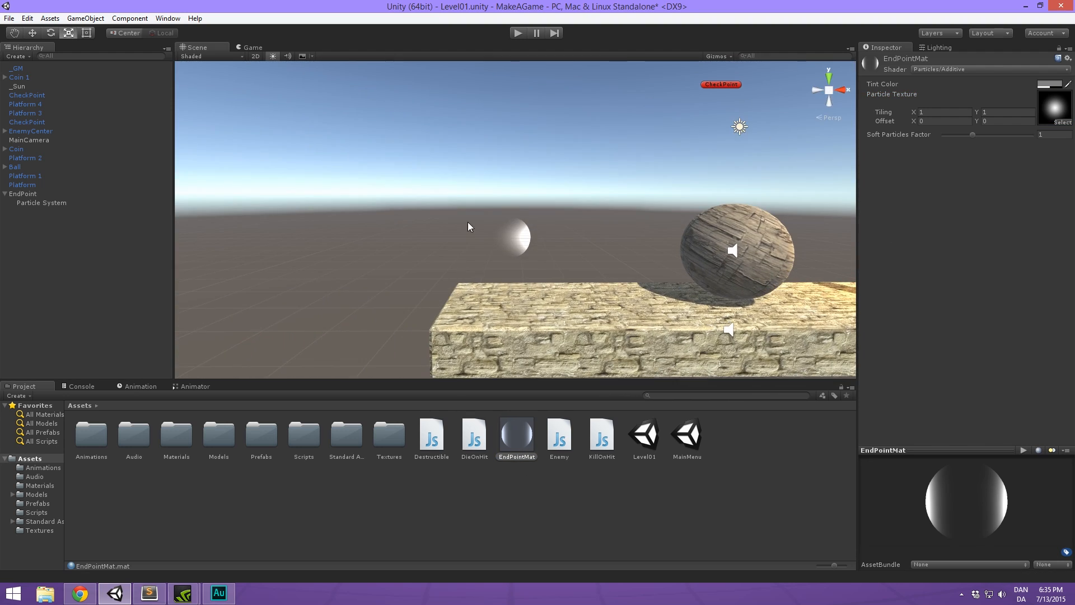
{"action": "left_click_drag", "start_coordinate": [559, 219], "coordinate": [593, 279], "text": "alt"}
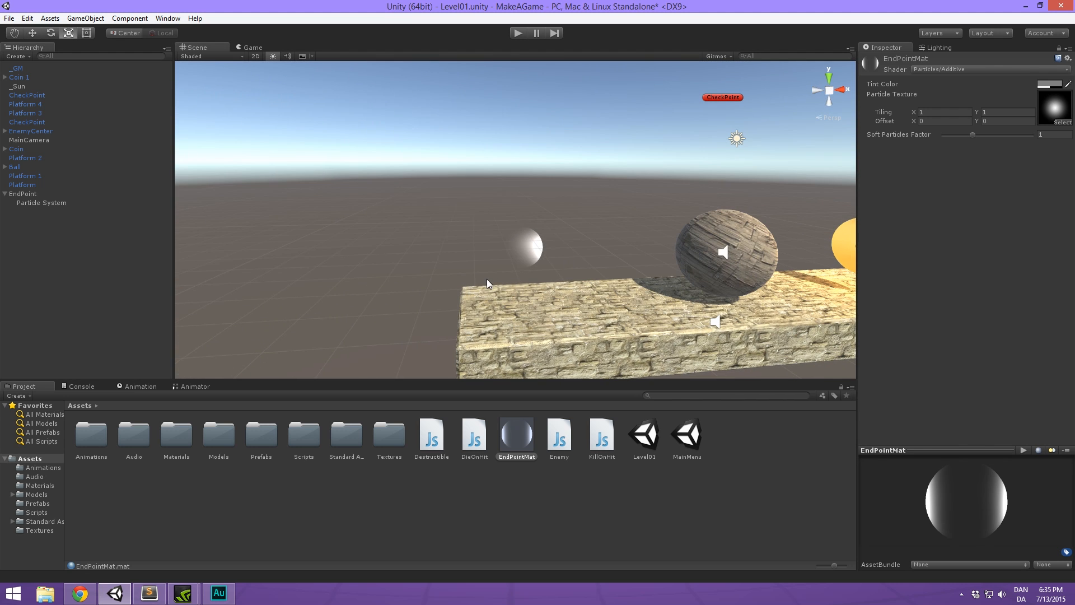
{"action": "left_click_drag", "start_coordinate": [651, 151], "coordinate": [571, 163], "text": "alt"}
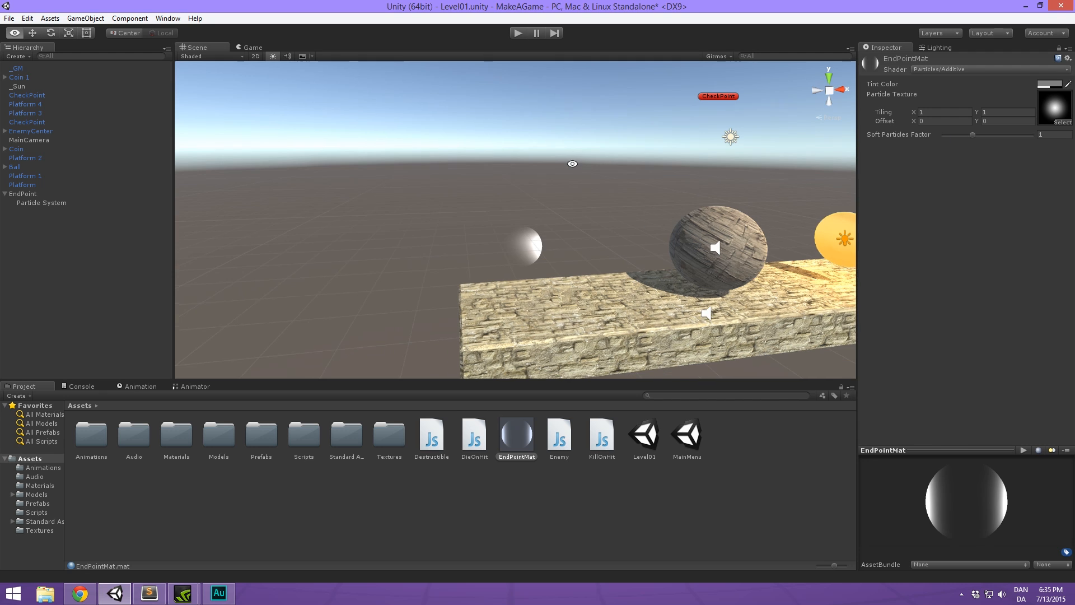
Try an X tiling of 0.5 on EndPointMat's particle texture.
{"action": "left_click", "coordinate": [967, 112]}
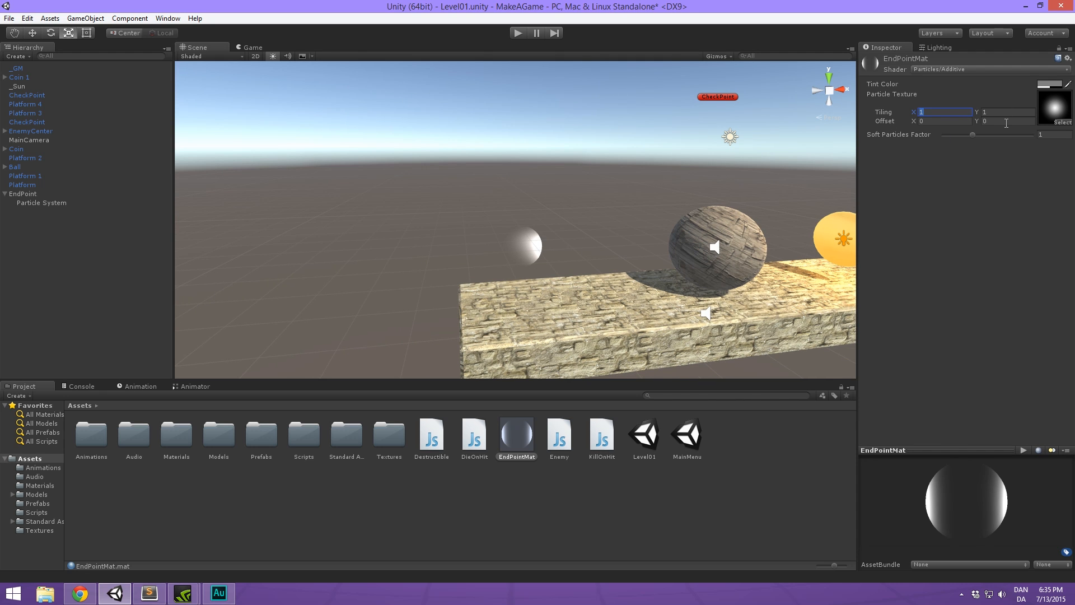
{"action": "type", "text": "0.5"}
{"action": "mouse_move", "coordinate": [391, 265]}
{"action": "left_mouse_down", "text": "alt"}
{"action": "mouse_move", "coordinate": [801, 218]}
{"action": "mouse_move", "coordinate": [391, 267]}
{"action": "left_mouse_up", "text": "alt"}
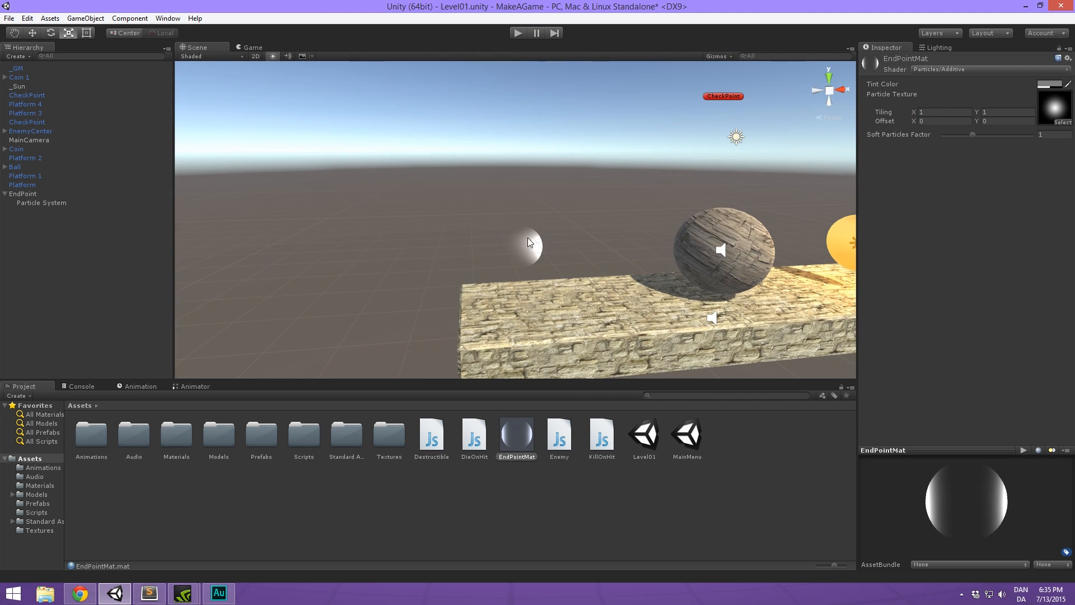
{"action": "left_click_drag", "start_coordinate": [529, 242], "coordinate": [482, 249], "text": "alt"}
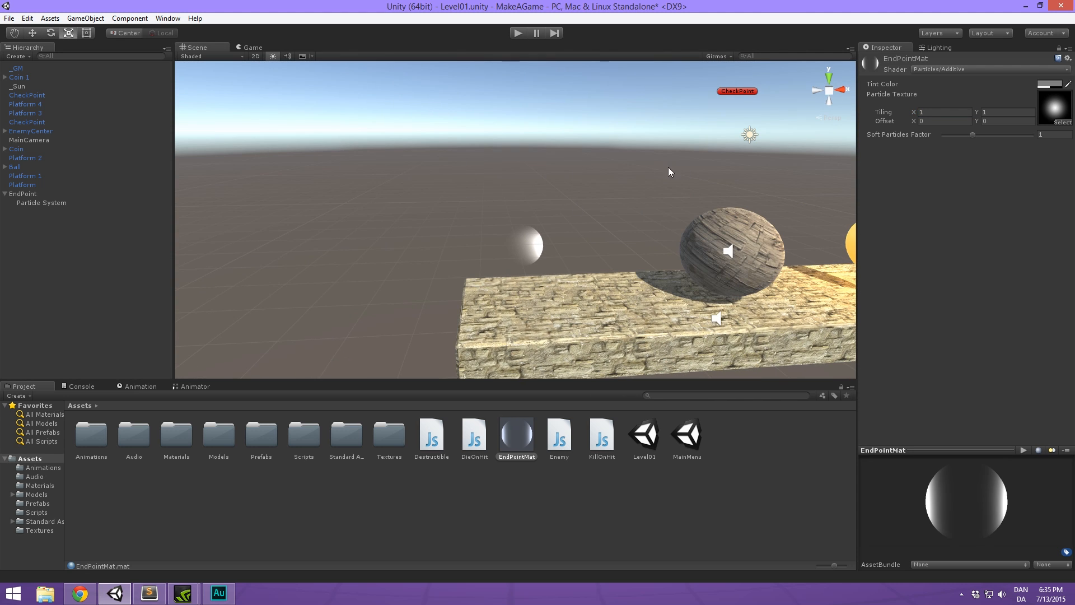
Duplicate EndPointMat in the Assets folder and name the copy EndPointParticles.
{"action": "mouse_move", "coordinate": [610, 167]}
{"action": "middle_mouse_down"}
{"action": "mouse_move", "coordinate": [597, 176]}
{"action": "mouse_move", "coordinate": [614, 163]}
{"action": "middle_mouse_up"}
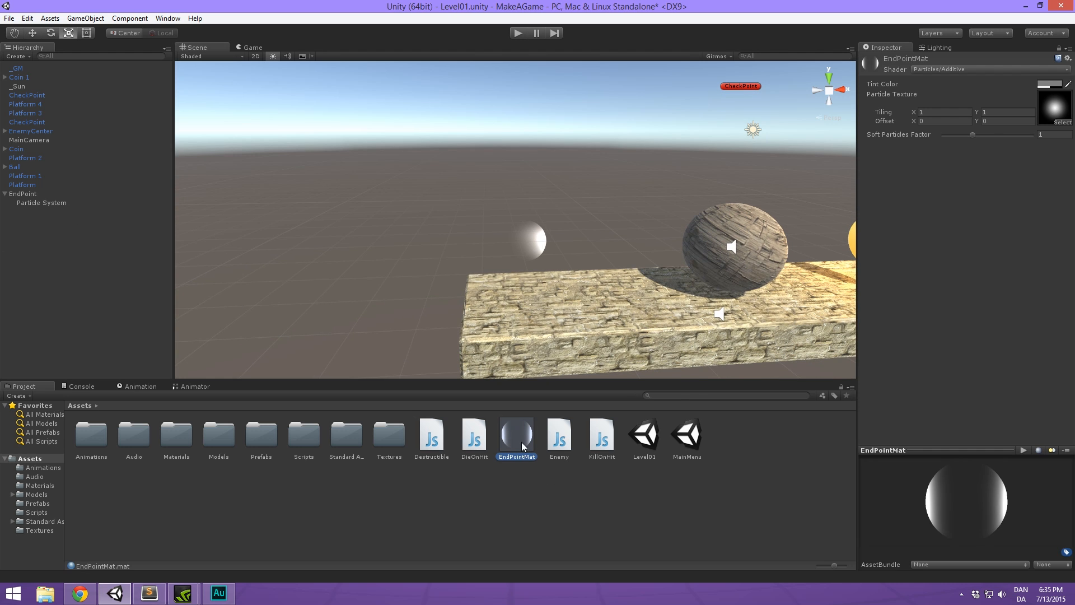
{"action": "left_click", "coordinate": [566, 459]}
{"action": "type", "text": "EndPointParticles"}
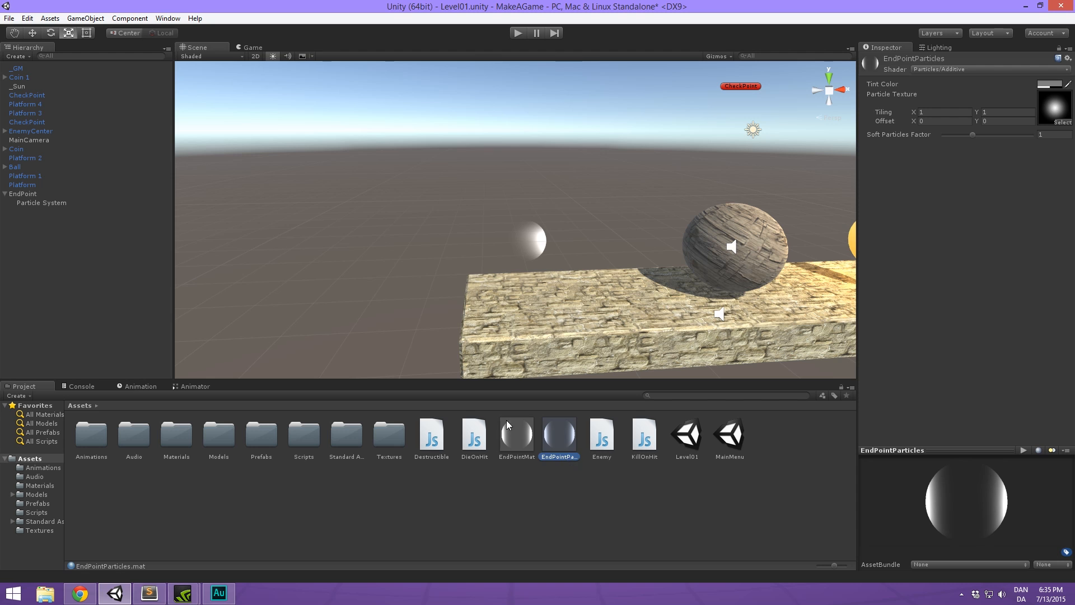
{"action": "left_click", "coordinate": [578, 464]}
{"action": "left_click", "coordinate": [566, 445]}
Assign EndPointParticles as the Renderer material of EndPoint's child Particle System.
{"action": "left_click", "coordinate": [32, 195]}
{"action": "left_click", "coordinate": [34, 204]}
{"action": "left_click_drag", "start_coordinate": [392, 193], "coordinate": [560, 186], "text": "alt"}
{"action": "scroll", "coordinate": [968, 349], "scroll_direction": "down", "scroll_amount": 1}
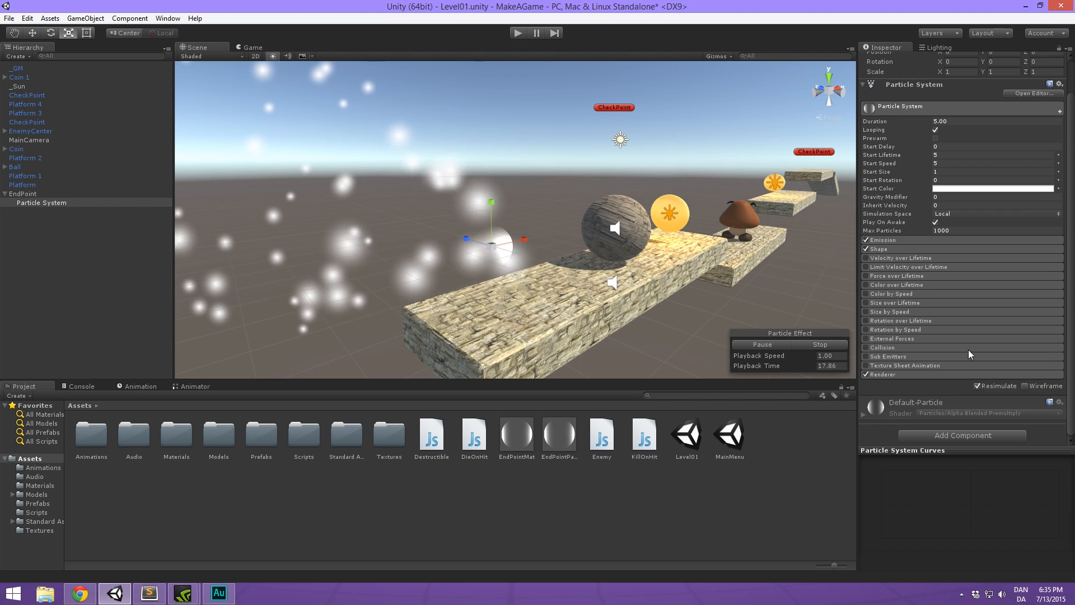
{"action": "left_click", "coordinate": [898, 372]}
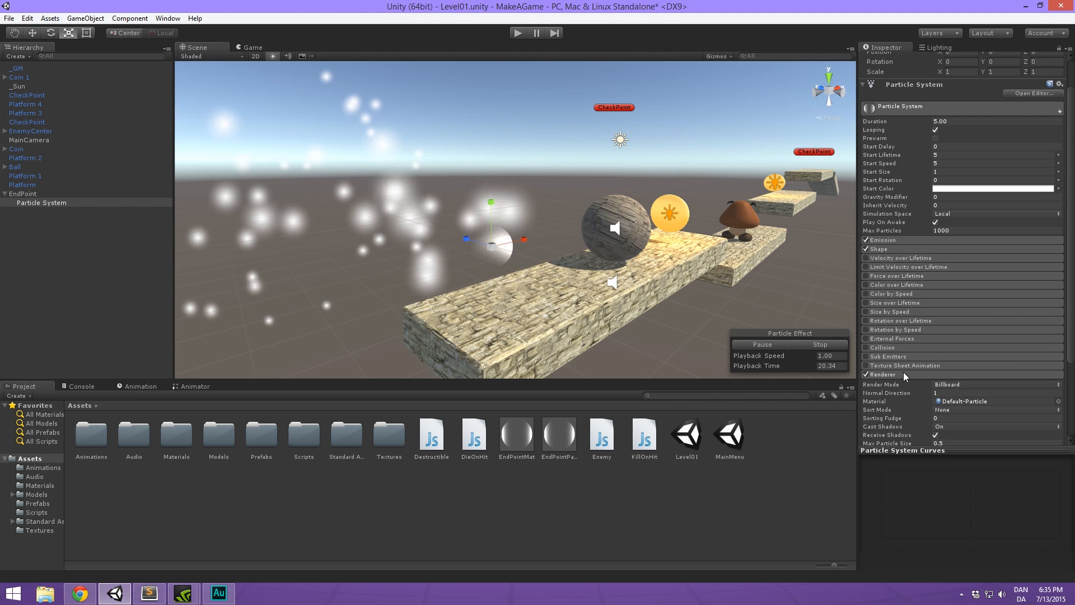
{"action": "scroll", "coordinate": [903, 372], "scroll_direction": "down", "scroll_amount": 3}
{"action": "left_click_drag", "start_coordinate": [567, 444], "coordinate": [973, 304]}
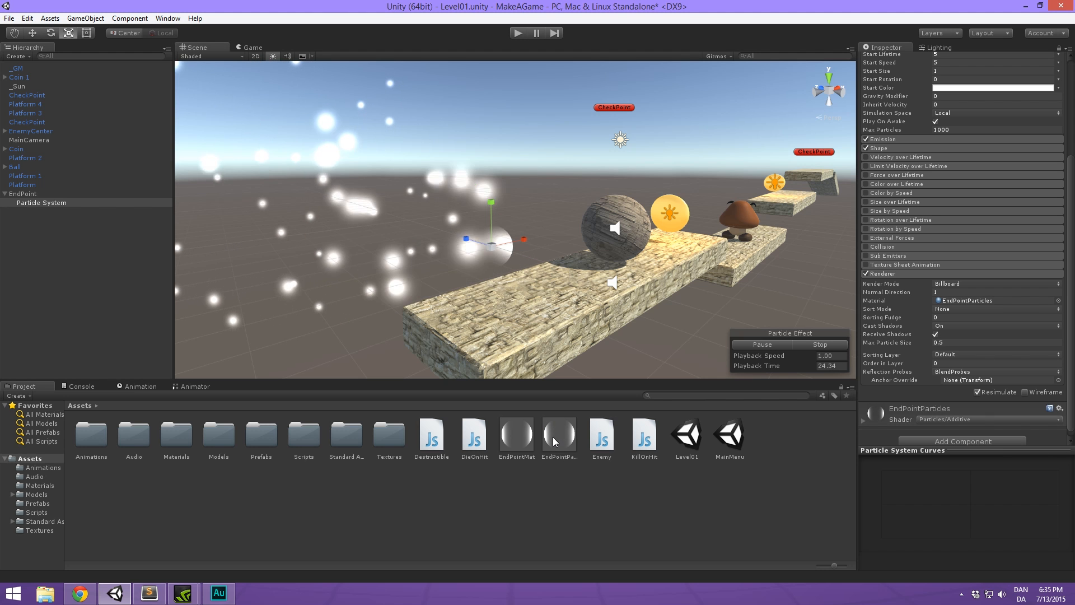
Set the tint color of the EndPointParticles material to orange, hex FF7E007F.
{"action": "scroll", "coordinate": [928, 366], "scroll_direction": "down", "scroll_amount": 1}
{"action": "left_click", "coordinate": [875, 406]}
{"action": "scroll", "coordinate": [938, 371], "scroll_direction": "down", "scroll_amount": 2}
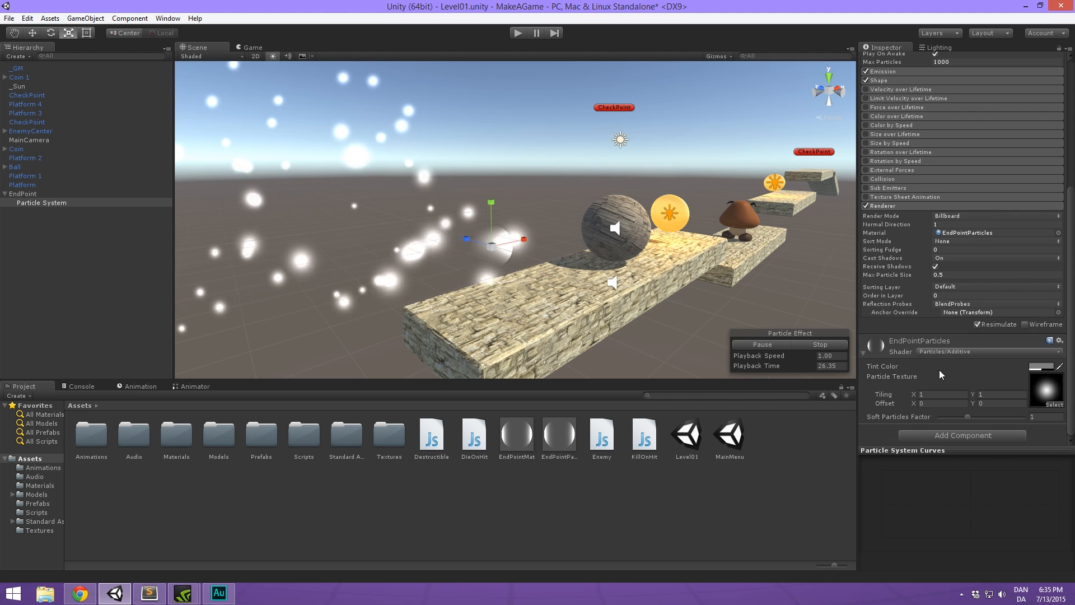
{"action": "left_click", "coordinate": [1041, 367]}
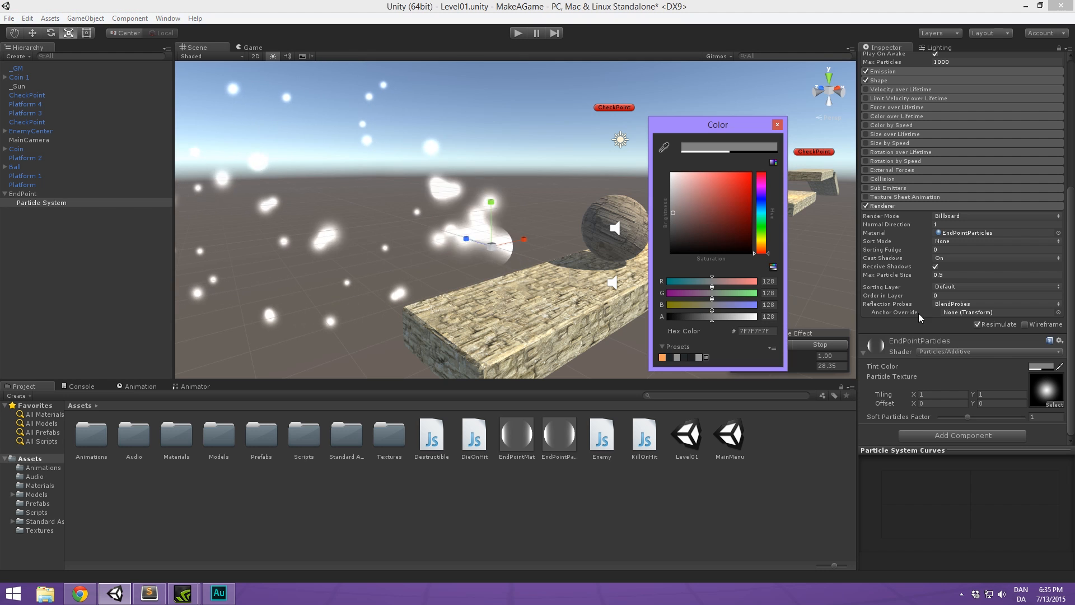
{"action": "left_click_drag", "start_coordinate": [763, 253], "coordinate": [763, 247]}
{"action": "mouse_move", "coordinate": [709, 188]}
{"action": "left_mouse_down"}
{"action": "mouse_move", "coordinate": [709, 152]}
{"action": "mouse_move", "coordinate": [765, 161]}
{"action": "left_mouse_up"}
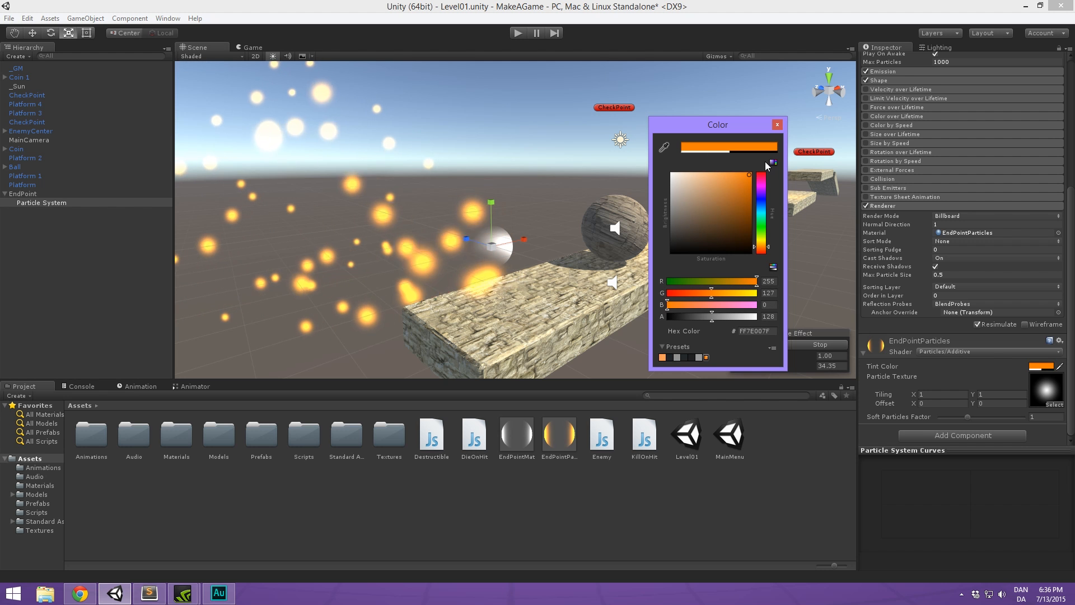
{"action": "left_click", "coordinate": [777, 124]}
Change the Particle System's emitter shape to Sphere.
{"action": "left_click_drag", "start_coordinate": [551, 238], "coordinate": [613, 162], "text": "alt"}
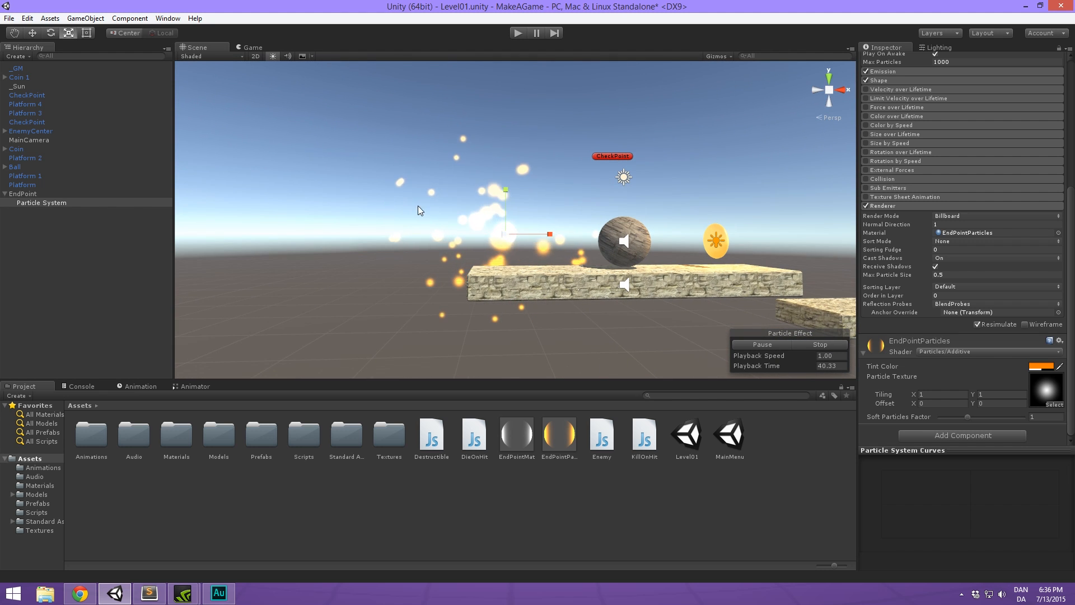
{"action": "scroll", "coordinate": [526, 279], "scroll_direction": "up", "scroll_amount": 8}
{"action": "left_click_drag", "start_coordinate": [541, 296], "coordinate": [568, 276], "text": "alt"}
{"action": "left_click_drag", "start_coordinate": [496, 290], "coordinate": [566, 347], "text": "alt"}
{"action": "scroll", "coordinate": [913, 252], "scroll_direction": "up", "scroll_amount": 6}
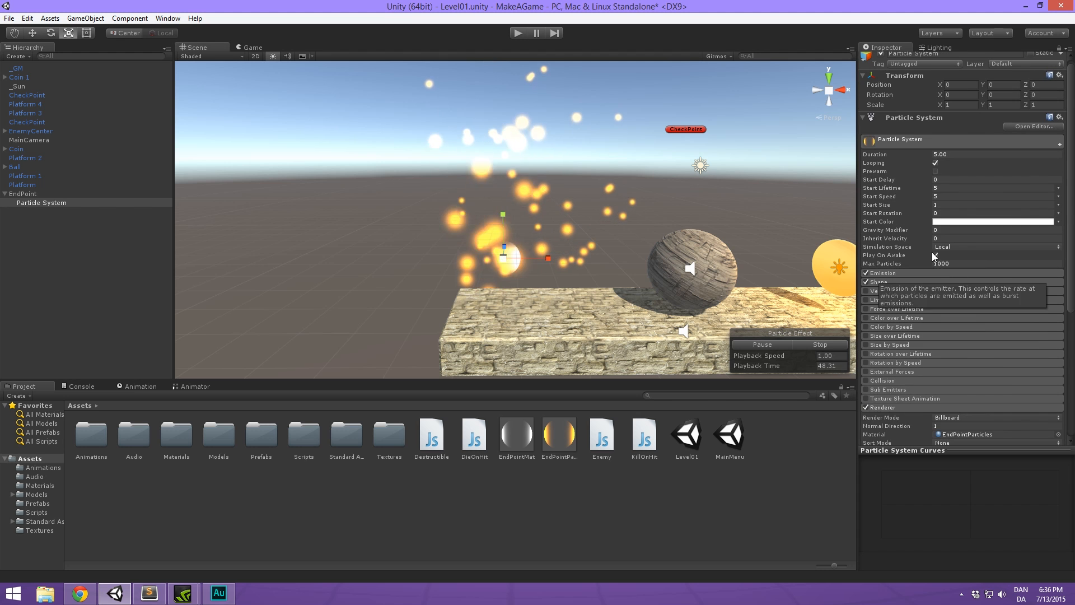
{"action": "left_click", "coordinate": [902, 282]}
{"action": "left_click_drag", "start_coordinate": [769, 267], "coordinate": [865, 279], "text": "alt"}
{"action": "left_click", "coordinate": [988, 301]}
{"action": "left_click", "coordinate": [982, 294]}
{"action": "left_click", "coordinate": [978, 307]}
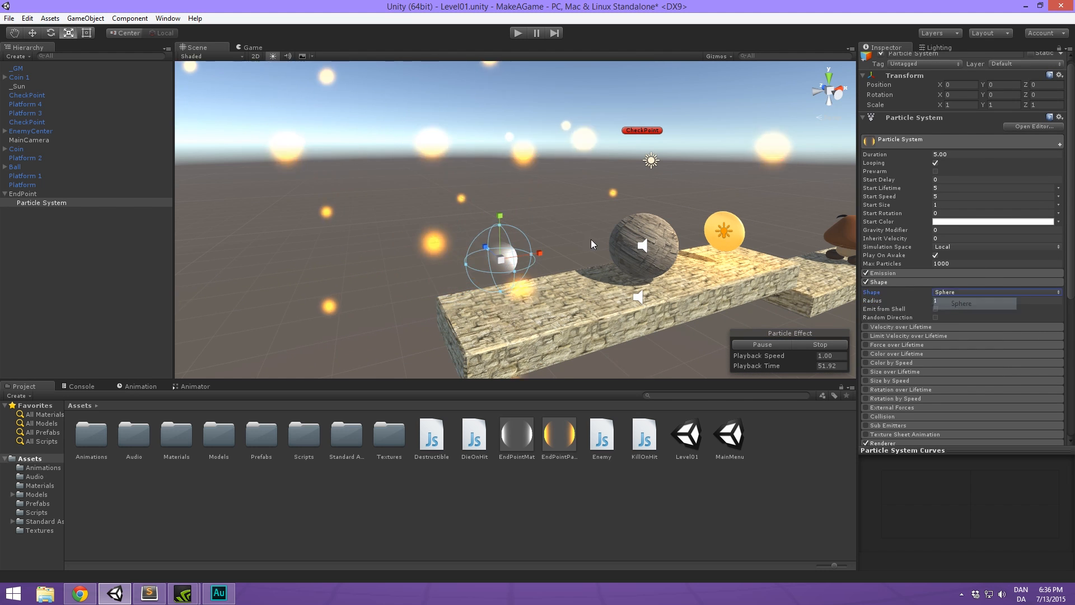
Resize the spherical emitter around the EndPoint sphere to a radius of about 1.43.
{"action": "left_click_drag", "start_coordinate": [590, 240], "coordinate": [526, 274], "text": "alt"}
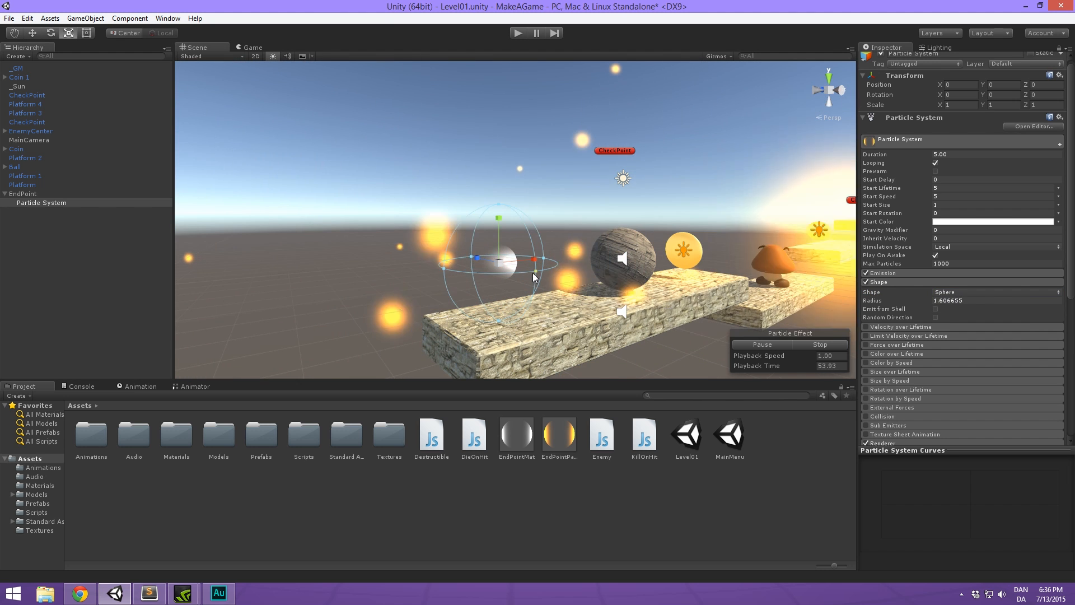
{"action": "mouse_move", "coordinate": [525, 270]}
{"action": "left_mouse_down", "text": "alt"}
{"action": "mouse_move", "coordinate": [534, 303]}
{"action": "mouse_move", "coordinate": [494, 273]}
{"action": "mouse_move", "coordinate": [283, 240]}
{"action": "mouse_move", "coordinate": [539, 264]}
{"action": "left_mouse_up", "text": "alt"}
{"action": "scroll", "coordinate": [534, 252], "scroll_direction": "down", "scroll_amount": 6}
{"action": "scroll", "coordinate": [409, 256], "scroll_direction": "up", "scroll_amount": 4}
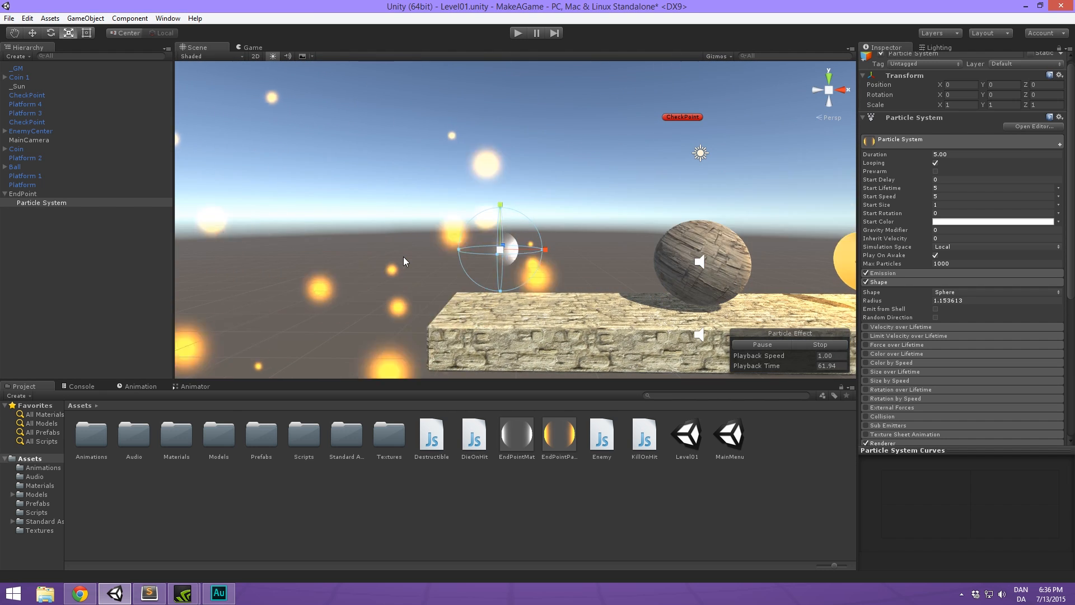
{"action": "scroll", "coordinate": [408, 250], "scroll_direction": "up", "scroll_amount": 2}
{"action": "left_click_drag", "start_coordinate": [408, 250], "coordinate": [624, 284], "text": "alt"}
{"action": "scroll", "coordinate": [594, 288], "scroll_direction": "up", "scroll_amount": 5}
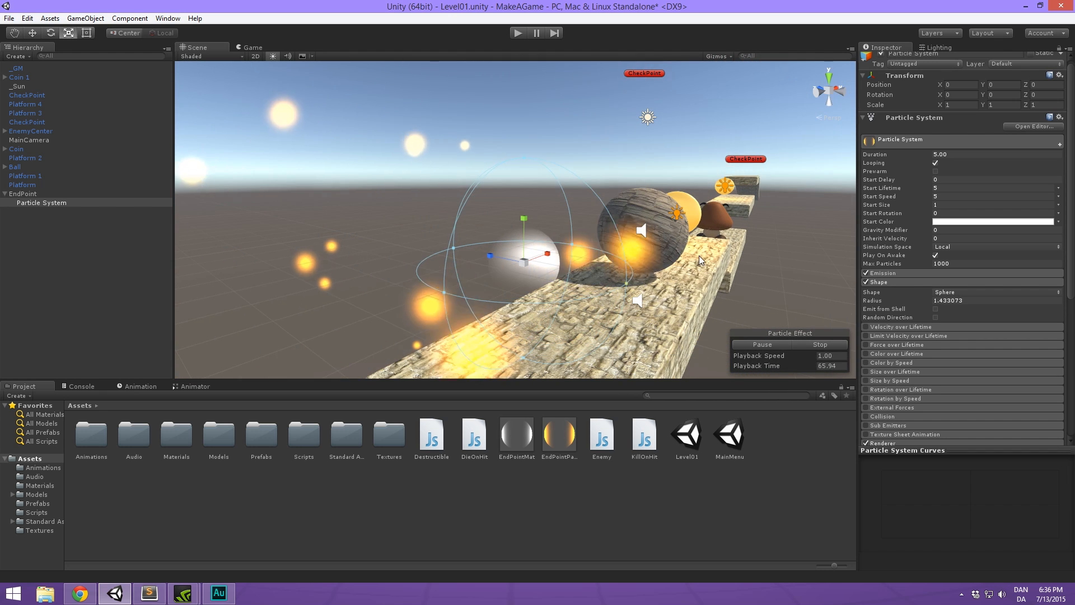
{"action": "scroll", "coordinate": [698, 251], "scroll_direction": "down", "scroll_amount": 6}
{"action": "left_click_drag", "start_coordinate": [690, 231], "coordinate": [654, 220], "text": "alt"}
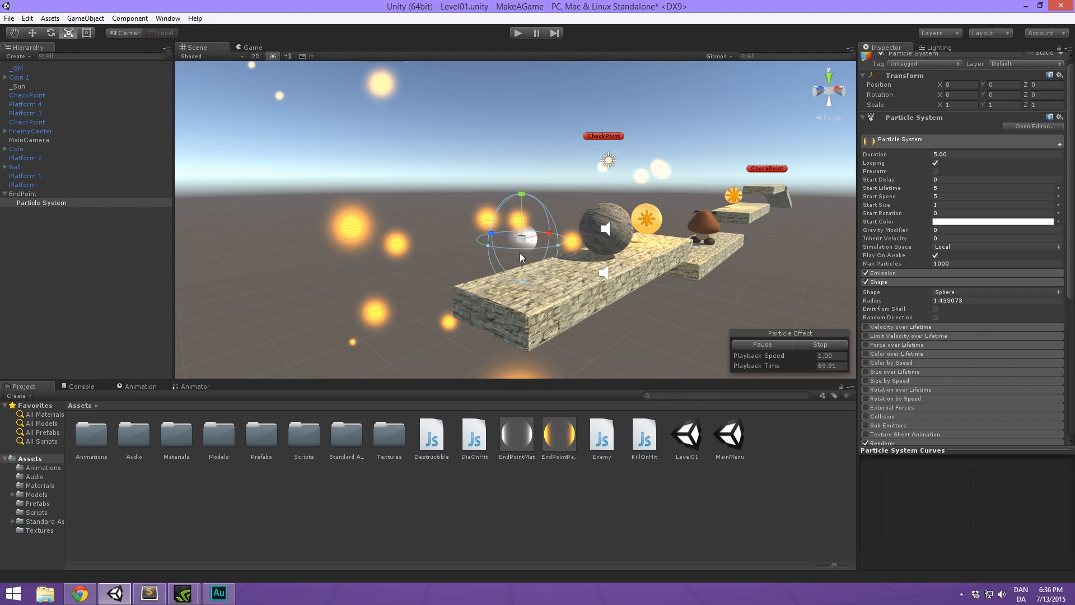
{"action": "scroll", "coordinate": [506, 213], "scroll_direction": "up", "scroll_amount": 6}
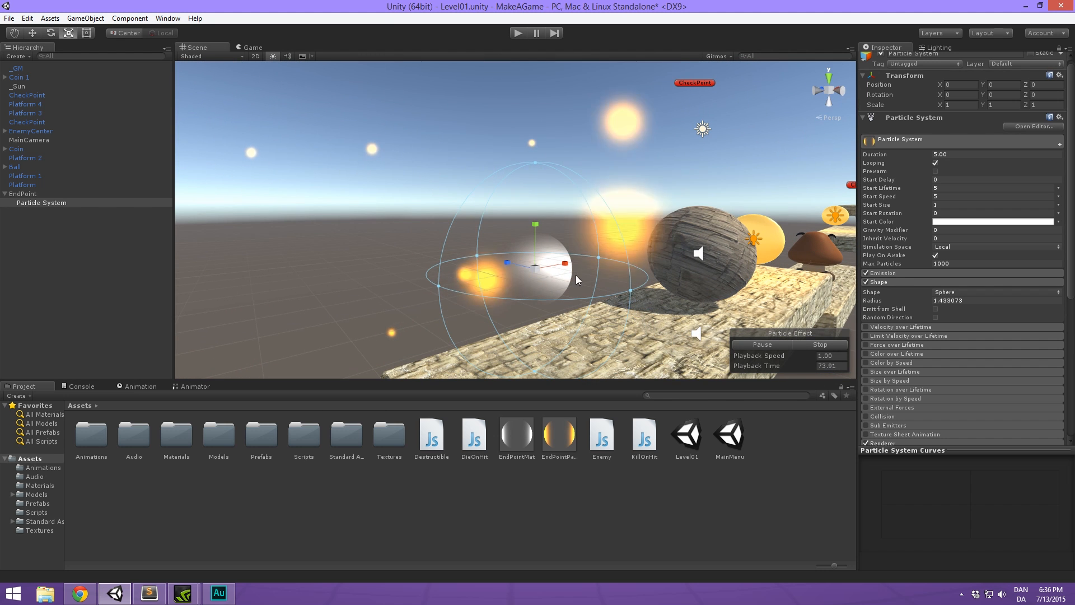
{"action": "scroll", "coordinate": [552, 235], "scroll_direction": "down", "scroll_amount": 5}
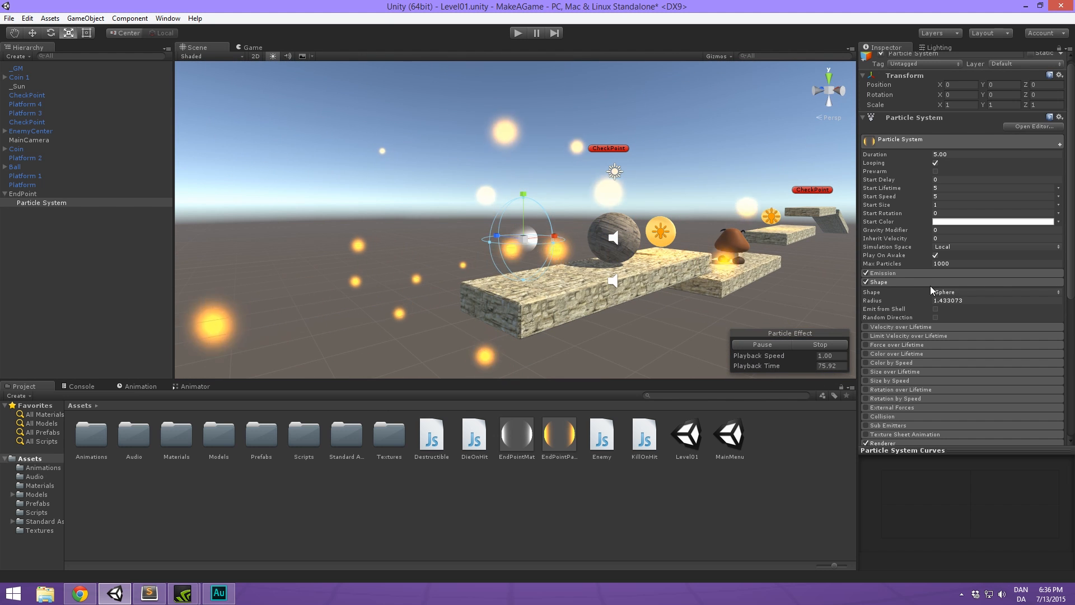
Enable Emit from Shell for the spherical emitter and check the particles from above.
{"action": "left_click", "coordinate": [935, 309]}
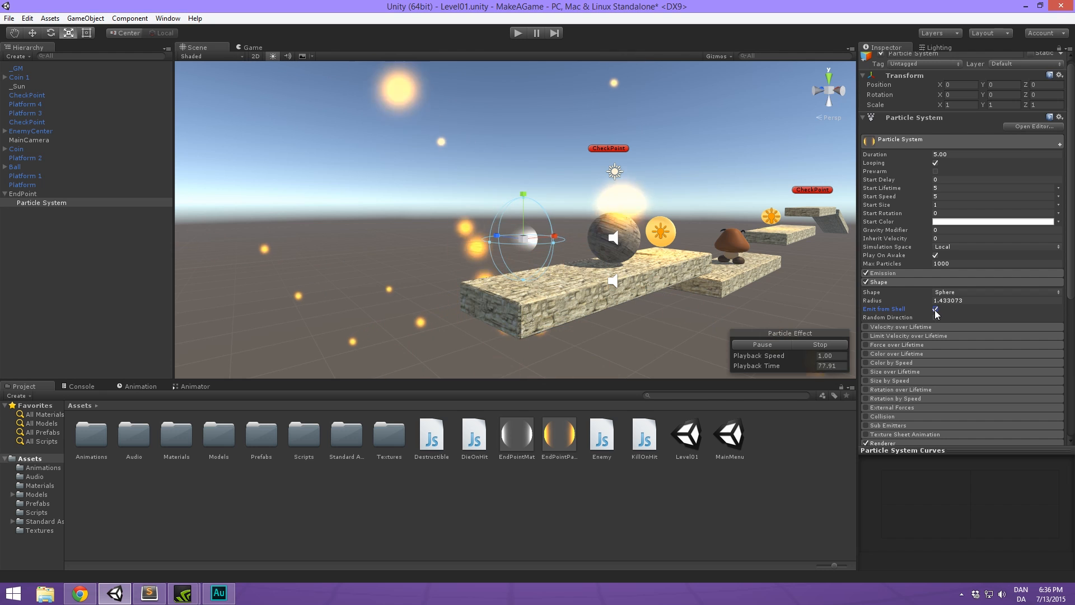
{"action": "scroll", "coordinate": [549, 218], "scroll_direction": "up", "scroll_amount": 4}
{"action": "scroll", "coordinate": [556, 214], "scroll_direction": "down", "scroll_amount": 4}
{"action": "left_click_drag", "start_coordinate": [556, 214], "coordinate": [551, 275], "text": "alt"}
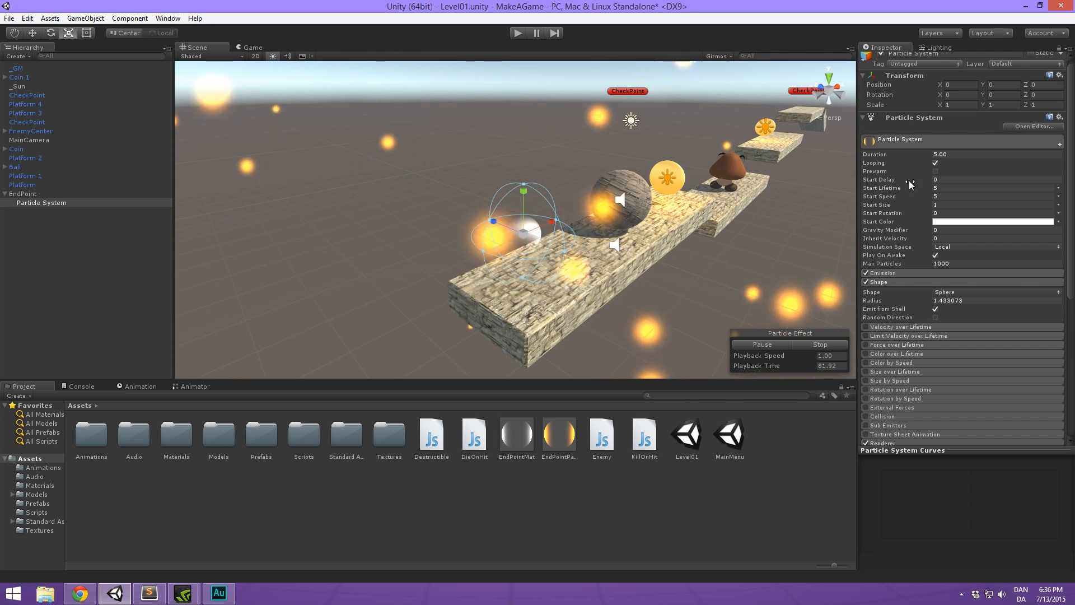
Set the particles' Start Speed to Random Between Two Constants, with values -0.3 and -0.5.
{"action": "left_click", "coordinate": [944, 196]}
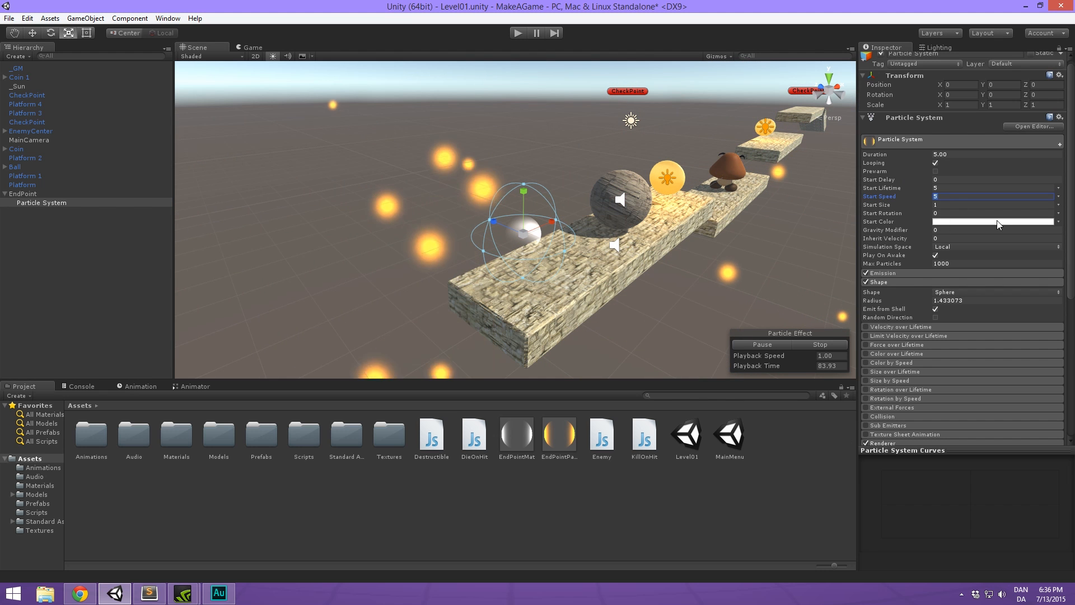
{"action": "type", "text": "-1"}
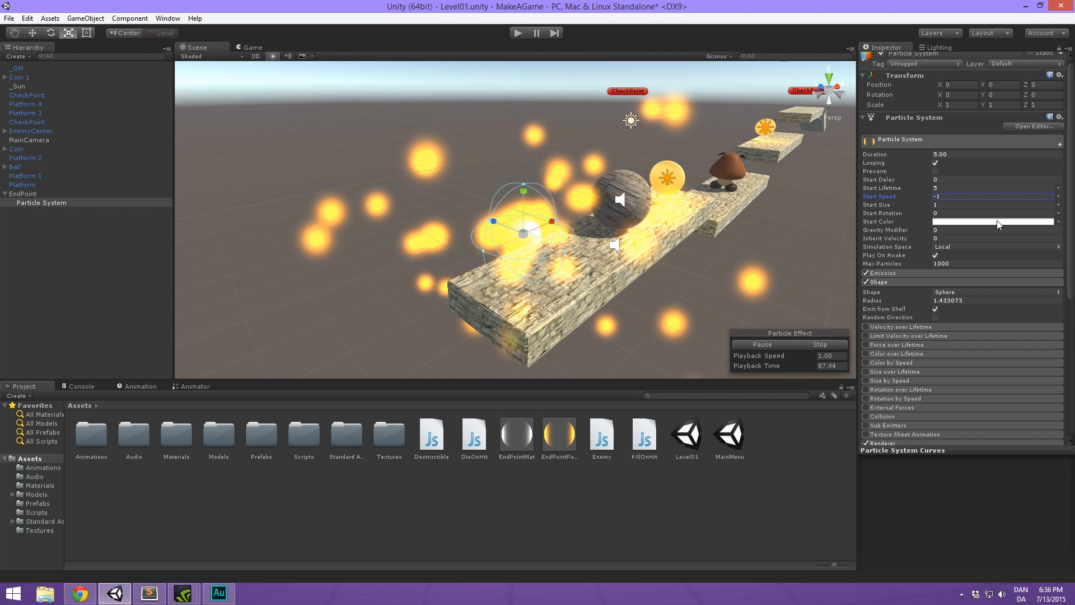
{"action": "left_click", "coordinate": [1059, 197]}
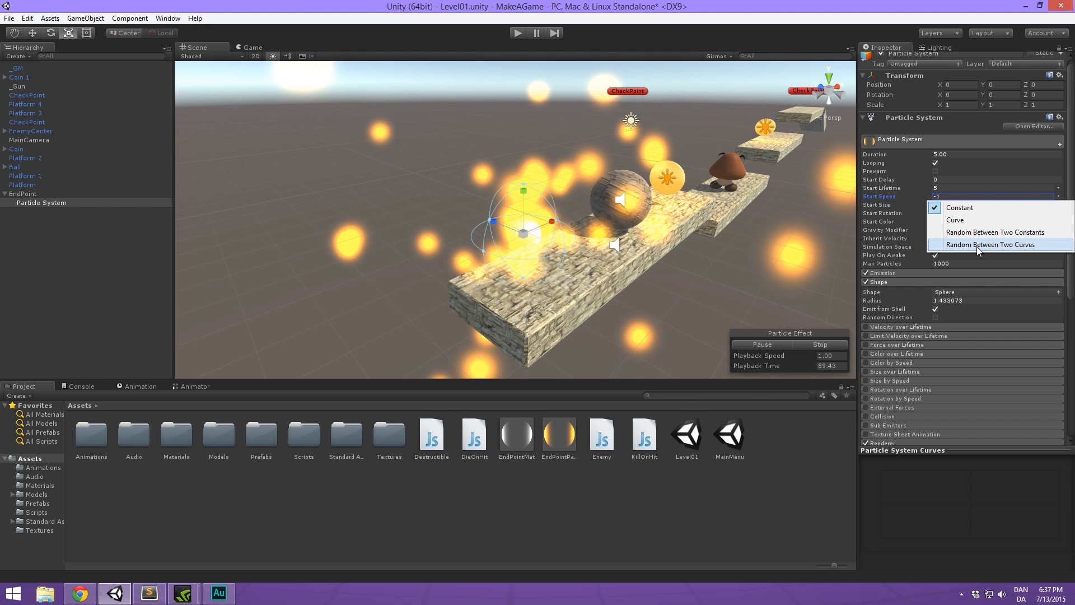
{"action": "left_click", "coordinate": [986, 232]}
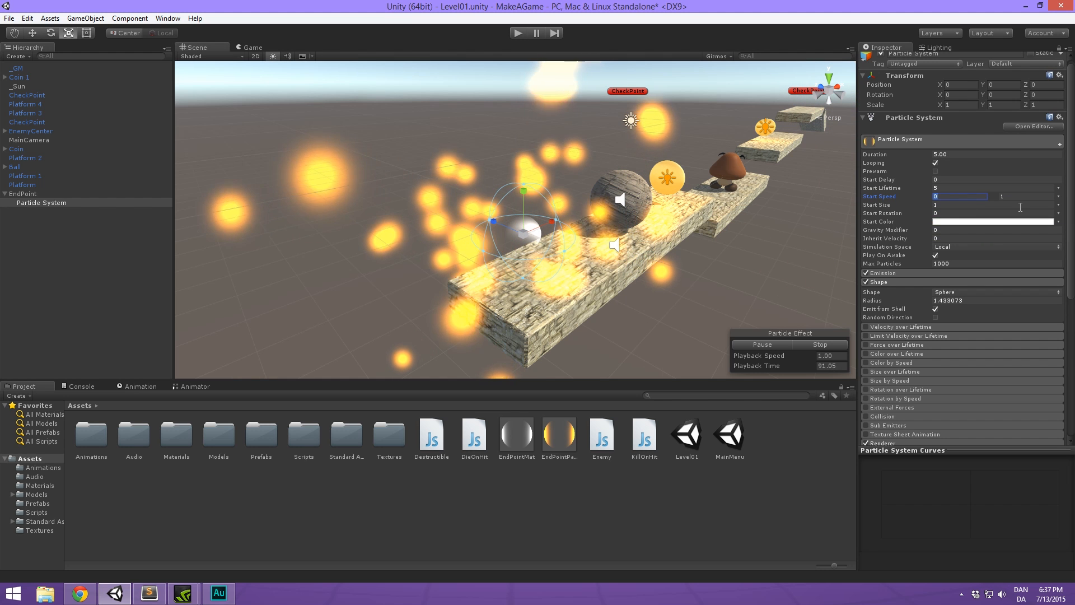
{"action": "type", "text": "-0.3"}
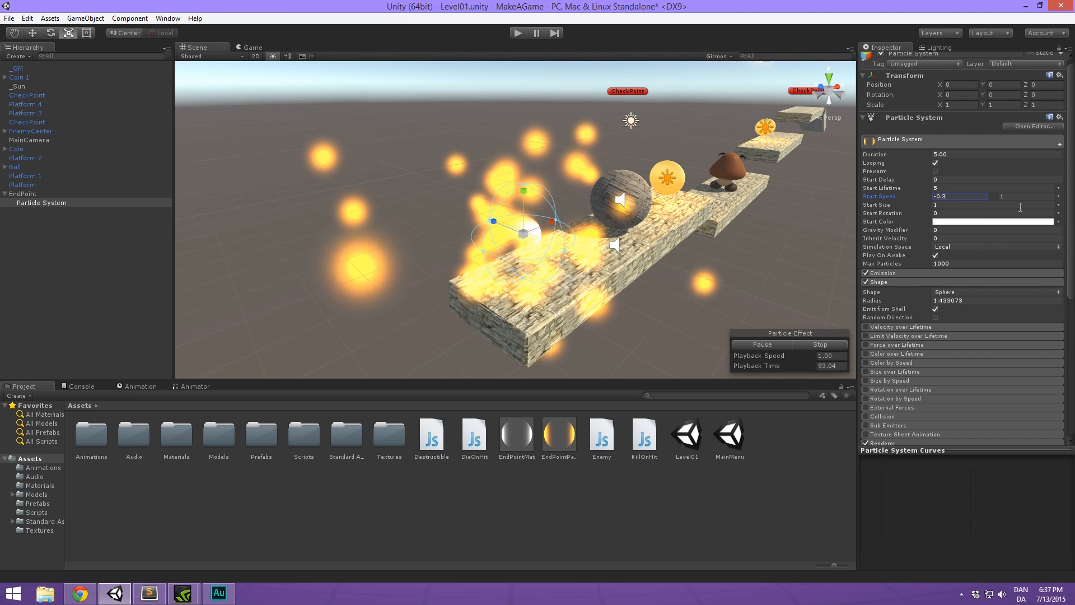
{"action": "key", "text": "Tab"}
{"action": "type", "text": "-"}
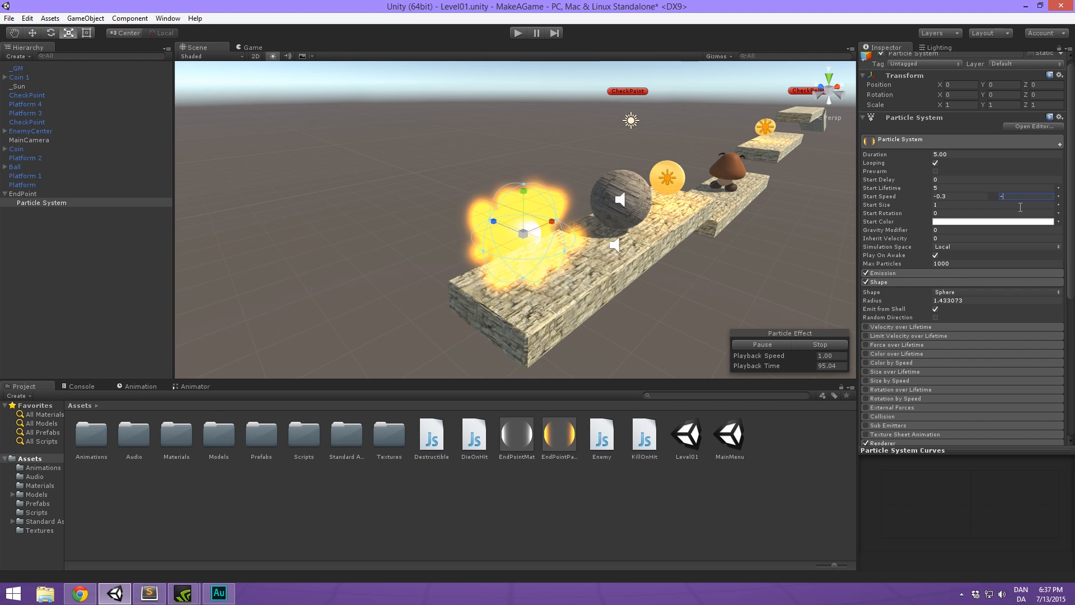
Set the particles' Start Lifetime to 3 and check the effect from the side and above.
{"action": "left_click_drag", "start_coordinate": [603, 252], "coordinate": [456, 151], "text": "alt"}
{"action": "left_click", "coordinate": [964, 189]}
{"action": "type", "text": "3"}
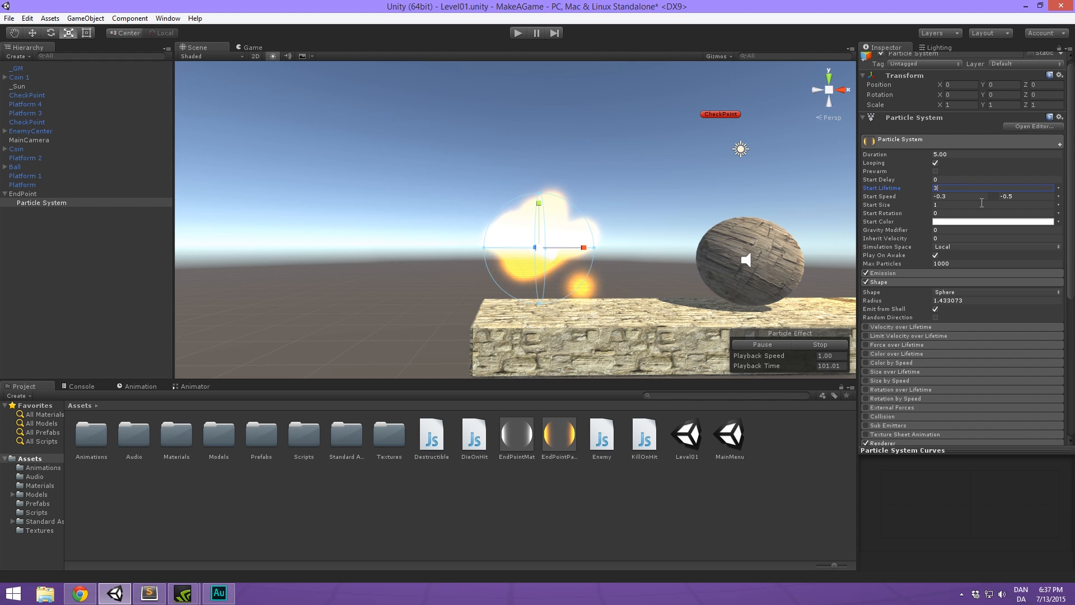
{"action": "left_click_drag", "start_coordinate": [565, 190], "coordinate": [660, 261], "text": "alt"}
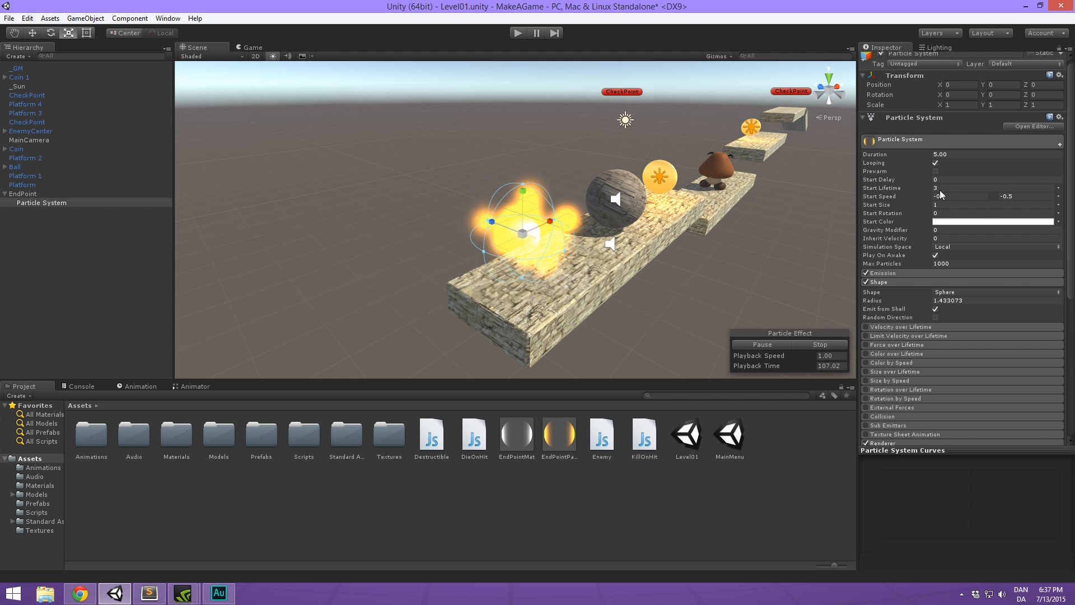
Reduce the particles' Start Size to 0.25 and inspect them up close around the EndPoint sphere.
{"action": "left_click_drag", "start_coordinate": [912, 205], "coordinate": [903, 210]}
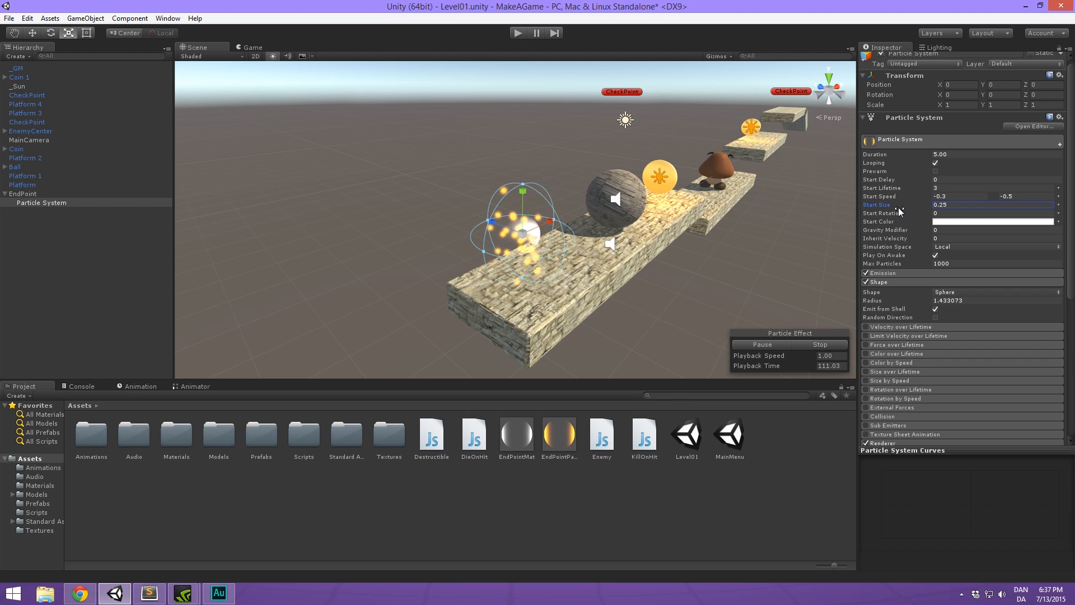
{"action": "left_click_drag", "start_coordinate": [590, 217], "coordinate": [570, 187], "text": "alt"}
{"action": "scroll", "coordinate": [552, 196], "scroll_direction": "up", "scroll_amount": 10}
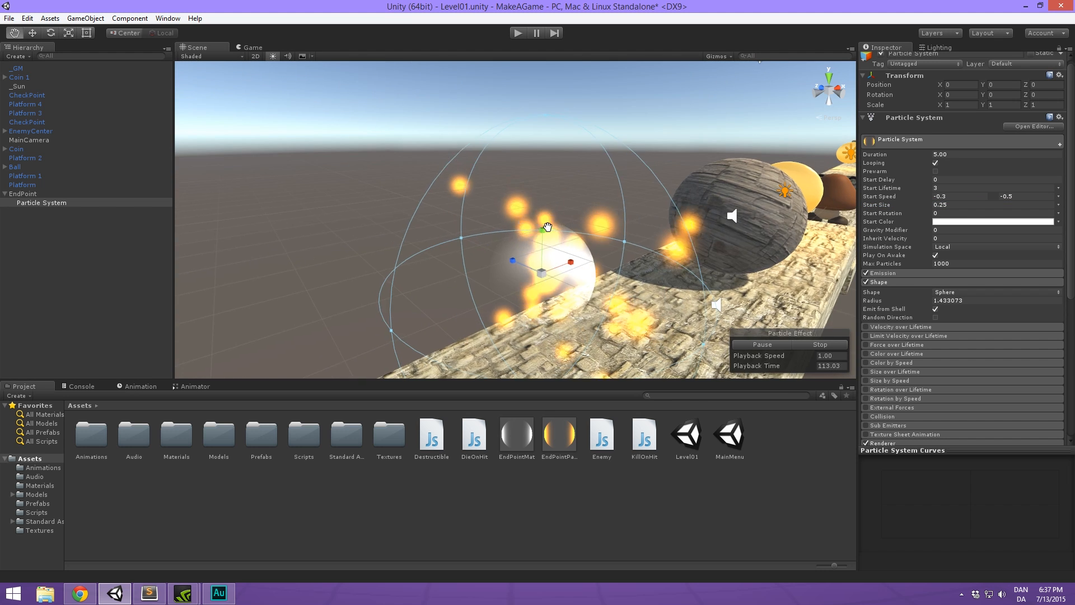
{"action": "middle_click_drag", "start_coordinate": [541, 202], "coordinate": [527, 184]}
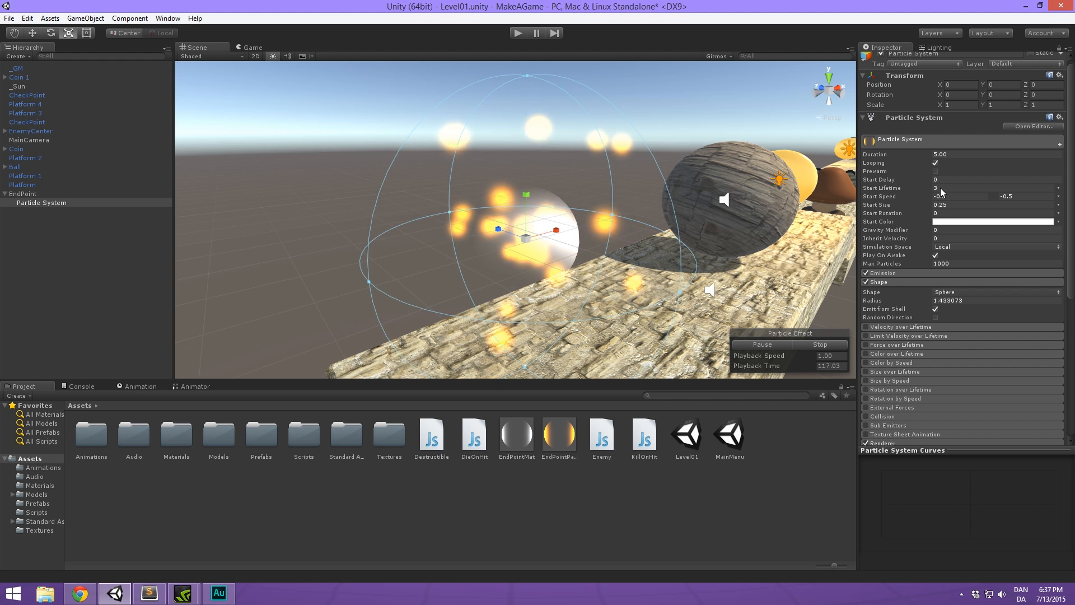
{"action": "scroll", "coordinate": [599, 199], "scroll_direction": "down", "scroll_amount": 3}
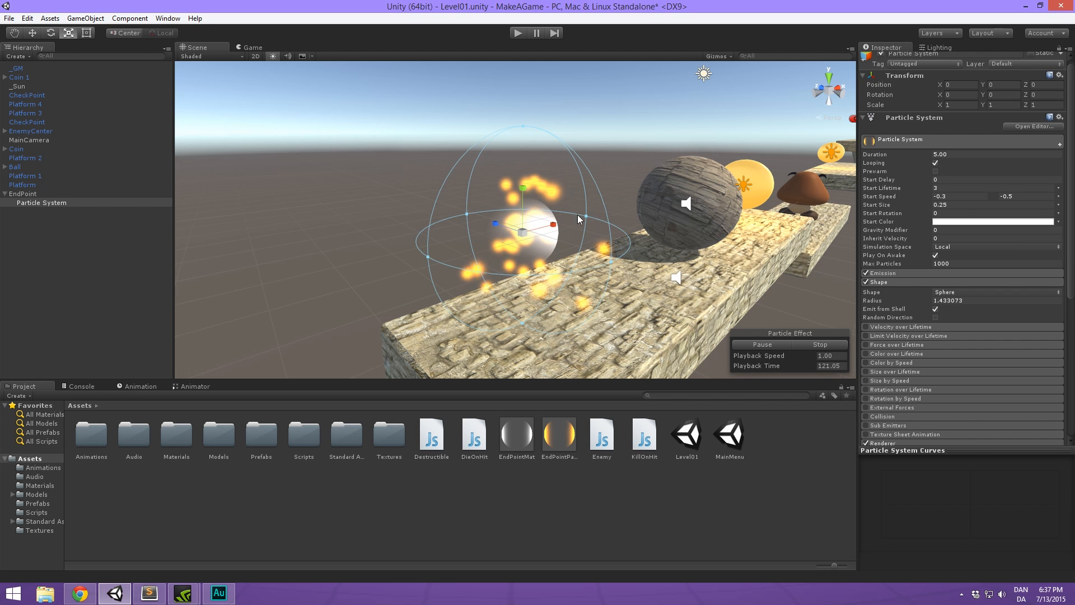
Set the particles' Start Lifetime to 2 and check the effect from the side.
{"action": "left_click", "coordinate": [920, 188]}
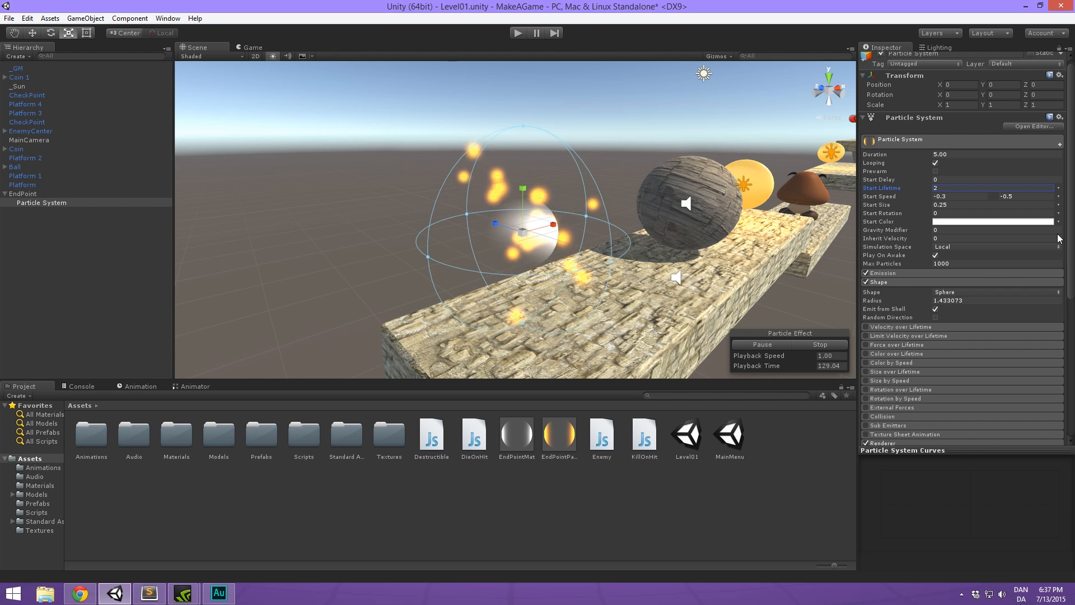
{"action": "left_click_drag", "start_coordinate": [717, 251], "coordinate": [583, 233], "text": "alt"}
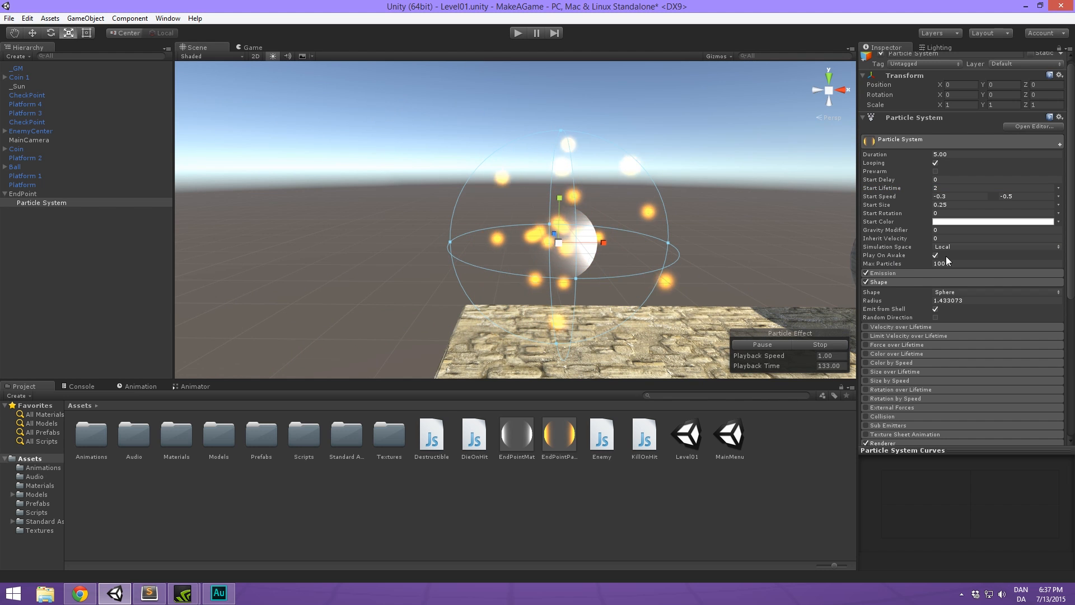
Enable the Limit Velocity over Lifetime module of the Particle System and expand its settings.
{"action": "scroll", "coordinate": [946, 256], "scroll_direction": "down", "scroll_amount": 3}
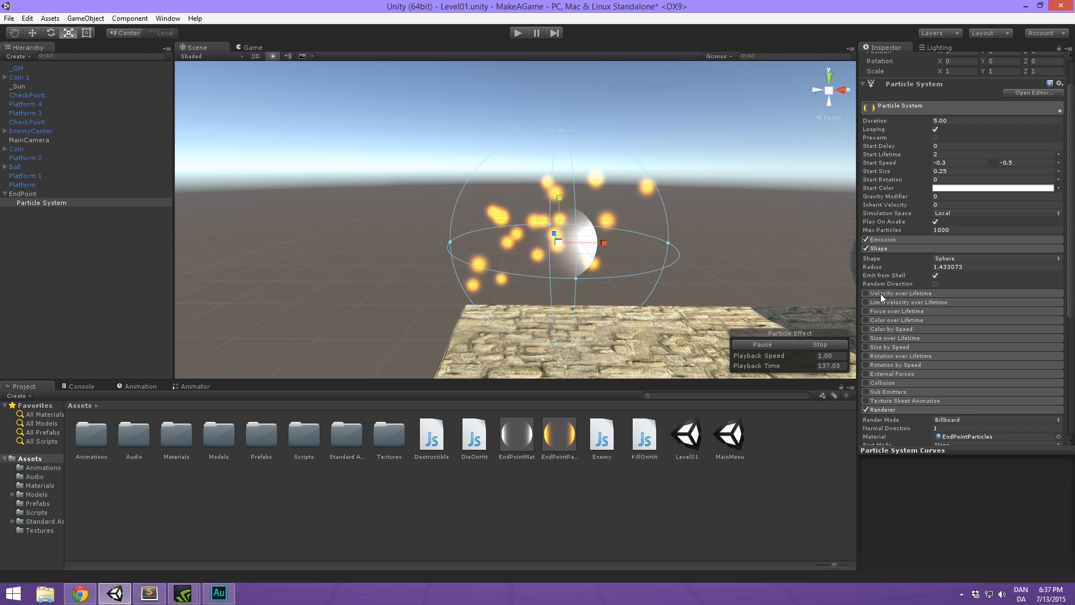
{"action": "left_click", "coordinate": [865, 302]}
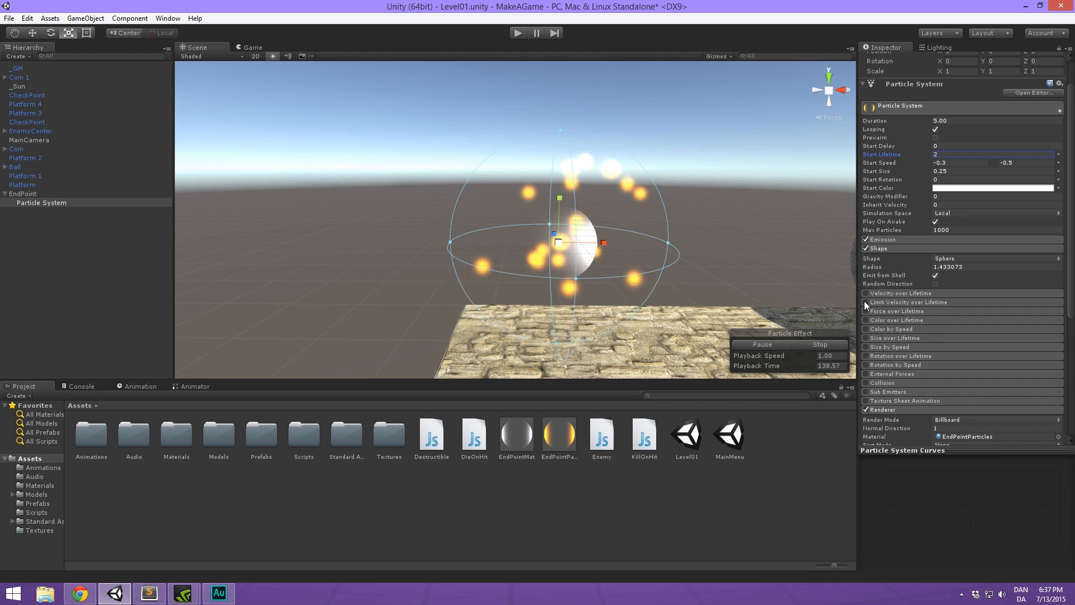
{"action": "left_click", "coordinate": [931, 302]}
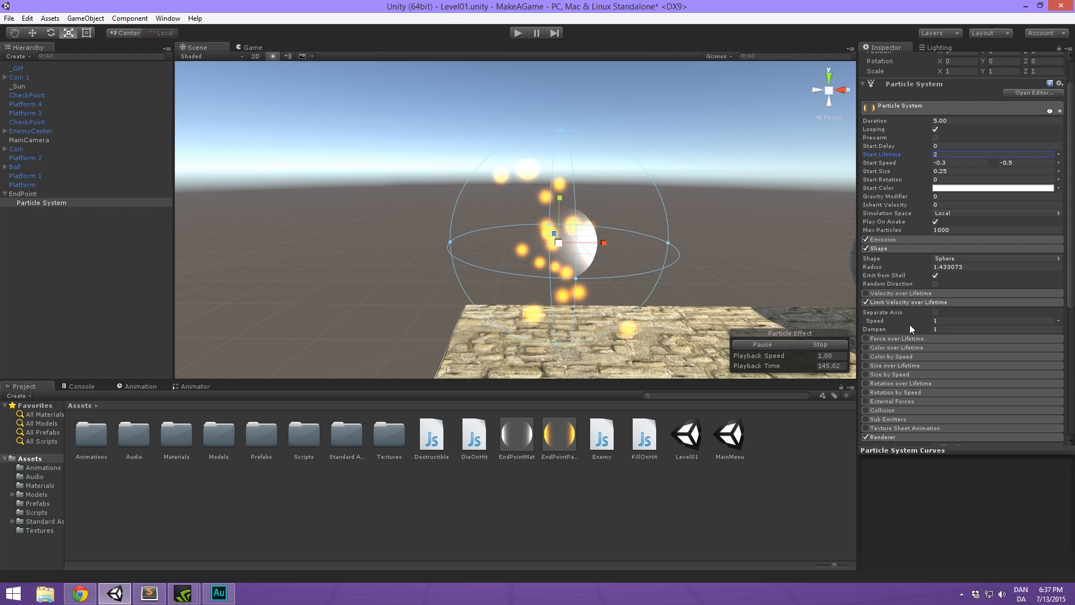
Try a constant Speed of 0.14 for Limit Velocity over Lifetime, then undo it.
{"action": "left_click_drag", "start_coordinate": [905, 329], "coordinate": [930, 326]}
{"action": "left_click_drag", "start_coordinate": [1009, 321], "coordinate": [899, 320]}
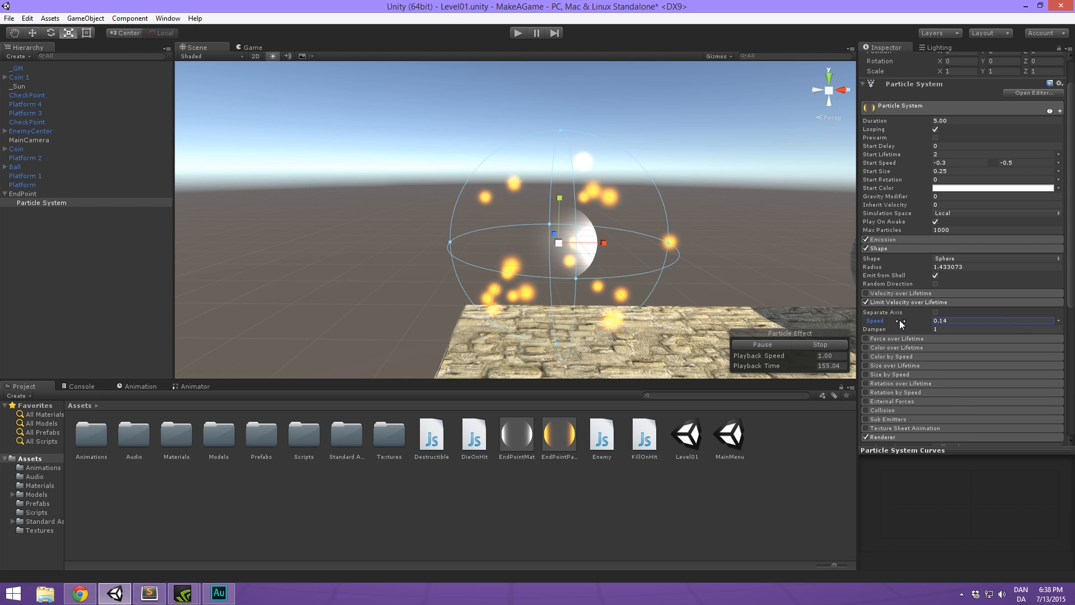
{"action": "key", "text": "ctrl+z"}
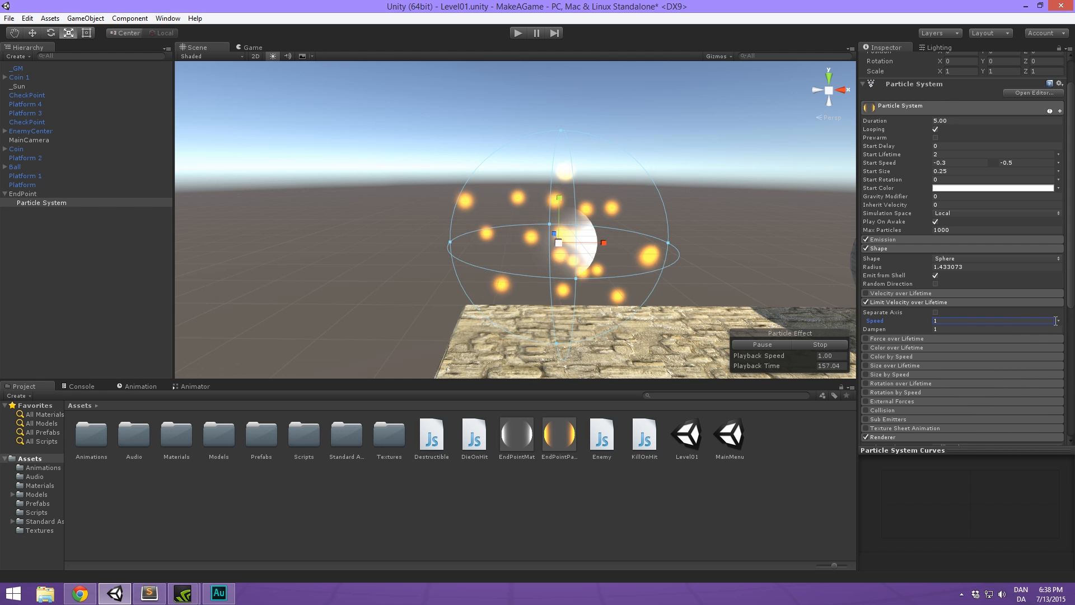
Switch the Limit Velocity over Lifetime Speed to a curve falling from 1.0 to 0.
{"action": "left_click", "coordinate": [1057, 321]}
{"action": "left_click", "coordinate": [1013, 344]}
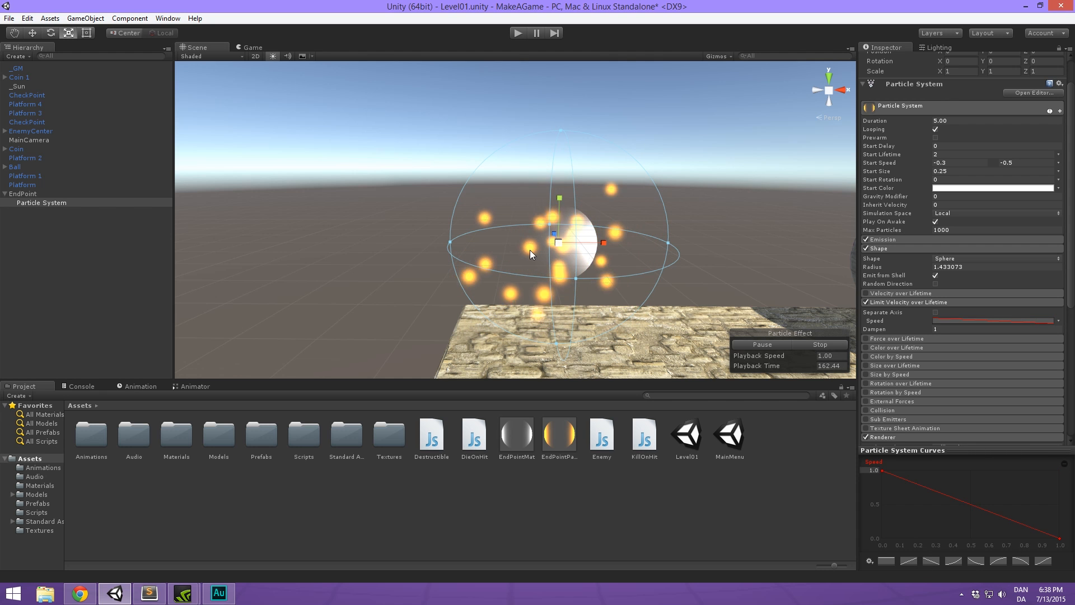
{"action": "middle_click_drag", "start_coordinate": [643, 211], "coordinate": [637, 217]}
{"action": "scroll", "coordinate": [579, 231], "scroll_direction": "down", "scroll_amount": 5}
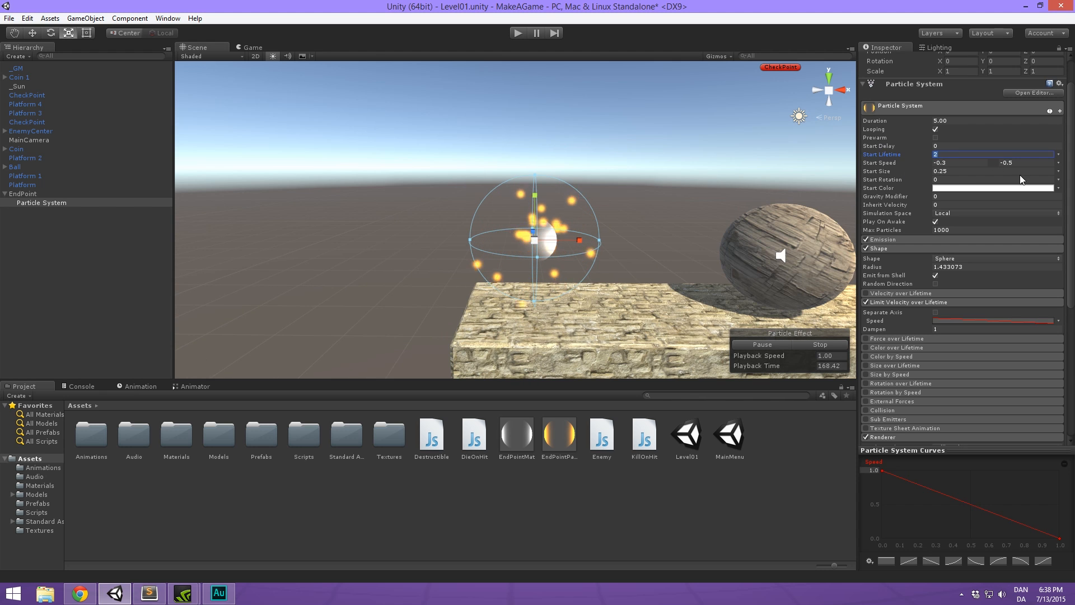
Set the particles' Start Lifetime to 2.5 and check how far they travel toward the sphere.
{"action": "type", "text": "2."}
{"action": "left_click_drag", "start_coordinate": [568, 271], "coordinate": [525, 255], "text": "alt"}
{"action": "scroll", "coordinate": [526, 255], "scroll_direction": "up", "scroll_amount": 6}
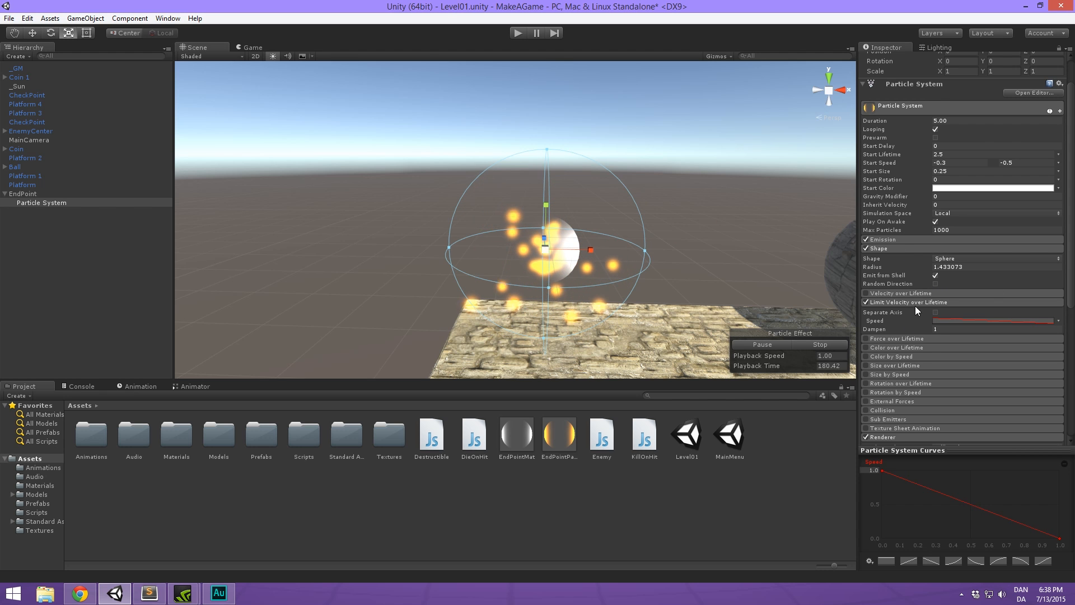
Enable Size over Lifetime with an upward-accelerating curve preset, raising its starting key to about 0.44.
{"action": "scroll", "coordinate": [916, 306], "scroll_direction": "down", "scroll_amount": 3}
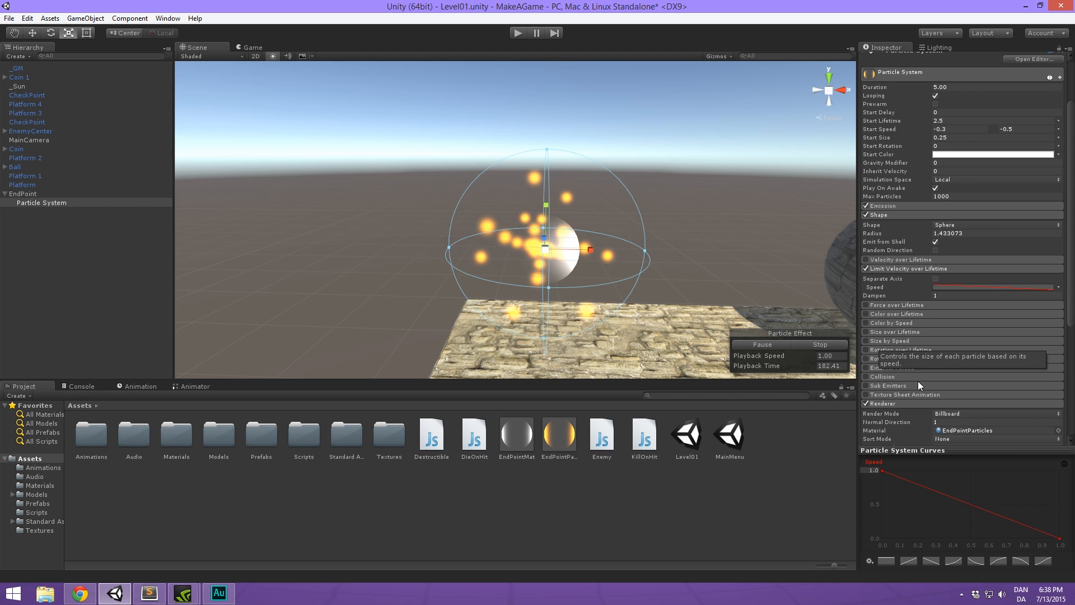
{"action": "left_click", "coordinate": [866, 332]}
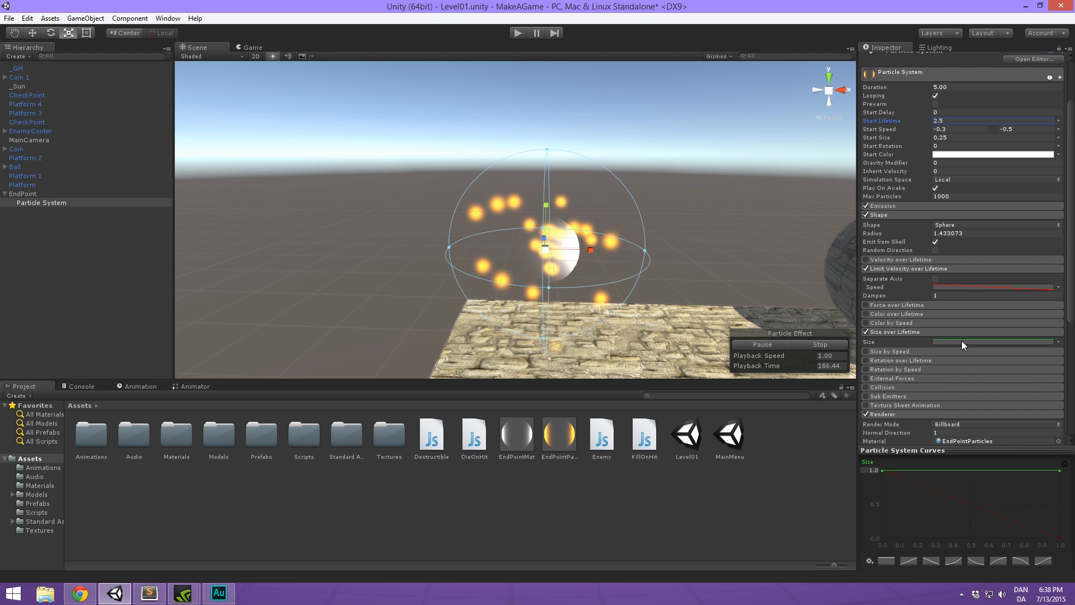
{"action": "left_click", "coordinate": [883, 471]}
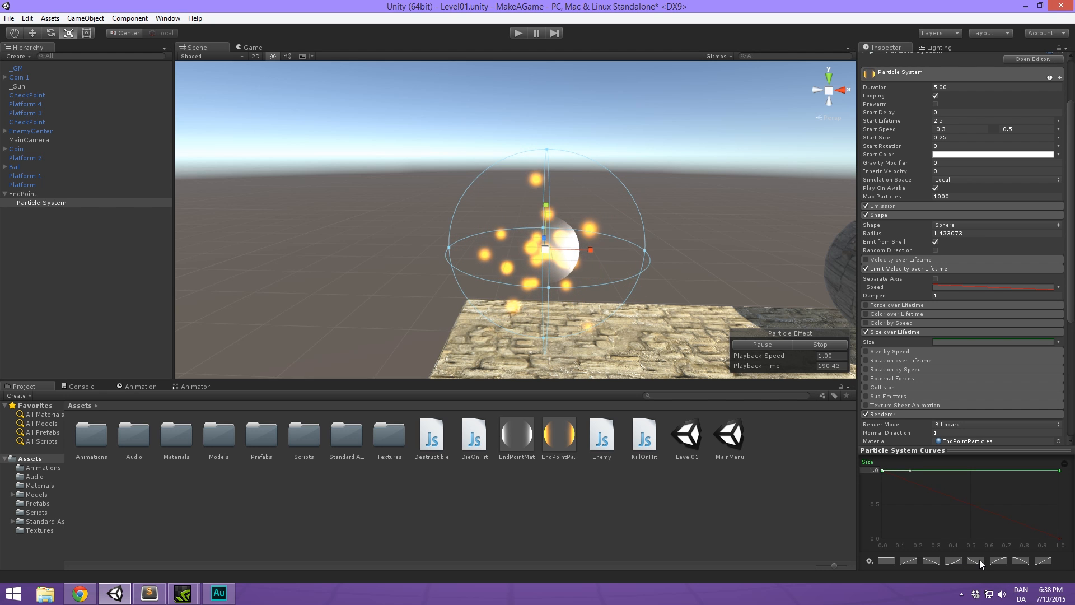
{"action": "left_click", "coordinate": [957, 560]}
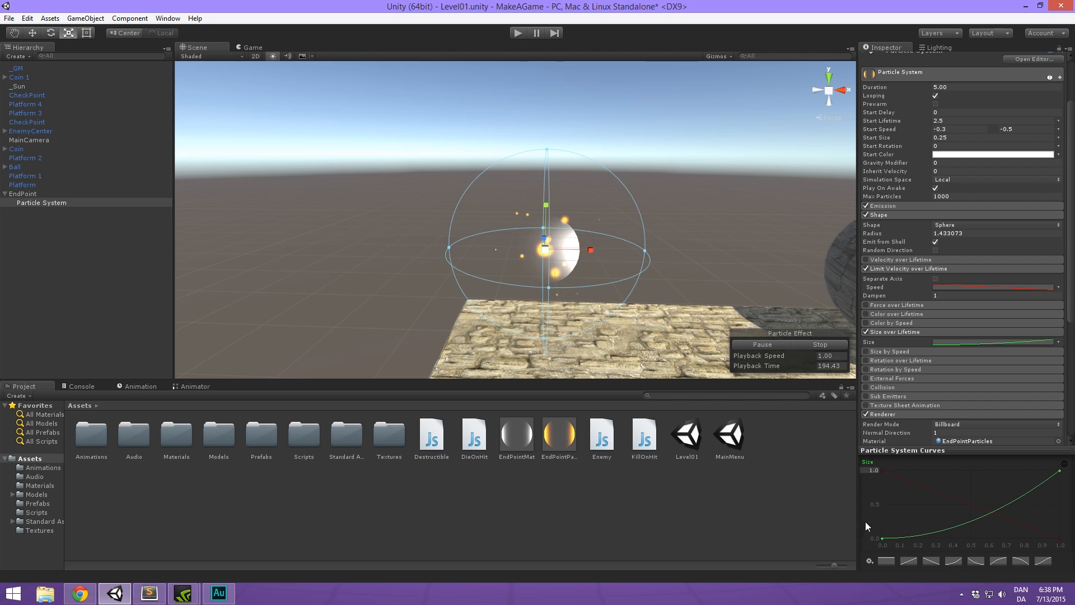
{"action": "left_click_drag", "start_coordinate": [882, 537], "coordinate": [858, 509]}
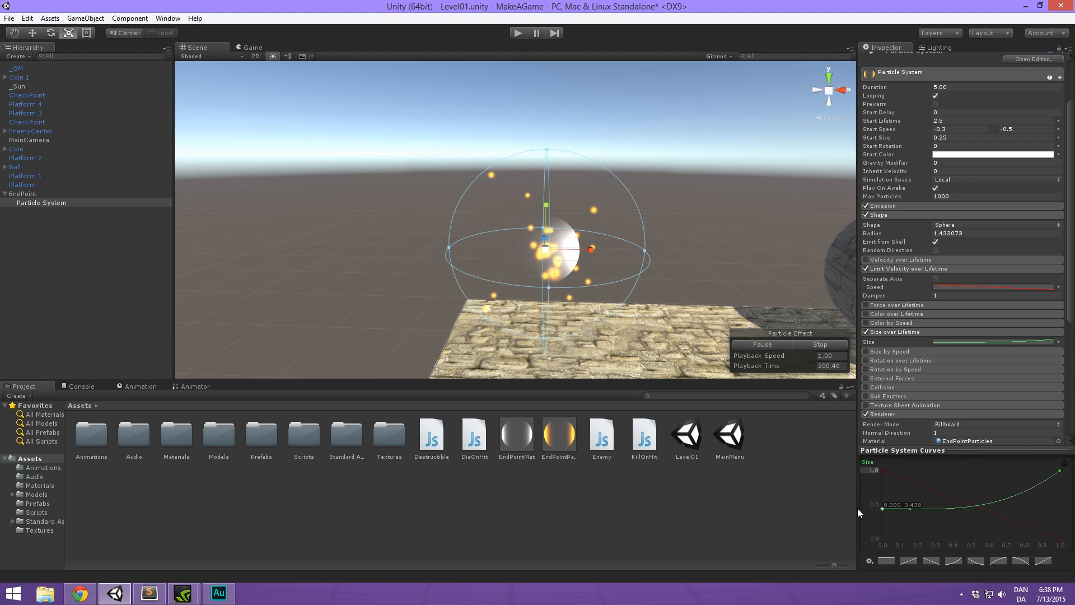
Increase the particles' Start Size to 0.52 and check the effect from several angles.
{"action": "scroll", "coordinate": [603, 158], "scroll_direction": "down", "scroll_amount": 5}
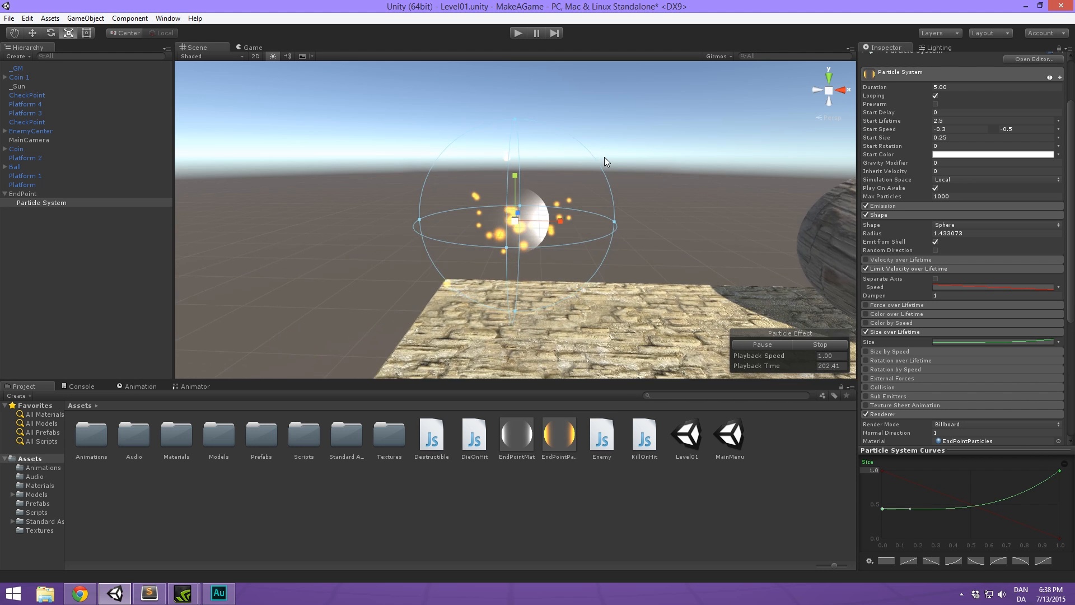
{"action": "scroll", "coordinate": [604, 162], "scroll_direction": "up", "scroll_amount": 5}
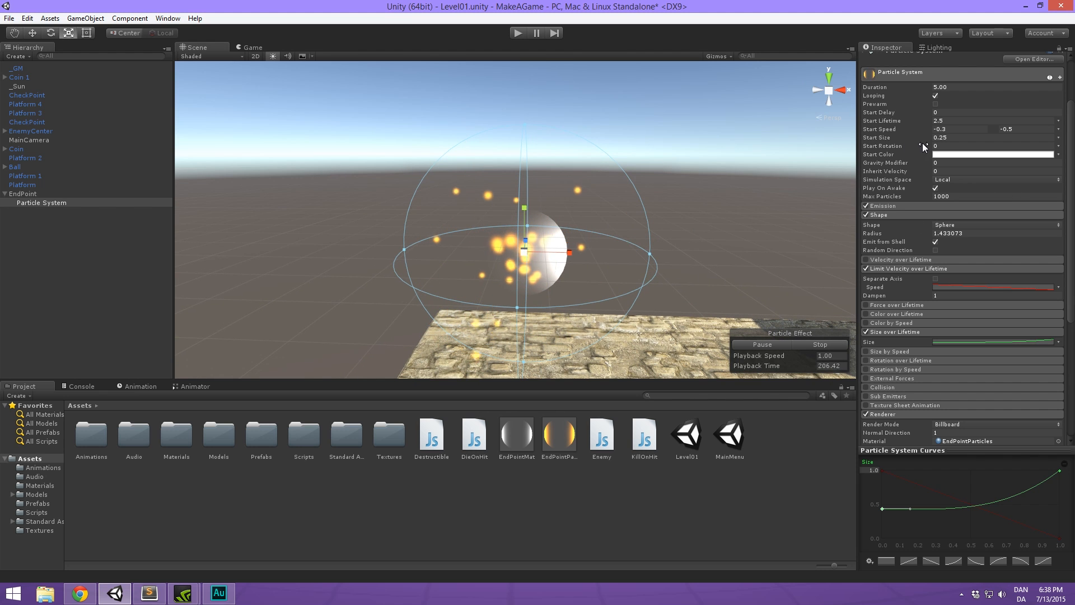
{"action": "left_click", "coordinate": [906, 138]}
{"action": "left_click_drag", "start_coordinate": [909, 139], "coordinate": [909, 138]}
{"action": "left_click_drag", "start_coordinate": [674, 154], "coordinate": [784, 240], "text": "alt"}
{"action": "scroll", "coordinate": [728, 230], "scroll_direction": "down", "scroll_amount": 6}
{"action": "left_click_drag", "start_coordinate": [677, 216], "coordinate": [601, 168], "text": "alt"}
{"action": "scroll", "coordinate": [599, 173], "scroll_direction": "up", "scroll_amount": 3}
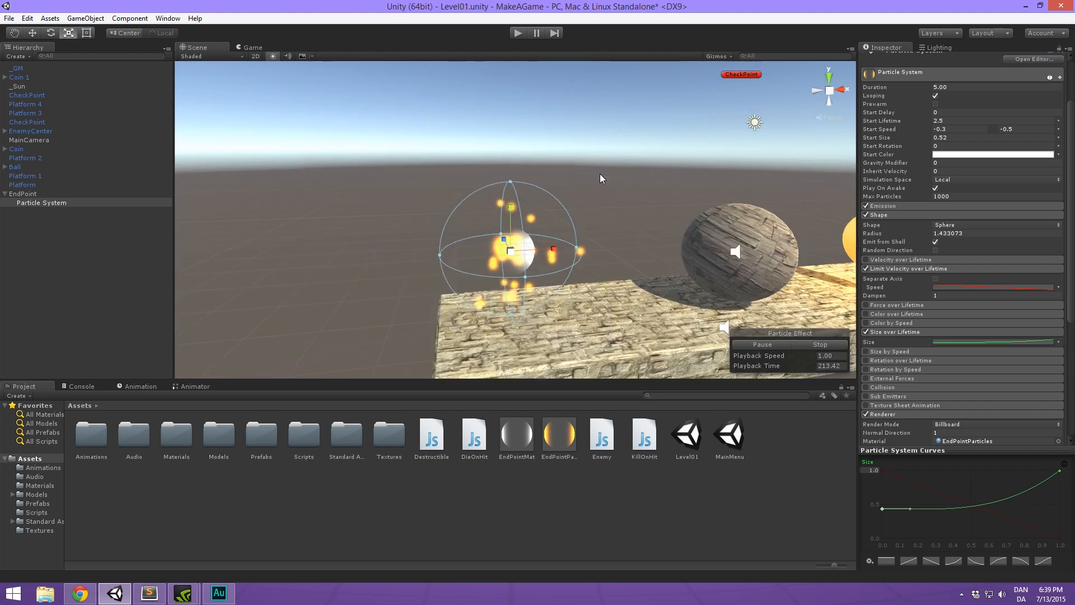
Set the particles' Start Size to Random Between Two Constants, with values 0.4 and 0.6.
{"action": "left_click", "coordinate": [1059, 138]}
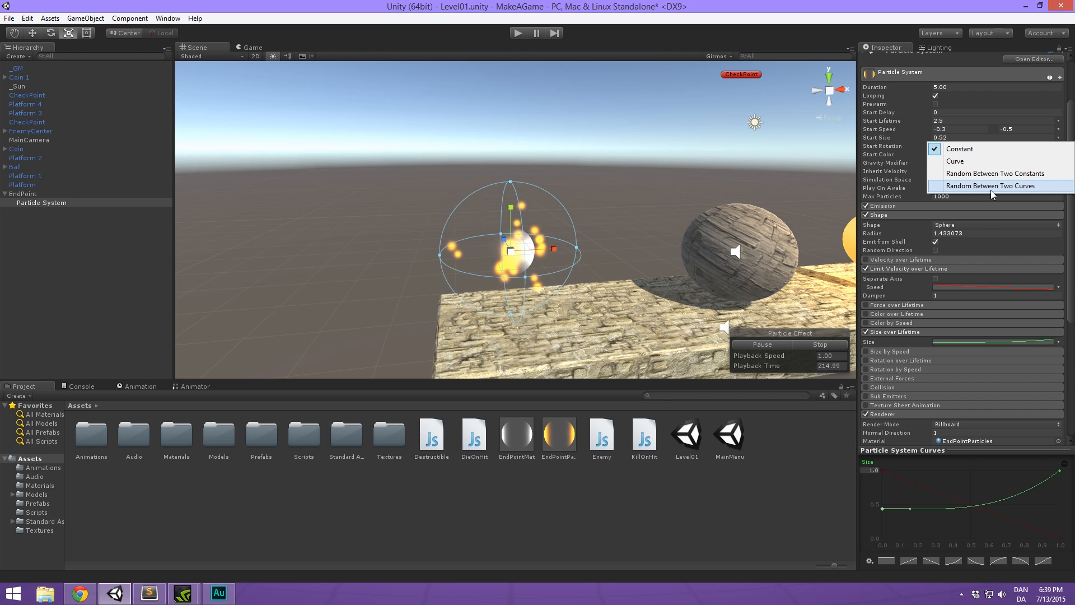
{"action": "left_click", "coordinate": [976, 177]}
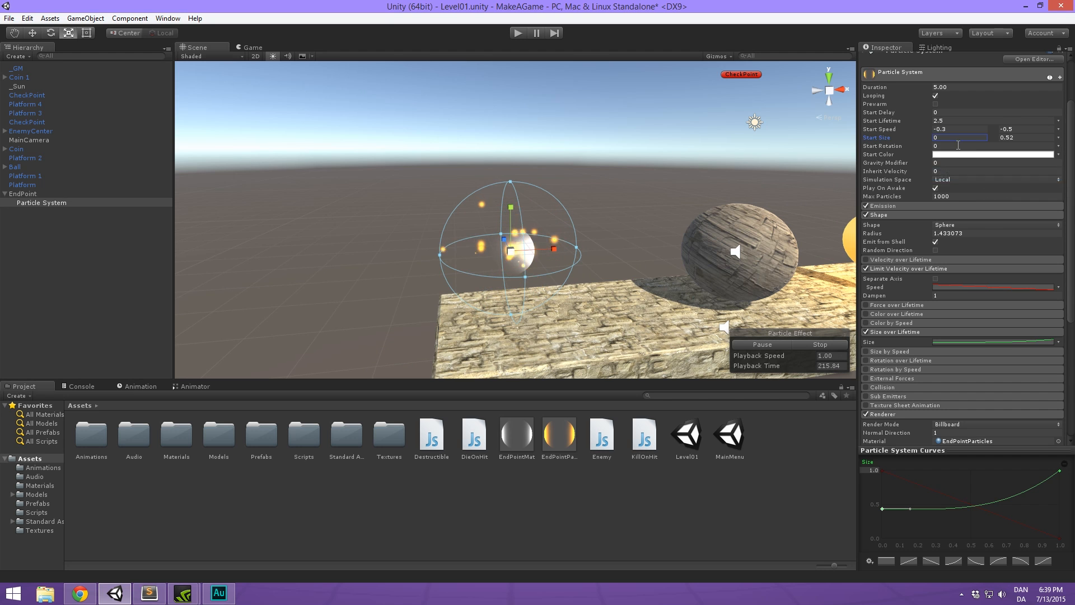
{"action": "type", "text": "0.4"}
{"action": "key", "text": "Tab"}
{"action": "type", "text": "0.6"}
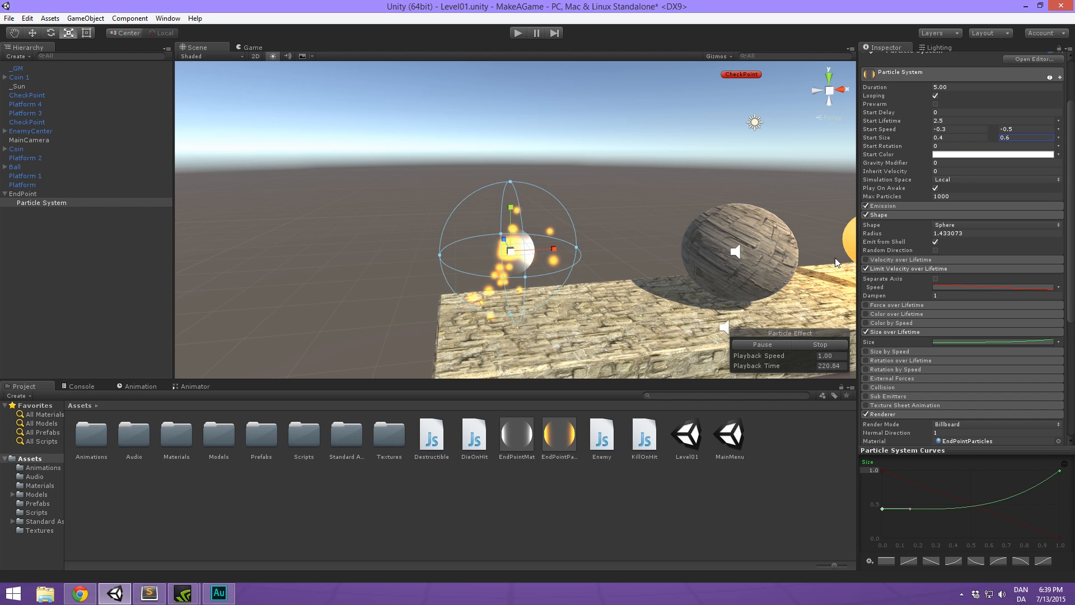
Expand the Emission module, set its Rate to 30, and check the denser particles around the sphere.
{"action": "middle_click_drag", "start_coordinate": [649, 224], "coordinate": [619, 192]}
{"action": "left_click_drag", "start_coordinate": [619, 192], "coordinate": [588, 187], "text": "alt"}
{"action": "middle_click_drag", "start_coordinate": [588, 187], "coordinate": [644, 200]}
{"action": "left_click", "coordinate": [897, 206]}
{"action": "left_click", "coordinate": [979, 216]}
{"action": "left_click_drag", "start_coordinate": [588, 210], "coordinate": [646, 194], "text": "alt"}
{"action": "scroll", "coordinate": [645, 194], "scroll_direction": "up", "scroll_amount": 5}
{"action": "left_click_drag", "start_coordinate": [765, 226], "coordinate": [691, 189], "text": "alt"}
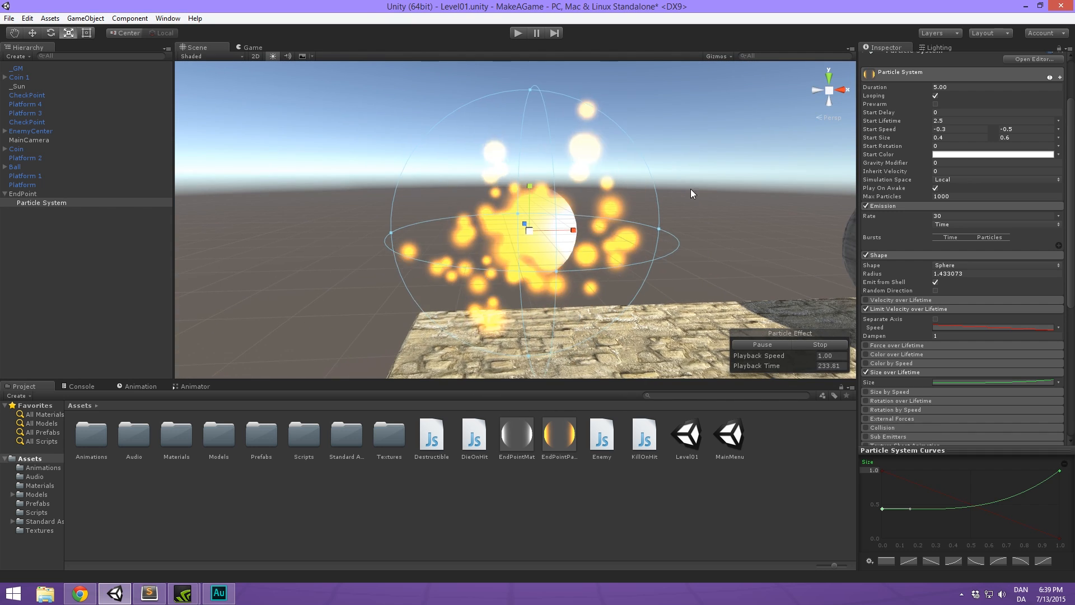
{"action": "scroll", "coordinate": [919, 358], "scroll_direction": "down", "scroll_amount": 4}
{"action": "scroll", "coordinate": [906, 285], "scroll_direction": "up", "scroll_amount": 3}
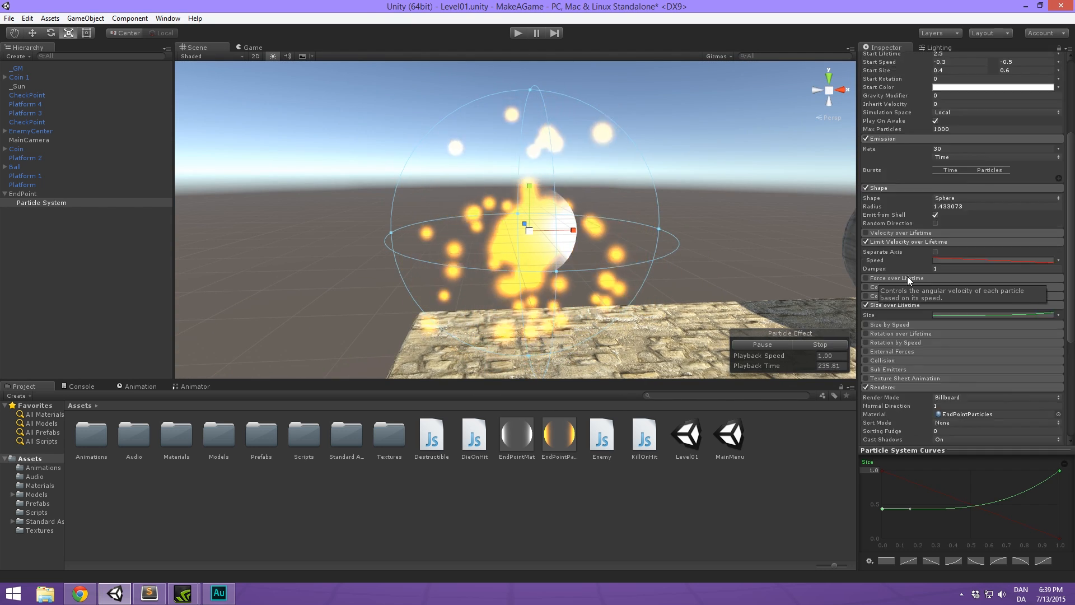
Enable Color over Lifetime and give its gradient transparent ends, with full alpha from about 9% to 89.7%.
{"action": "left_click", "coordinate": [866, 287]}
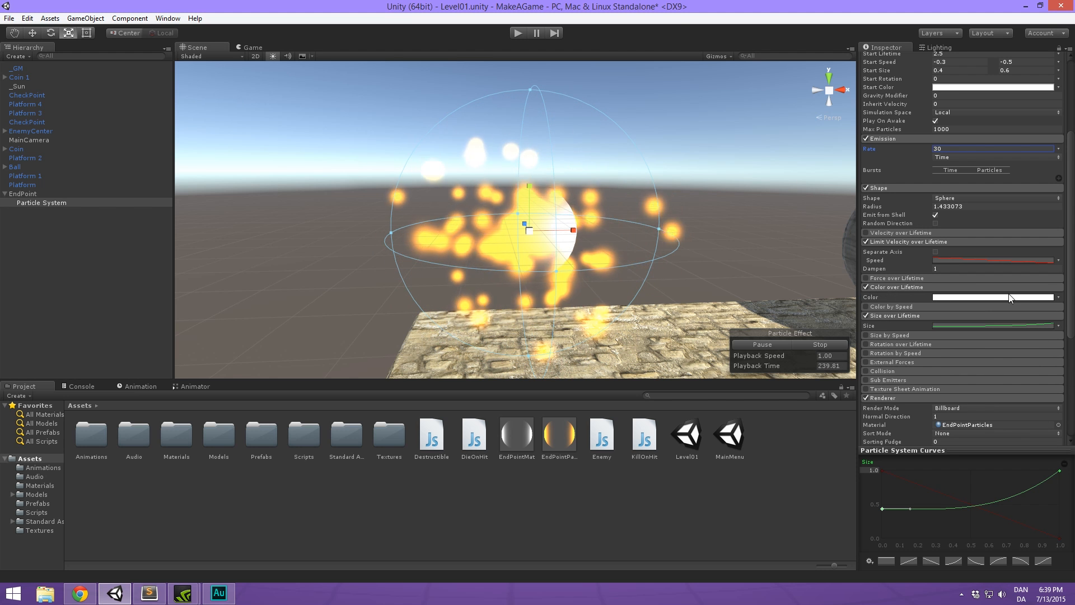
{"action": "left_click", "coordinate": [946, 297]}
{"action": "left_click_drag", "start_coordinate": [84, 73], "coordinate": [341, 87]}
{"action": "left_click", "coordinate": [173, 27]}
{"action": "left_click_drag", "start_coordinate": [175, 28], "coordinate": [181, 28]}
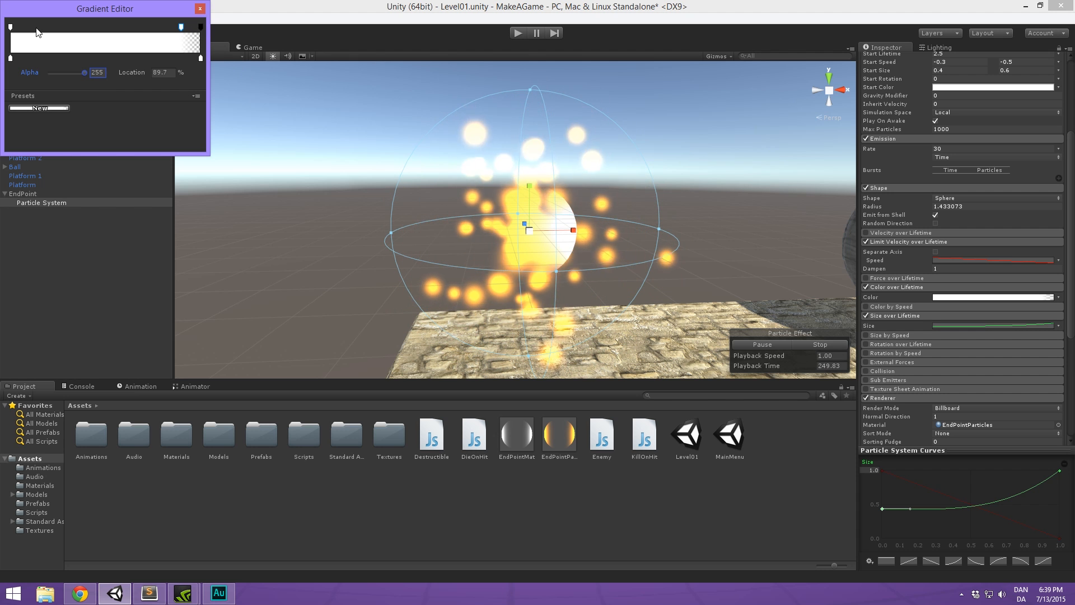
{"action": "mouse_move", "coordinate": [10, 28]}
{"action": "left_mouse_down"}
{"action": "mouse_move", "coordinate": [28, 29]}
{"action": "mouse_move", "coordinate": [8, 28]}
{"action": "left_mouse_up"}
{"action": "left_click", "coordinate": [14, 28]}
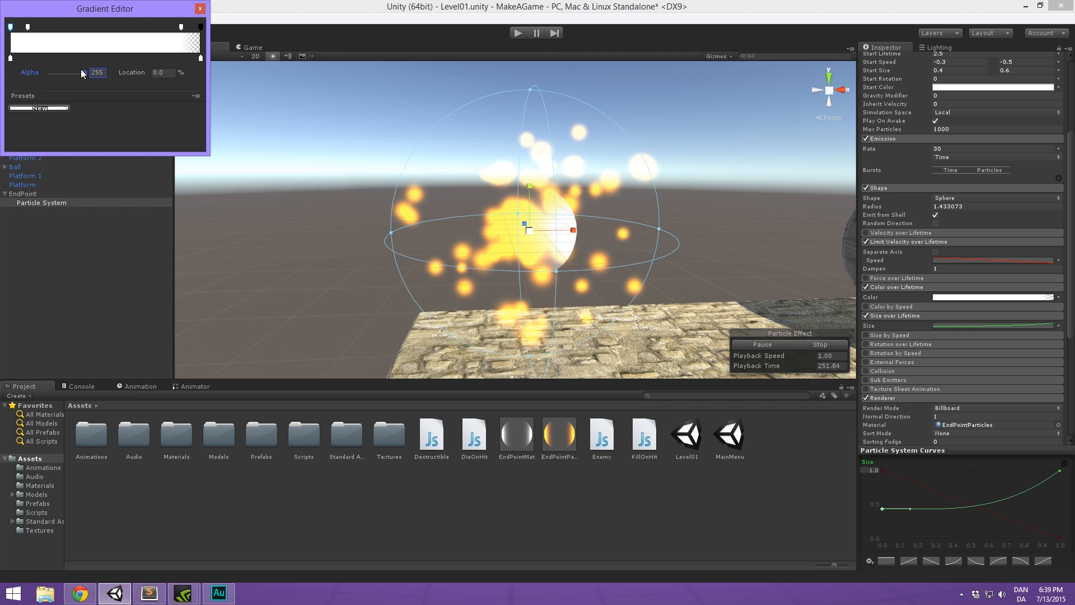
{"action": "left_click_drag", "start_coordinate": [82, 72], "coordinate": [25, 62]}
{"action": "left_click", "coordinate": [200, 9]}
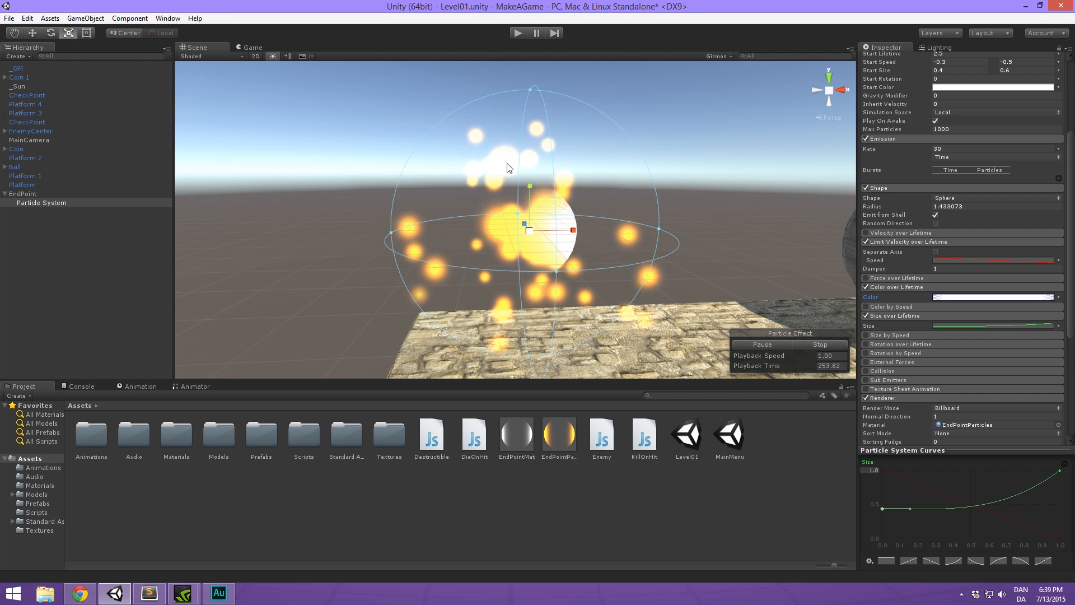
Check the effect in the Game view and lower the Size over Lifetime curve's starting key to about 0.17.
{"action": "scroll", "coordinate": [640, 169], "scroll_direction": "down", "scroll_amount": 5}
{"action": "scroll", "coordinate": [489, 184], "scroll_direction": "down", "scroll_amount": 3}
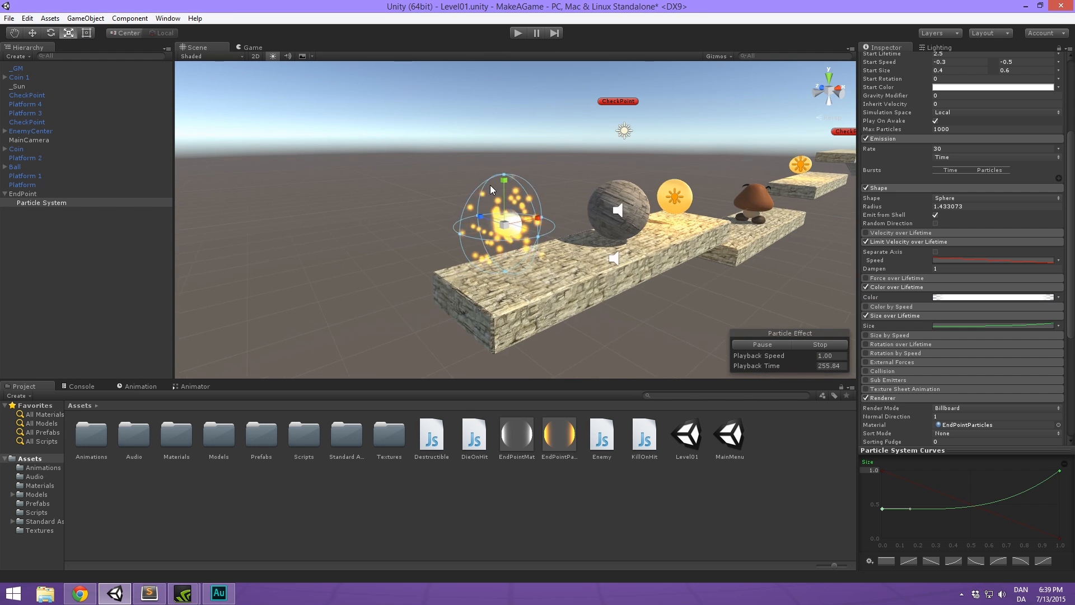
{"action": "left_click", "coordinate": [251, 48]}
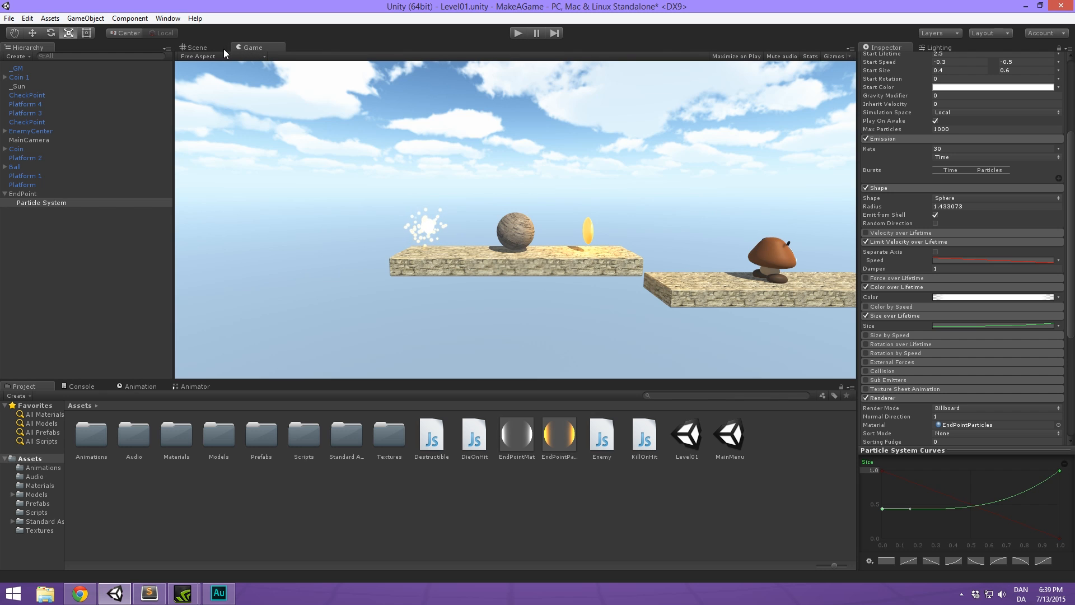
{"action": "scroll", "coordinate": [941, 358], "scroll_direction": "down", "scroll_amount": 5}
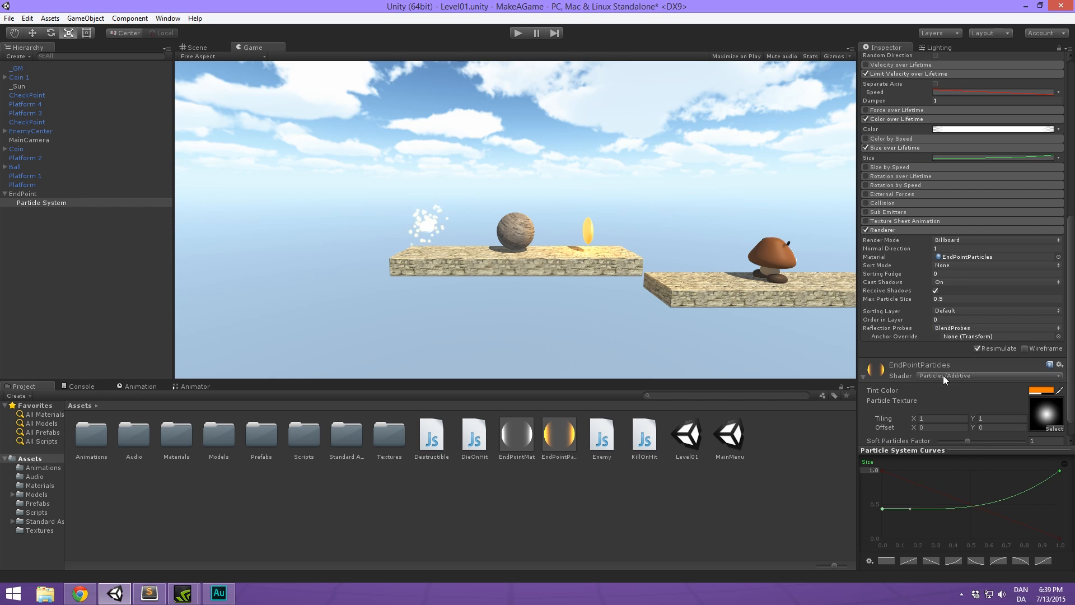
{"action": "left_click", "coordinate": [954, 155]}
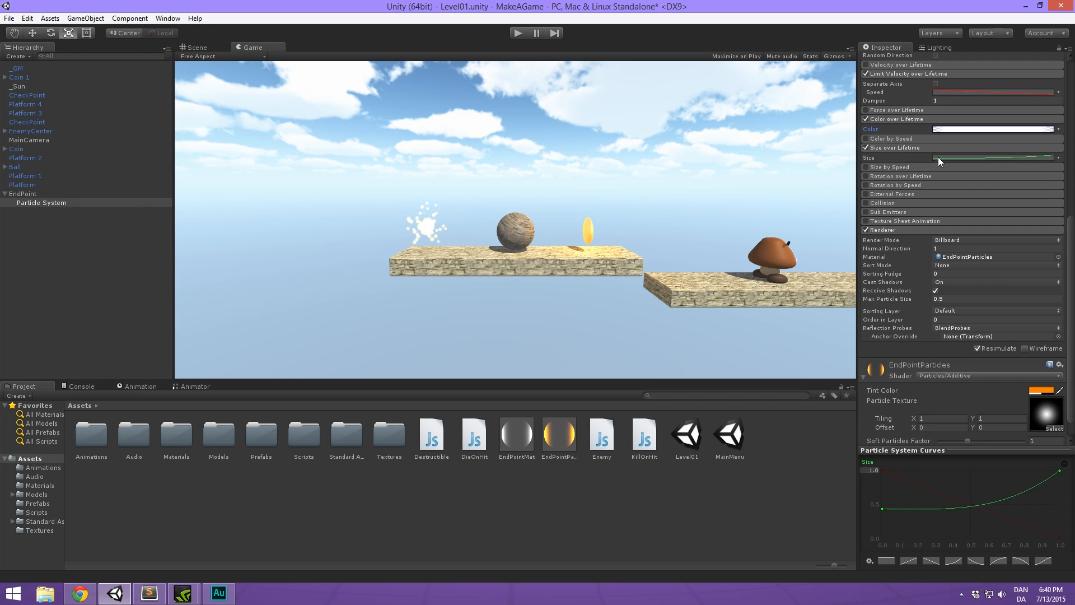
{"action": "left_click_drag", "start_coordinate": [882, 509], "coordinate": [868, 527]}
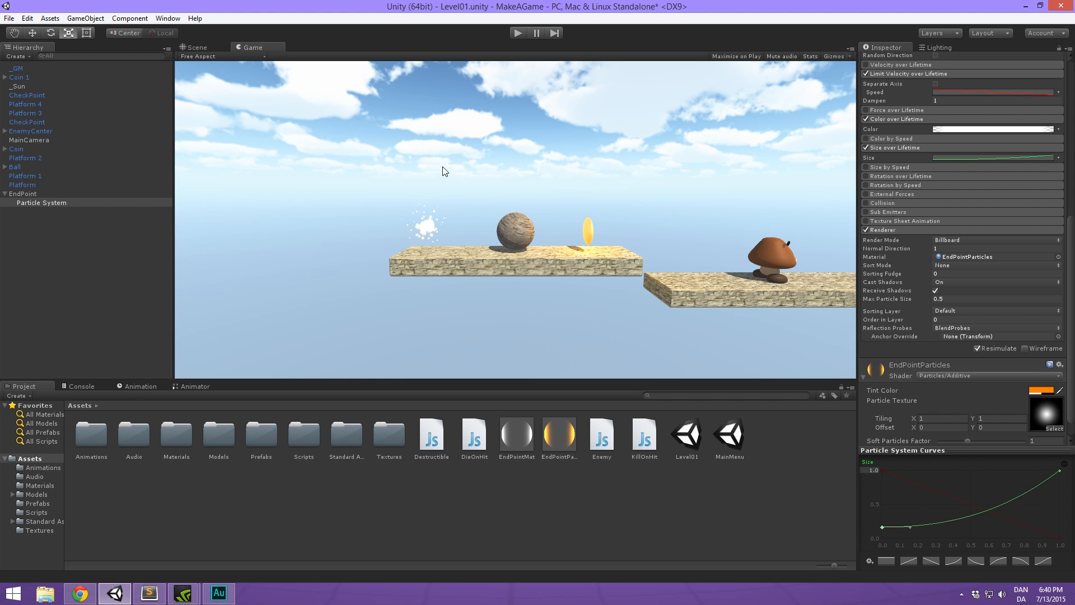
Return to the Scene view and shrink the particle emission sphere to a radius of about 1.18.
{"action": "left_click", "coordinate": [224, 49]}
{"action": "scroll", "coordinate": [459, 227], "scroll_direction": "up", "scroll_amount": 6}
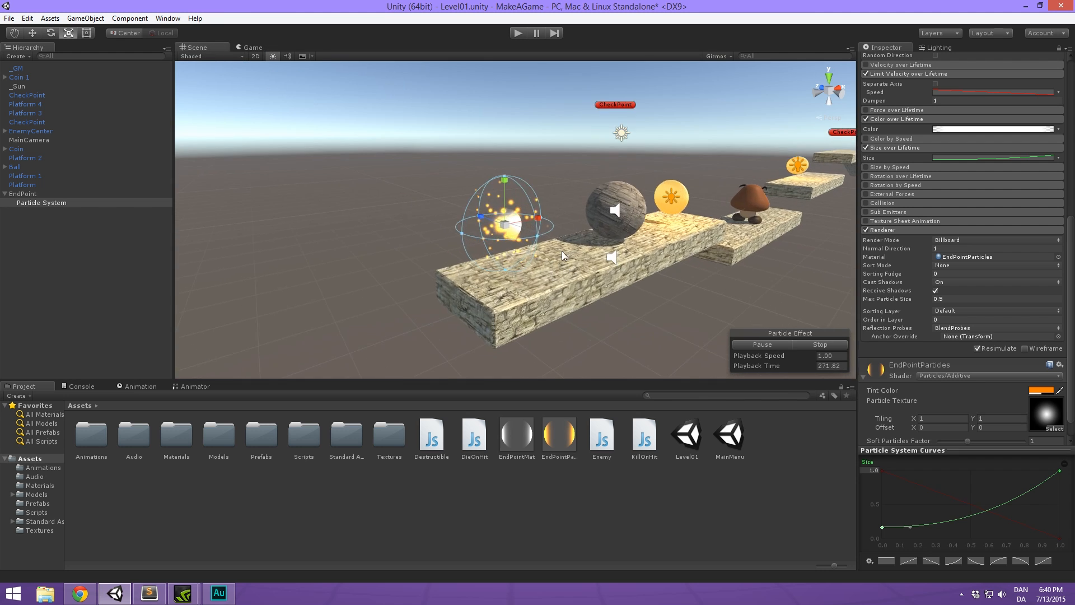
{"action": "left_click_drag", "start_coordinate": [584, 272], "coordinate": [564, 267]}
{"action": "scroll", "coordinate": [965, 175], "scroll_direction": "up", "scroll_amount": 5}
{"action": "scroll", "coordinate": [965, 175], "scroll_direction": "up", "scroll_amount": 4}
Set the particles' Start Lifetime to 2 and view the effect from the front.
{"action": "left_click", "coordinate": [963, 188]}
{"action": "key", "text": "BackSpace"}
{"action": "key", "text": "BackSpace"}
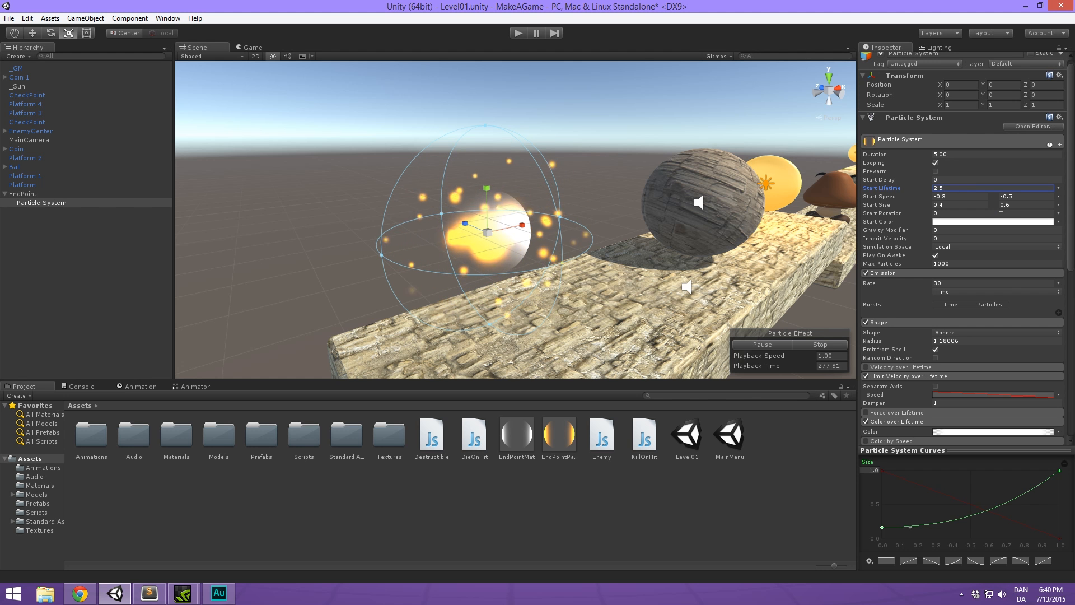
{"action": "left_click_drag", "start_coordinate": [627, 206], "coordinate": [494, 233], "text": "alt"}
Try scaling the EndPoint sphere to about 0.385 while comparing it with its particles, and undo the scaling.
{"action": "left_click", "coordinate": [42, 194]}
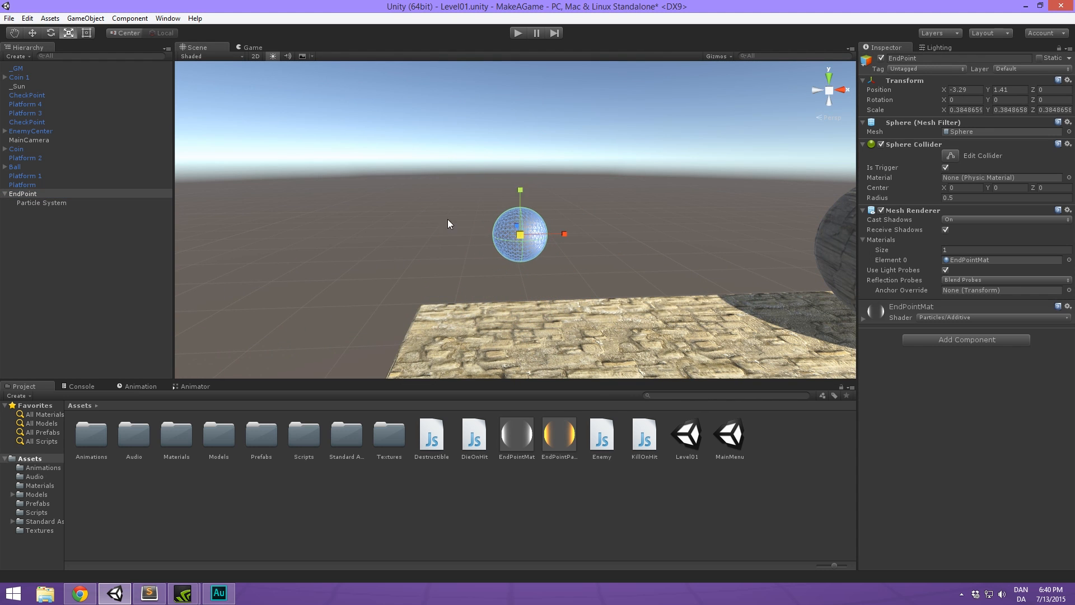
{"action": "left_click", "coordinate": [52, 203]}
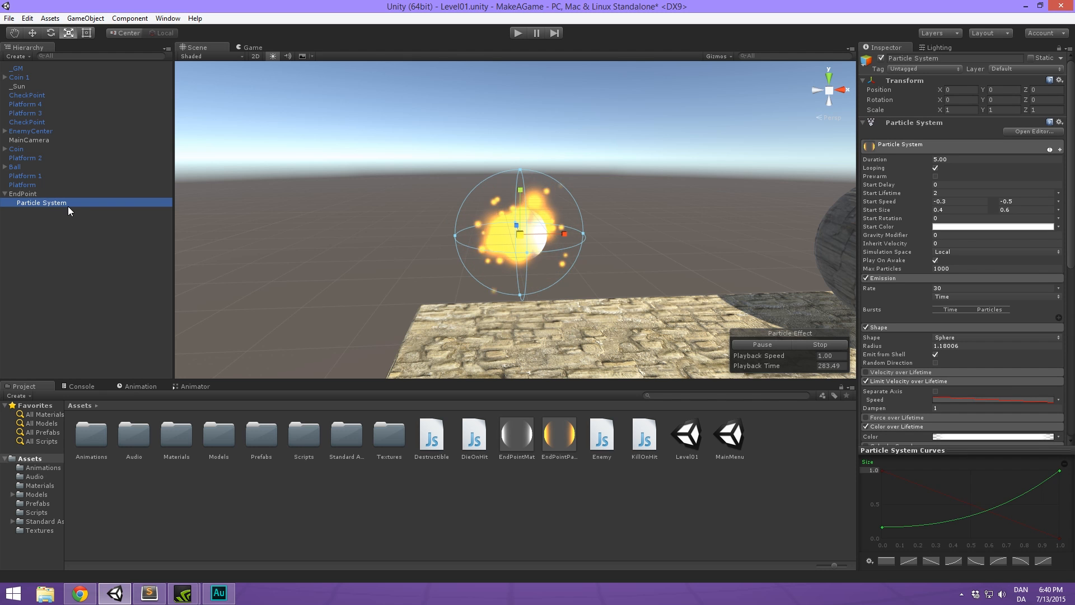
{"action": "left_click", "coordinate": [43, 194]}
{"action": "left_click", "coordinate": [51, 203]}
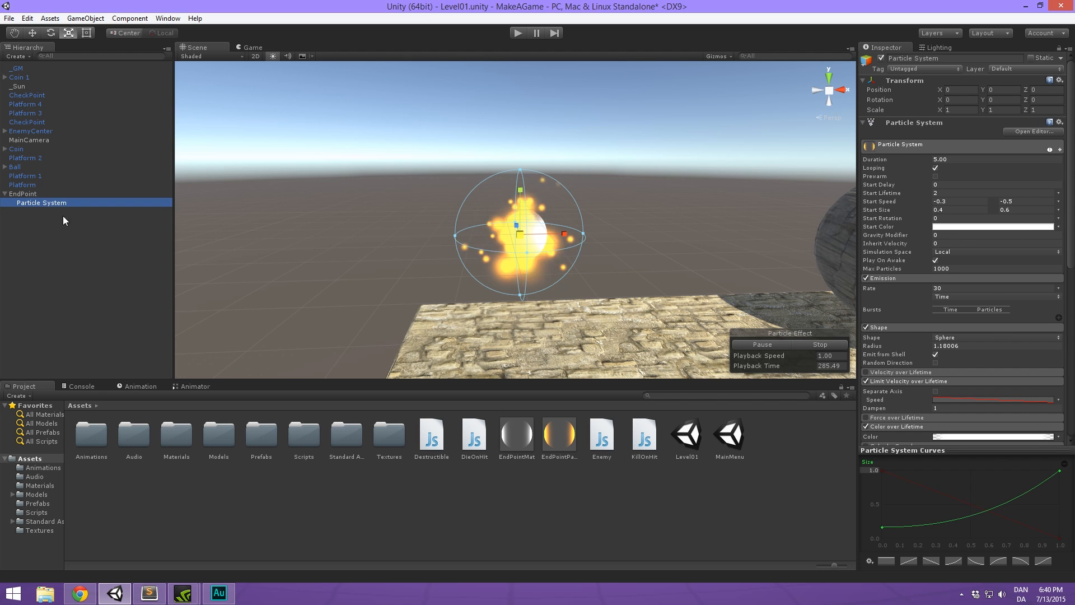
{"action": "left_click", "coordinate": [51, 194]}
{"action": "key", "text": "ctrl+z"}
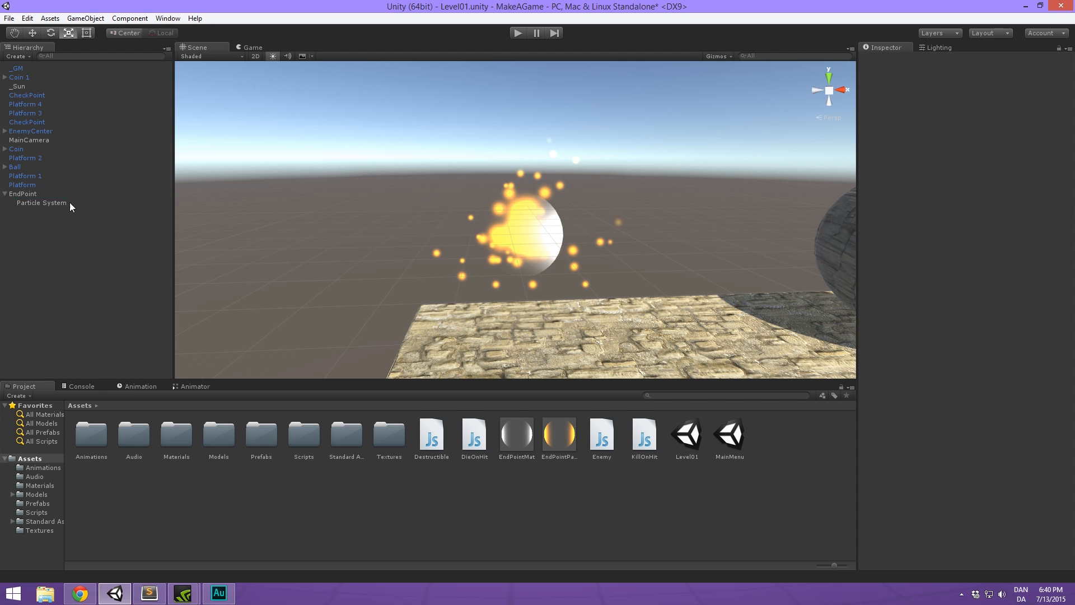
Remove the Sphere Collider component from the EndPoint sphere.
{"action": "left_click", "coordinate": [70, 204]}
{"action": "left_click", "coordinate": [50, 194]}
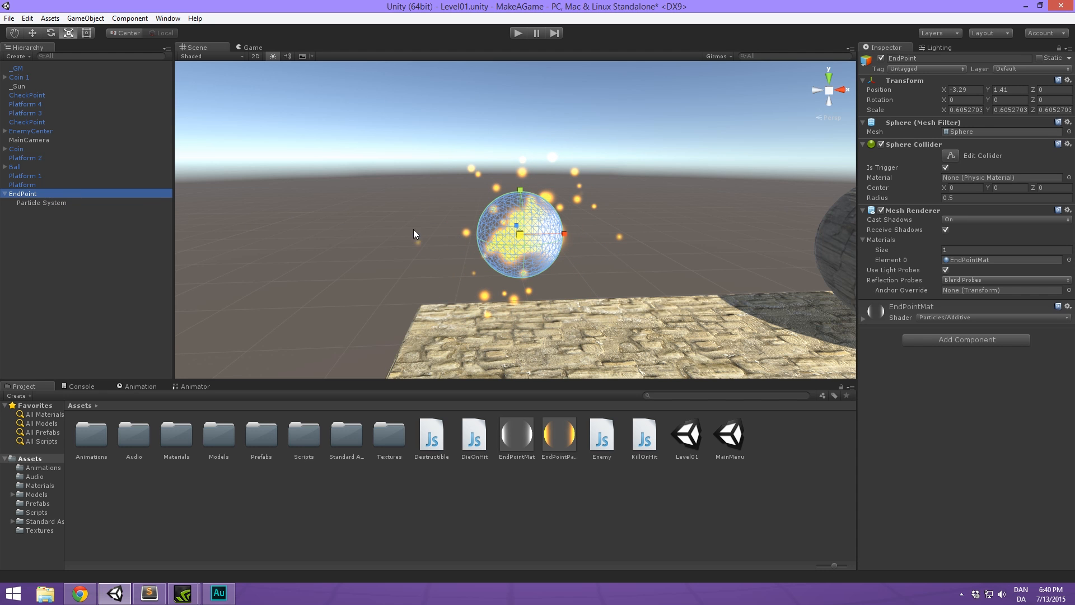
{"action": "right_click", "coordinate": [900, 144]}
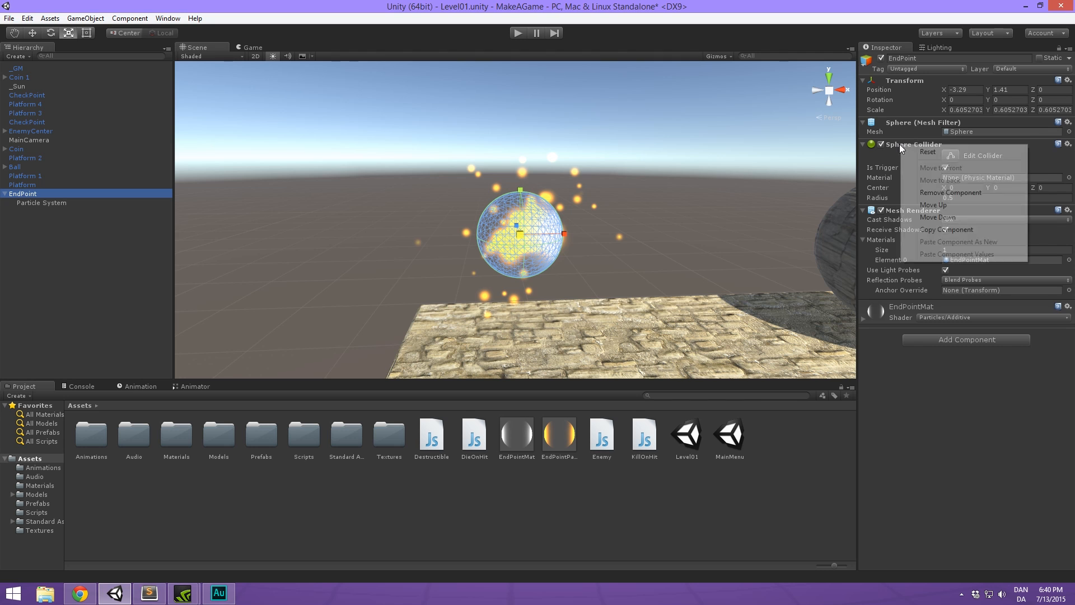
{"action": "left_click", "coordinate": [952, 193]}
Create an empty game object, place it above the sphere in the hierarchy, and name it EndPoint.
{"action": "left_click", "coordinate": [100, 283]}
{"action": "key", "text": "ctrl+shift+n"}
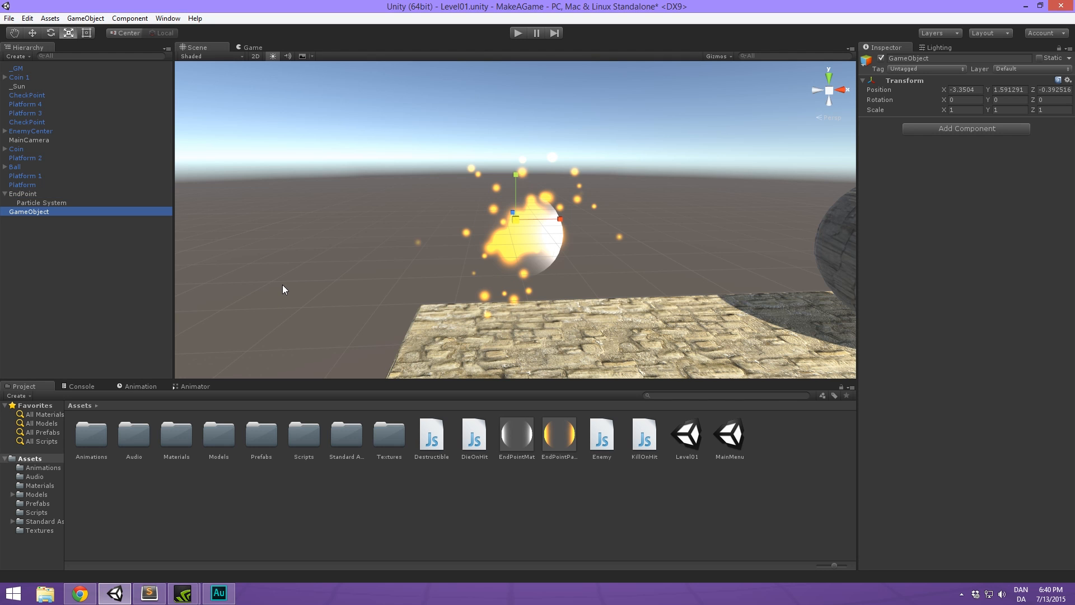
{"action": "left_click_drag", "start_coordinate": [28, 189], "coordinate": [32, 194]}
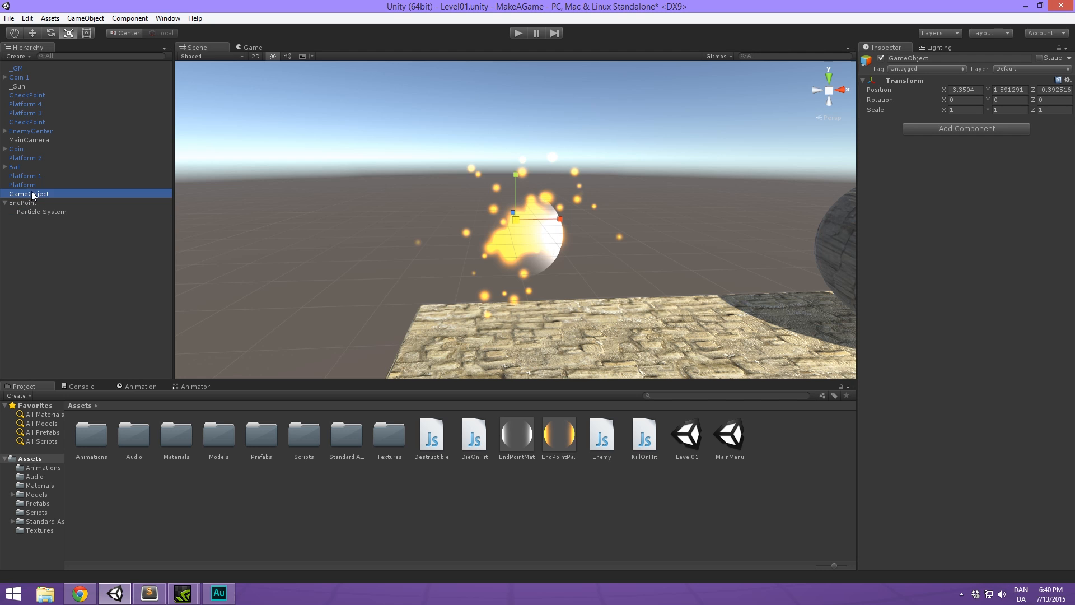
{"action": "key", "text": "F2"}
{"action": "type", "text": "EndPoint"}
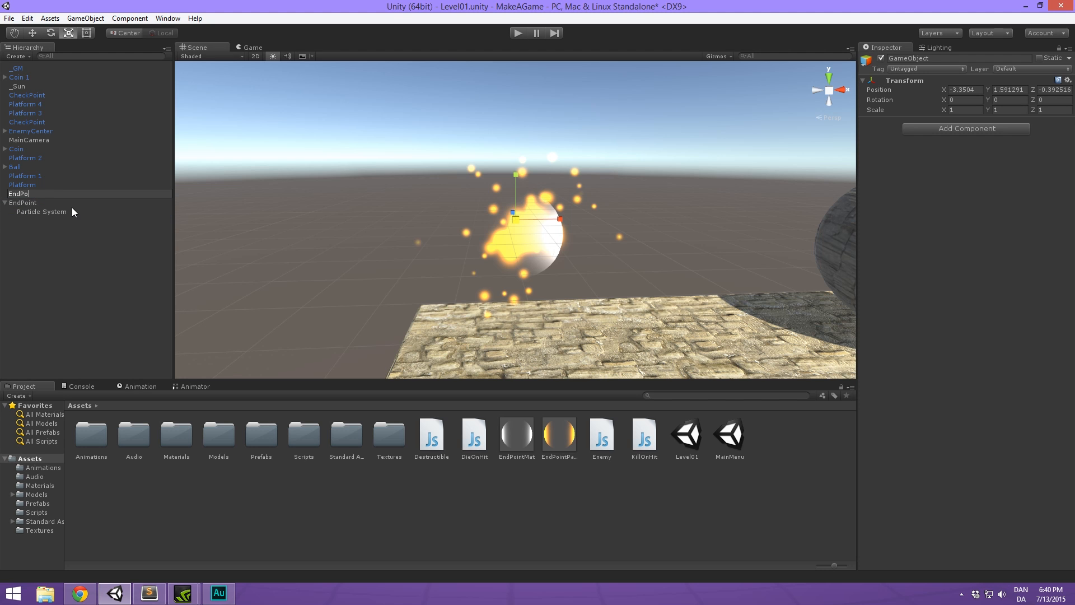
{"action": "key", "text": "Return"}
Rename the original sphere as GFX and parent both it and the Particle System to the new EndPoint object.
{"action": "left_click", "coordinate": [27, 203]}
{"action": "left_click", "coordinate": [43, 203]}
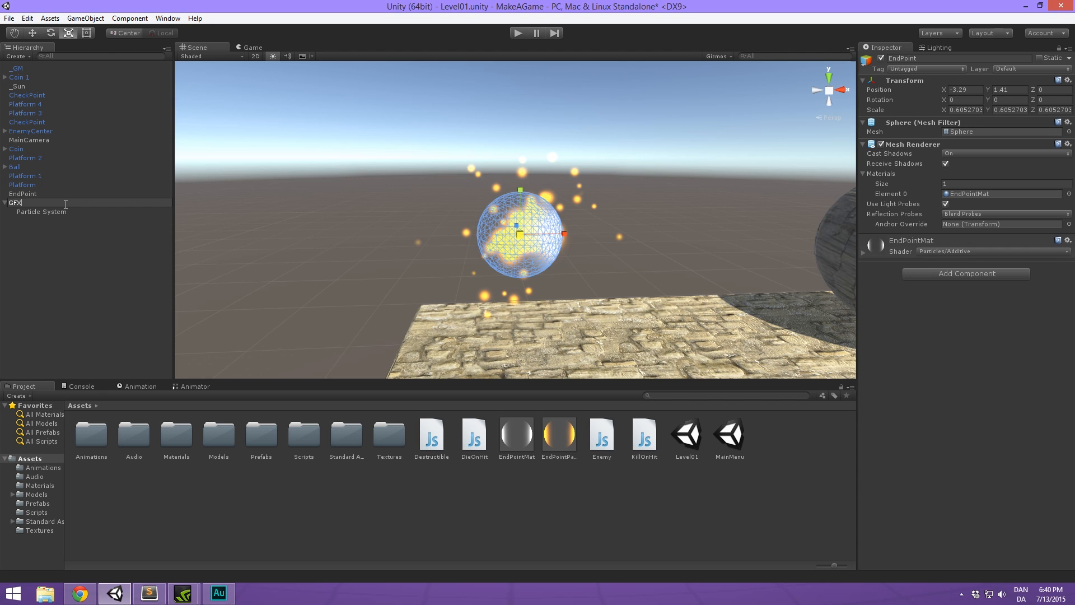
{"action": "mouse_move", "coordinate": [46, 194]}
{"action": "left_mouse_down"}
{"action": "mouse_move", "coordinate": [65, 214]}
{"action": "mouse_move", "coordinate": [49, 198]}
{"action": "left_mouse_up"}
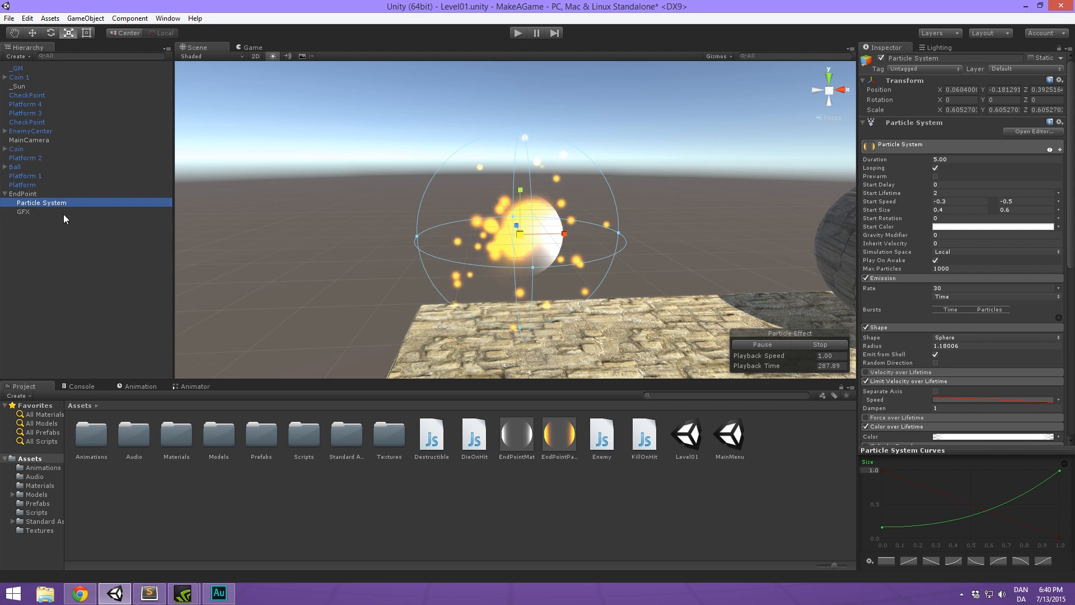
Rename the Particle System object as Particles.
{"action": "key", "text": "F2"}
{"action": "type", "text": "P"}
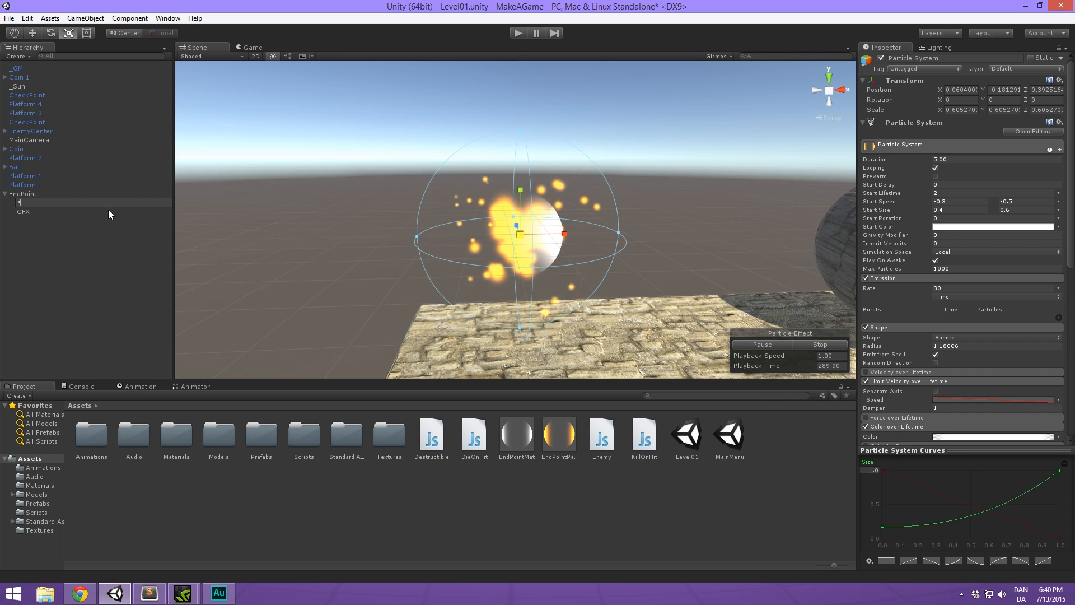
{"action": "type", "text": "articles"}
{"action": "key", "text": "Return"}
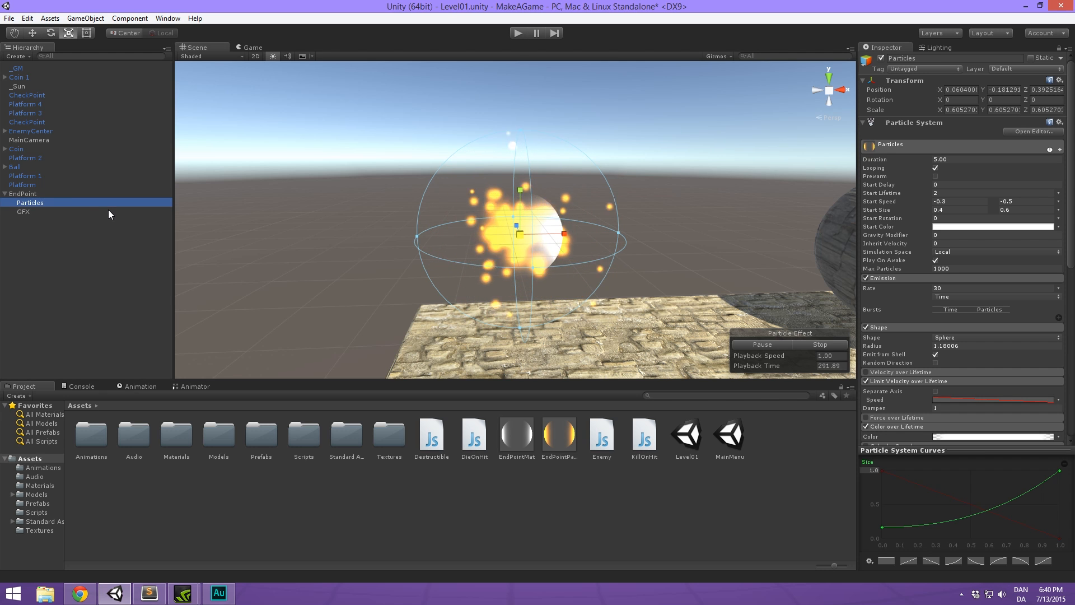
Scale the GFX sphere down uniformly and inspect it together with the Particles object.
{"action": "left_click", "coordinate": [21, 194]}
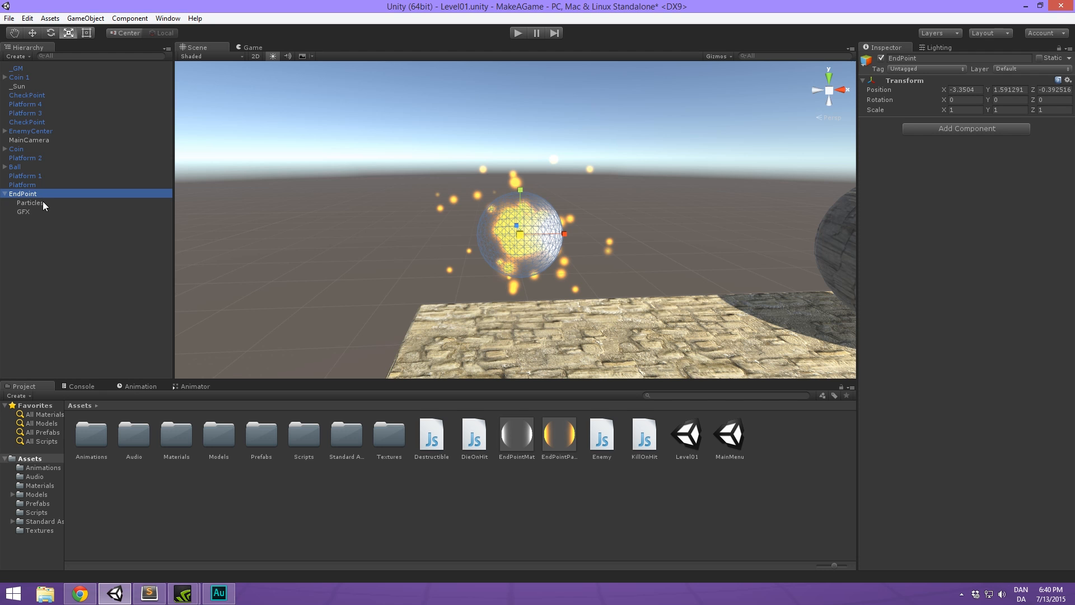
{"action": "left_click", "coordinate": [40, 212]}
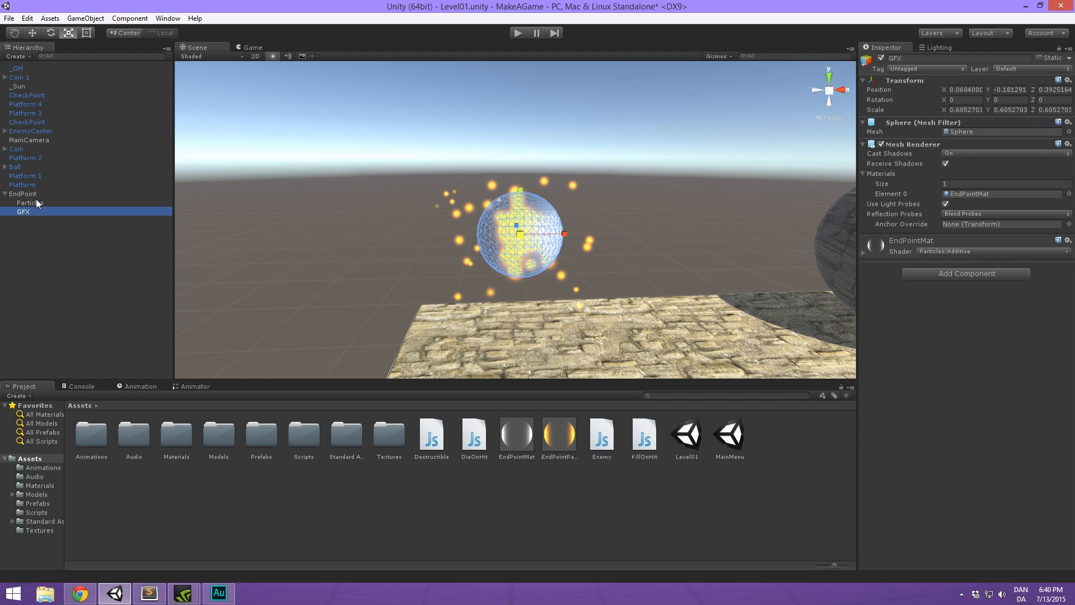
{"action": "mouse_move", "coordinate": [528, 237]}
{"action": "left_mouse_down"}
{"action": "mouse_move", "coordinate": [495, 233]}
{"action": "mouse_move", "coordinate": [499, 223]}
{"action": "mouse_move", "coordinate": [800, 233]}
{"action": "mouse_move", "coordinate": [398, 221]}
{"action": "mouse_move", "coordinate": [509, 233]}
{"action": "left_mouse_up"}
{"action": "left_click", "coordinate": [41, 203]}
{"action": "scroll", "coordinate": [510, 233], "scroll_direction": "up", "scroll_amount": 6}
{"action": "scroll", "coordinate": [492, 224], "scroll_direction": "down", "scroll_amount": 5}
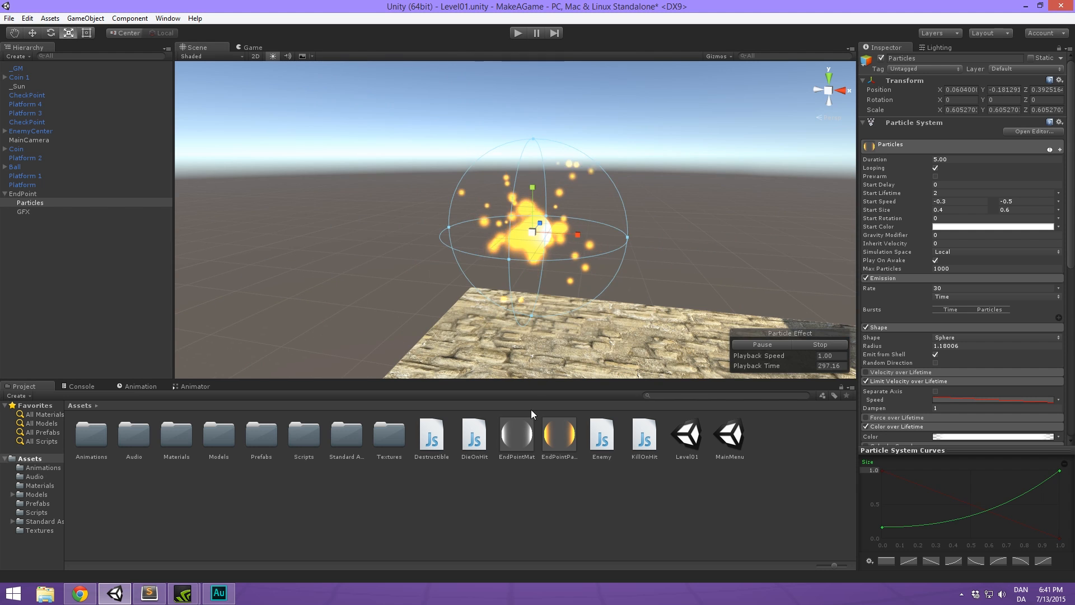
Change the EndPointMat Tint Color to a light orange and check the sphere from several angles.
{"action": "left_click", "coordinate": [522, 430]}
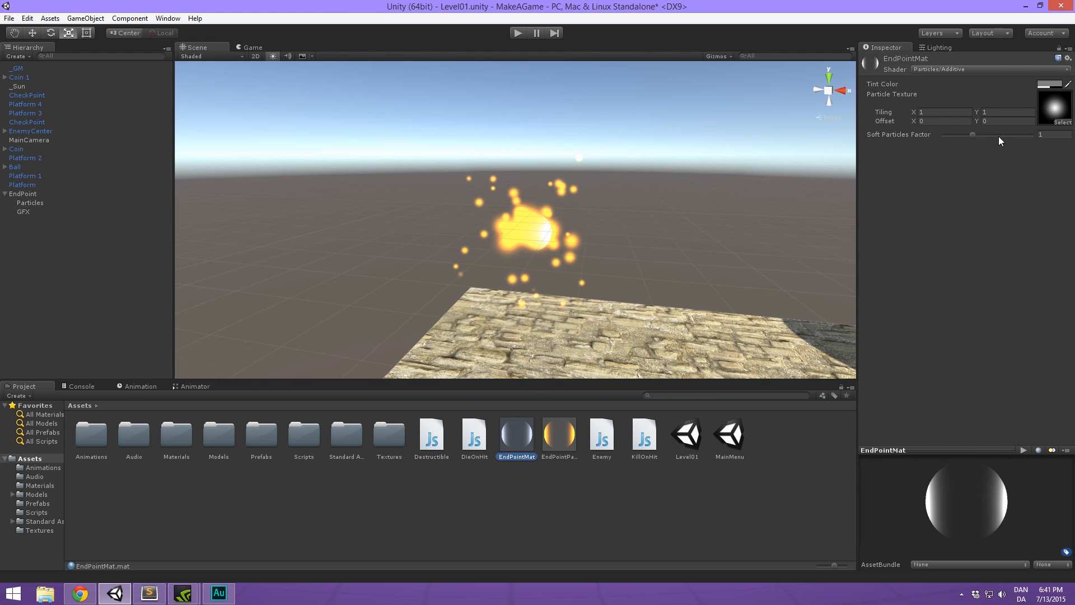
{"action": "left_click", "coordinate": [1048, 85]}
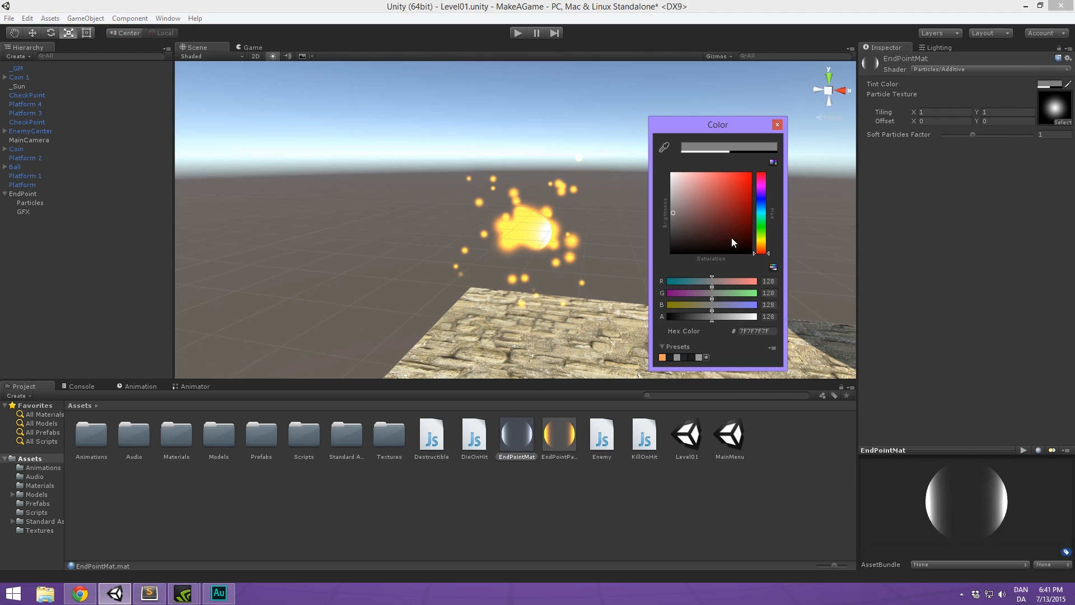
{"action": "left_click_drag", "start_coordinate": [762, 251], "coordinate": [764, 248]}
{"action": "mouse_move", "coordinate": [731, 206]}
{"action": "left_mouse_down"}
{"action": "mouse_move", "coordinate": [740, 174]}
{"action": "mouse_move", "coordinate": [727, 129]}
{"action": "mouse_move", "coordinate": [590, 192]}
{"action": "left_mouse_up"}
{"action": "left_click", "coordinate": [775, 125]}
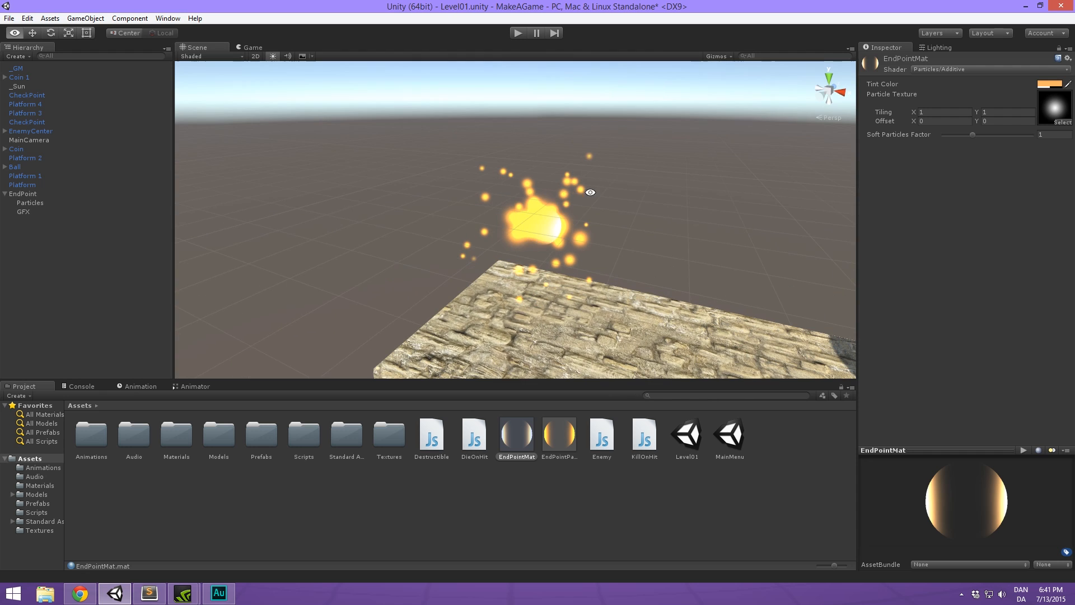
{"action": "left_click", "coordinate": [43, 213]}
{"action": "key", "text": "e"}
{"action": "left_click_drag", "start_coordinate": [564, 240], "coordinate": [551, 212]}
{"action": "left_click", "coordinate": [500, 249]}
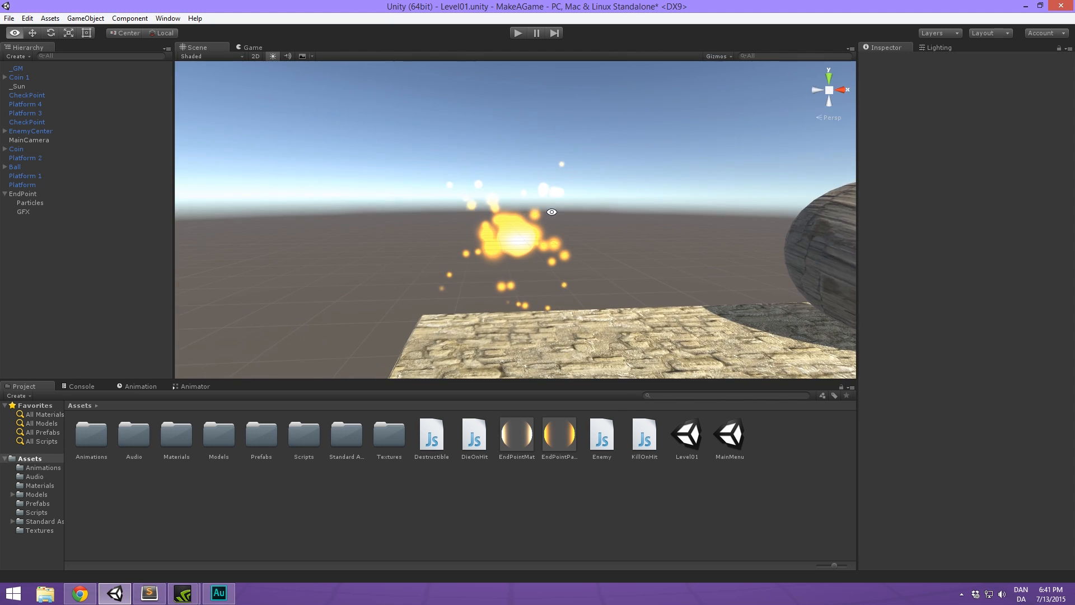
Add a Sphere Collider component to the parent EndPoint object.
{"action": "left_click", "coordinate": [49, 195]}
{"action": "left_click", "coordinate": [49, 203]}
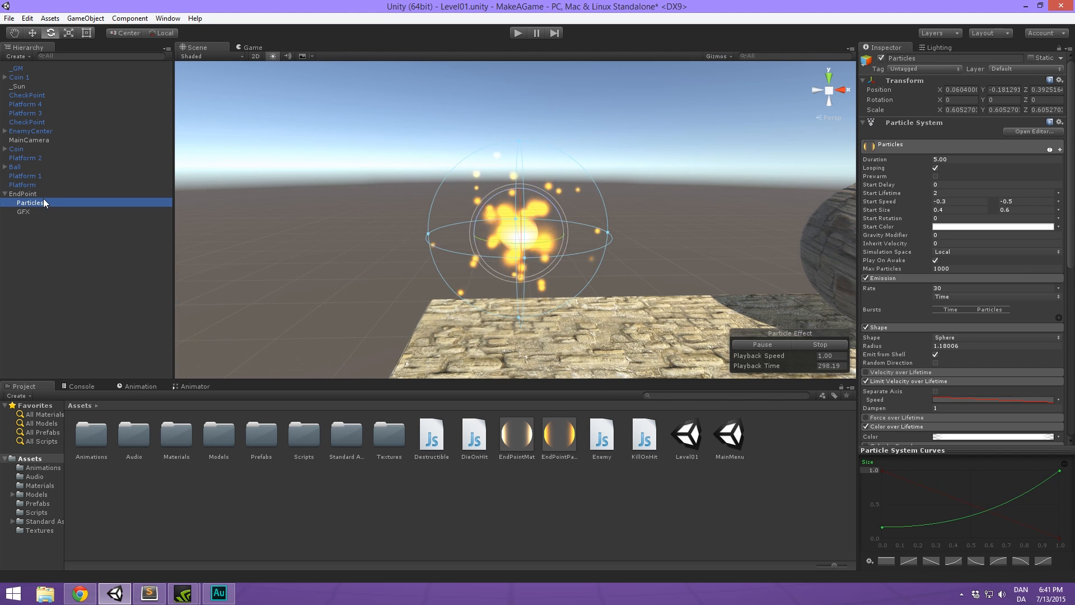
{"action": "left_click", "coordinate": [42, 194]}
{"action": "left_click", "coordinate": [980, 129]}
{"action": "type", "text": "Sphere"}
{"action": "key", "text": "Return"}
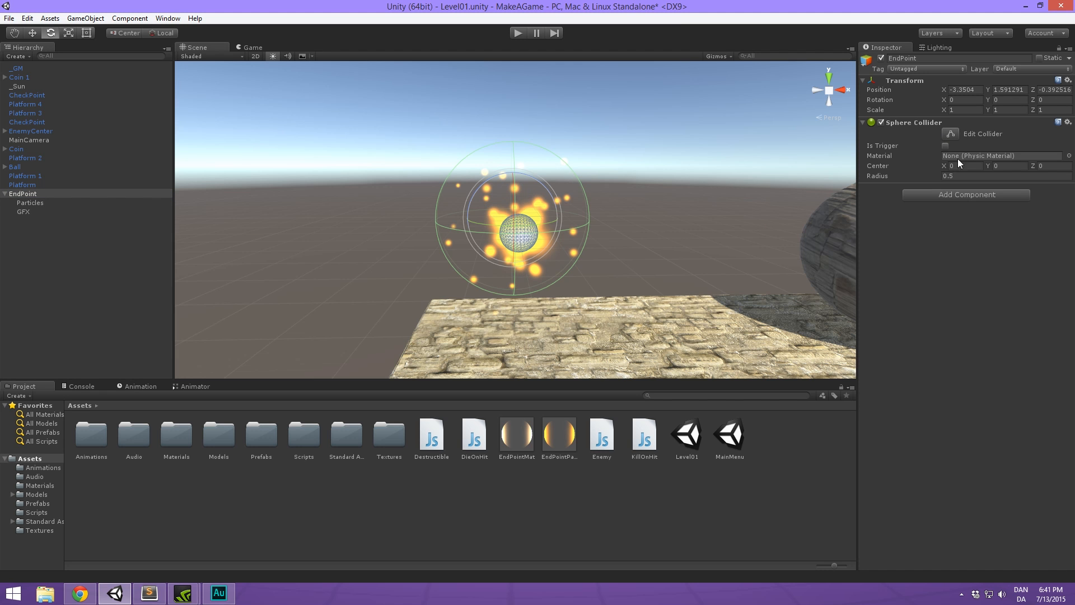
Make the EndPoint's Sphere Collider a trigger, reduce its radius to 0.22, and check its fit around the sphere.
{"action": "left_click", "coordinate": [944, 147]}
{"action": "left_click_drag", "start_coordinate": [920, 177], "coordinate": [910, 180]}
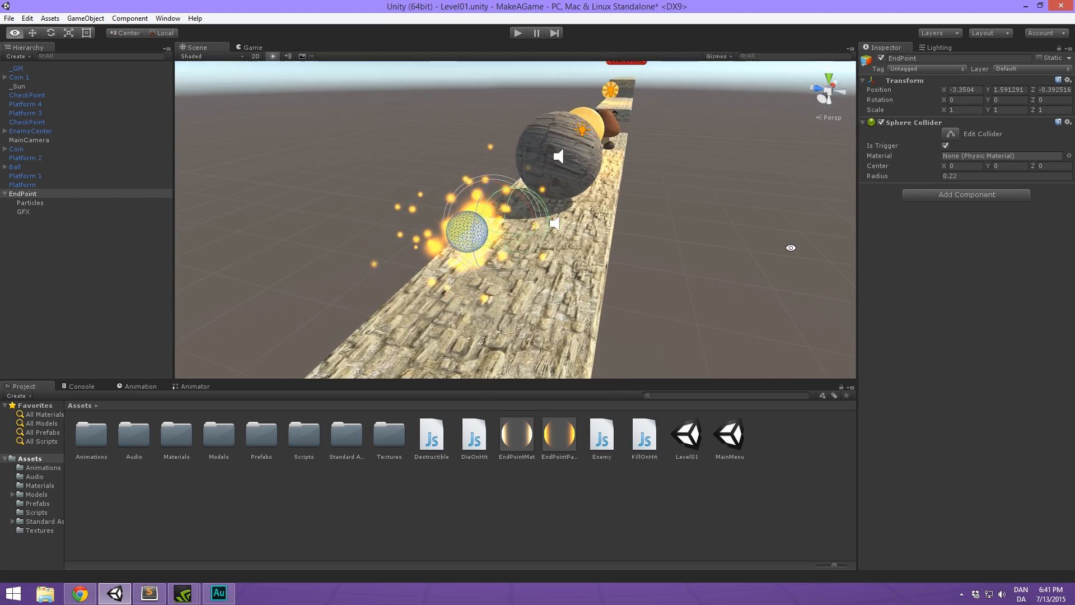
{"action": "left_click_drag", "start_coordinate": [912, 157], "coordinate": [820, 226], "text": "alt"}
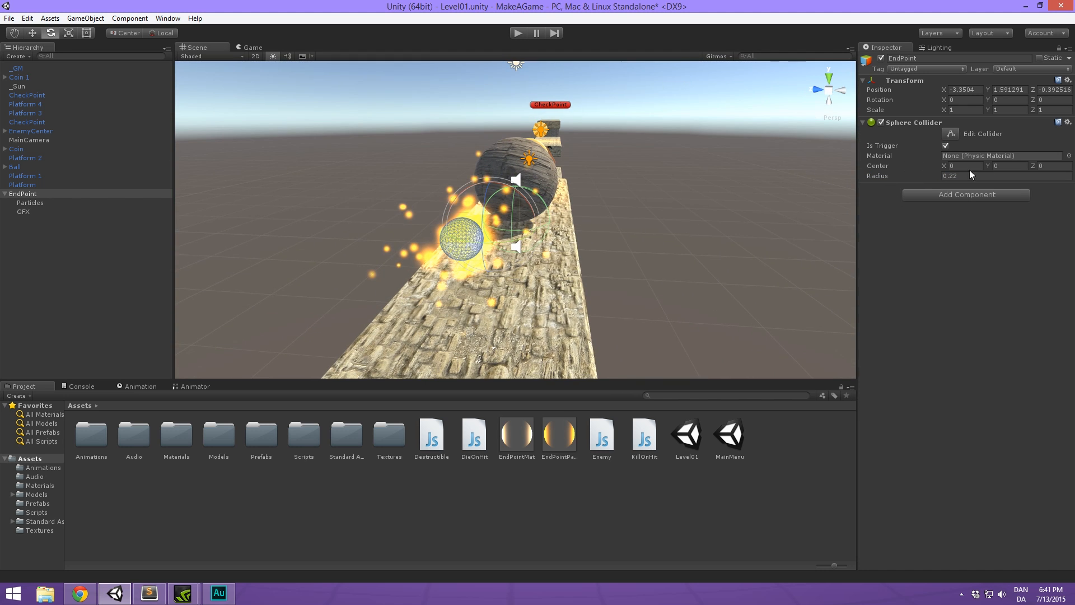
{"action": "left_click", "coordinate": [31, 202]}
{"action": "left_click", "coordinate": [40, 212], "text": "shift"}
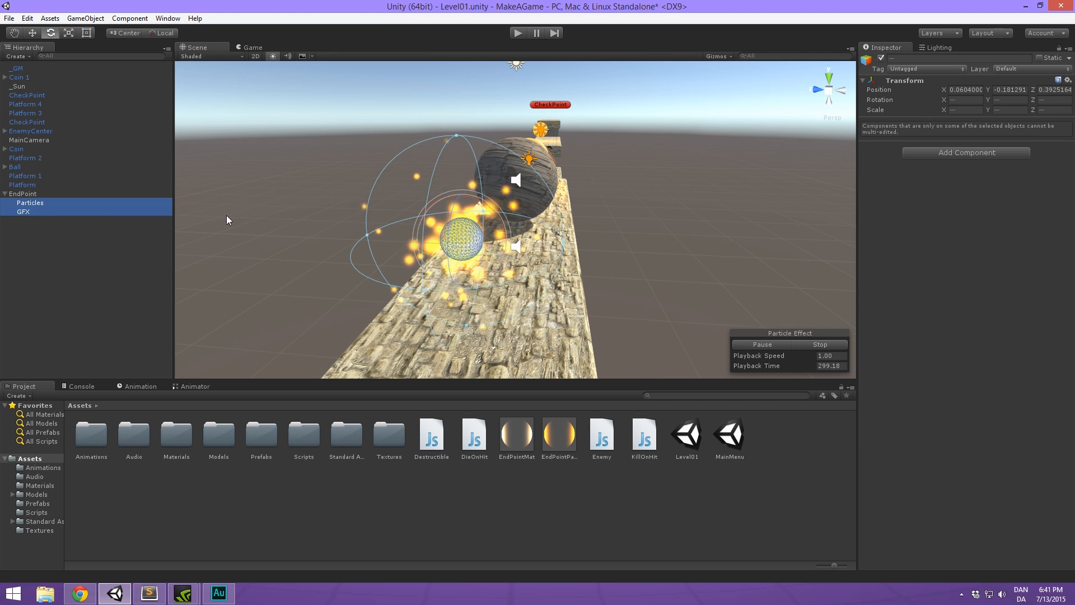
{"action": "right_click", "coordinate": [910, 85]}
{"action": "left_click", "coordinate": [930, 90]}
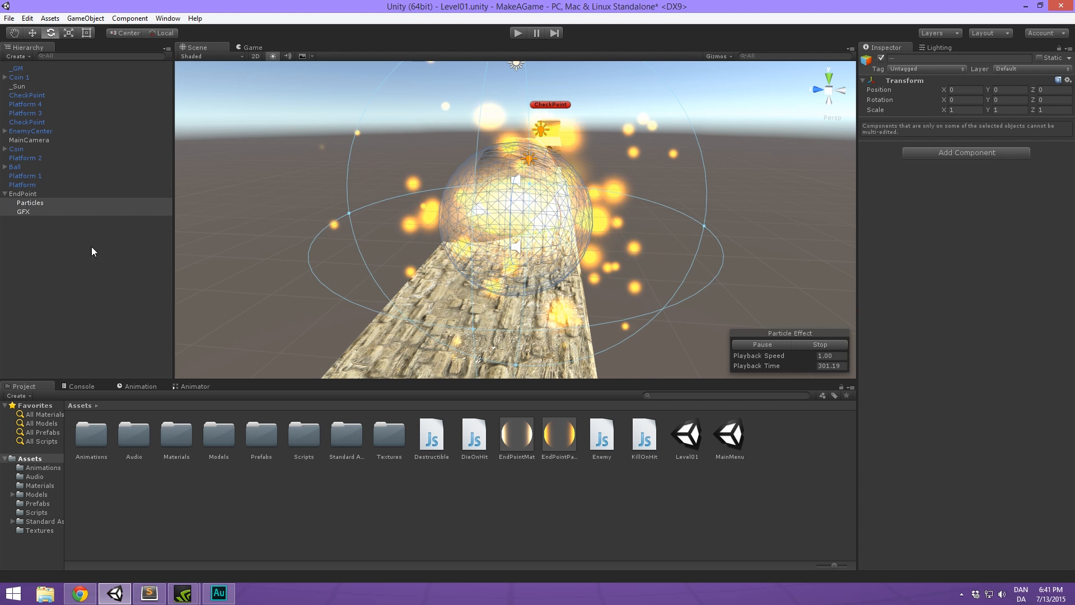
{"action": "key", "text": "ctrl+z"}
{"action": "key", "text": "f"}
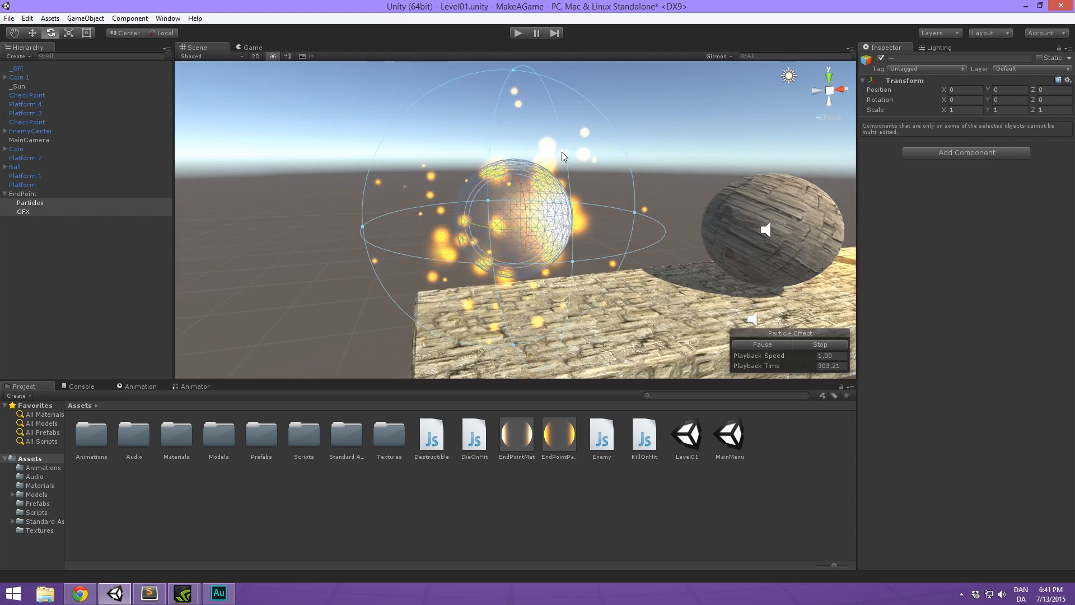
{"action": "left_click_drag", "start_coordinate": [616, 210], "coordinate": [651, 218], "text": "alt"}
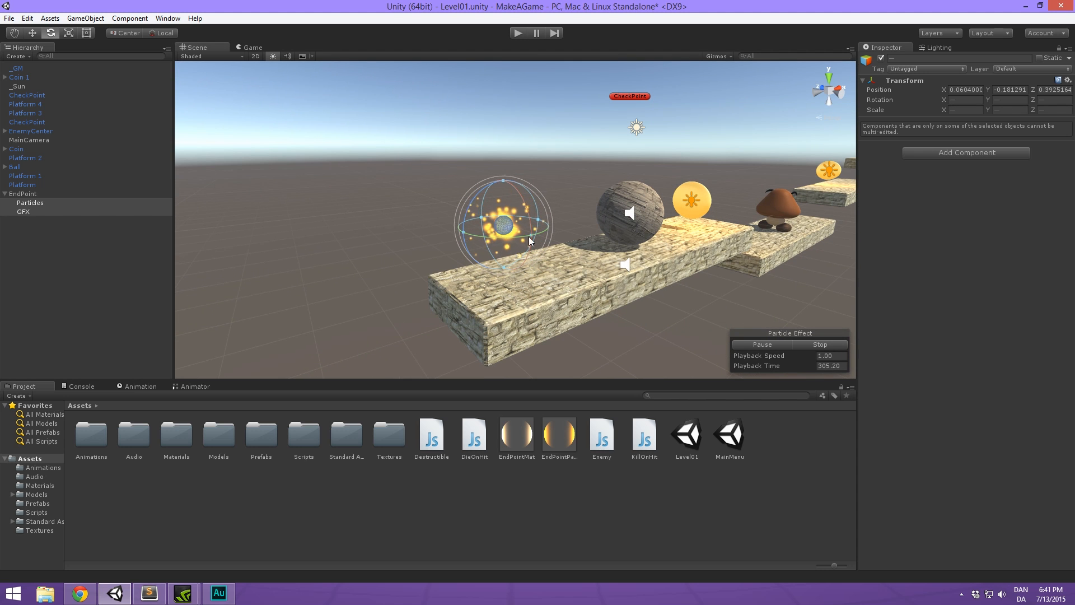
Set the GFX sphere's local position to 0, 0, 0.
{"action": "left_click", "coordinate": [24, 211]}
{"action": "left_click", "coordinate": [968, 92]}
{"action": "type", "text": "0"}
{"action": "key", "text": "Tab"}
{"action": "type", "text": "0"}
{"action": "key", "text": "Tab"}
{"action": "type", "text": "0"}
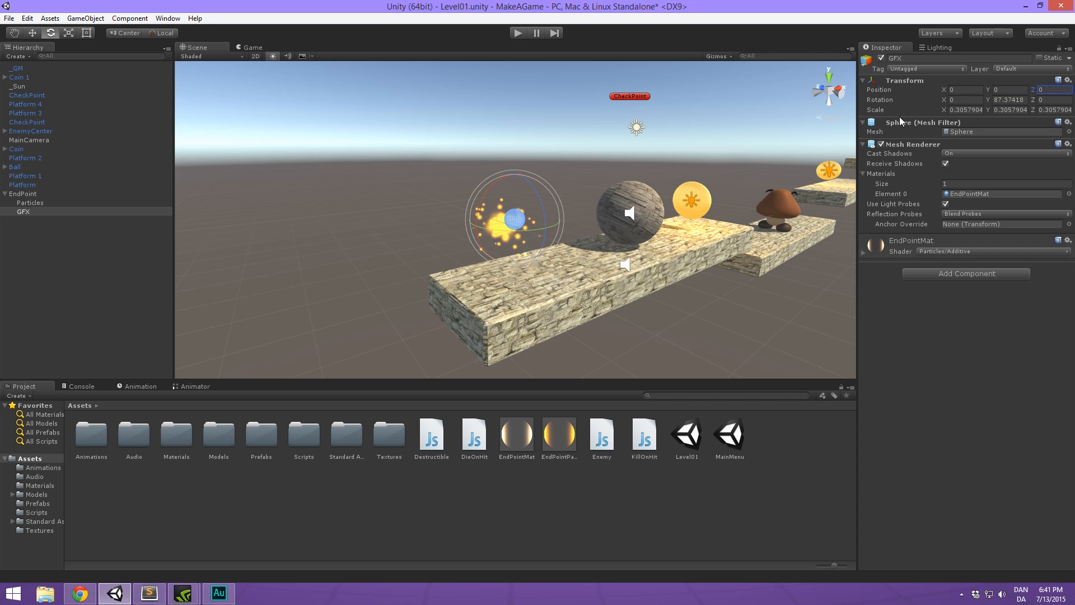
Set the Particles object's local position to 0, 0, 0 and frame it in the scene.
{"action": "left_click", "coordinate": [25, 205]}
{"action": "left_click", "coordinate": [970, 90]}
{"action": "type", "text": "0"}
{"action": "key", "text": "Tab"}
{"action": "type", "text": "0"}
{"action": "key", "text": "Tab"}
{"action": "type", "text": "0"}
{"action": "type", "text": "f"}
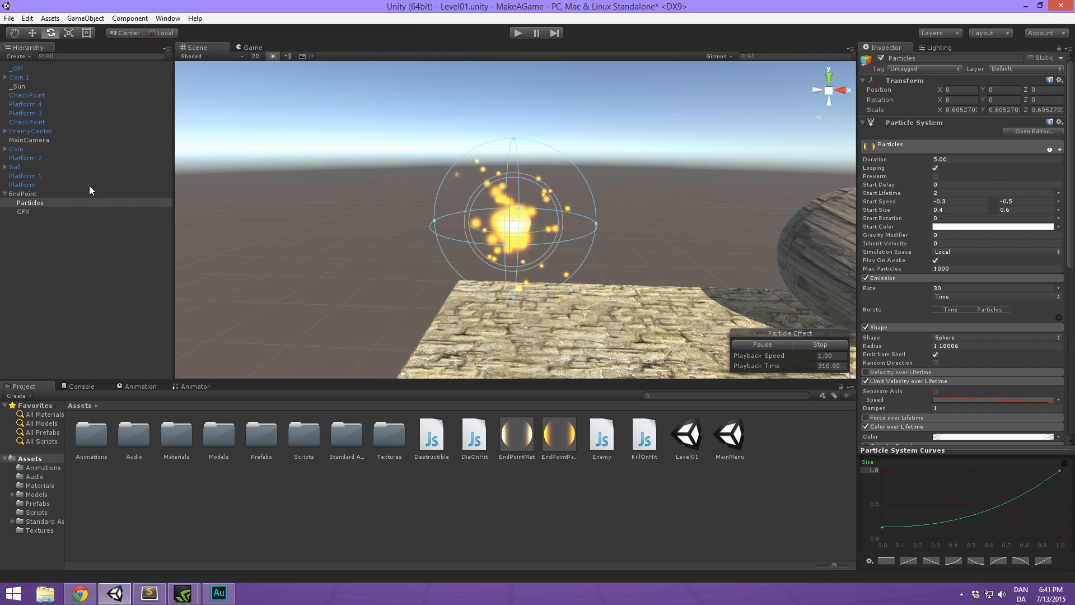
Reset the EndPoint parent's transform and place it above the platform's end at about X -3.887, Y 1.488, Z 0.
{"action": "left_click", "coordinate": [47, 194]}
{"action": "left_click_drag", "start_coordinate": [441, 165], "coordinate": [660, 190], "text": "alt"}
{"action": "right_click", "coordinate": [912, 84]}
{"action": "left_click", "coordinate": [926, 89]}
{"action": "left_click_drag", "start_coordinate": [571, 168], "coordinate": [437, 168], "text": "alt"}
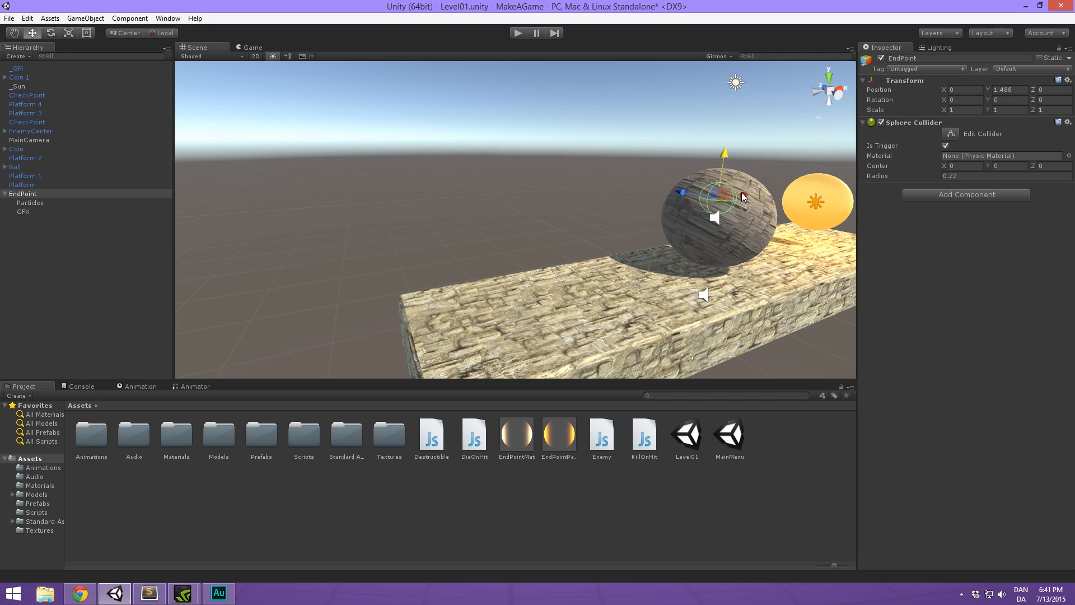
{"action": "left_click_drag", "start_coordinate": [743, 196], "coordinate": [563, 230]}
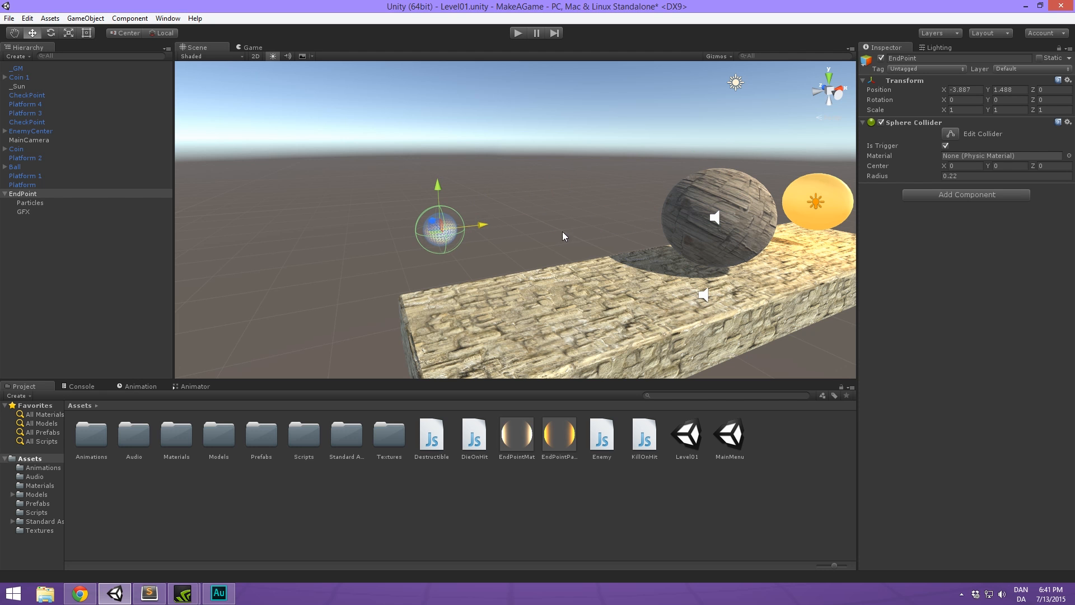
Check the EndPoint and its children, and play-test the level by rolling the ball past the end point.
{"action": "left_click", "coordinate": [30, 204]}
{"action": "double_click", "coordinate": [43, 193]}
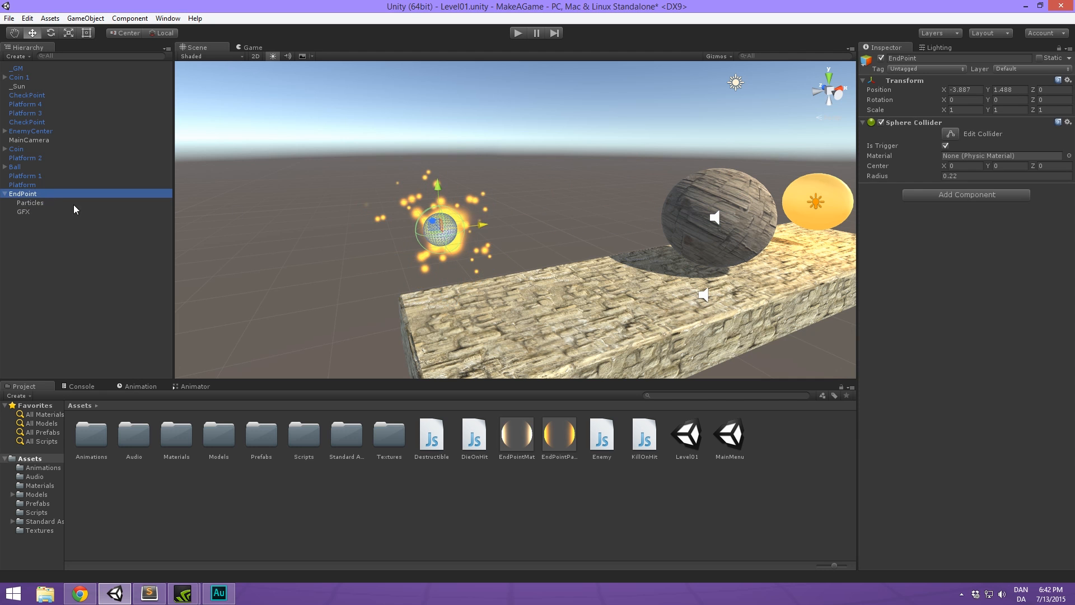
{"action": "left_click", "coordinate": [26, 204]}
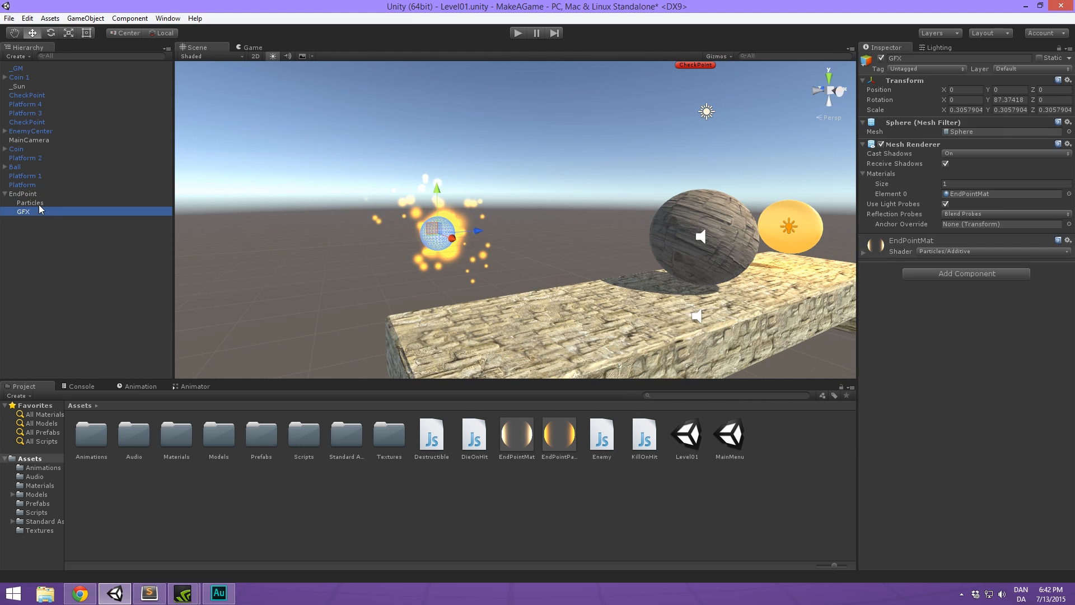
{"action": "double_click", "coordinate": [43, 194]}
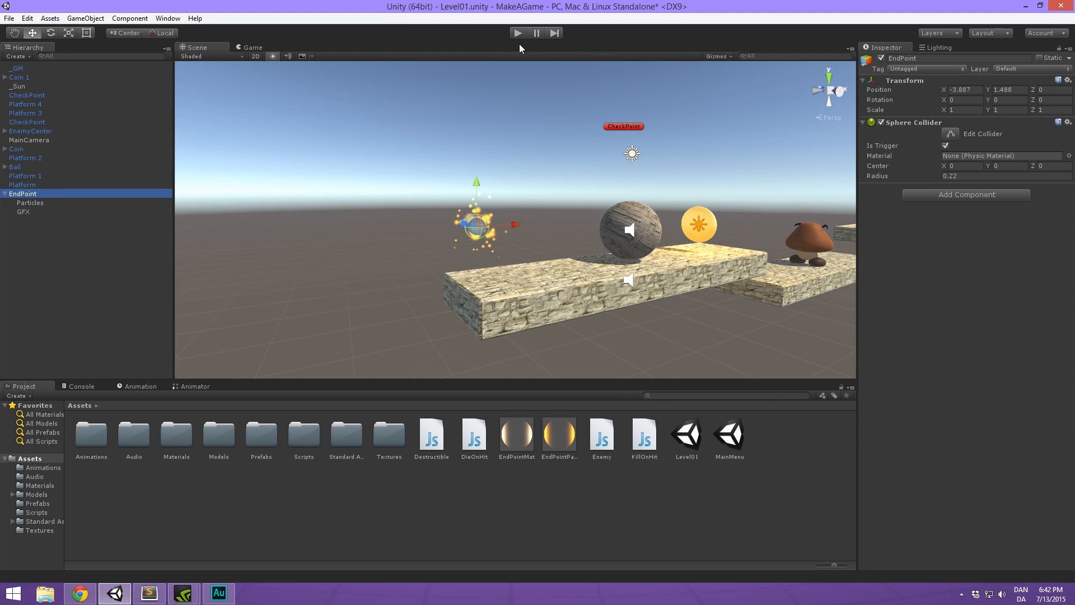
{"action": "left_click", "coordinate": [520, 34]}
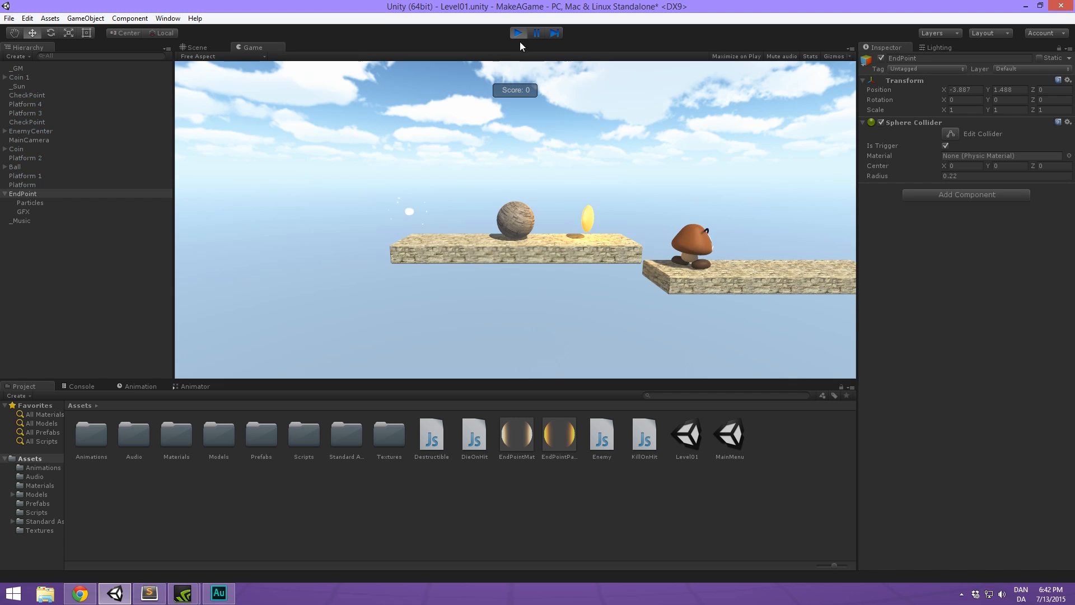
{"action": "key", "text": "a"}
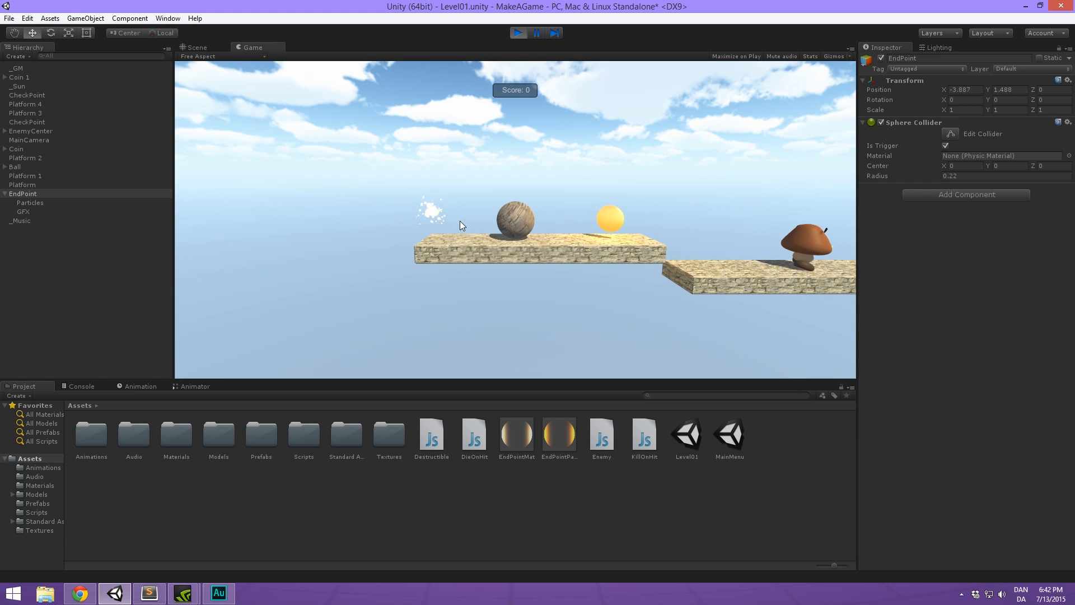
{"action": "key", "text": "w"}
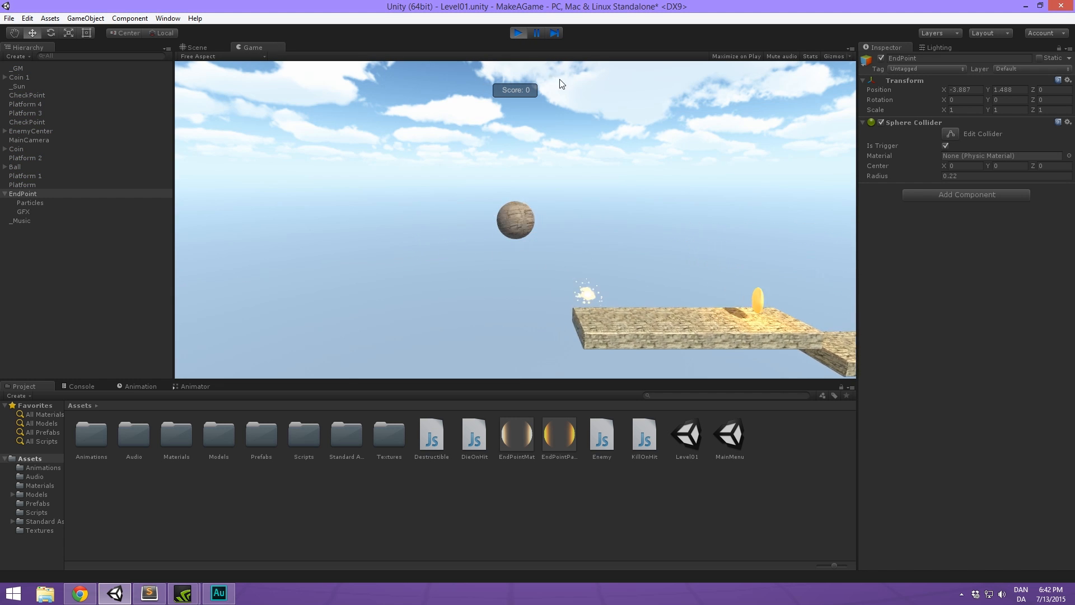
{"action": "left_click", "coordinate": [518, 33]}
Enable Prewarm on the Particles object's particle system and view the effect in the scene.
{"action": "left_click", "coordinate": [68, 202]}
{"action": "left_click", "coordinate": [68, 212]}
{"action": "left_click", "coordinate": [70, 203]}
{"action": "left_click", "coordinate": [935, 175]}
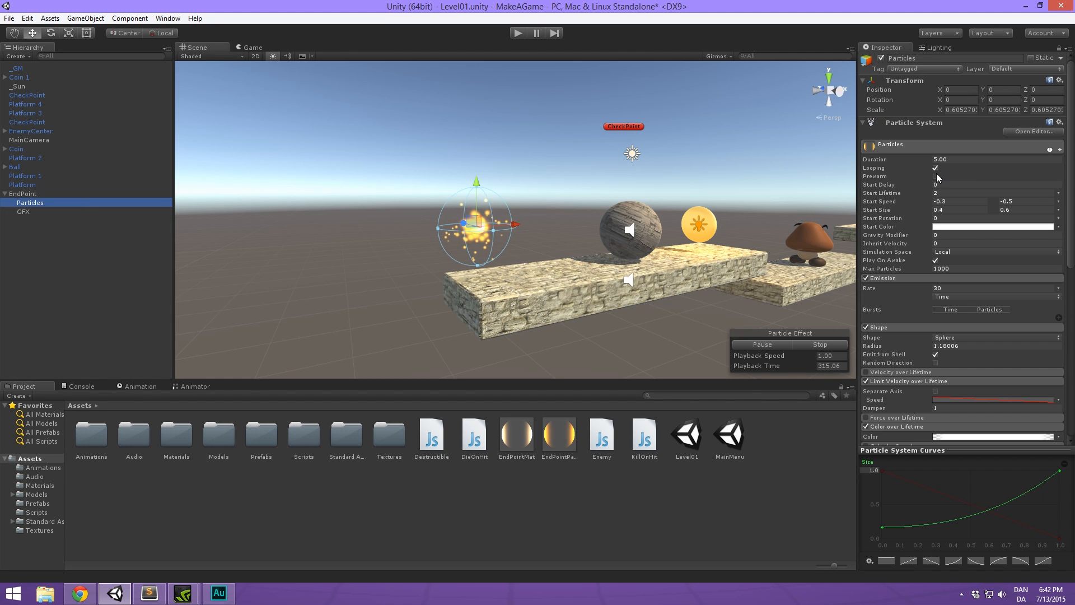
{"action": "scroll", "coordinate": [504, 218], "scroll_direction": "up", "scroll_amount": 8}
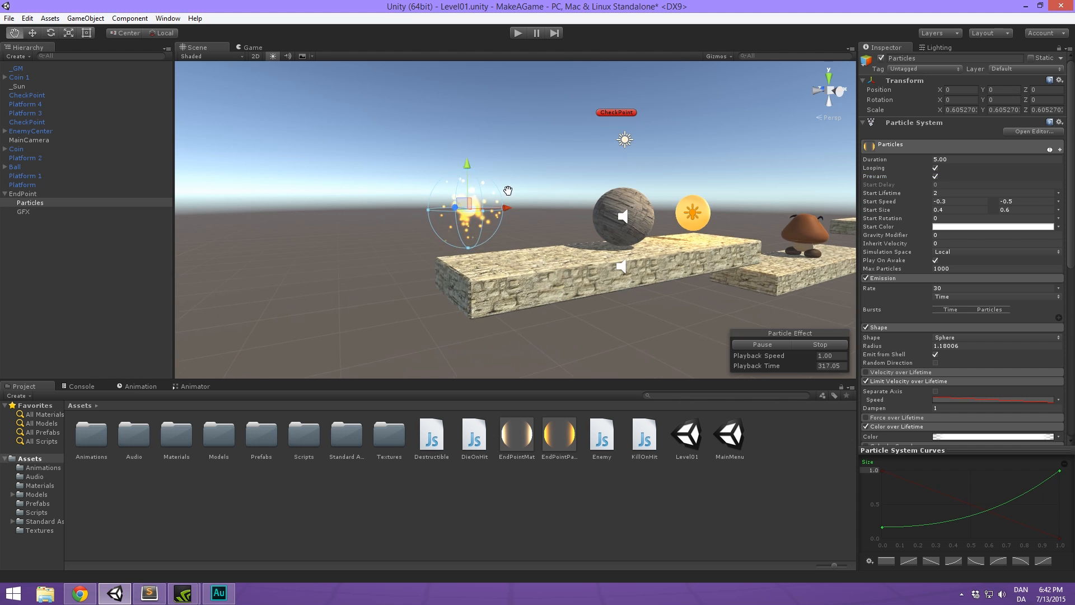
{"action": "scroll", "coordinate": [489, 235], "scroll_direction": "down", "scroll_amount": 5}
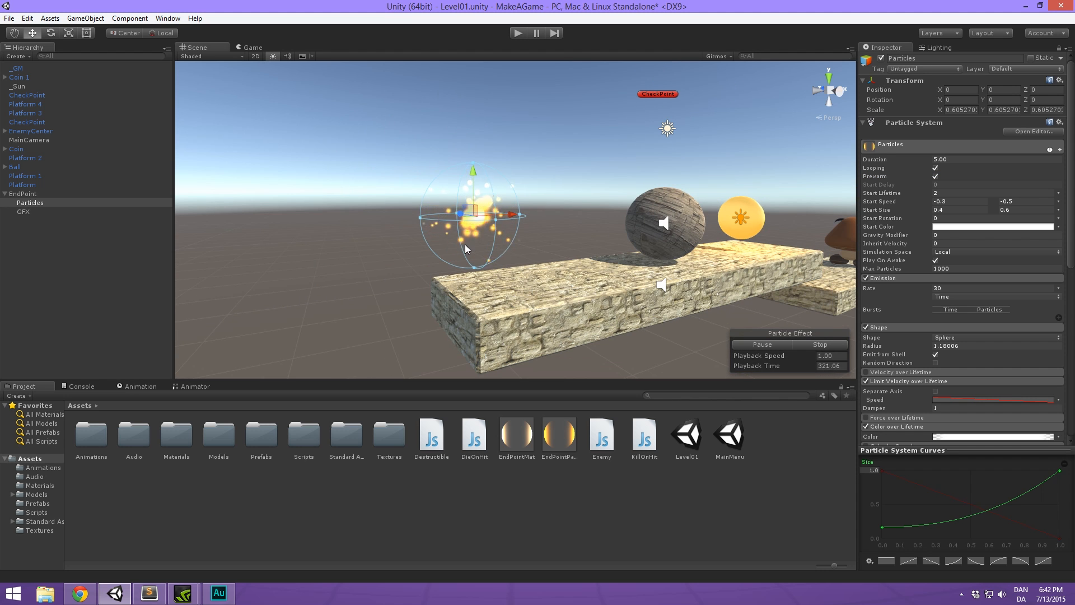
{"action": "scroll", "coordinate": [540, 219], "scroll_direction": "down", "scroll_amount": 1}
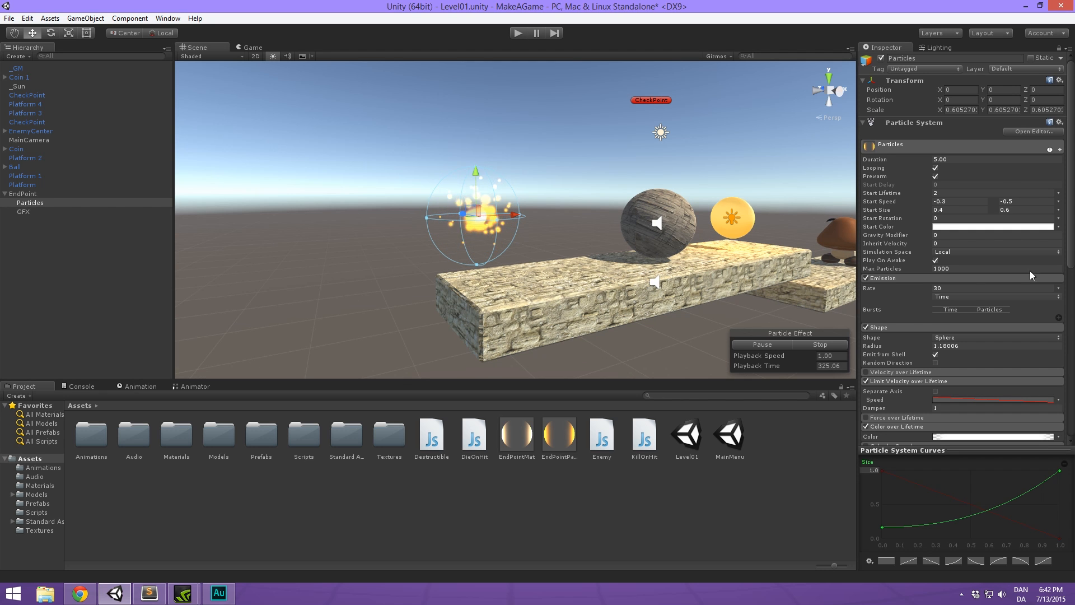
Set the particle system's emission rate to 40.
{"action": "scroll", "coordinate": [994, 285], "scroll_direction": "down", "scroll_amount": 1}
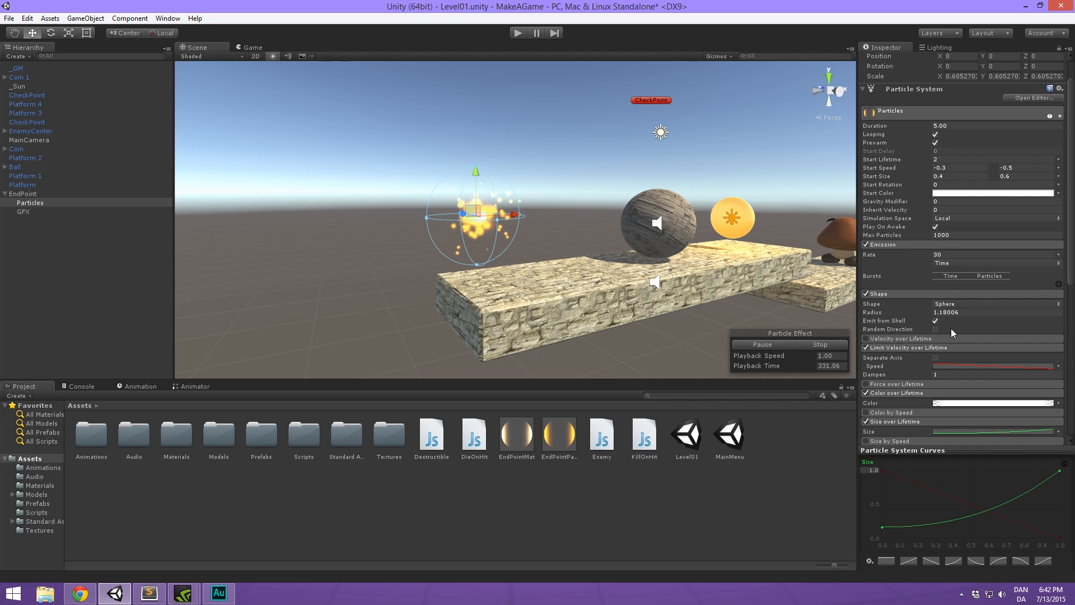
{"action": "left_click", "coordinate": [954, 255]}
{"action": "type", "text": "40"}
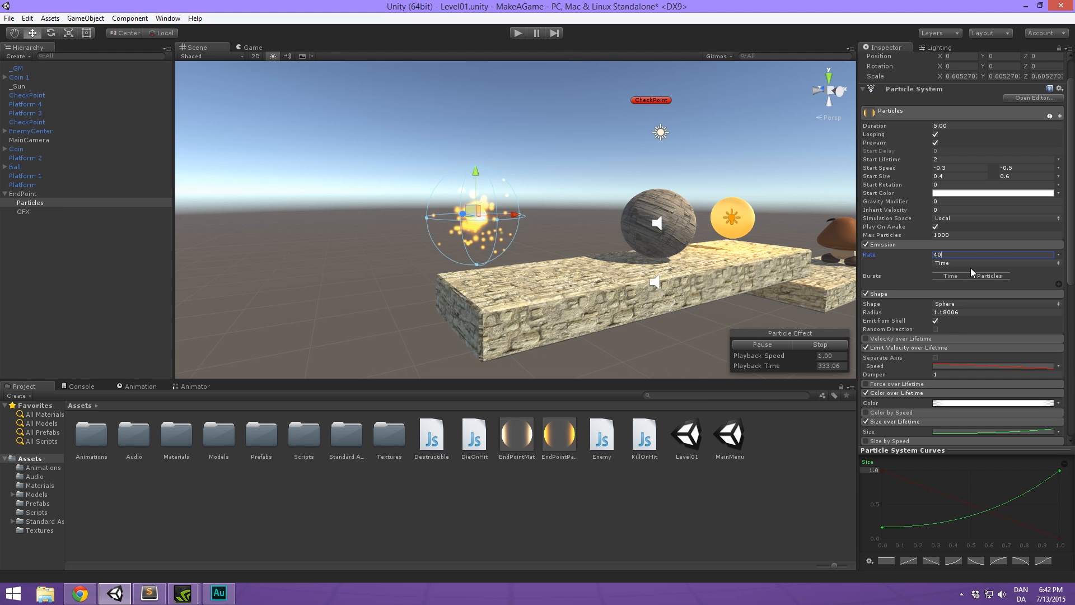
Save the collapsed EndPoint object as a prefab in the Prefabs folder and return to the Assets folder.
{"action": "left_click_drag", "start_coordinate": [591, 197], "coordinate": [394, 267], "text": "alt"}
{"action": "left_click", "coordinate": [40, 195]}
{"action": "key", "text": "Left"}
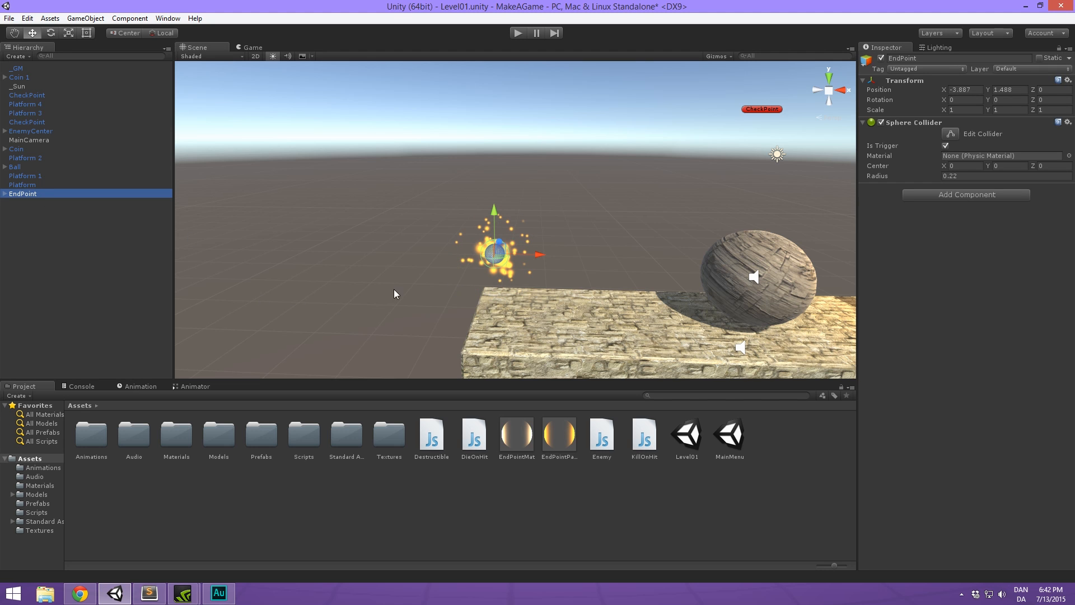
{"action": "left_click_drag", "start_coordinate": [29, 193], "coordinate": [261, 437]}
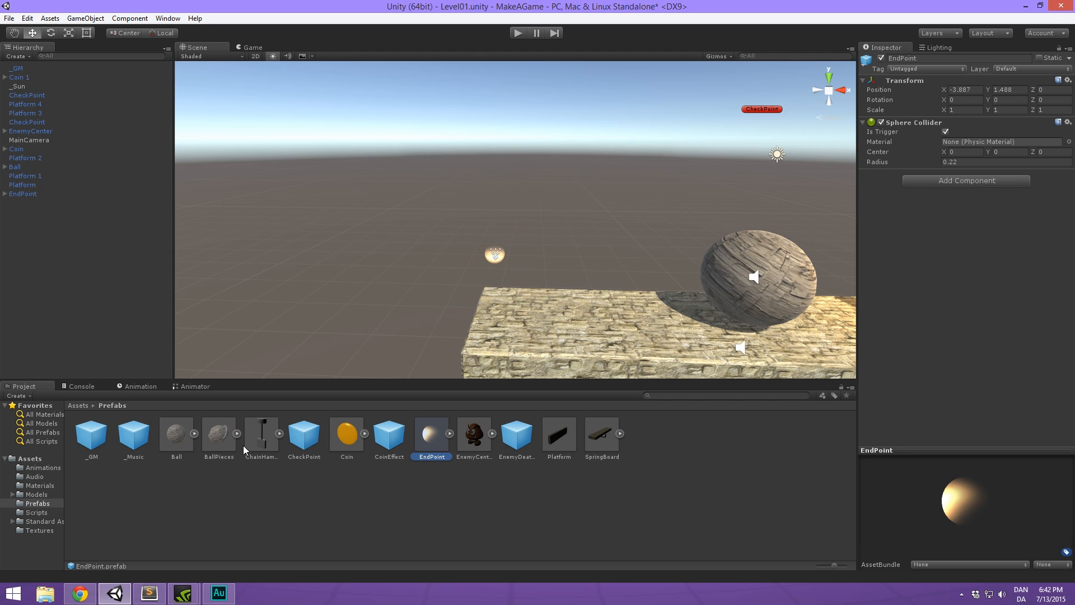
{"action": "left_click", "coordinate": [257, 525]}
{"action": "left_click", "coordinate": [78, 405]}
Move the EndPoint instance along the X axis toward the ball, to about X -3.326.
{"action": "left_click", "coordinate": [29, 195]}
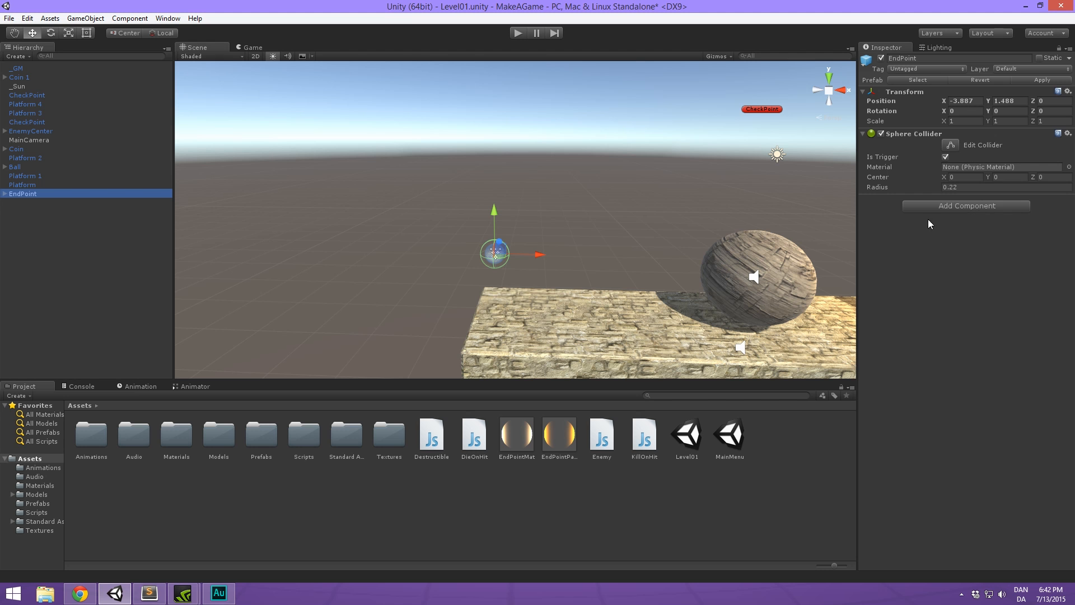
{"action": "left_click_drag", "start_coordinate": [566, 279], "coordinate": [578, 212], "text": "alt"}
{"action": "middle_click_drag", "start_coordinate": [579, 212], "coordinate": [545, 154]}
{"action": "left_click_drag", "start_coordinate": [502, 197], "coordinate": [542, 200]}
{"action": "left_click_drag", "start_coordinate": [598, 226], "coordinate": [667, 297], "text": "alt"}
{"action": "scroll", "coordinate": [481, 212], "scroll_direction": "up", "scroll_amount": 4}
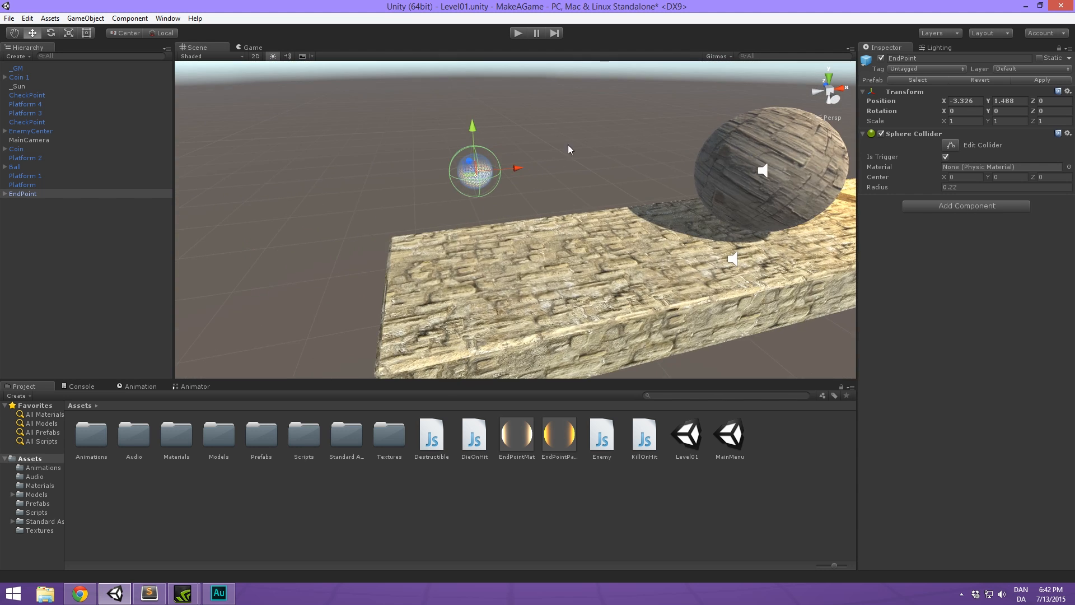
Create a new JavaScript script named EndPoint and attach it to the EndPoint object.
{"action": "left_click", "coordinate": [950, 210]}
{"action": "key", "text": "BackSpace"}
{"action": "type", "text": "End"}
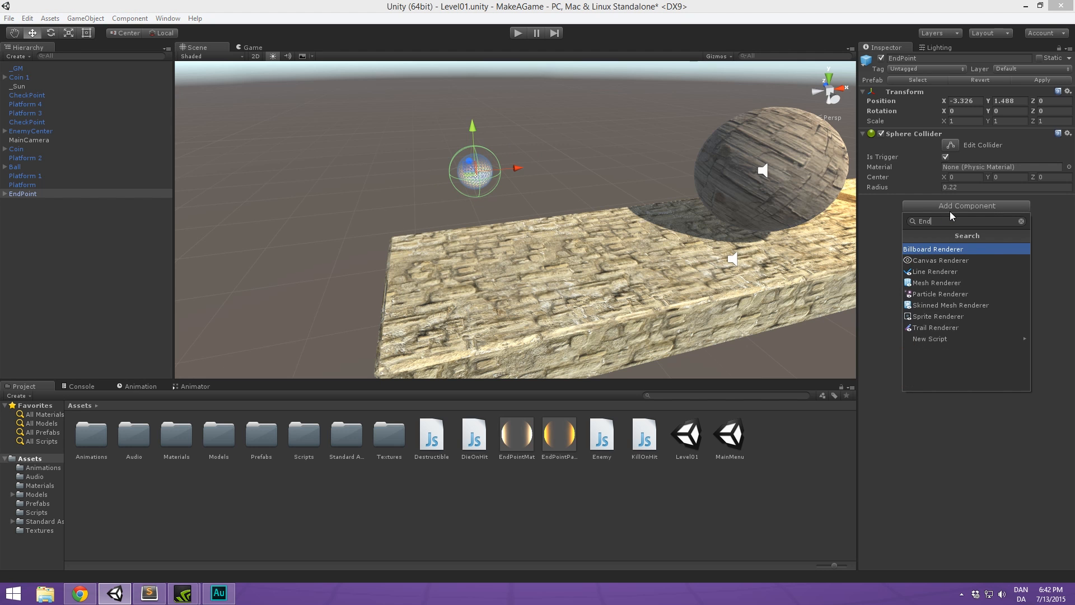
{"action": "type", "text": "Point"}
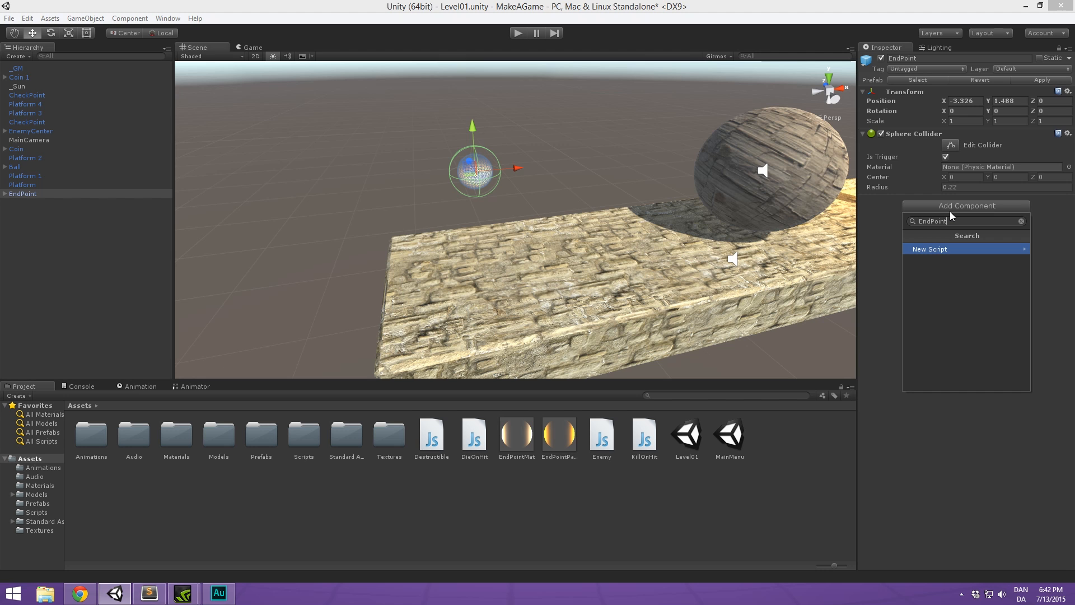
{"action": "key", "text": "Return"}
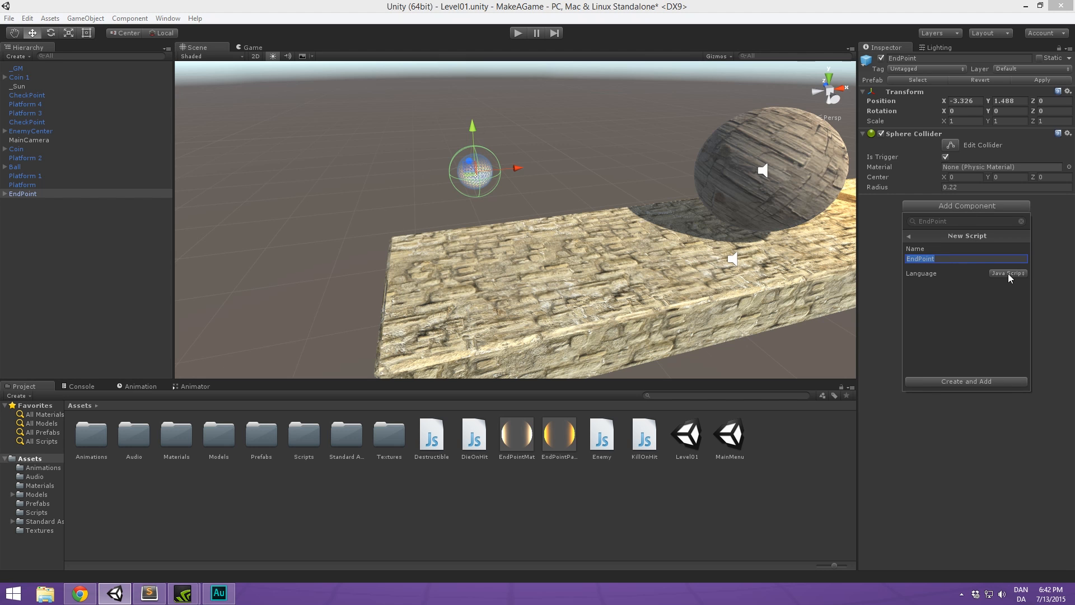
{"action": "left_click", "coordinate": [987, 381]}
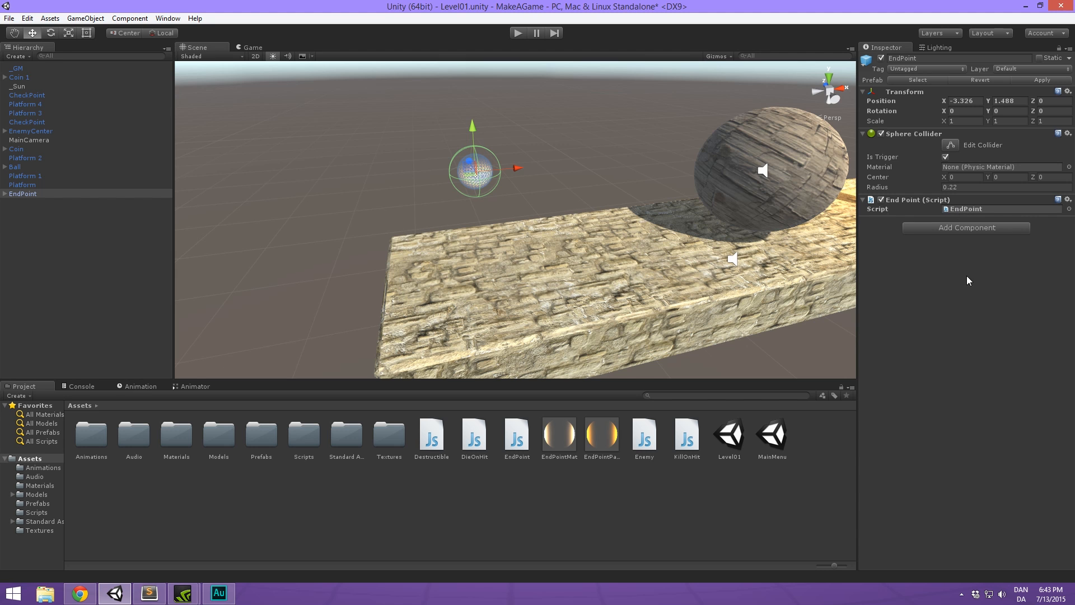
Open the EndPoint script in MonoDevelop, enlarge its text, and delete the default Start and Update functions.
{"action": "left_click", "coordinate": [987, 208]}
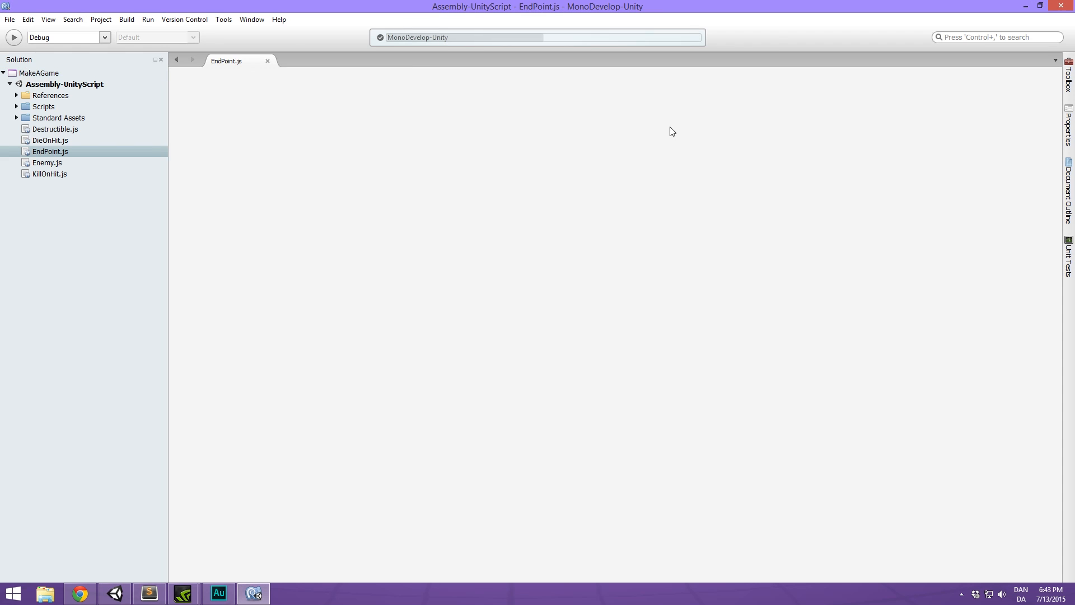
{"action": "left_click", "coordinate": [301, 192]}
{"action": "scroll", "coordinate": [305, 179], "scroll_direction": "up", "scroll_amount": 5, "text": "ctrl"}
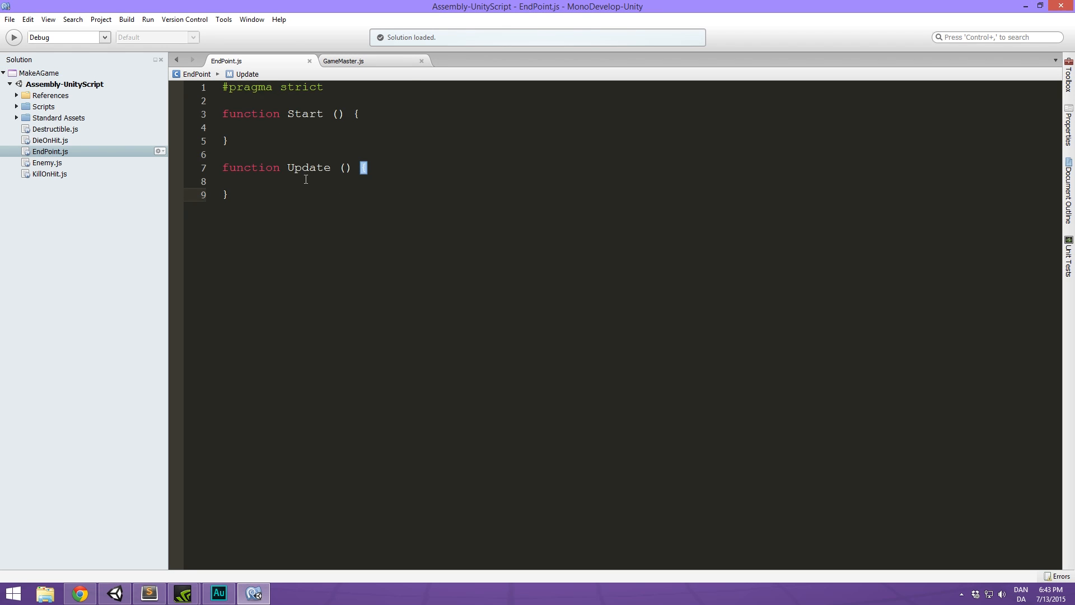
{"action": "scroll", "coordinate": [297, 205], "scroll_direction": "down", "scroll_amount": 2, "text": "ctrl"}
{"action": "left_click_drag", "start_coordinate": [253, 226], "coordinate": [200, 118]}
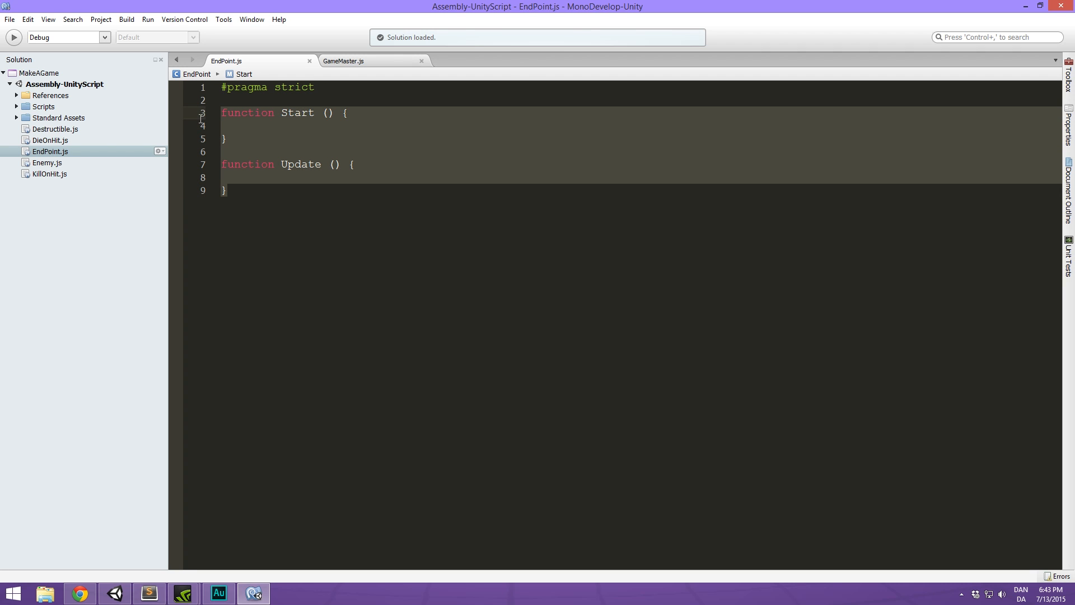
{"action": "key", "text": "BackSpace"}
Write an empty "function OnTriggerEnter ()" with its opening brace on a separate line.
{"action": "type", "text": "f"}
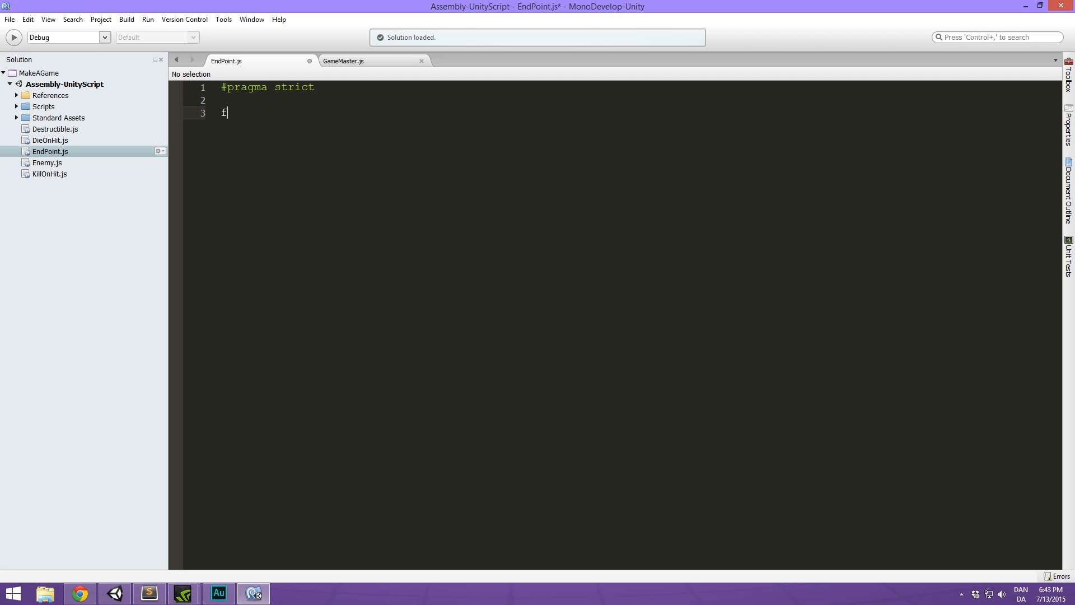
{"action": "type", "text": "unction OnTriggerEnter () {"}
{"action": "key", "text": "Return"}
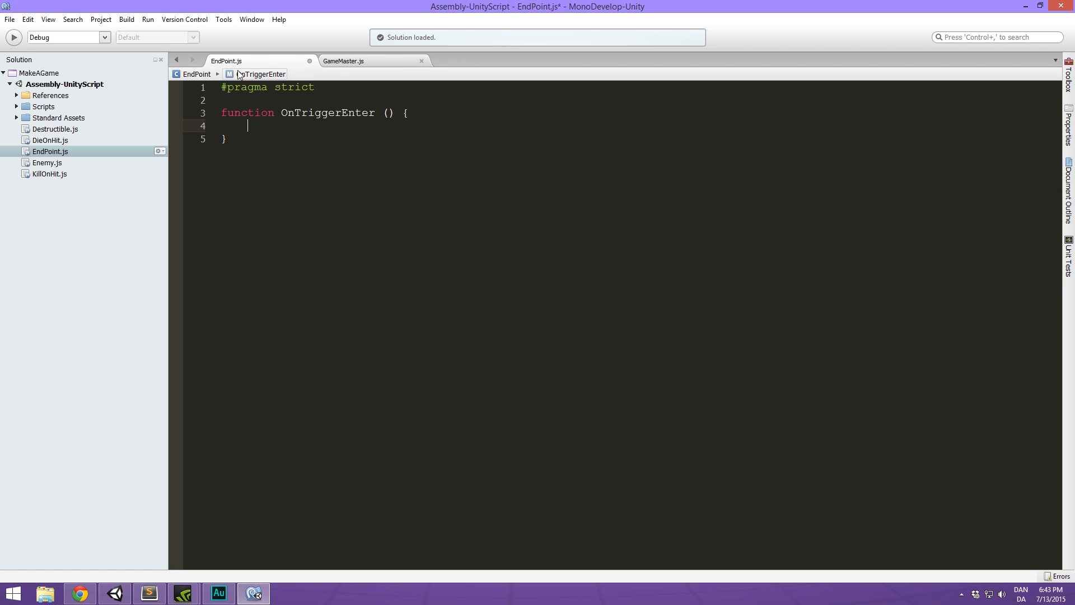
{"action": "left_click", "coordinate": [403, 114]}
{"action": "key", "text": "Return"}
{"action": "left_click", "coordinate": [387, 143]}
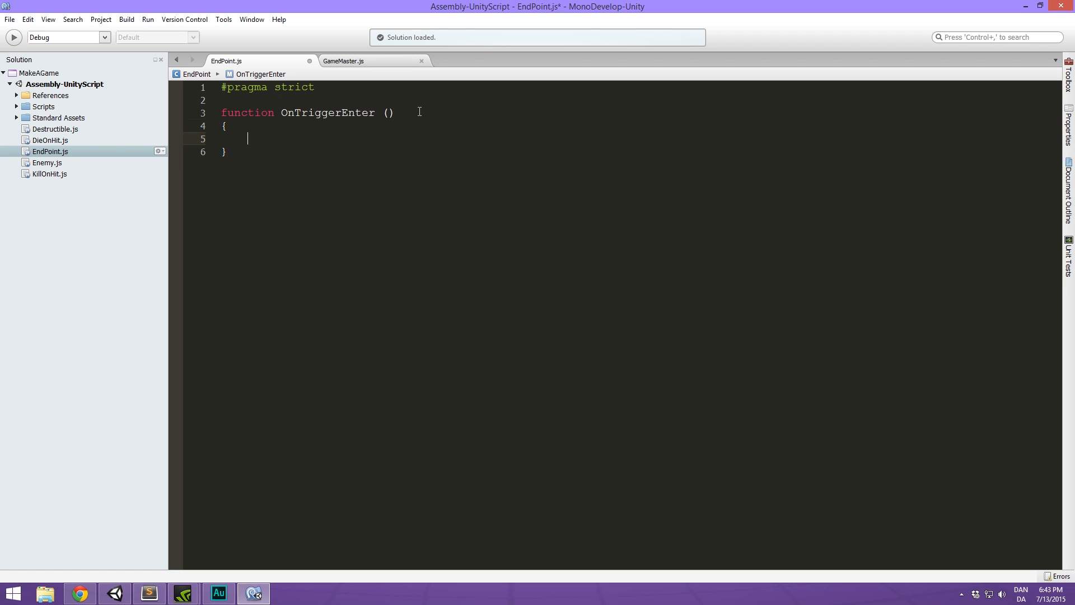
Give the OnTriggerEnter function the parameter "colInfo : Collider".
{"action": "left_click", "coordinate": [390, 112]}
{"action": "type", "text": "colInfo : C"}
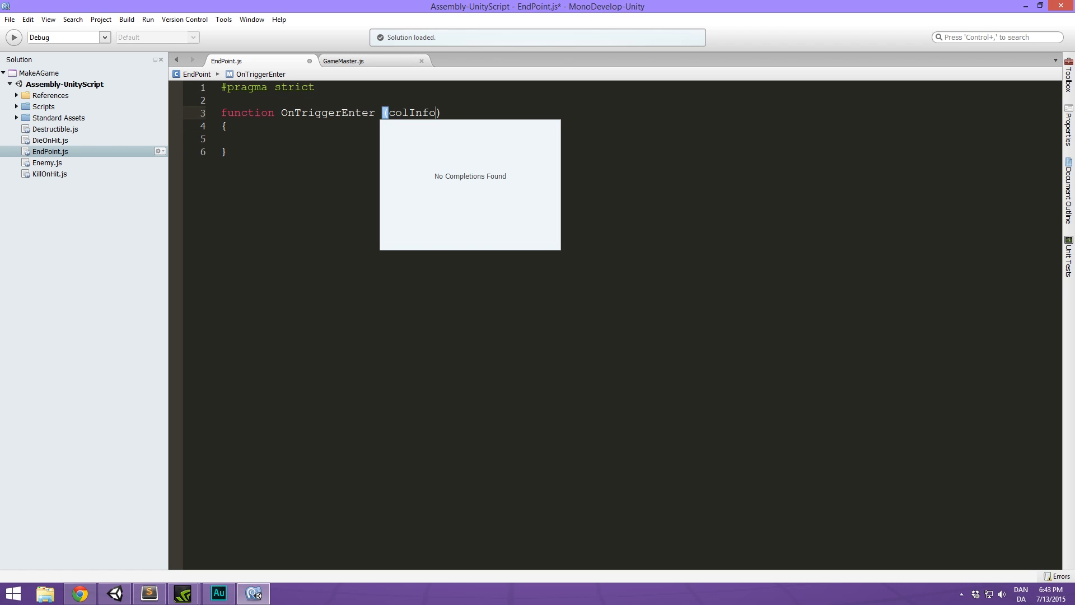
{"action": "type", "text": "ollider"}
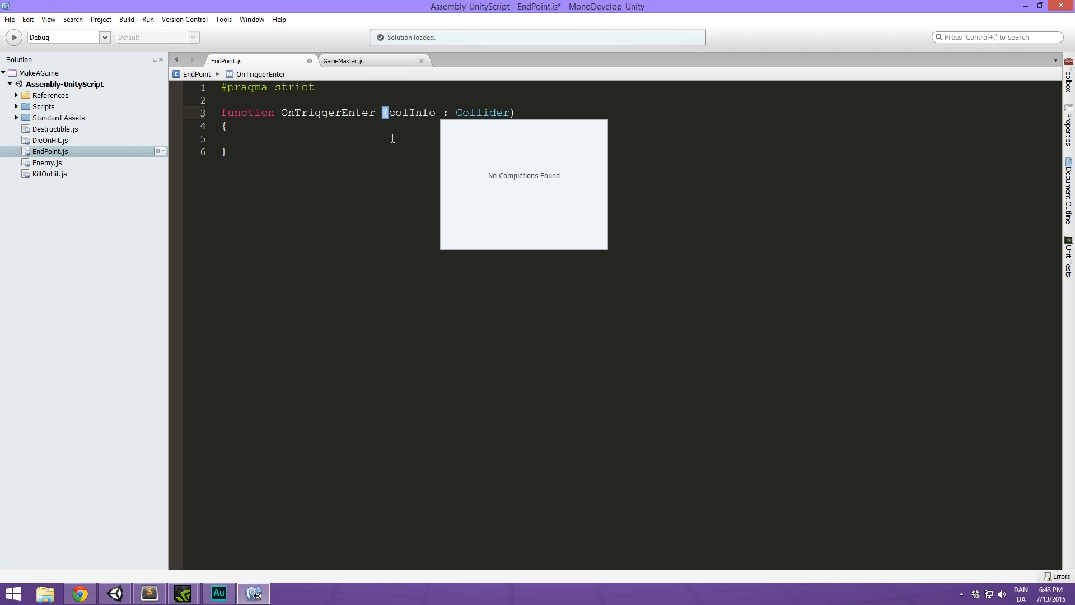
Inside OnTriggerEnter, write an if condition checking that colInfo.tag == "Player".
{"action": "left_click", "coordinate": [377, 140]}
{"action": "type", "text": "if ("}
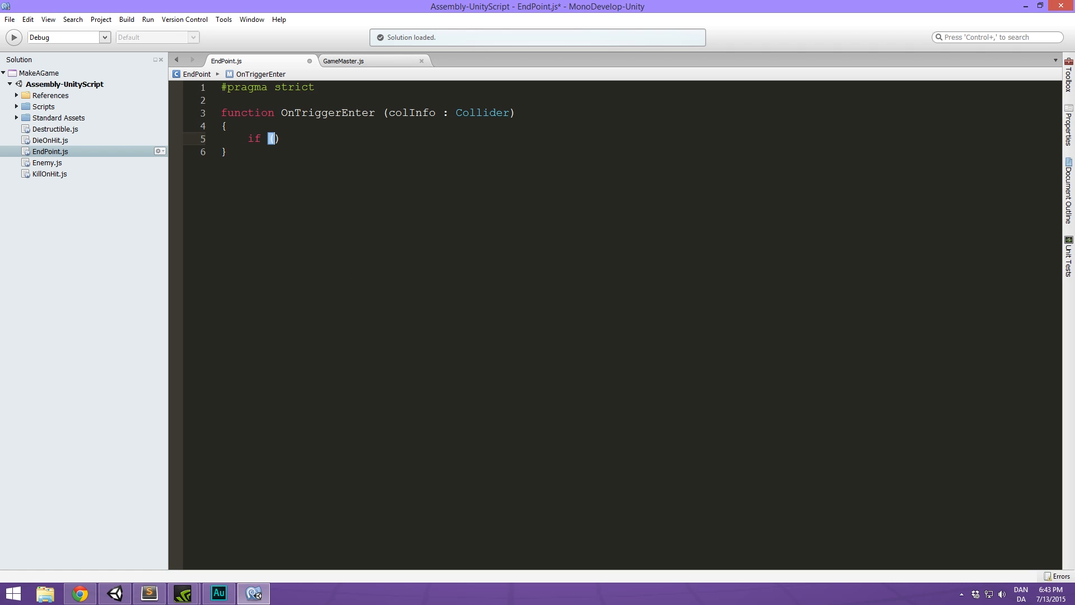
{"action": "type", "text": "Color"}
{"action": "key", "text": "BackSpace"}
{"action": "key", "text": "BackSpace"}
{"action": "key", "text": "BackSpace"}
{"action": "key", "text": "BackSpace"}
{"action": "key", "text": "BackSpace"}
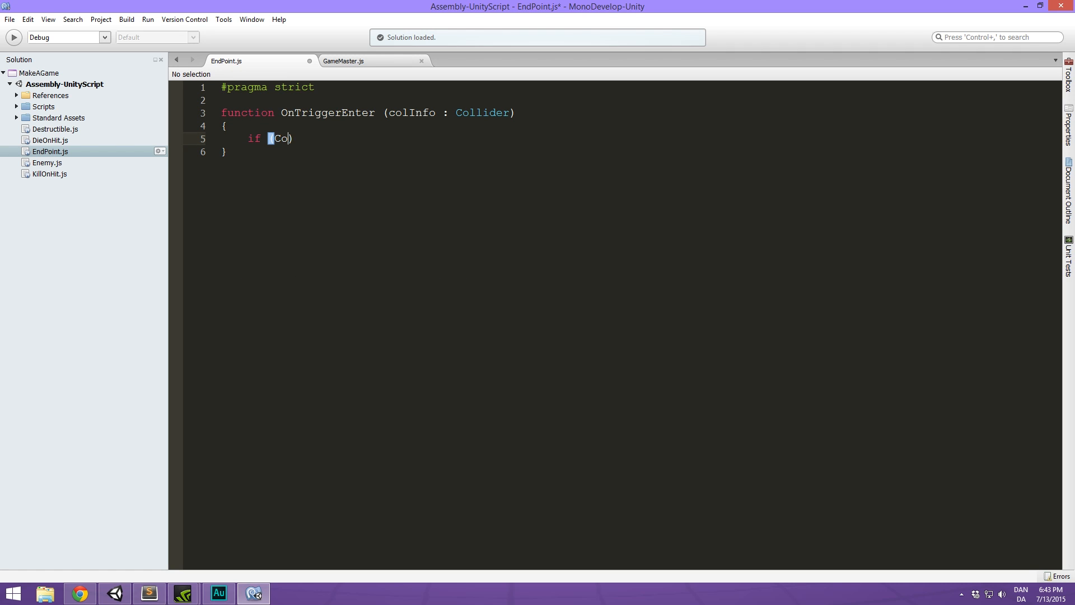
{"action": "type", "text": "colInfo.tag"}
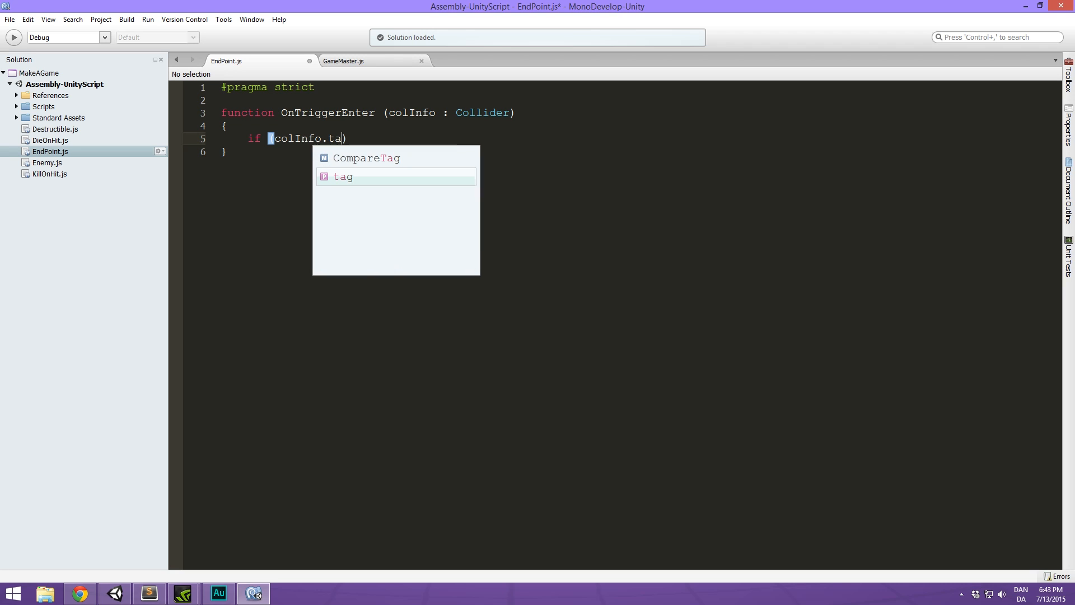
{"action": "type", "text": " == \"Player"}
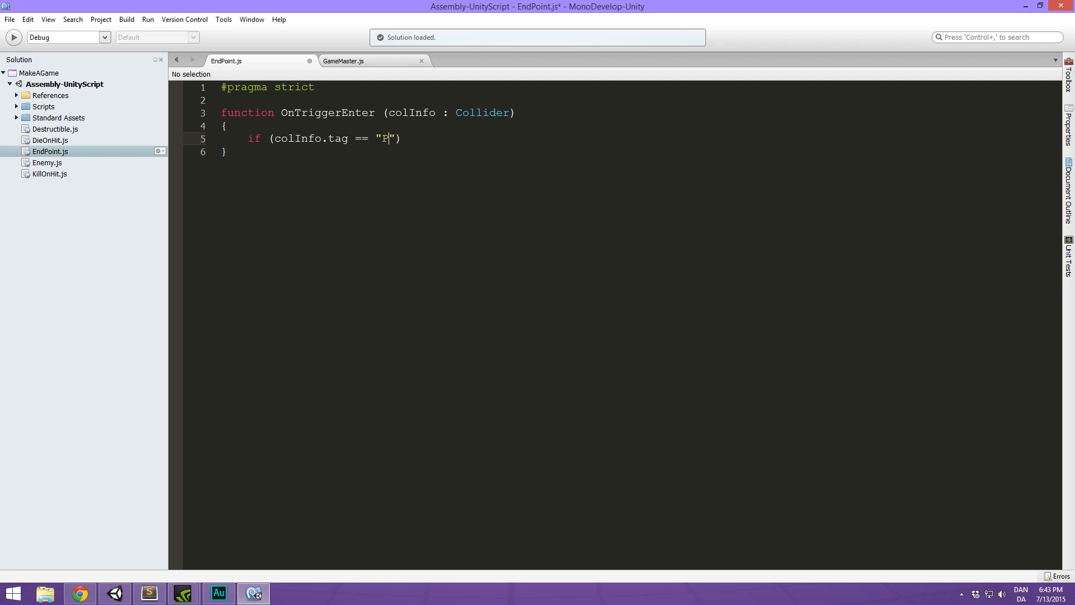
Add an empty braced body to the Player tag check, with its opening brace on a separate line.
{"action": "type", "text": "\") {"}
{"action": "key", "text": "Return"}
{"action": "left_click", "coordinate": [446, 138]}
{"action": "key", "text": "Return"}
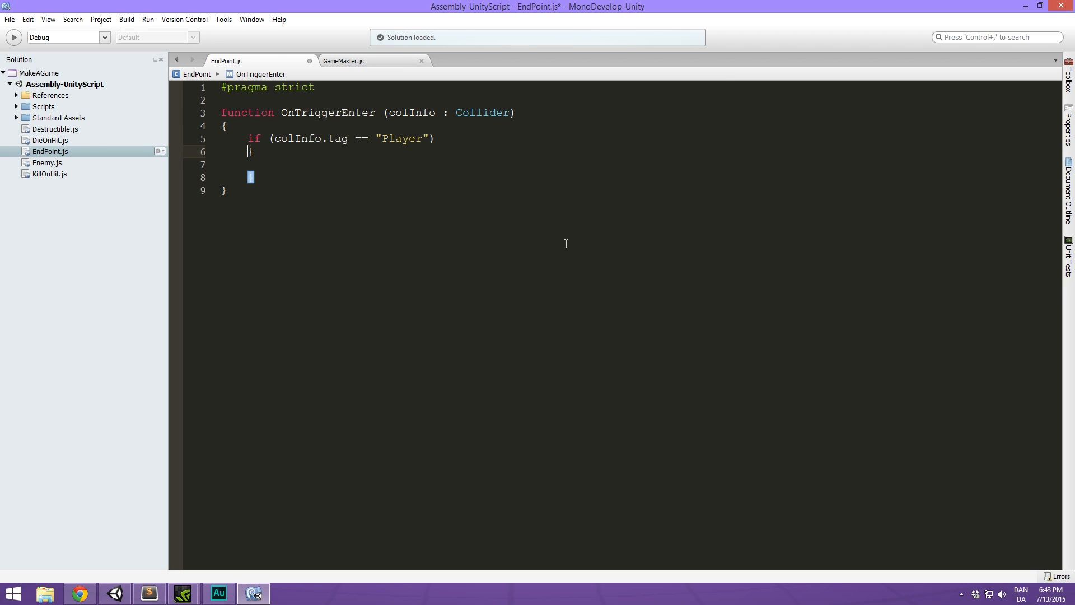
{"action": "left_click", "coordinate": [362, 168]}
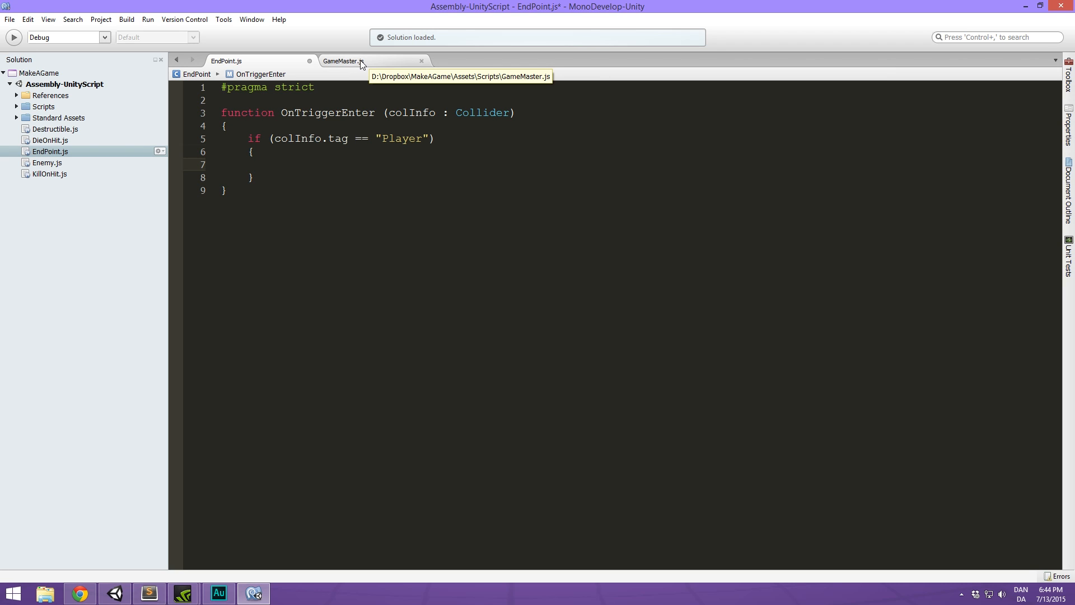
Declare "var gameMaster : GameMaster;" above the OnTriggerEnter function, separated by blank lines.
{"action": "left_click", "coordinate": [270, 97]}
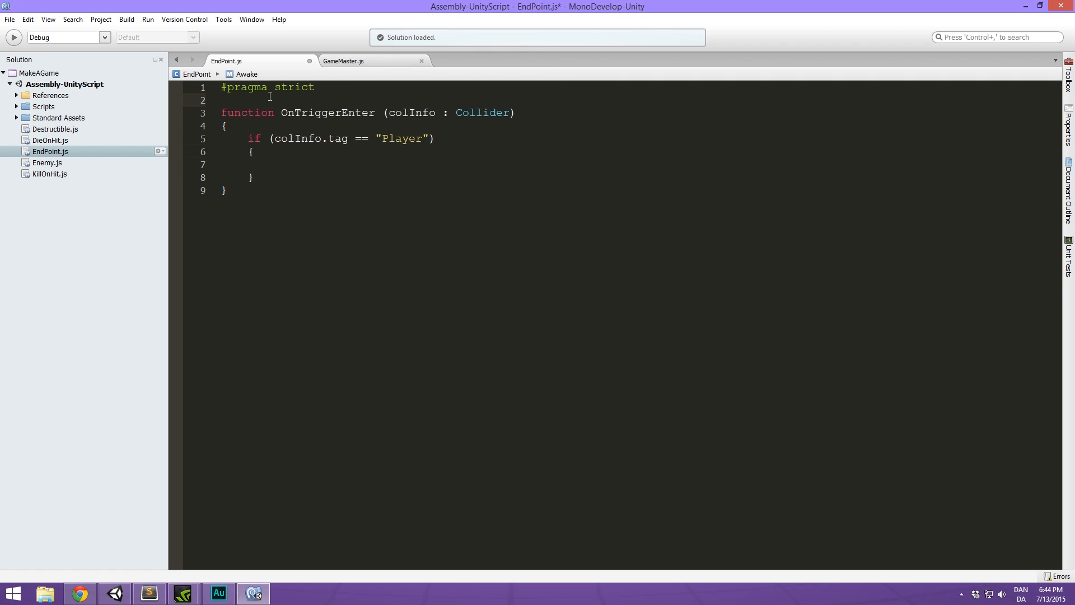
{"action": "key", "text": "Return"}
{"action": "key", "text": "Return"}
{"action": "key", "text": "Up"}
{"action": "type", "text": "var "}
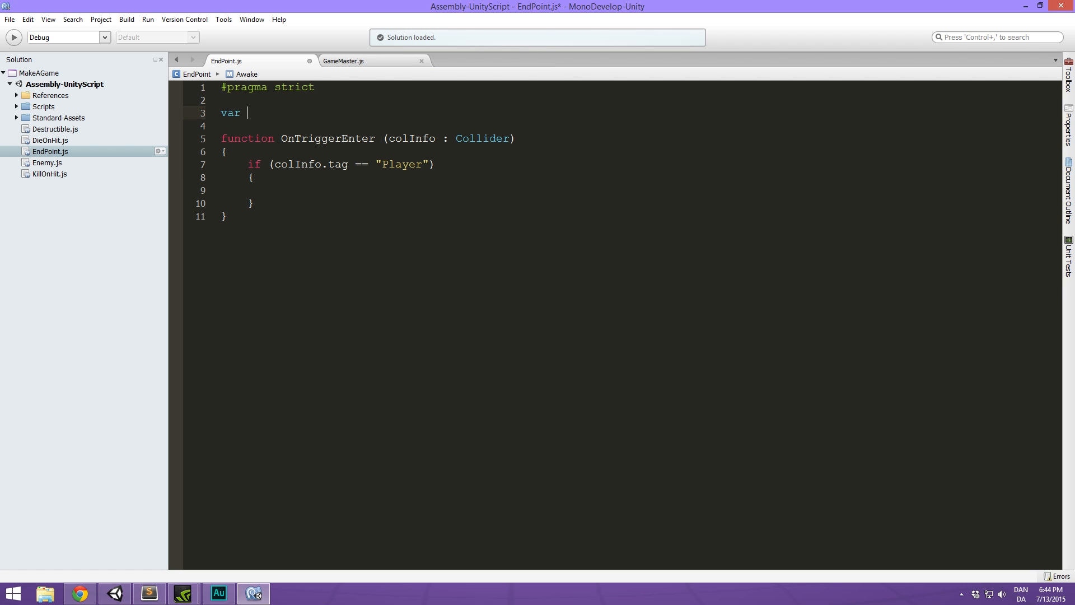
{"action": "type", "text": "gameMaster : G"}
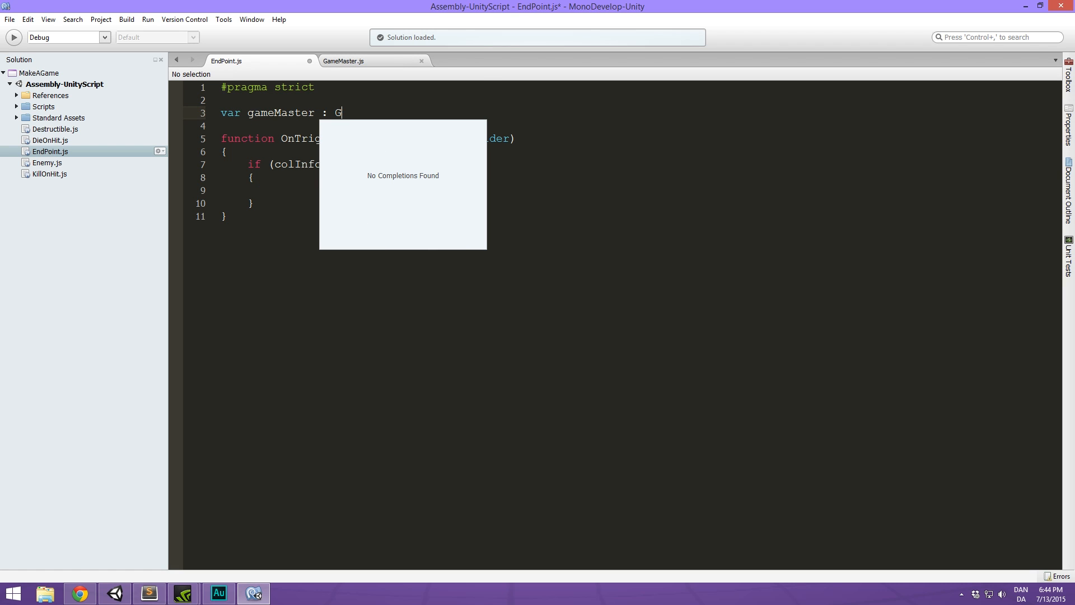
{"action": "type", "text": "ameMaster;"}
Call "gameMaster.LoadNextLevel();" inside the Player tag check and save the EndPoint script.
{"action": "left_click", "coordinate": [312, 186]}
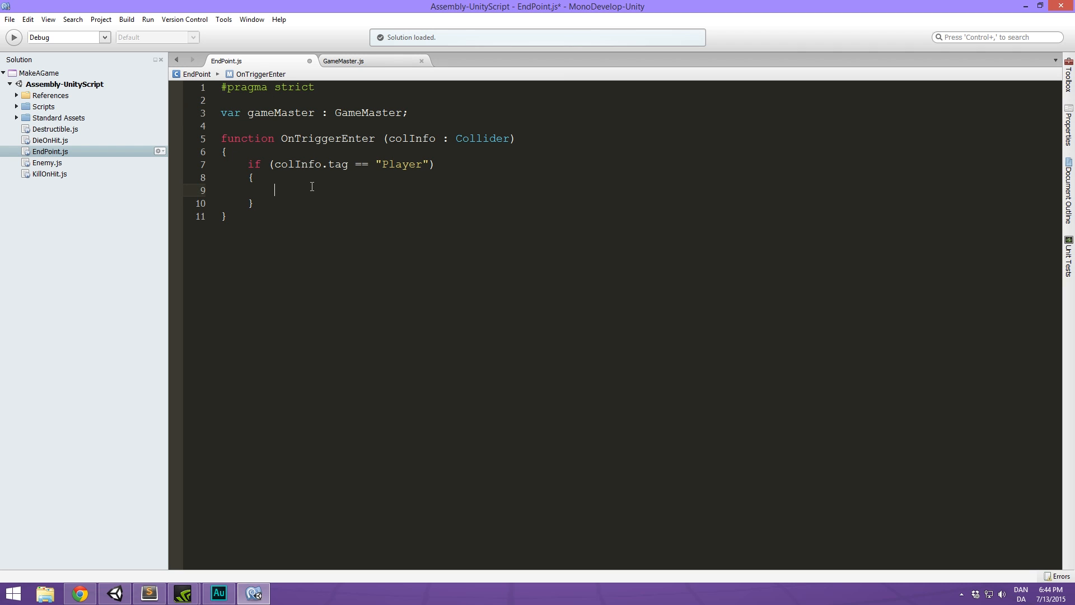
{"action": "type", "text": "game"}
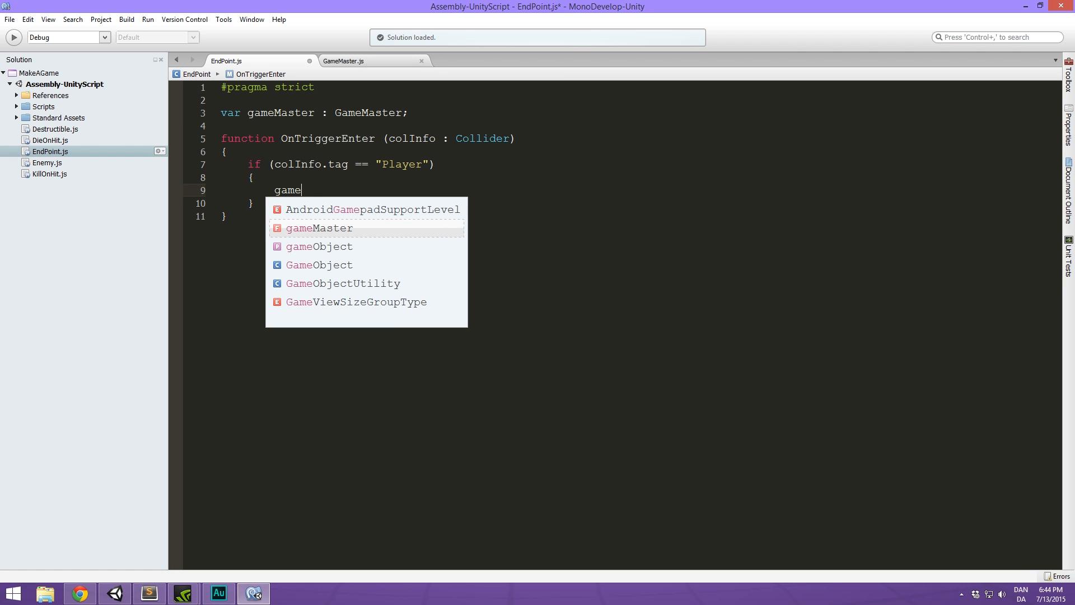
{"action": "type", "text": "Master.Load"}
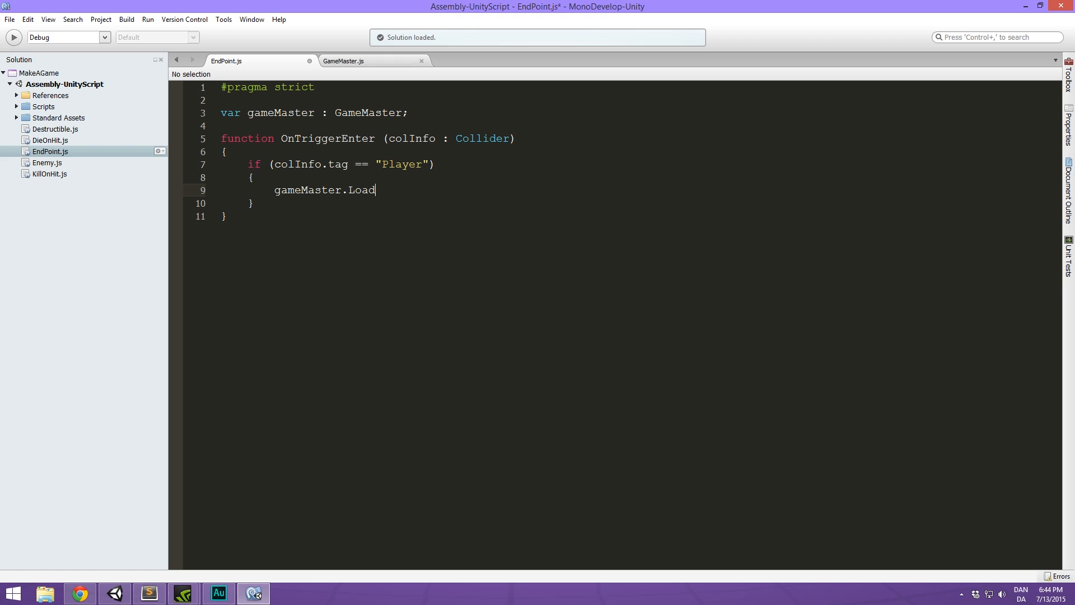
{"action": "type", "text": "NextLevel();"}
{"action": "left_click", "coordinate": [395, 273]}
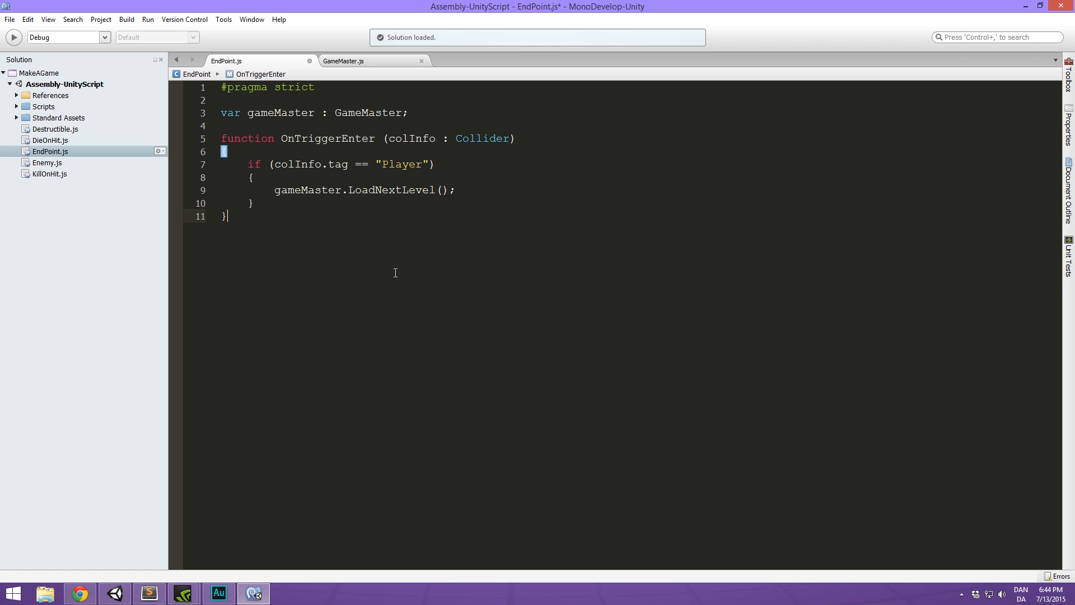
{"action": "left_click", "coordinate": [361, 179]}
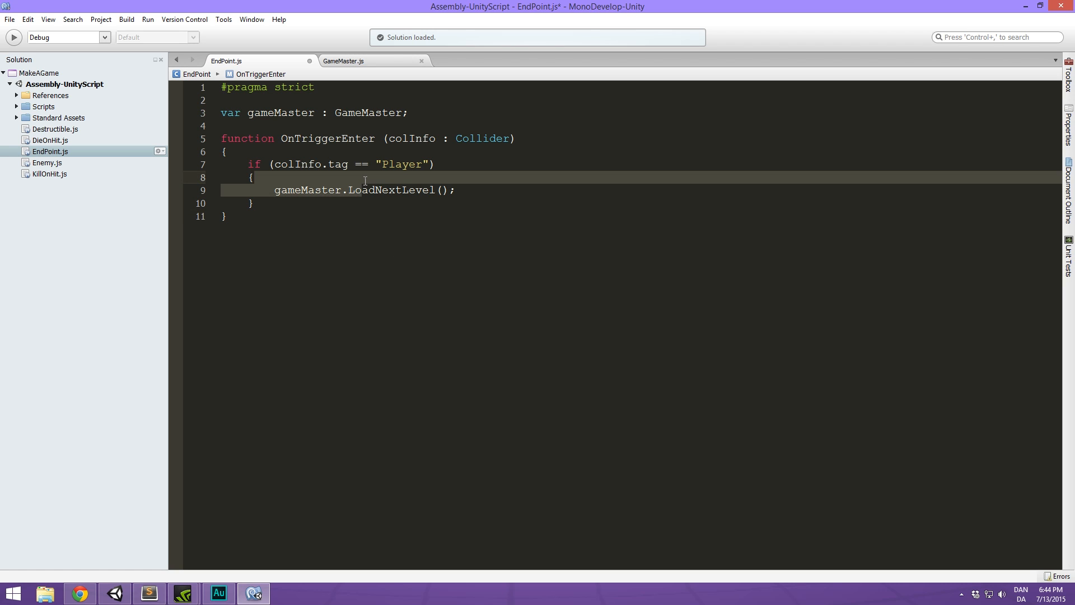
{"action": "key", "text": "ctrl+s"}
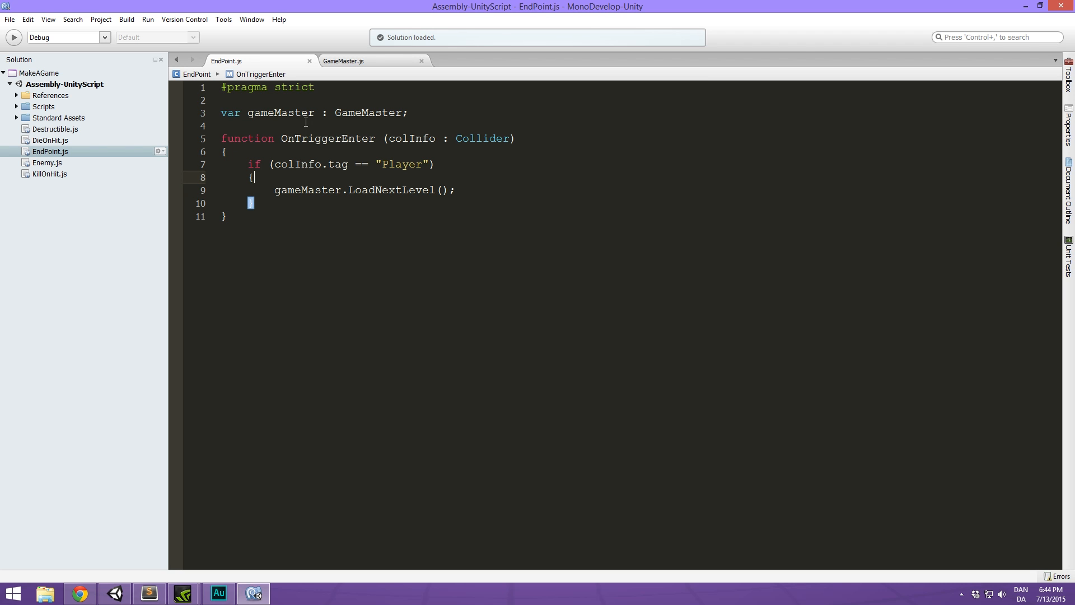
Switch to Unity, run the level briefly to test the end point, and inspect the logged error in the console.
{"action": "left_click", "coordinate": [1025, 6]}
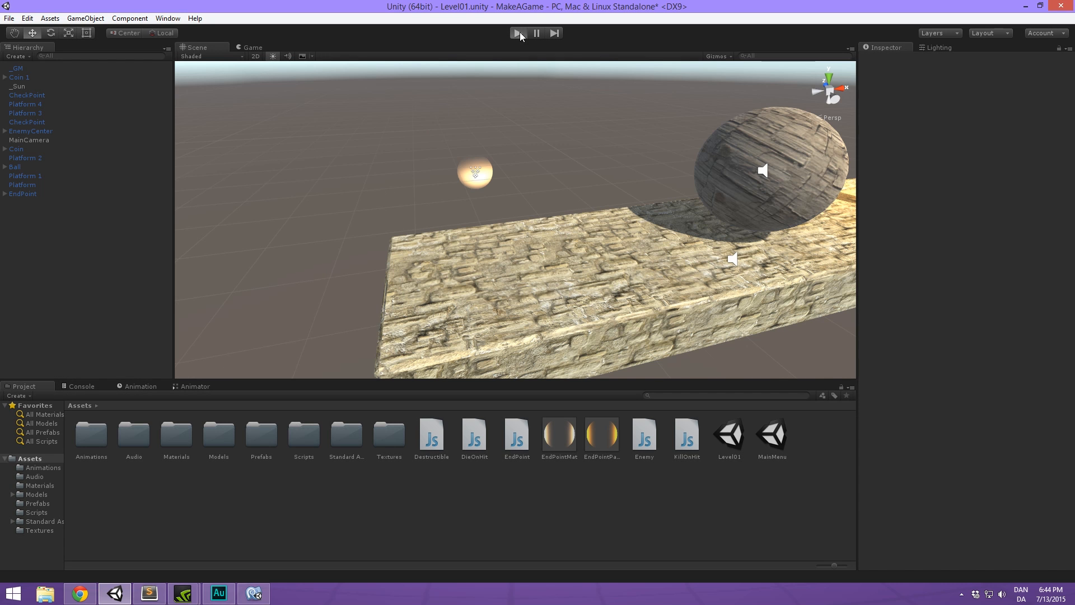
{"action": "left_click", "coordinate": [520, 32]}
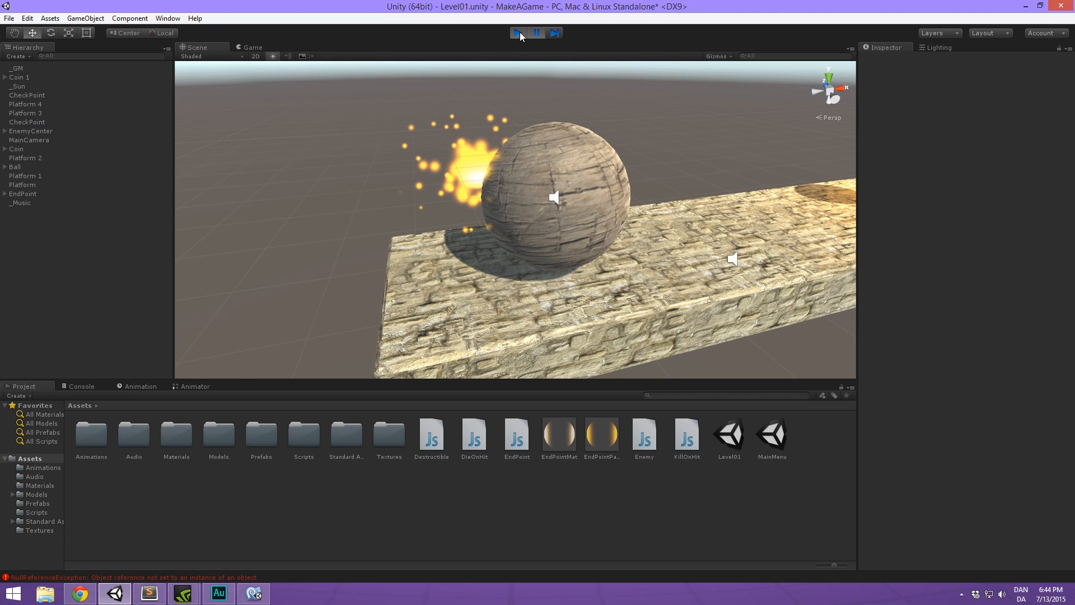
{"action": "left_click", "coordinate": [518, 33]}
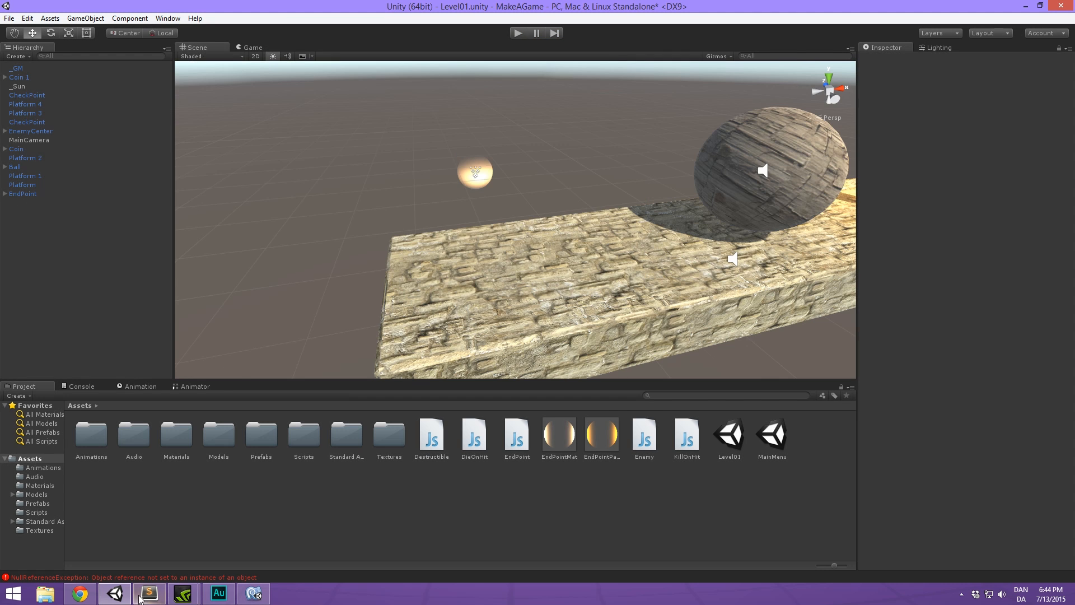
{"action": "left_click", "coordinate": [129, 577]}
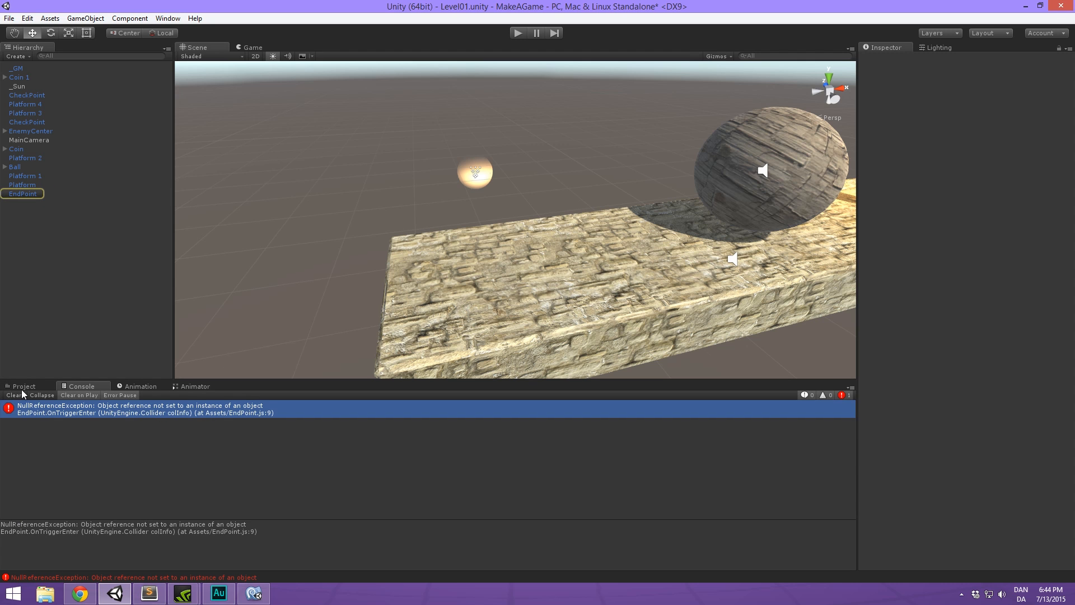
Assign the _GM object to the Game Master variable of the EndPoint object's script.
{"action": "left_click", "coordinate": [28, 193]}
{"action": "left_click", "coordinate": [36, 388]}
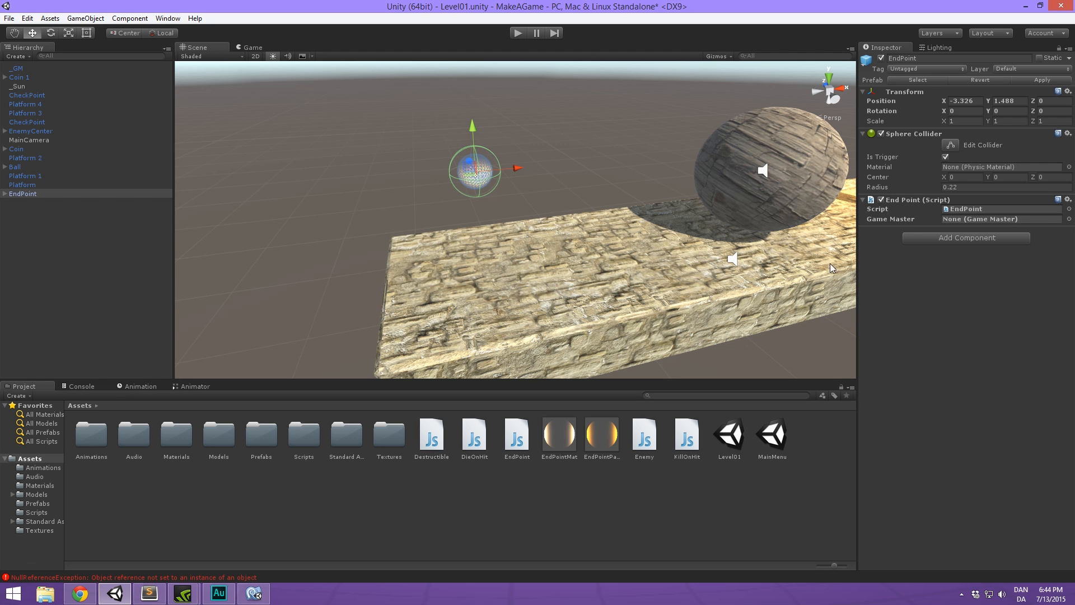
{"action": "left_click_drag", "start_coordinate": [29, 69], "coordinate": [994, 223]}
Run the level again to test the end point trigger, stop it, and inspect the newly logged error.
{"action": "left_click", "coordinate": [522, 32]}
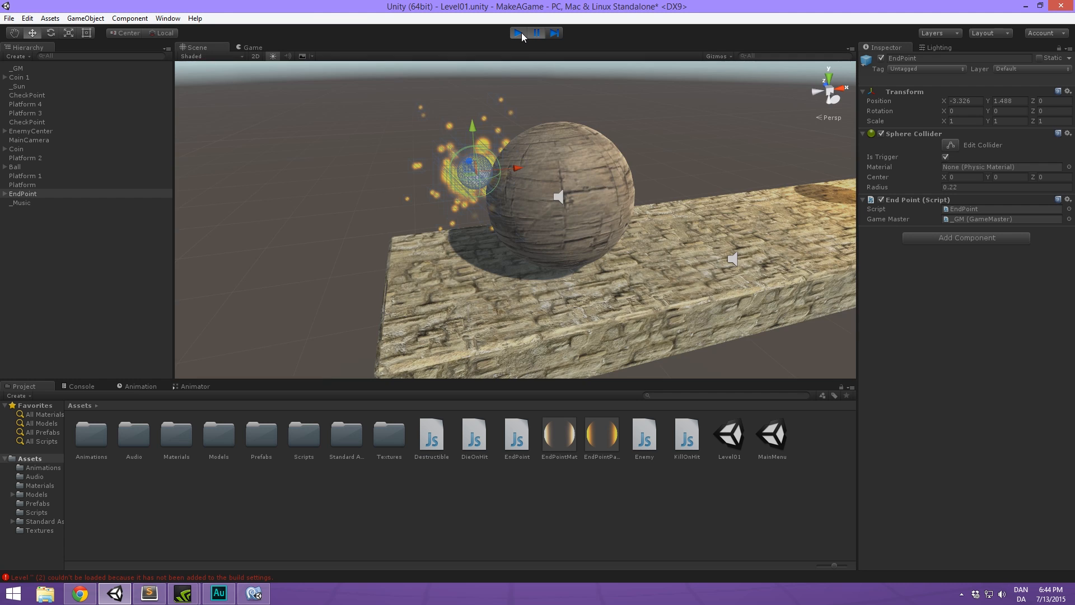
{"action": "left_click", "coordinate": [521, 32]}
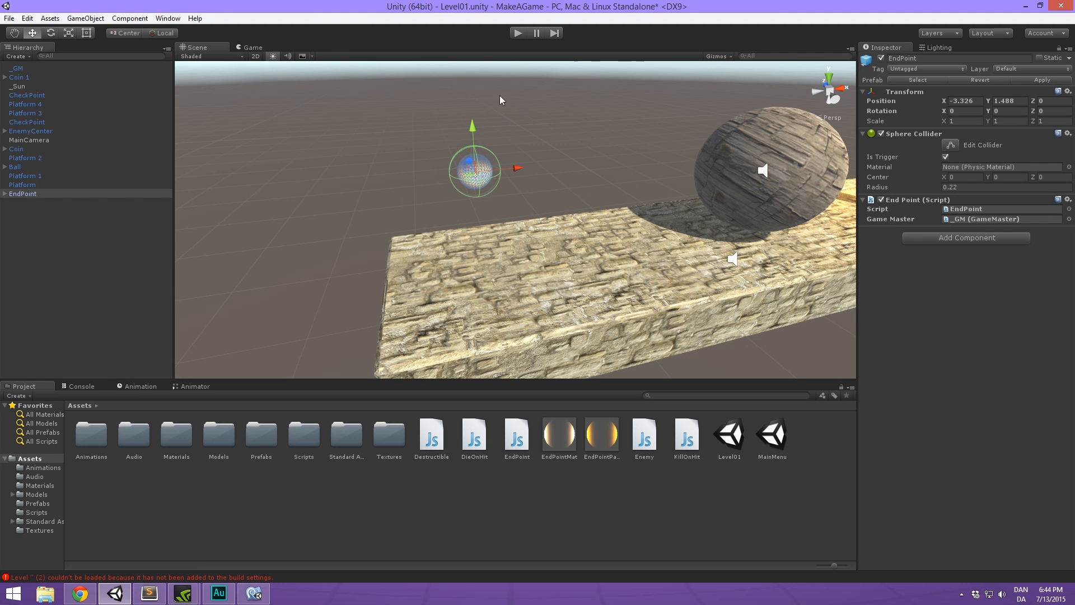
{"action": "left_click", "coordinate": [128, 577]}
Switch to MonoDevelop, maximize its window, and delete the LoadNextLevel function at the end of GameMaster.js.
{"action": "left_click", "coordinate": [256, 589]}
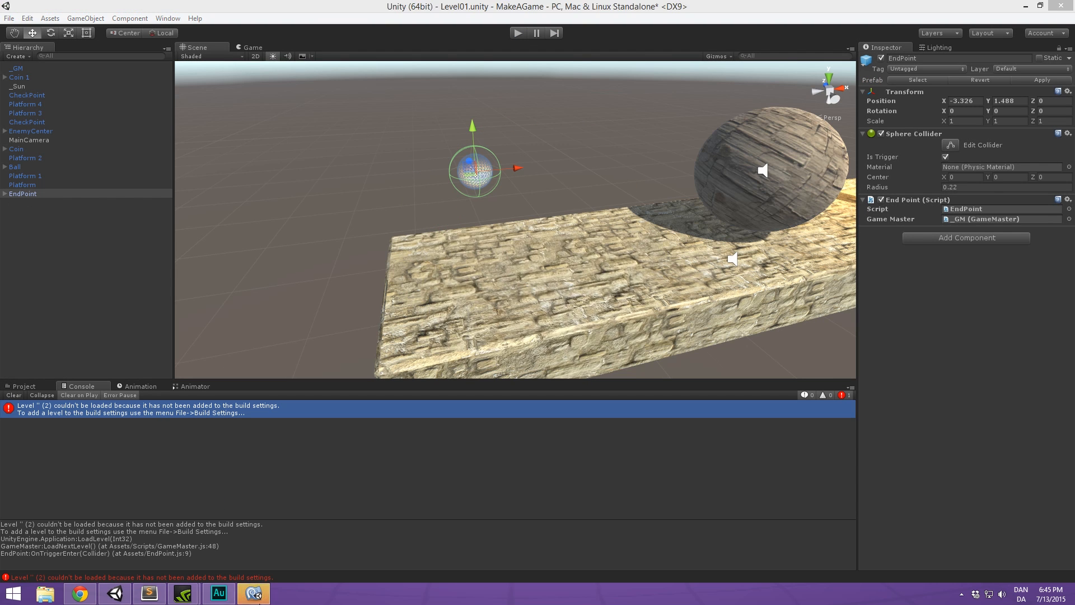
{"action": "left_click", "coordinate": [261, 597]}
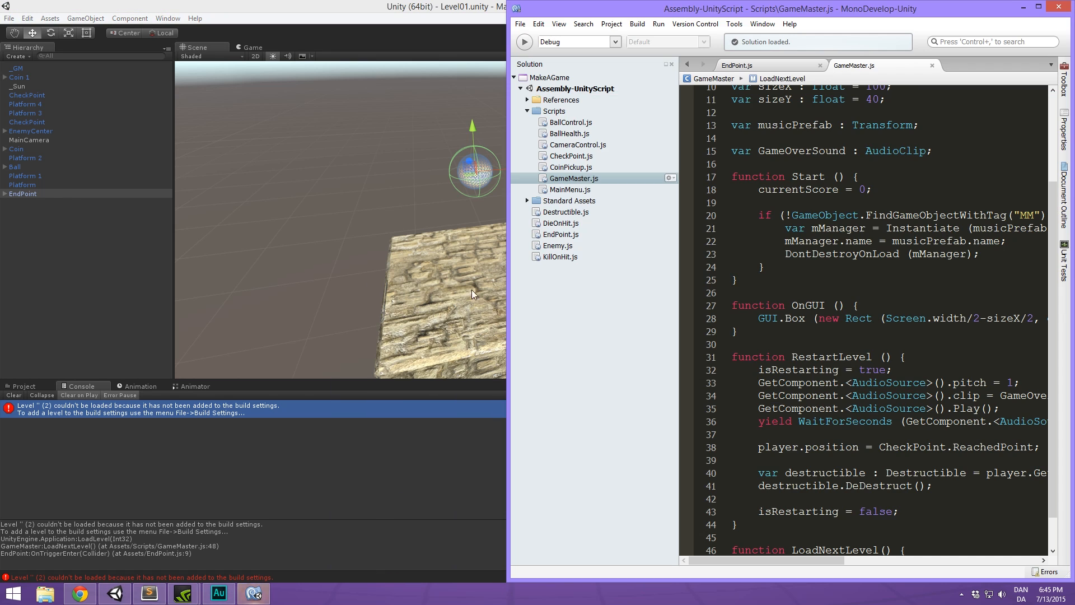
{"action": "double_click", "coordinate": [851, 11]}
{"action": "left_click", "coordinate": [436, 340]}
{"action": "scroll", "coordinate": [436, 340], "scroll_direction": "down", "scroll_amount": 1}
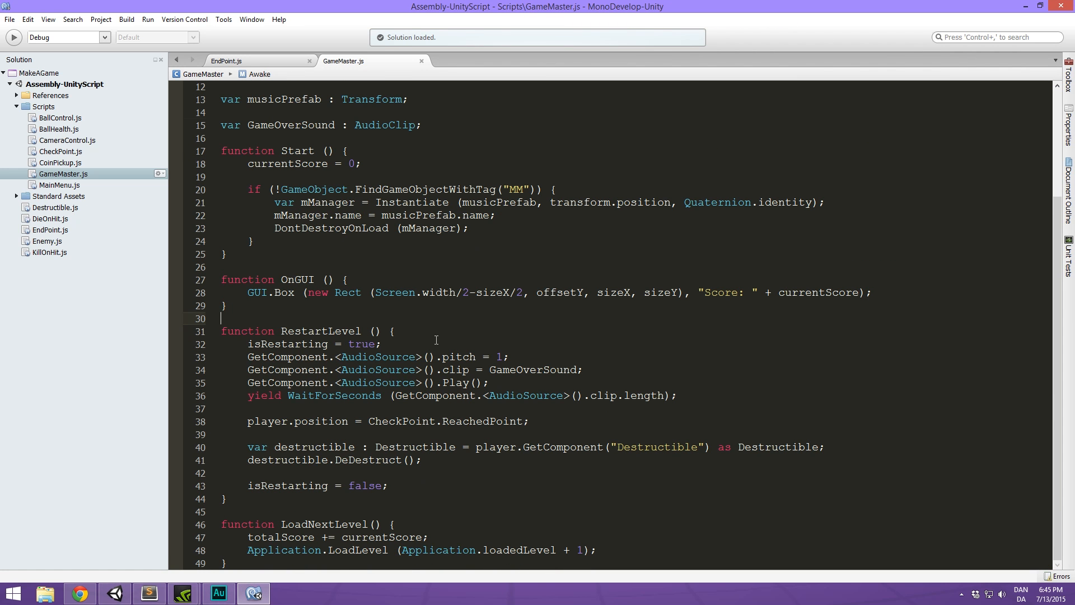
{"action": "left_click_drag", "start_coordinate": [253, 566], "coordinate": [162, 530]}
{"action": "key", "text": "BackSpace"}
{"action": "key", "text": "BackSpace"}
Delete the static totalScore variable declaration from GameMaster.js and save the script.
{"action": "scroll", "coordinate": [333, 392], "scroll_direction": "up", "scroll_amount": 3}
{"action": "left_click", "coordinate": [334, 242]}
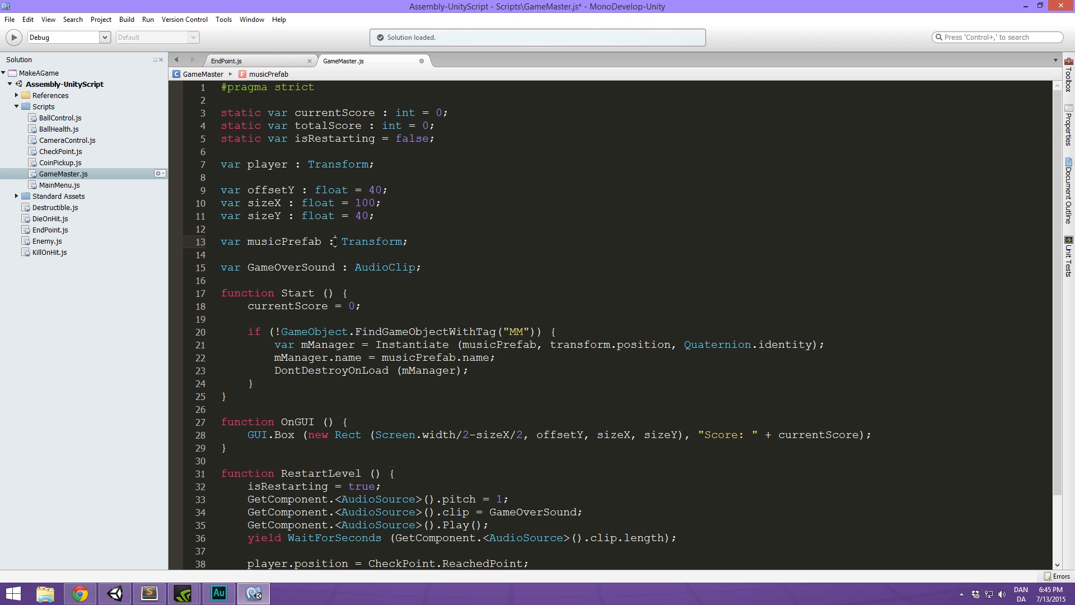
{"action": "left_click_drag", "start_coordinate": [470, 129], "coordinate": [221, 126]}
{"action": "key", "text": "BackSpace"}
{"action": "key", "text": "BackSpace"}
{"action": "left_click", "coordinate": [463, 227]}
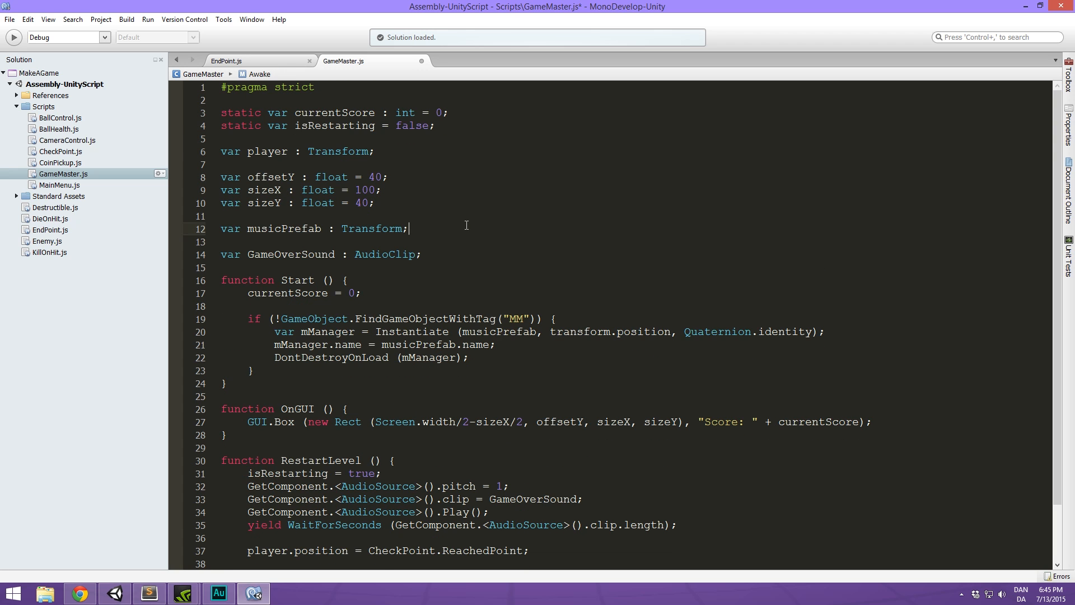
{"action": "scroll", "coordinate": [463, 225], "scroll_direction": "down", "scroll_amount": 2}
{"action": "left_click", "coordinate": [361, 279]}
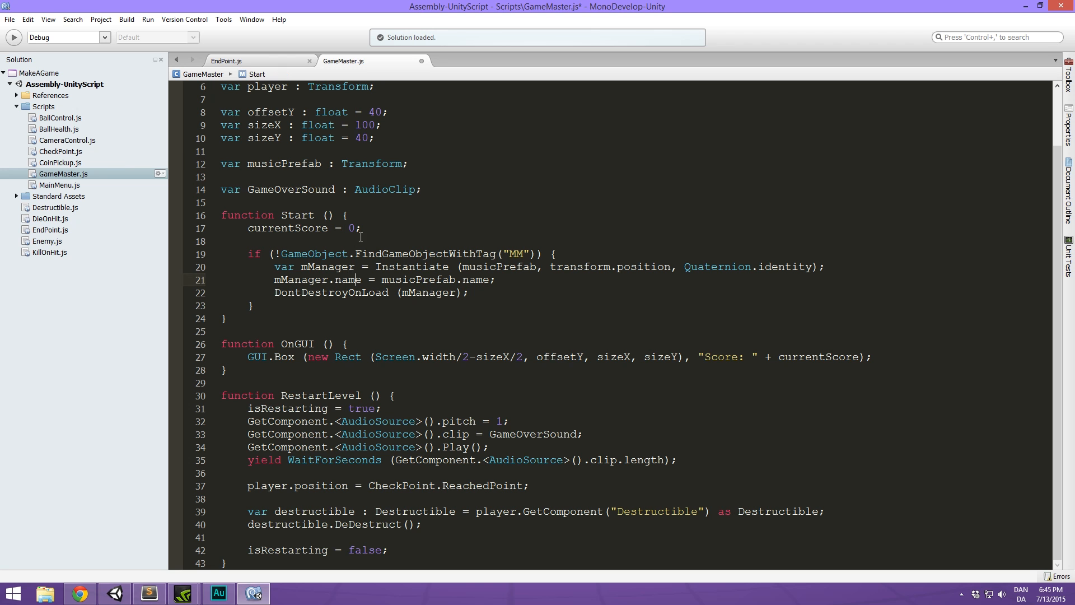
{"action": "left_click", "coordinate": [352, 333]}
{"action": "key", "text": "ctrl+s"}
{"action": "scroll", "coordinate": [368, 298], "scroll_direction": "up", "scroll_amount": 2}
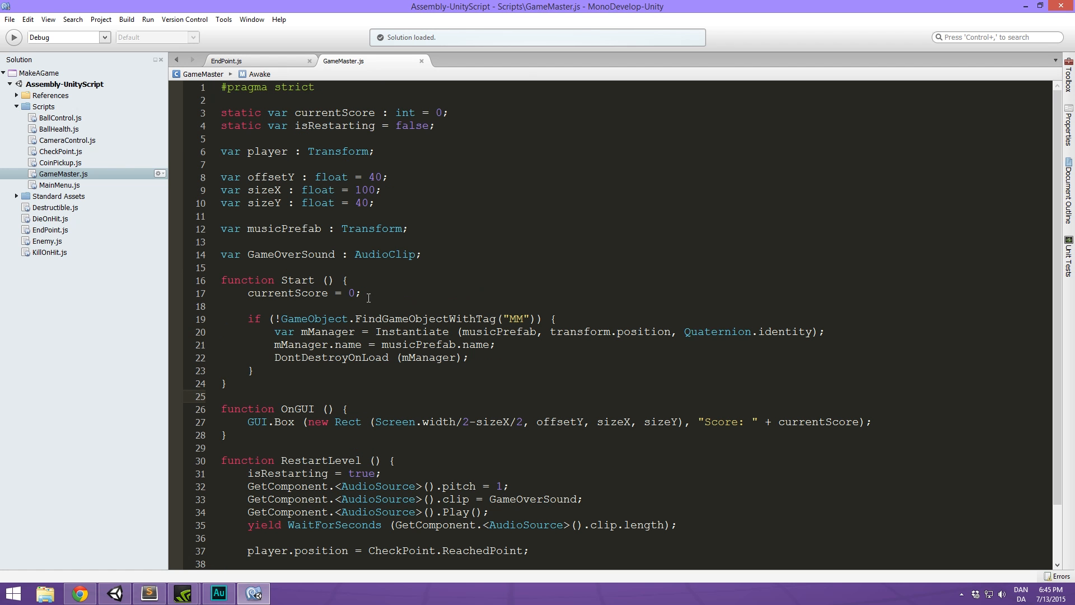
Switch to Unity, clear the console, and inspect the remaining compile error for the EndPoint script.
{"action": "left_click", "coordinate": [1025, 6]}
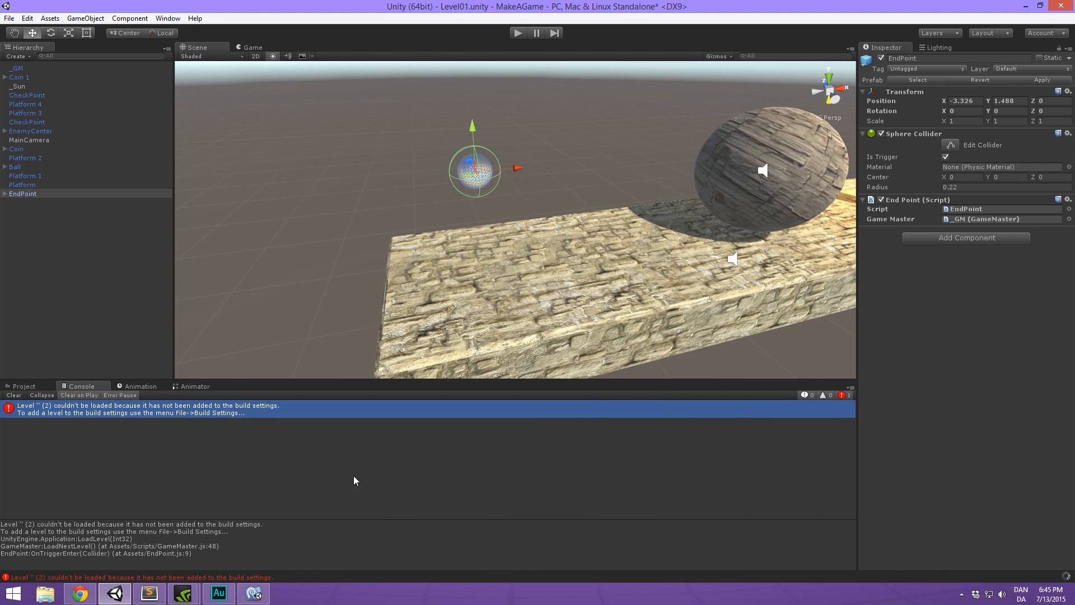
{"action": "left_click", "coordinate": [14, 395]}
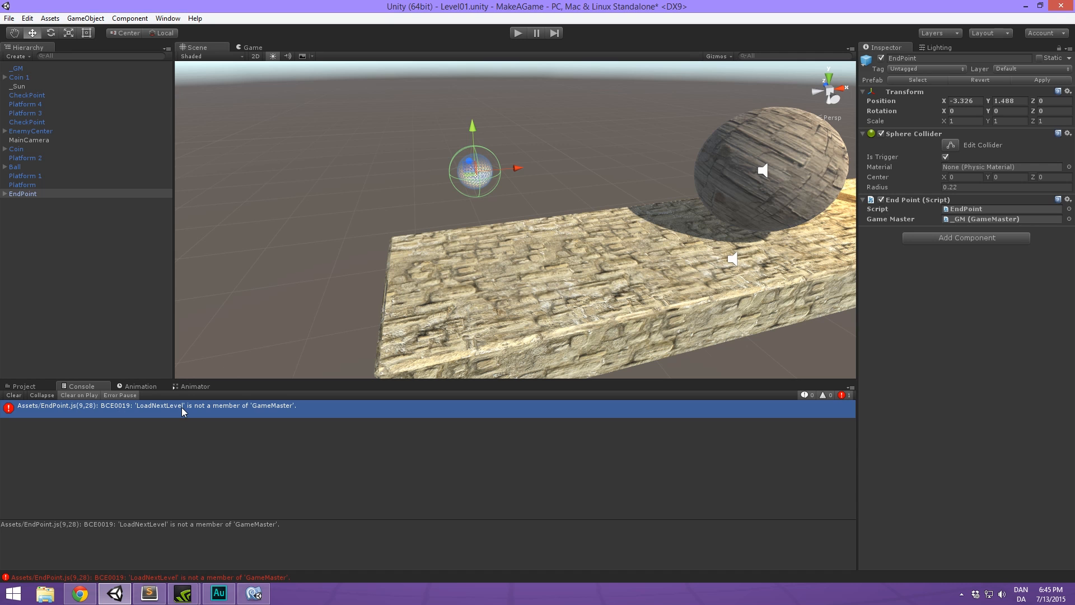
{"action": "left_click", "coordinate": [17, 387]}
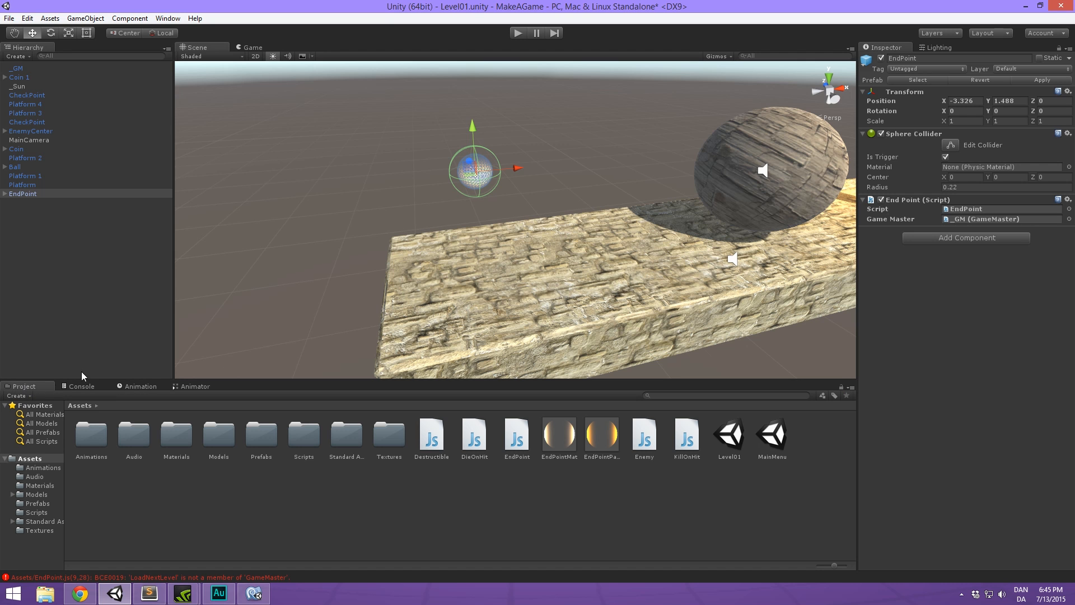
{"action": "left_click", "coordinate": [212, 578]}
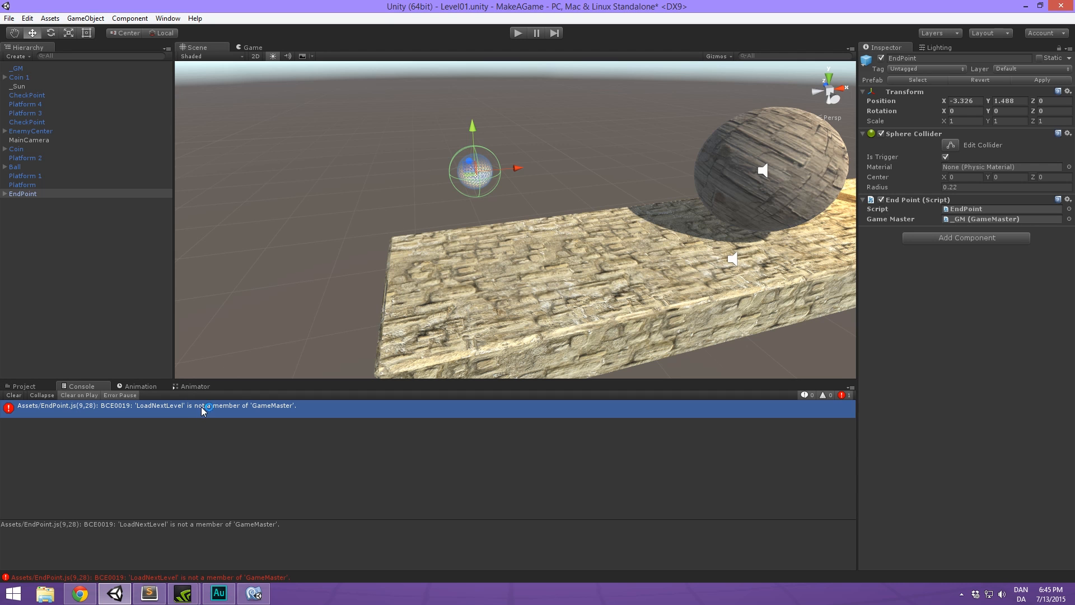
Switch to MonoDevelop, remove the leftover blank line among the static variables in GameMaster.js, and save the script.
{"action": "left_click", "coordinate": [253, 596]}
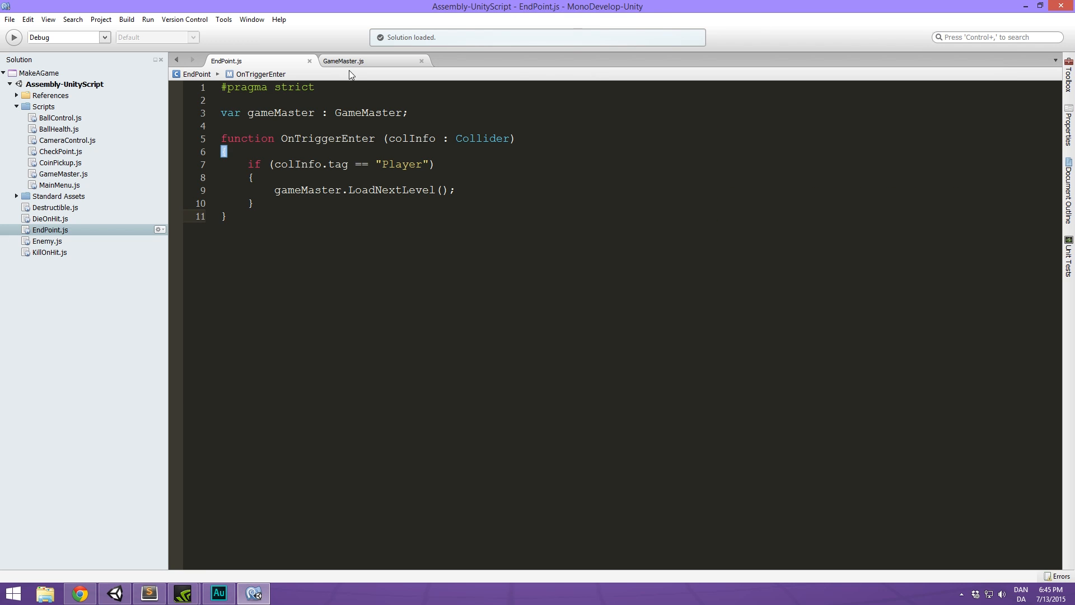
{"action": "left_click", "coordinate": [350, 65]}
{"action": "left_click", "coordinate": [365, 203]}
{"action": "left_click", "coordinate": [521, 110]}
{"action": "key", "text": "BackSpace"}
{"action": "left_click", "coordinate": [482, 190]}
{"action": "key", "text": "ctrl+s"}
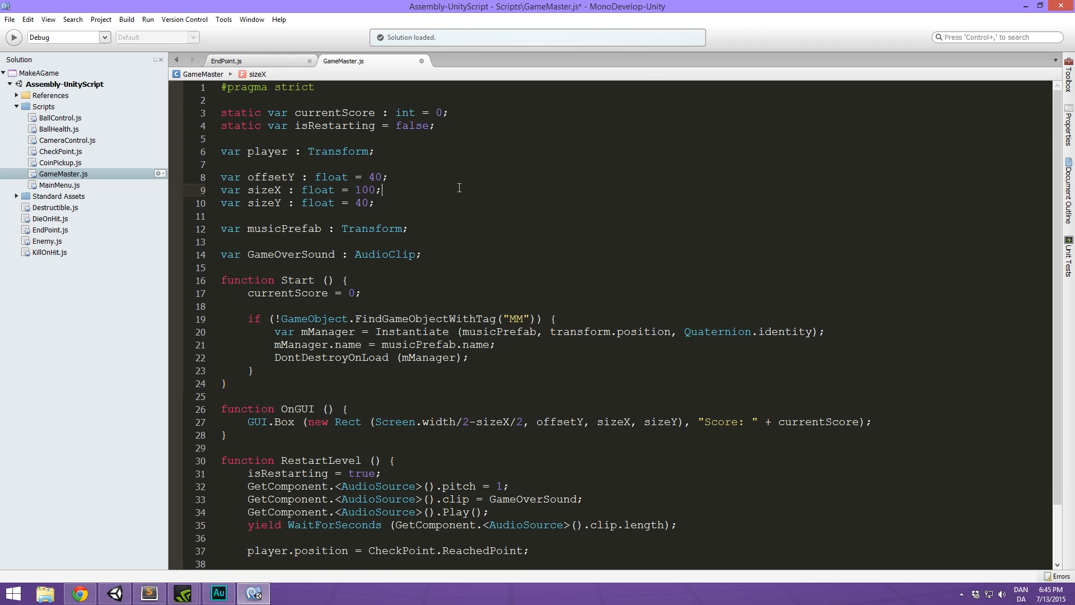
Add an empty LoadNextLevel function with braces below RestartLevel at the end of GameMaster.js.
{"action": "scroll", "coordinate": [459, 224], "scroll_direction": "down", "scroll_amount": 2}
{"action": "left_click", "coordinate": [264, 561]}
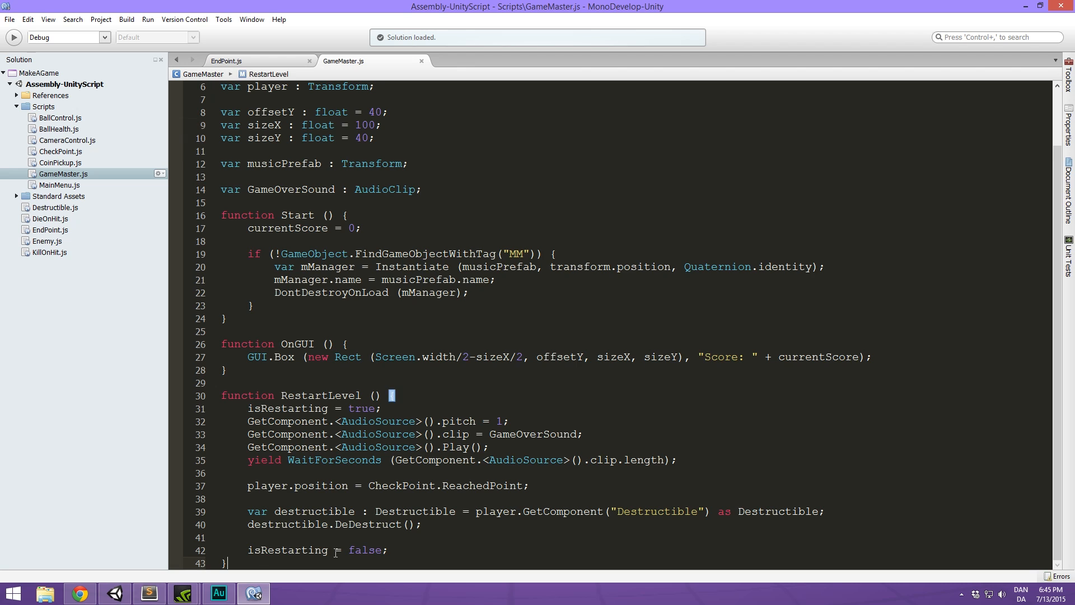
{"action": "key", "text": "Return"}
{"action": "key", "text": "Return"}
{"action": "type", "text": "func"}
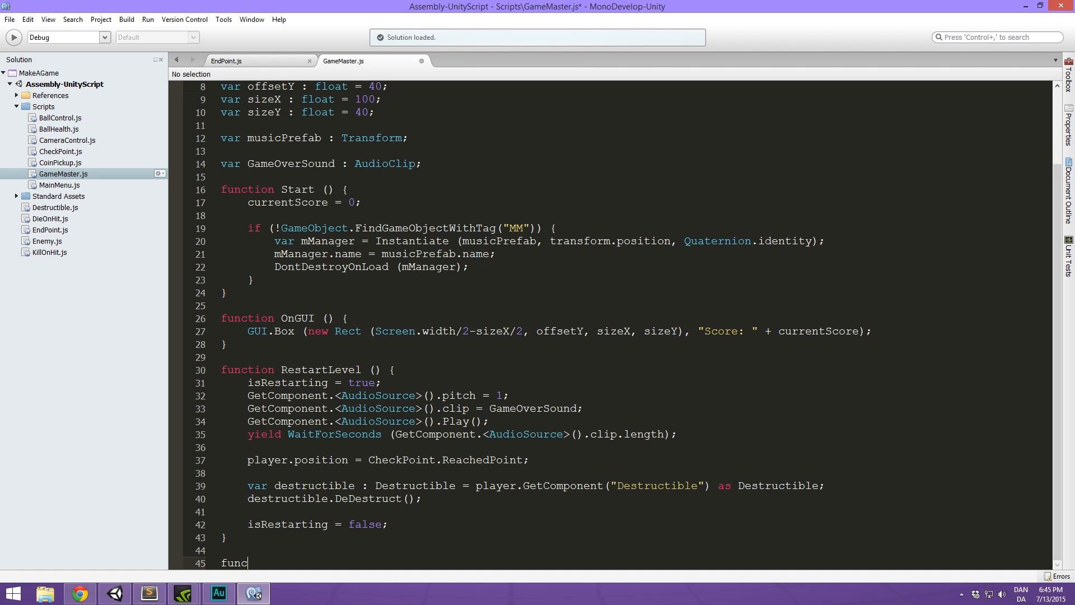
{"action": "type", "text": "tion LoadNextLevel ()"}
{"action": "key", "text": "BackSpace"}
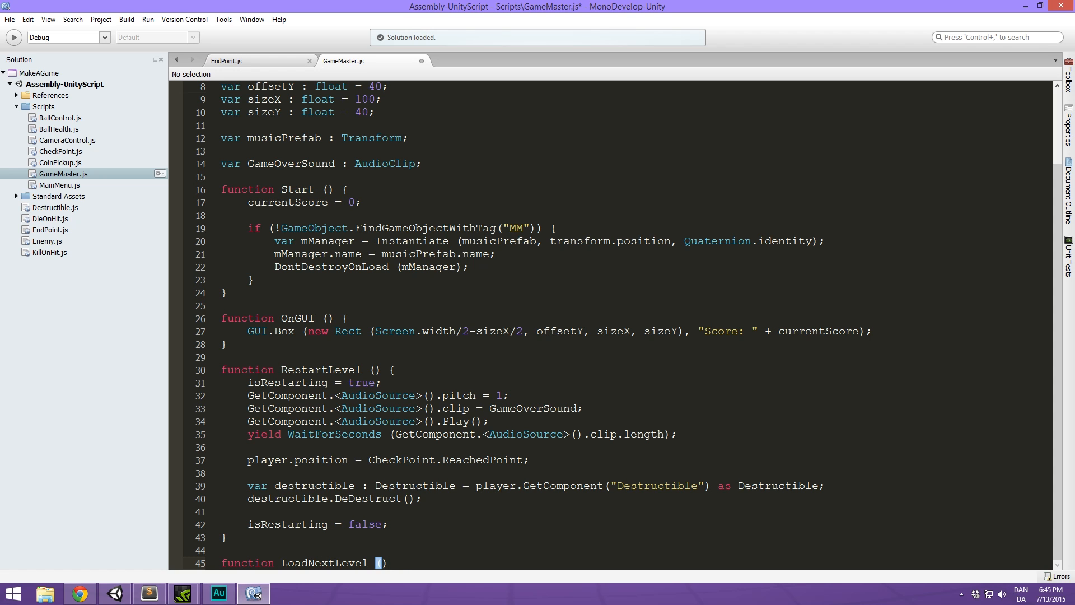
{"action": "key", "text": "Return"}
{"action": "type", "text": "{"}
{"action": "key", "text": "Return"}
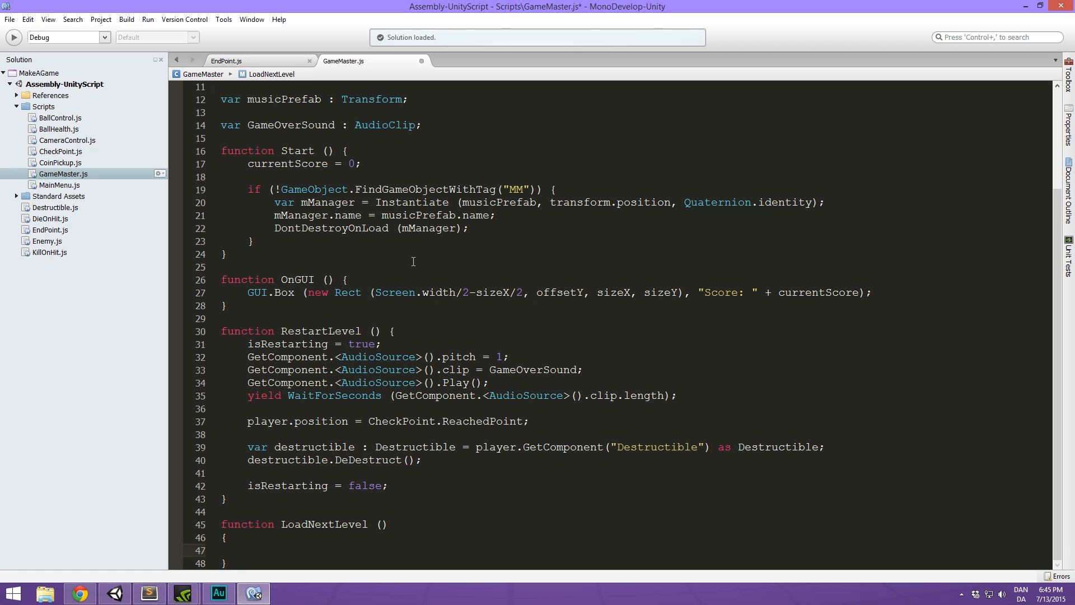
Write an Application.LoadLevel (); call with empty parentheses inside the LoadNextLevel function.
{"action": "type", "text": "Application.Load"}
{"action": "key", "text": "Return"}
{"action": "key", "text": "BackSpace"}
{"action": "key", "text": "BackSpace"}
{"action": "key", "text": "BackSpace"}
{"action": "key", "text": "BackSpace"}
{"action": "key", "text": "BackSpace"}
{"action": "key", "text": "BackSpace"}
{"action": "key", "text": "BackSpace"}
{"action": "key", "text": "BackSpace"}
{"action": "key", "text": "BackSpace"}
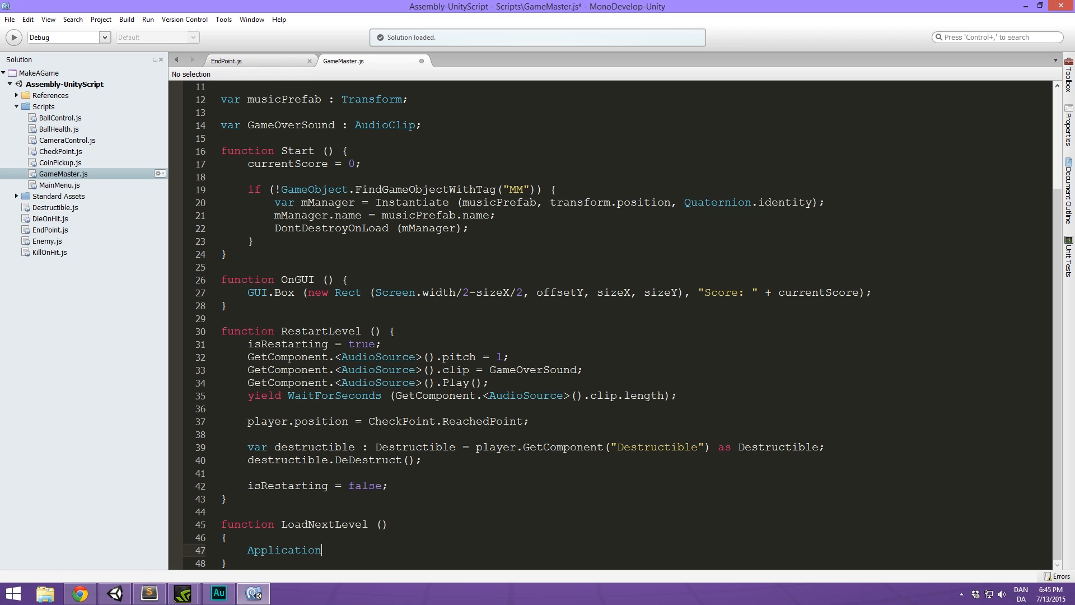
{"action": "type", "text": "LoadL"}
{"action": "key", "text": "Return"}
{"action": "type", "text": "();"}
{"action": "key", "text": "Left"}
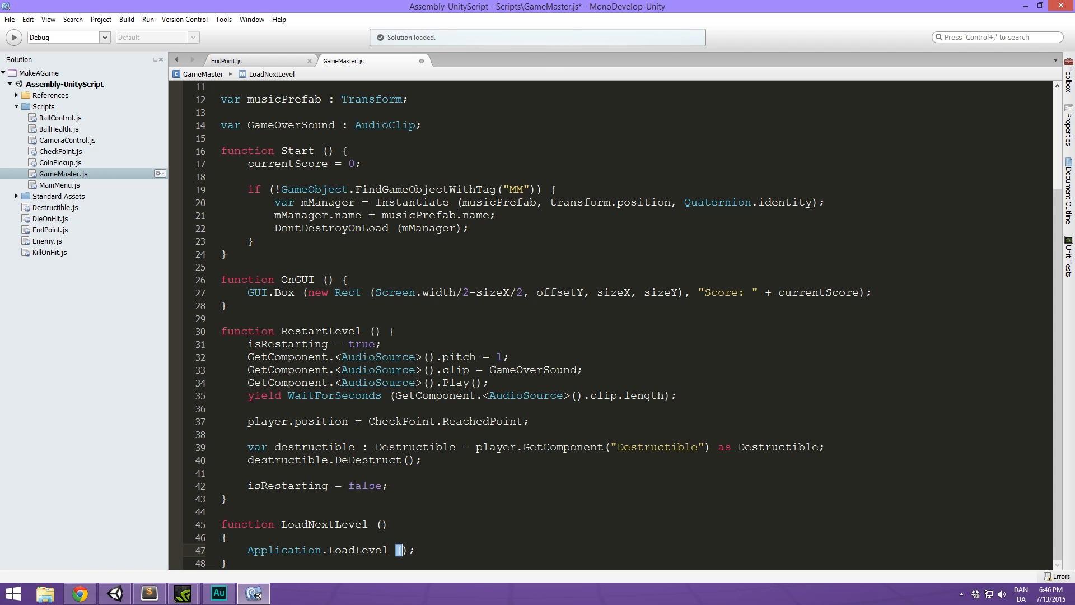
{"action": "type", "text": "\""}
{"action": "type", "text": "End"}
{"action": "type", "text": "Level"}
{"action": "key", "text": "BackSpace"}
{"action": "key", "text": "BackSpace"}
{"action": "key", "text": "BackSpace"}
{"action": "key", "text": "BackSpace"}
{"action": "key", "text": "BackSpace"}
{"action": "key", "text": "BackSpace"}
{"action": "key", "text": "BackSpace"}
{"action": "key", "text": "BackSpace"}
{"action": "key", "text": "BackSpace"}
Pass Application.loadedLevel + 1 as the argument of the LoadLevel call and save GameMaster.js.
{"action": "type", "text": "App"}
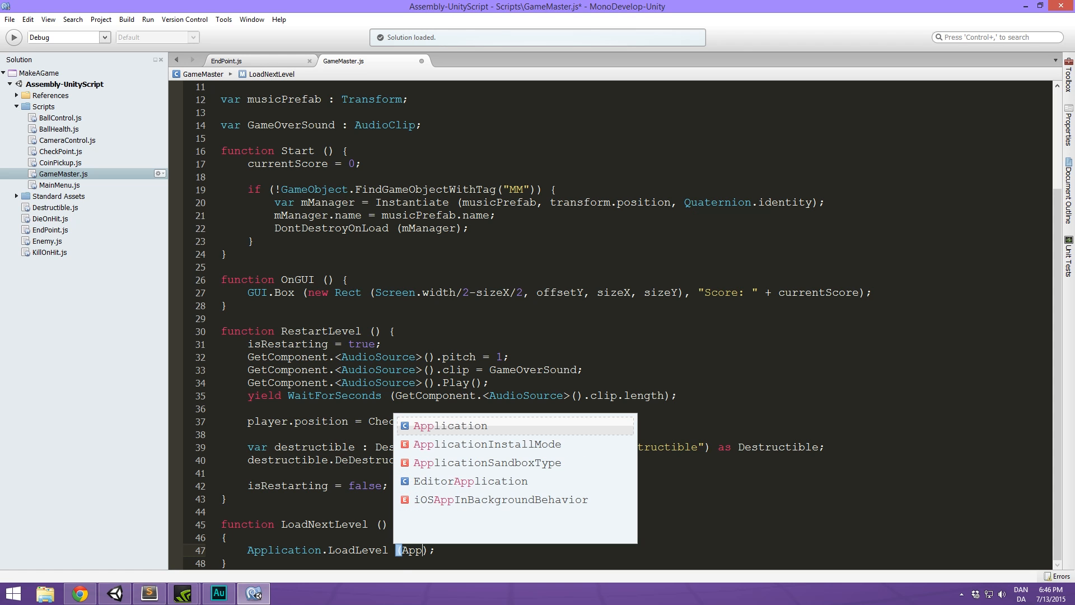
{"action": "key", "text": "Return"}
{"action": "type", "text": ".loa"}
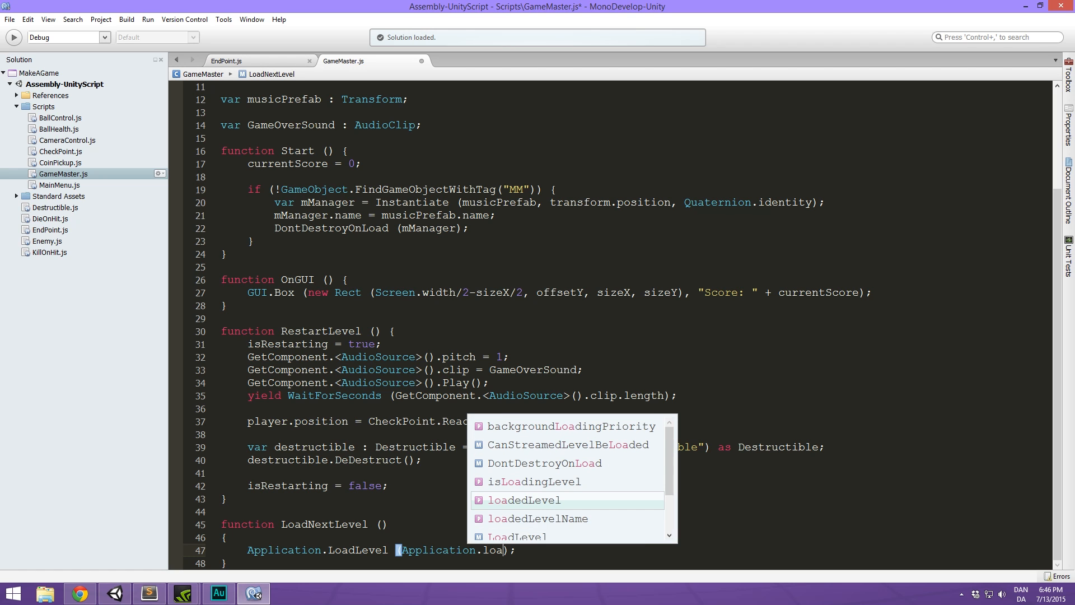
{"action": "key", "text": "Return"}
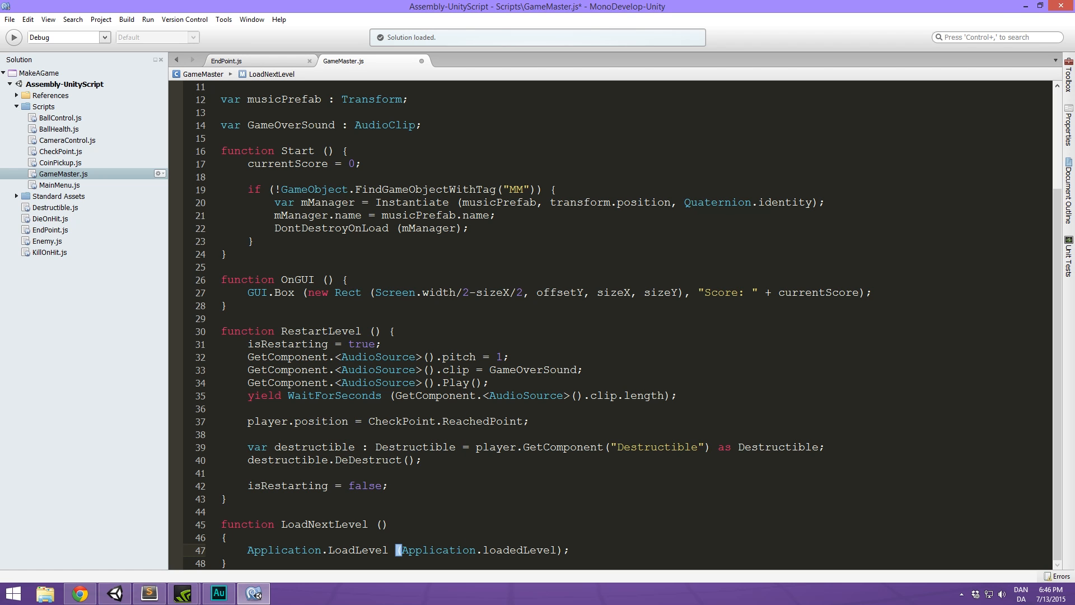
{"action": "type", "text": "+ 1"}
{"action": "key", "text": "shift+Left"}
{"action": "key", "text": "shift+Left"}
{"action": "key", "text": "shift+Left"}
{"action": "key", "text": "Right"}
{"action": "left_click", "coordinate": [496, 420]}
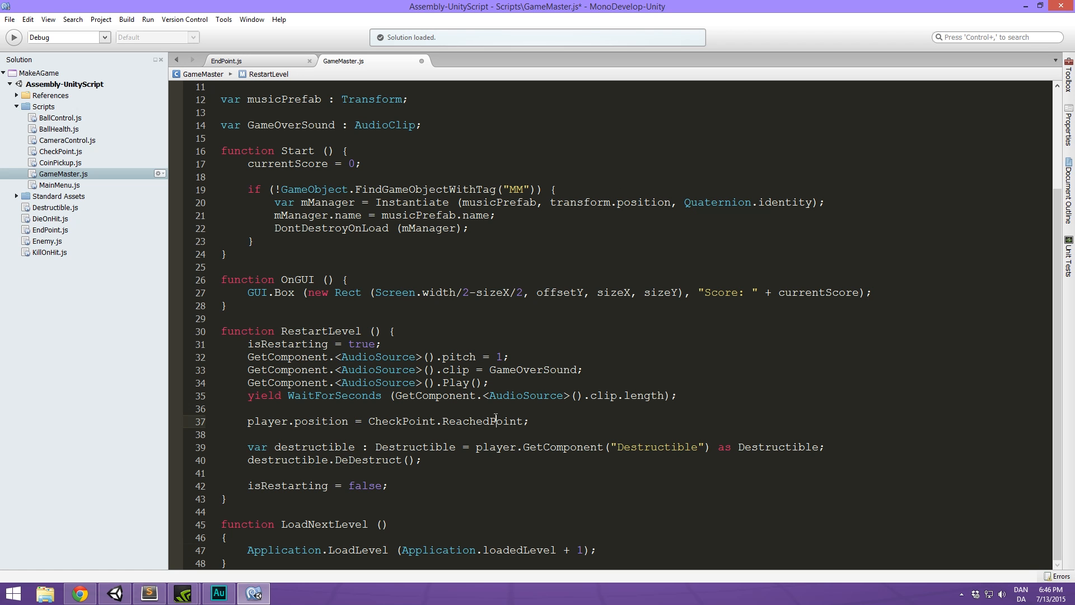
{"action": "key", "text": "ctrl+s"}
Switch to Unity and review the scenes and their index numbers in the Build Settings, then close them.
{"action": "left_click", "coordinate": [1020, 7]}
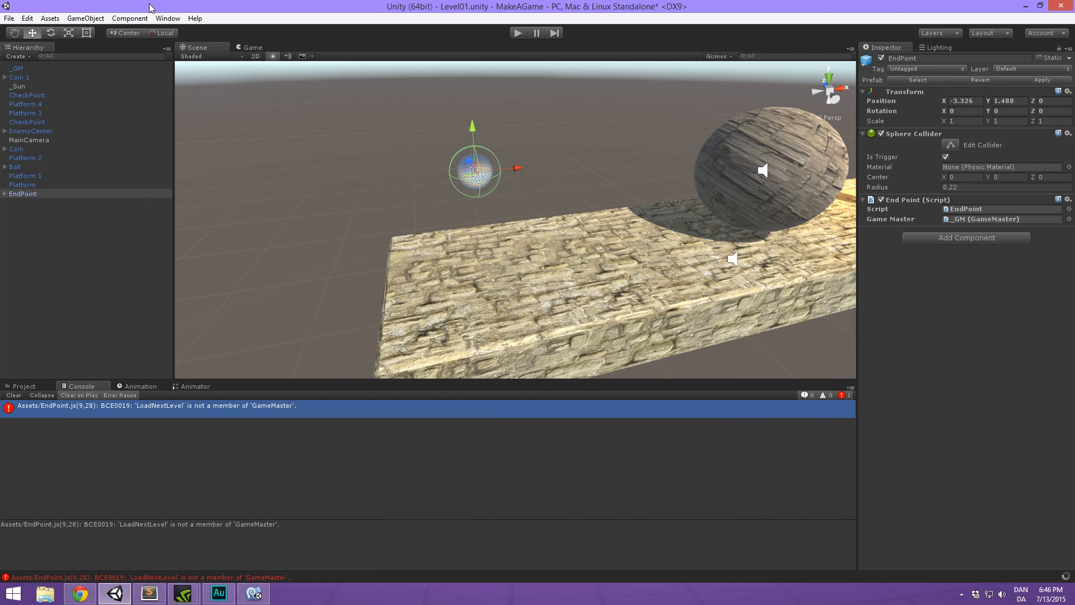
{"action": "left_click", "coordinate": [18, 387]}
{"action": "left_click", "coordinate": [28, 18]}
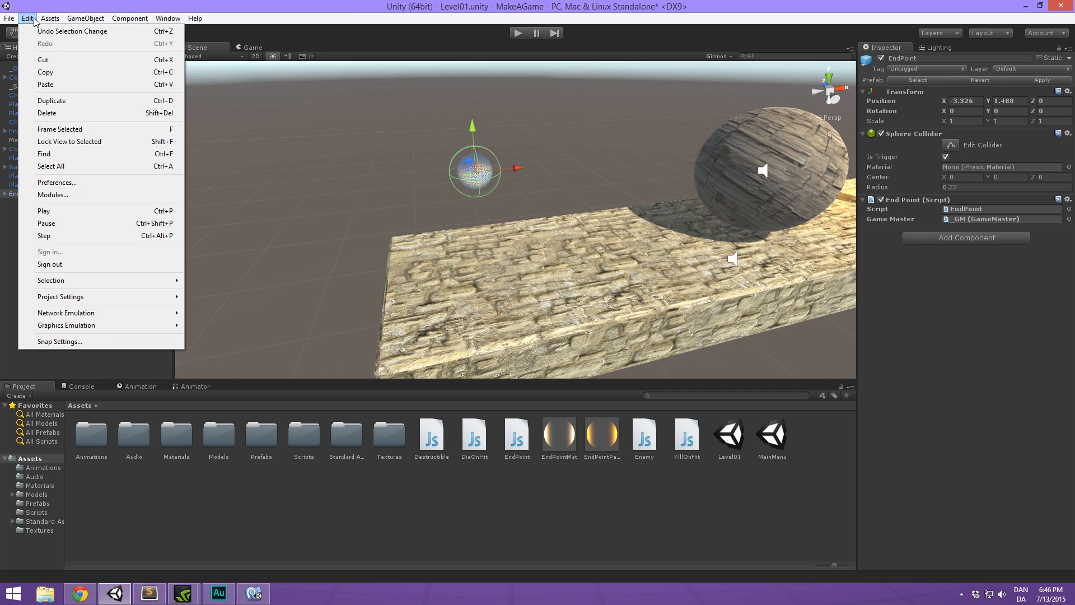
{"action": "mouse_move", "coordinate": [9, 19]}
{"action": "left_click", "coordinate": [56, 130]}
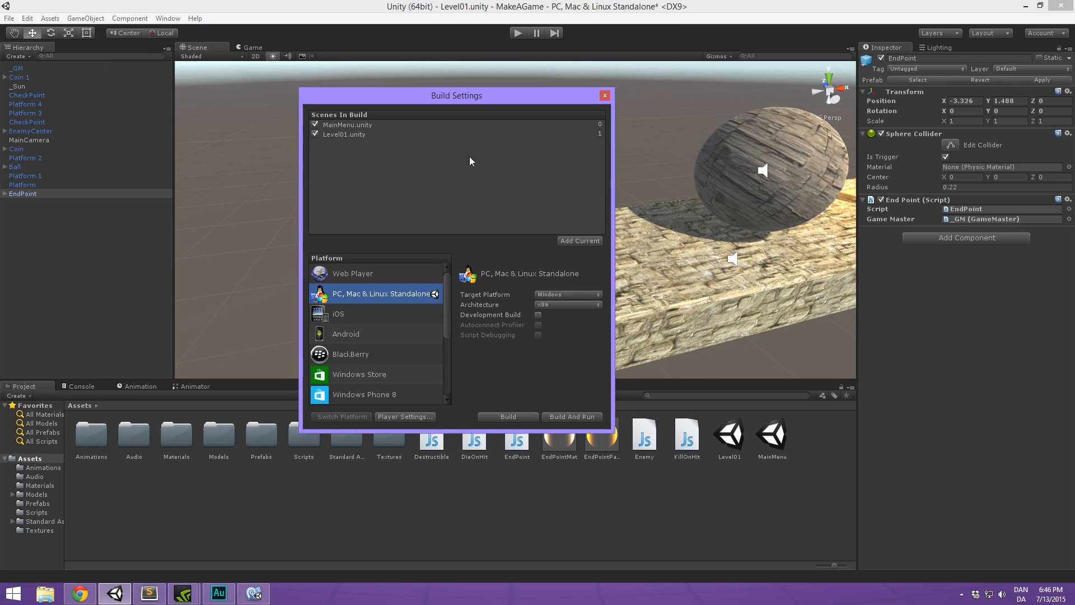
{"action": "left_click_drag", "start_coordinate": [444, 99], "coordinate": [504, 56]}
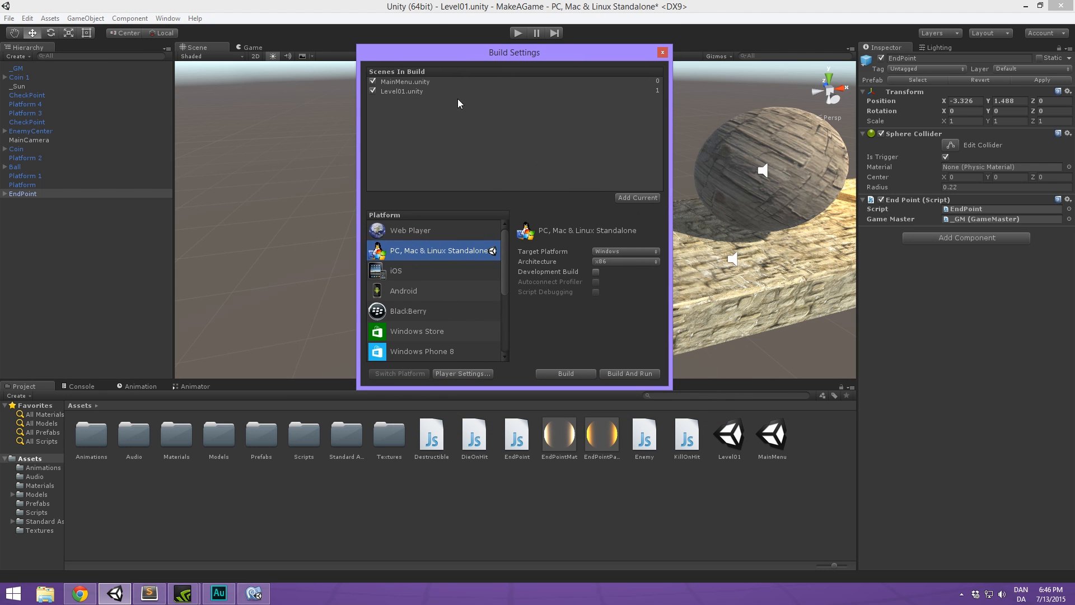
{"action": "left_click", "coordinate": [406, 92]}
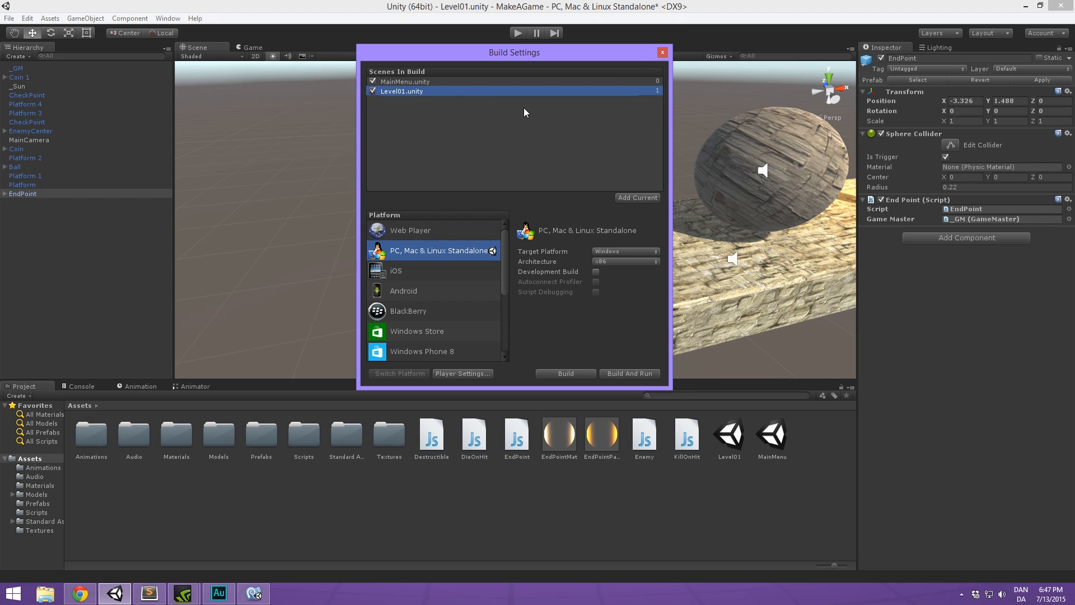
{"action": "left_click", "coordinate": [662, 53]}
Assign _GM as the EndPoint's Game Master and run the level, rolling the ball into the end point.
{"action": "left_click", "coordinate": [38, 195]}
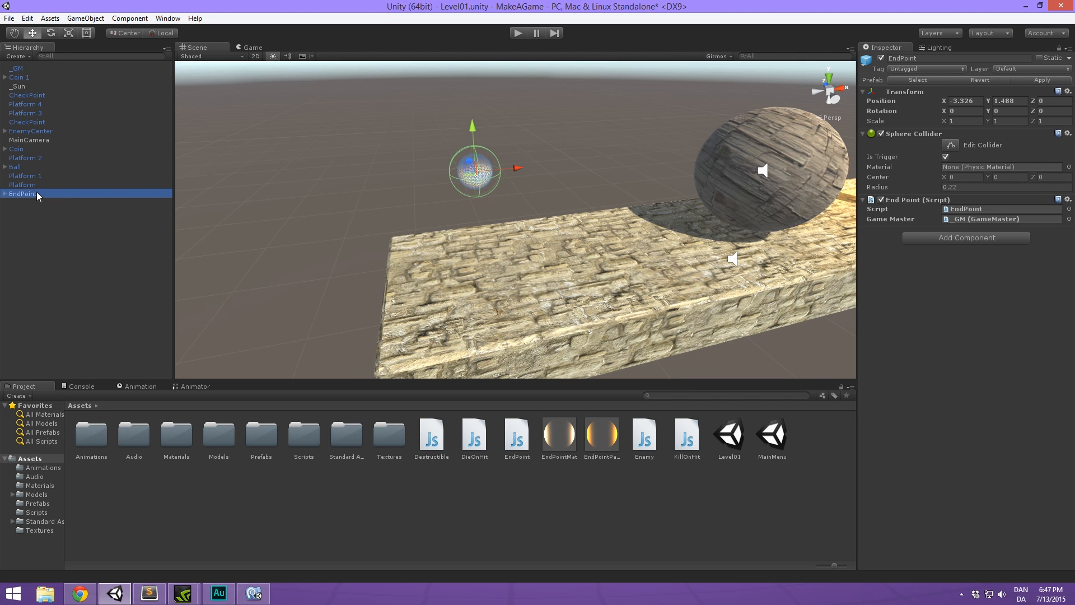
{"action": "left_click_drag", "start_coordinate": [33, 68], "coordinate": [965, 220]}
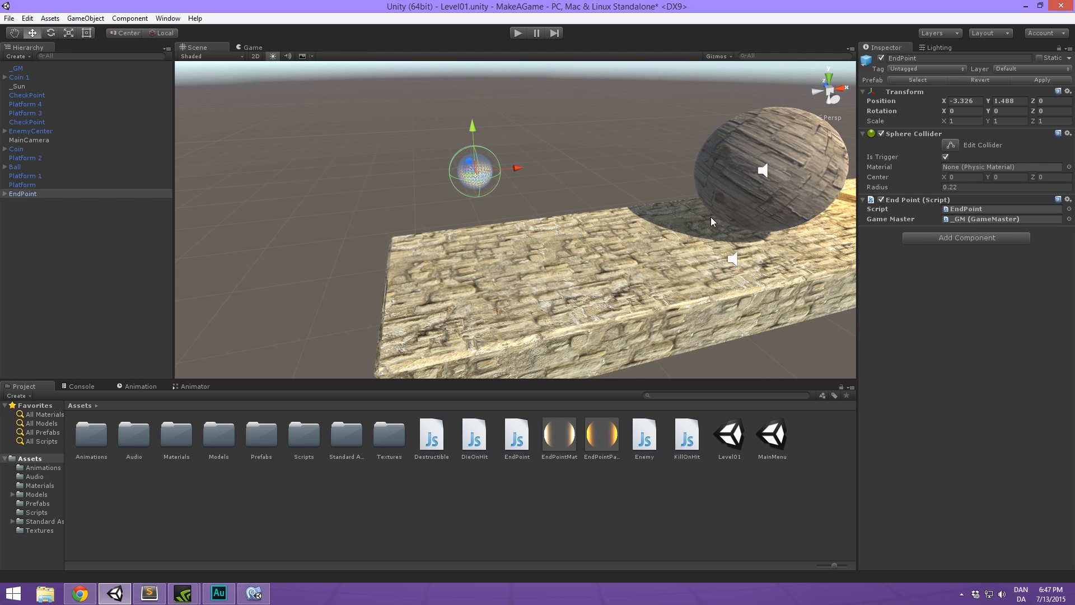
{"action": "key", "text": "ctrl+p"}
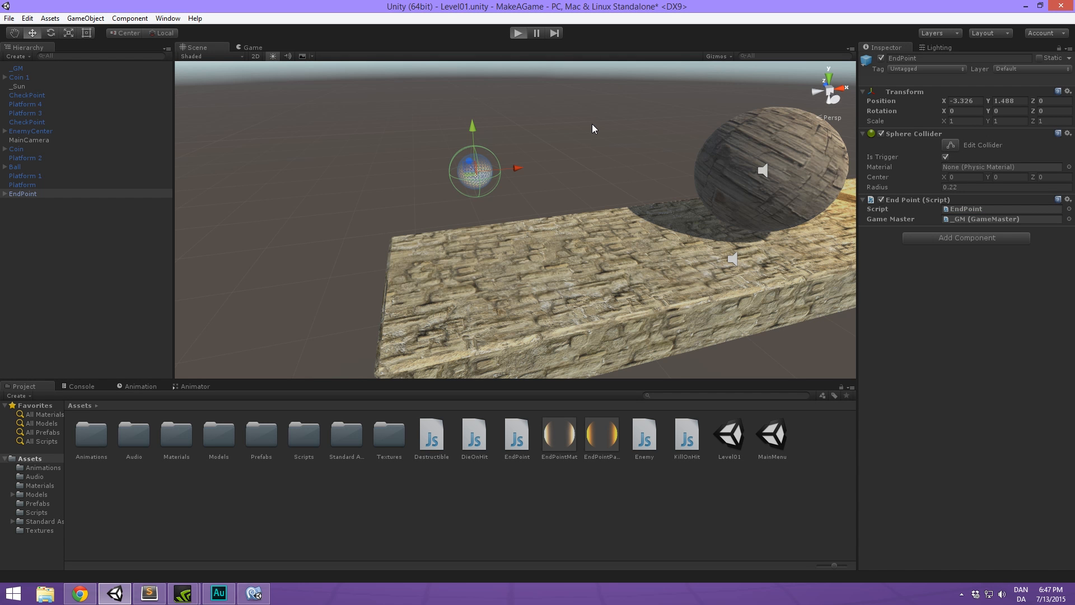
{"action": "key", "text": "a"}
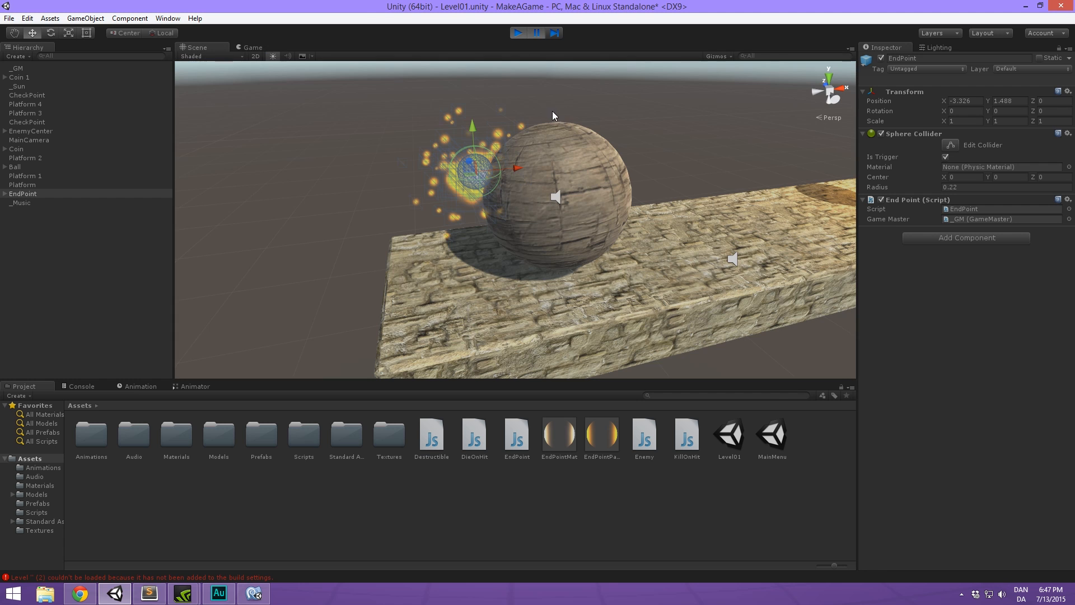
Inspect the error logged by the end point trigger, stop the level, and clear the console.
{"action": "left_click", "coordinate": [154, 577]}
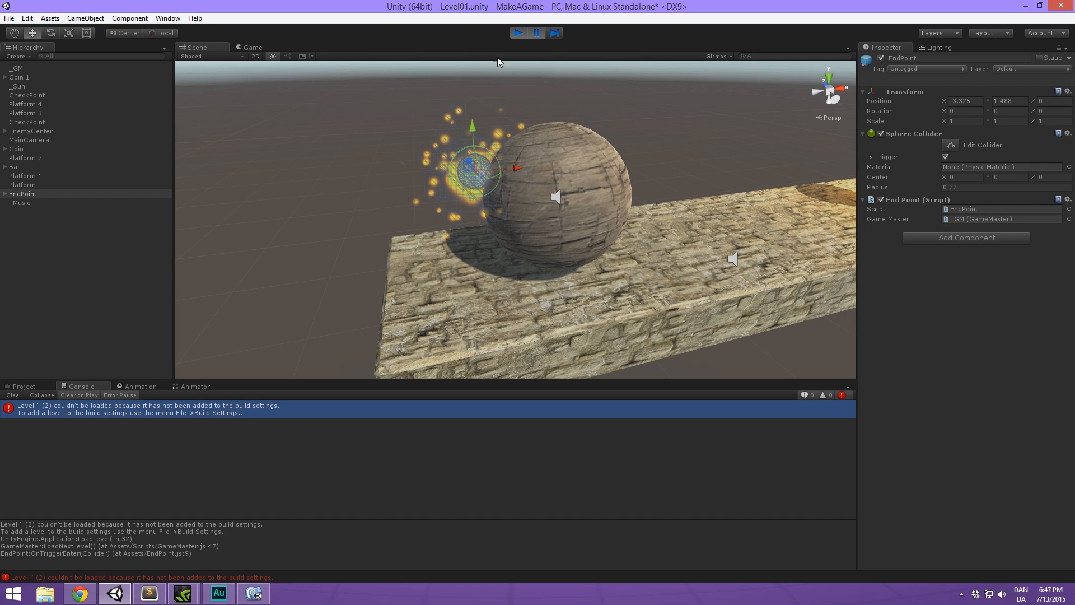
{"action": "left_click", "coordinate": [514, 32]}
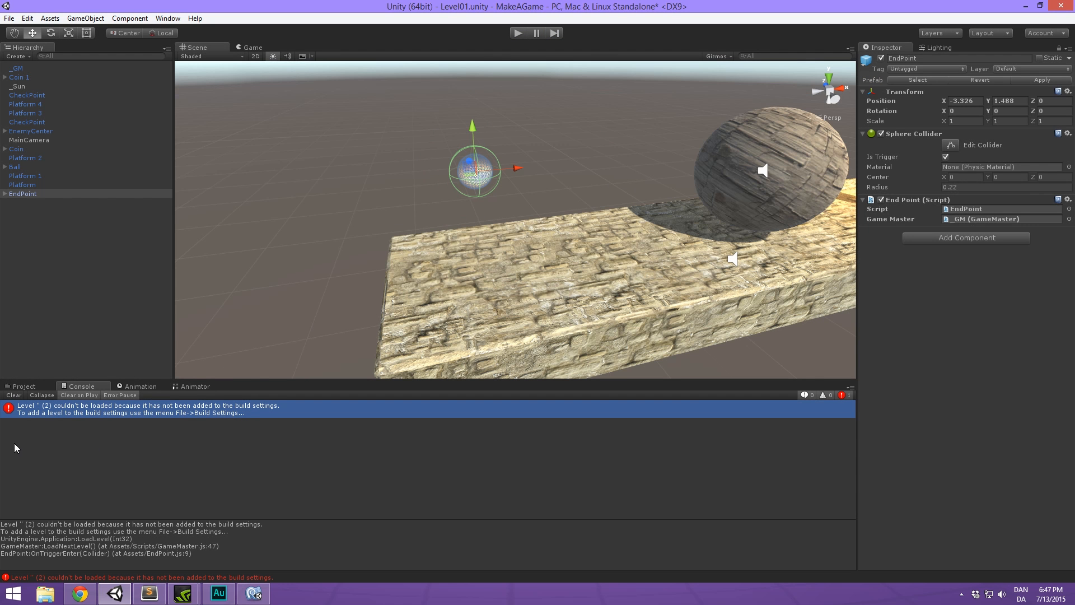
{"action": "left_click", "coordinate": [12, 395]}
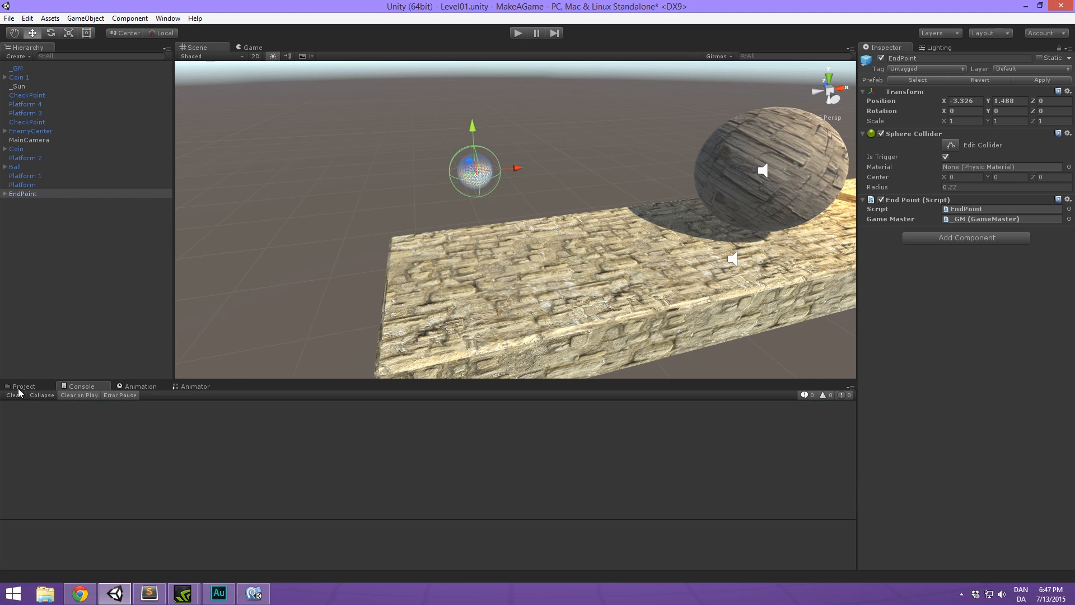
Return to the project assets and duplicate the Level01 scene.
{"action": "left_click", "coordinate": [23, 386]}
{"action": "scroll", "coordinate": [593, 222], "scroll_direction": "down", "scroll_amount": 5}
{"action": "scroll", "coordinate": [593, 224], "scroll_direction": "down", "scroll_amount": 4}
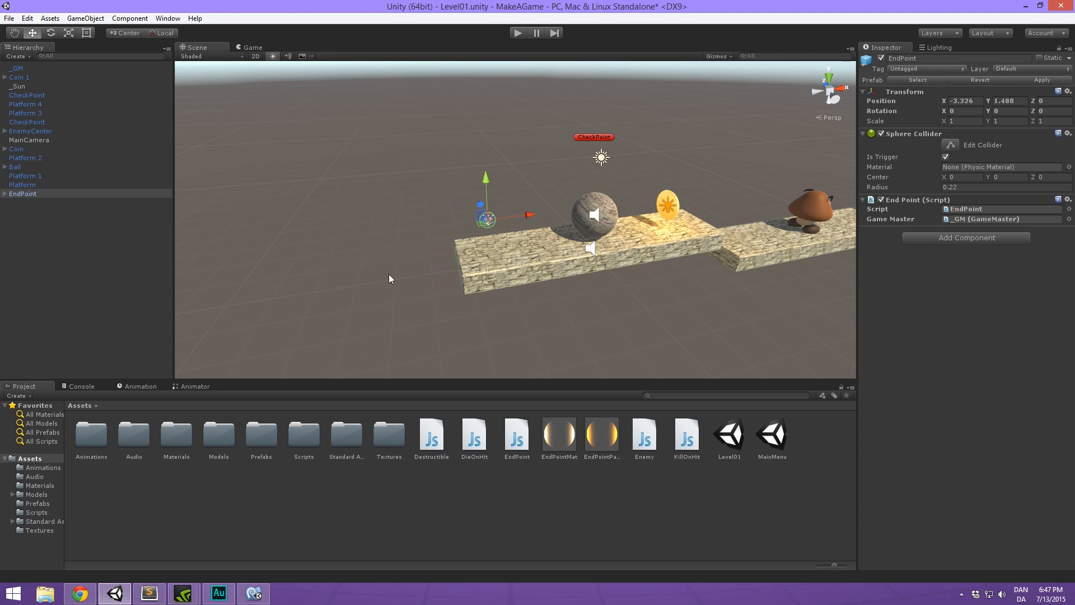
{"action": "left_click", "coordinate": [727, 507]}
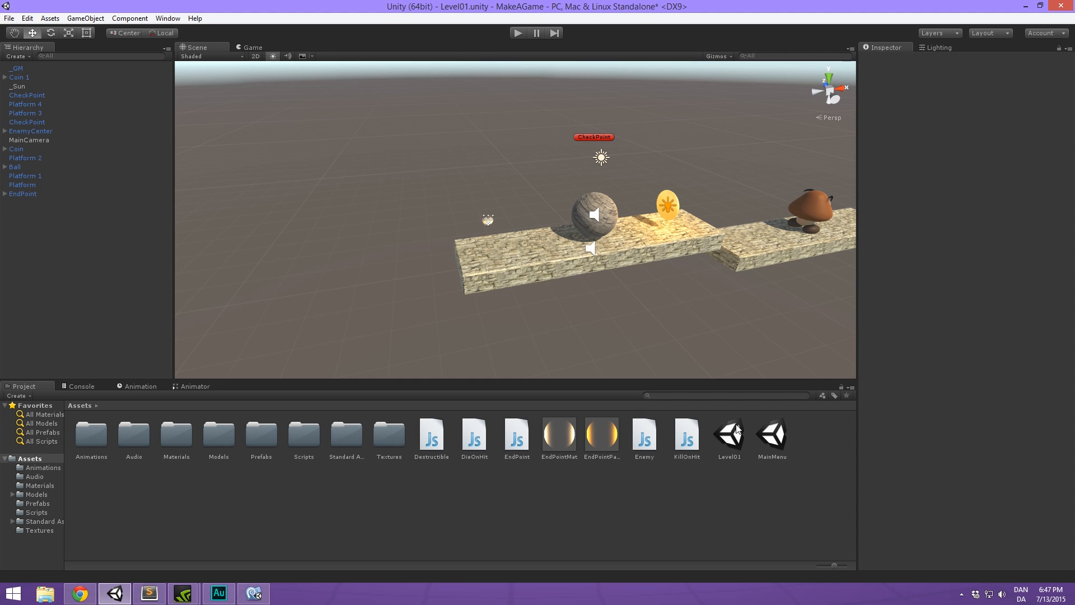
{"action": "left_click", "coordinate": [737, 430]}
{"action": "key", "text": "ctrl+d"}
Open the Level02 scene, saving the pending changes to Level01, and check which objects the copy contains.
{"action": "double_click", "coordinate": [773, 454]}
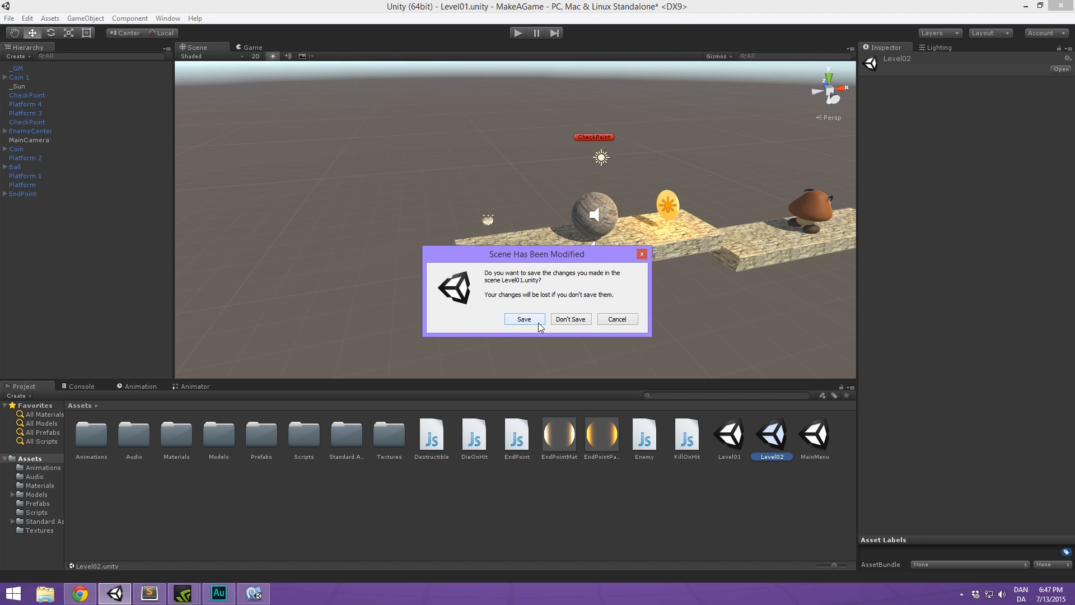
{"action": "left_click", "coordinate": [539, 324]}
{"action": "middle_click_drag", "start_coordinate": [807, 367], "coordinate": [687, 345]}
{"action": "scroll", "coordinate": [660, 372], "scroll_direction": "up", "scroll_amount": 3}
{"action": "left_click", "coordinate": [728, 434]}
{"action": "left_click", "coordinate": [771, 436]}
{"action": "middle_click_drag", "start_coordinate": [521, 223], "coordinate": [550, 247]}
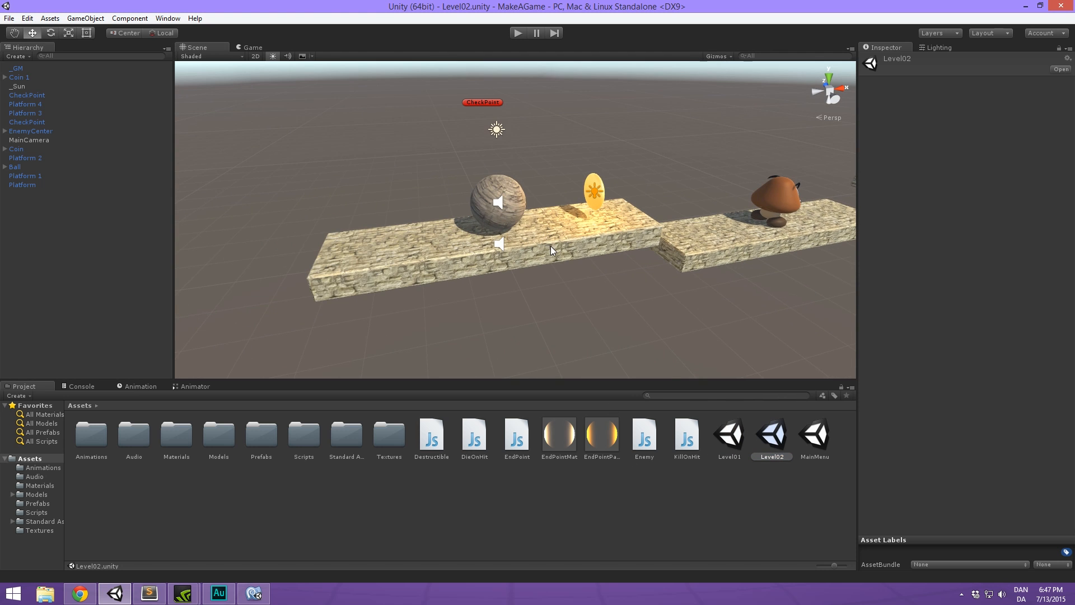
Delete the Level02 scene asset and reopen the Level01 scene.
{"action": "left_click", "coordinate": [774, 440]}
{"action": "key", "text": "Delete"}
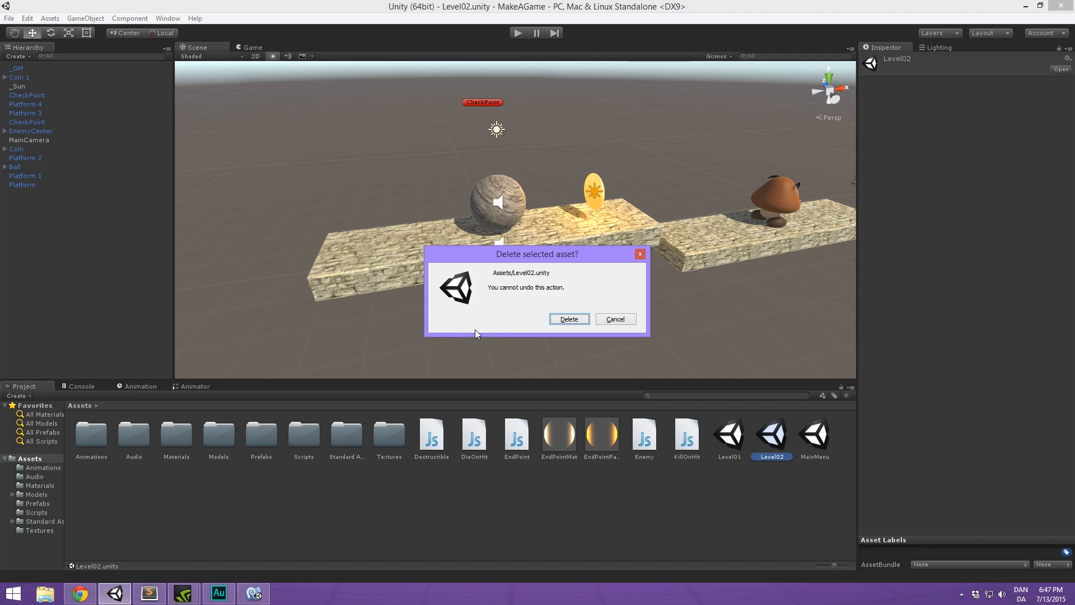
{"action": "left_click", "coordinate": [574, 321]}
{"action": "left_click", "coordinate": [747, 442]}
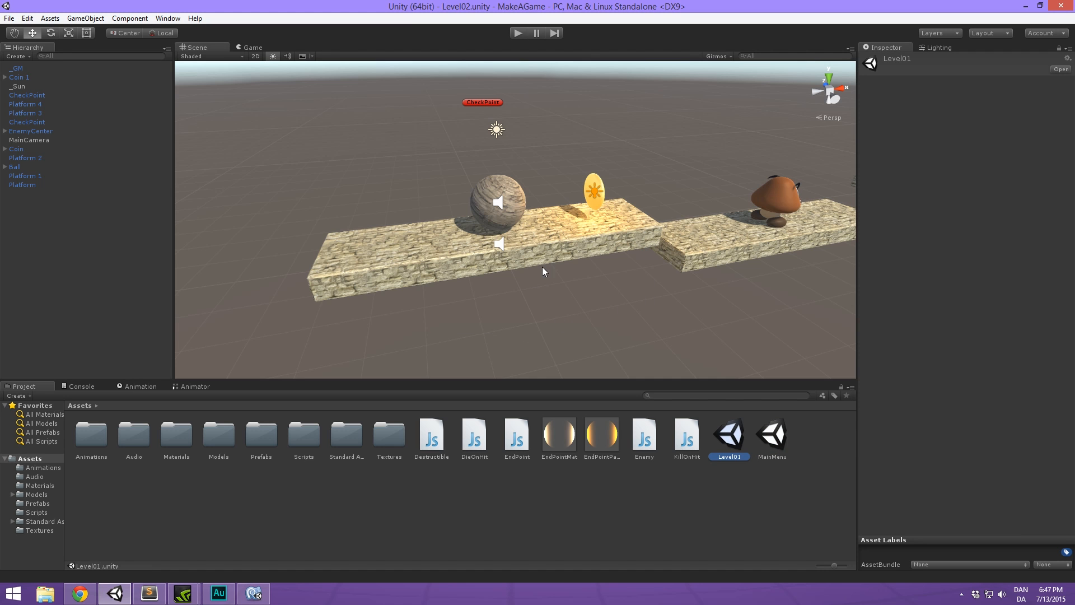
{"action": "double_click", "coordinate": [731, 440]}
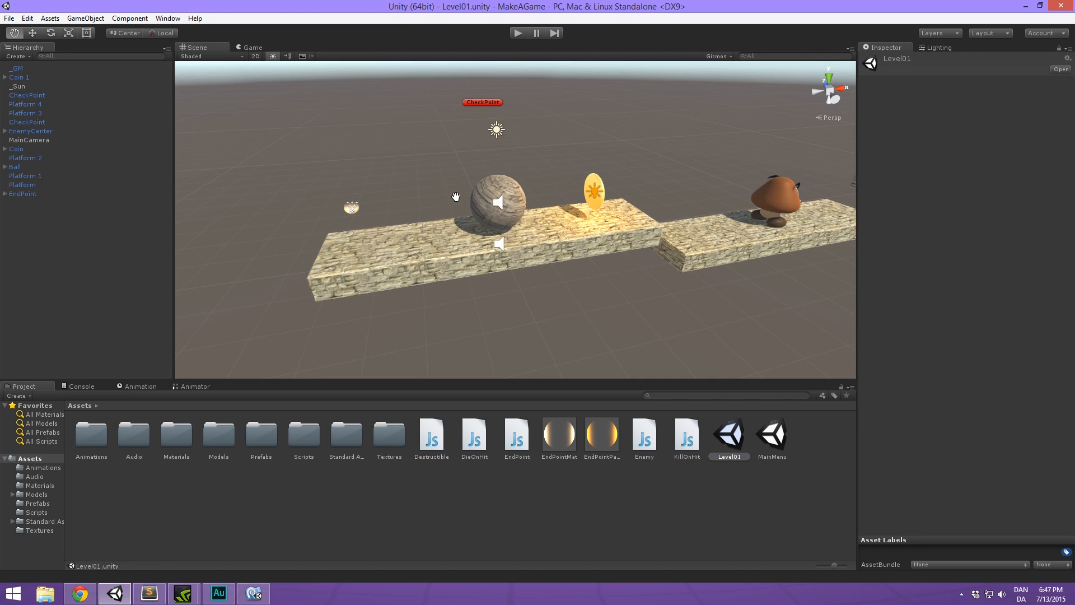
Frame the EndPoint object in Level01 and apply its changes to the prefab.
{"action": "middle_click_drag", "start_coordinate": [456, 196], "coordinate": [462, 206]}
{"action": "left_click", "coordinate": [24, 195]}
{"action": "key", "text": "f"}
{"action": "left_click_drag", "start_coordinate": [514, 285], "coordinate": [504, 232], "text": "alt"}
{"action": "scroll", "coordinate": [526, 227], "scroll_direction": "down", "scroll_amount": 10}
{"action": "left_click", "coordinate": [1031, 80]}
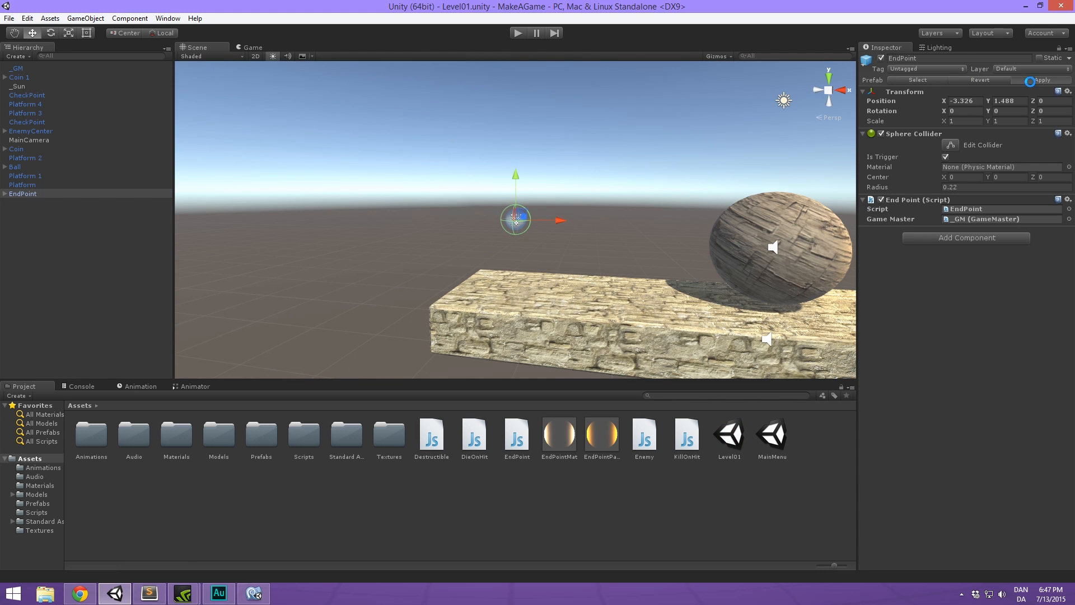
{"action": "left_click", "coordinate": [745, 530]}
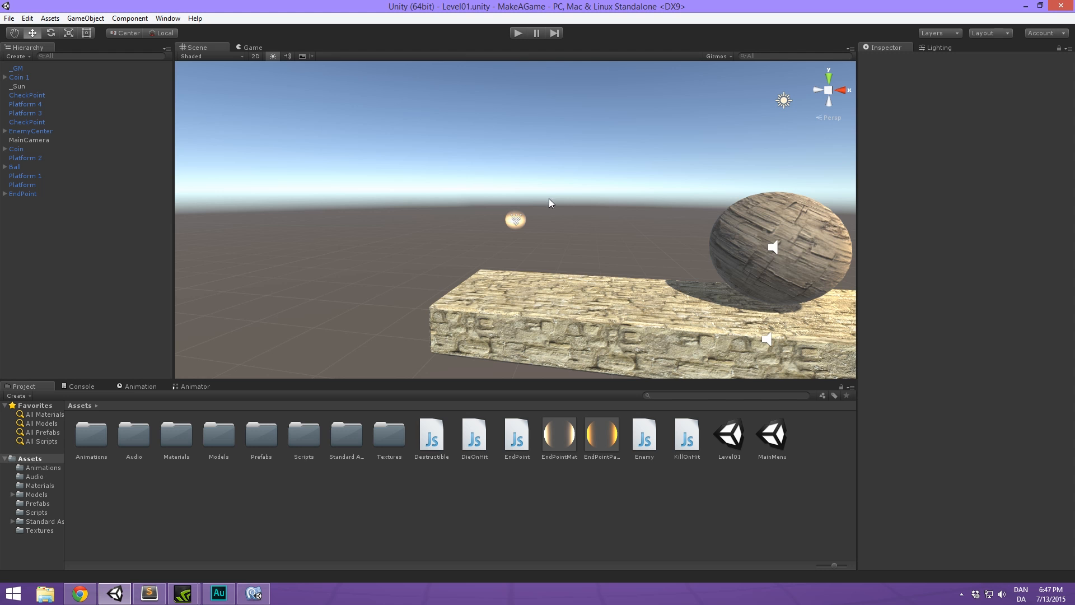
Duplicate the saved Level01 scene again to create the second level.
{"action": "left_click_drag", "start_coordinate": [549, 198], "coordinate": [591, 207], "text": "alt"}
{"action": "left_click", "coordinate": [721, 437]}
{"action": "key", "text": "ctrl+d"}
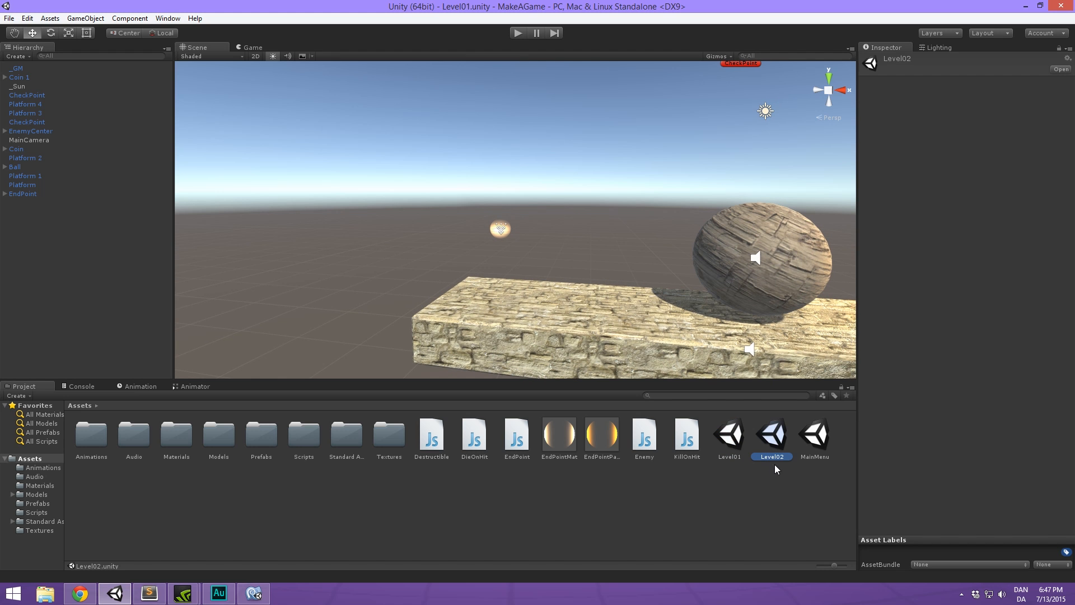
Open the Level02 scene and add a cube above its first platform, at a height of about 3.96.
{"action": "double_click", "coordinate": [773, 440]}
{"action": "middle_click_drag", "start_coordinate": [724, 232], "coordinate": [537, 195]}
{"action": "scroll", "coordinate": [537, 193], "scroll_direction": "down", "scroll_amount": 9}
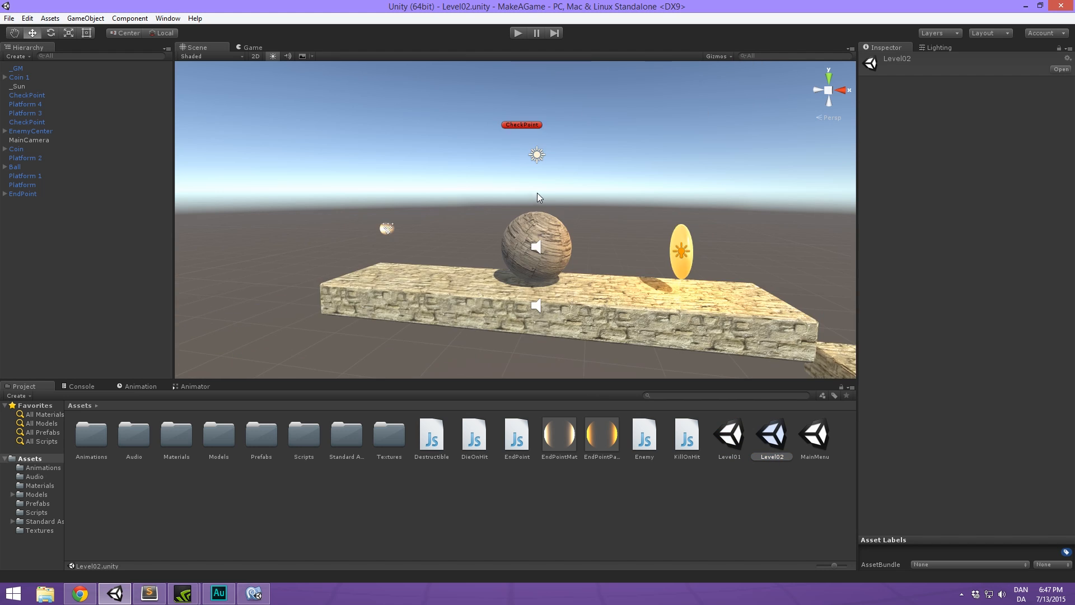
{"action": "middle_click_drag", "start_coordinate": [649, 213], "coordinate": [569, 205]}
{"action": "scroll", "coordinate": [569, 204], "scroll_direction": "down", "scroll_amount": 7}
{"action": "scroll", "coordinate": [552, 187], "scroll_direction": "down", "scroll_amount": 2}
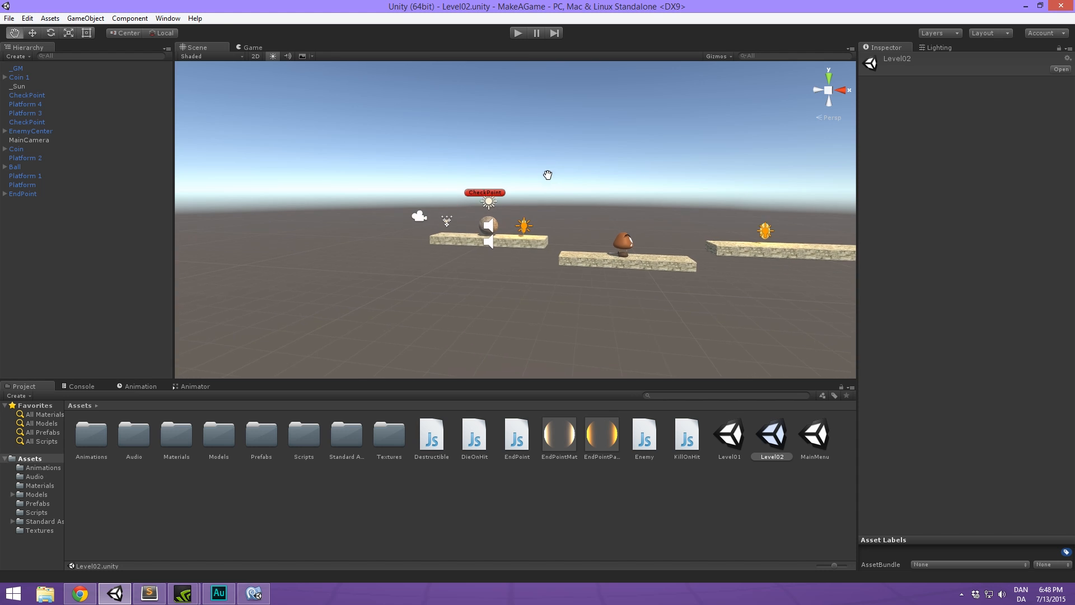
{"action": "left_click", "coordinate": [84, 18]}
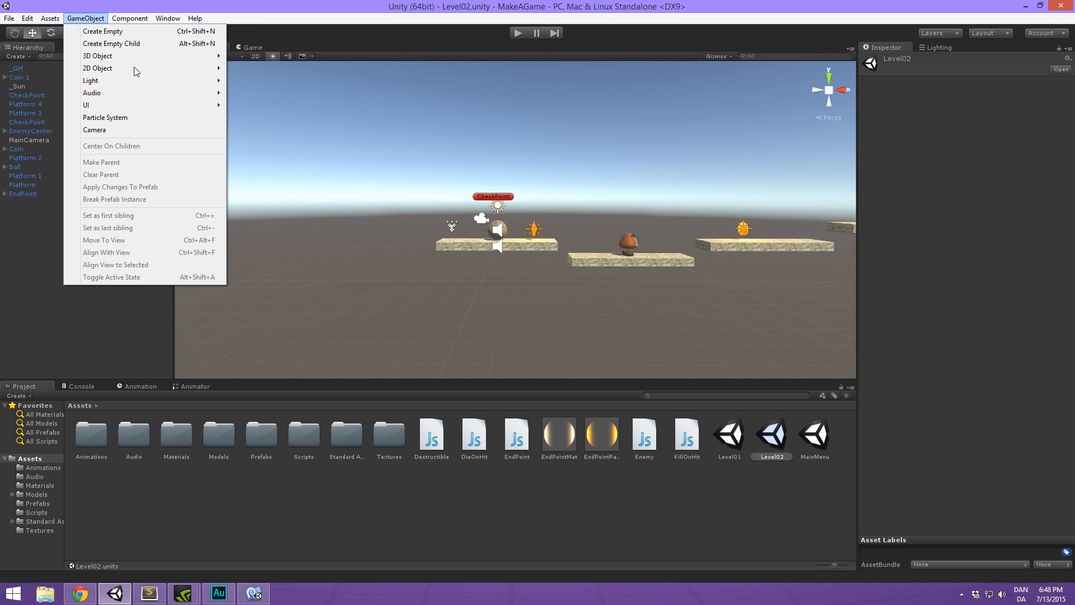
{"action": "mouse_move", "coordinate": [144, 58]}
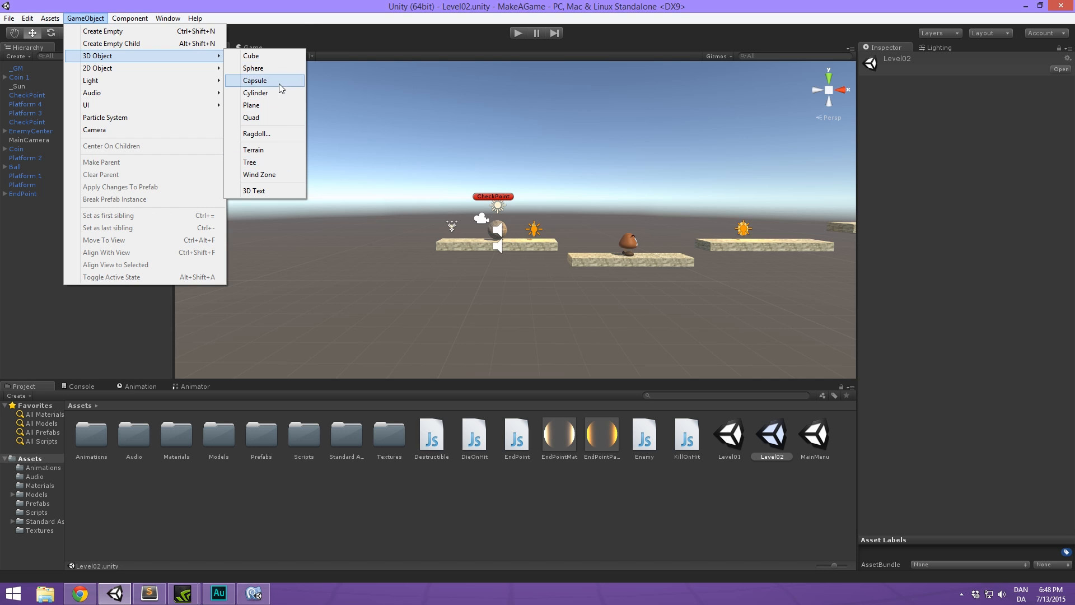
{"action": "left_click", "coordinate": [278, 56]}
{"action": "left_click_drag", "start_coordinate": [516, 177], "coordinate": [532, 151]}
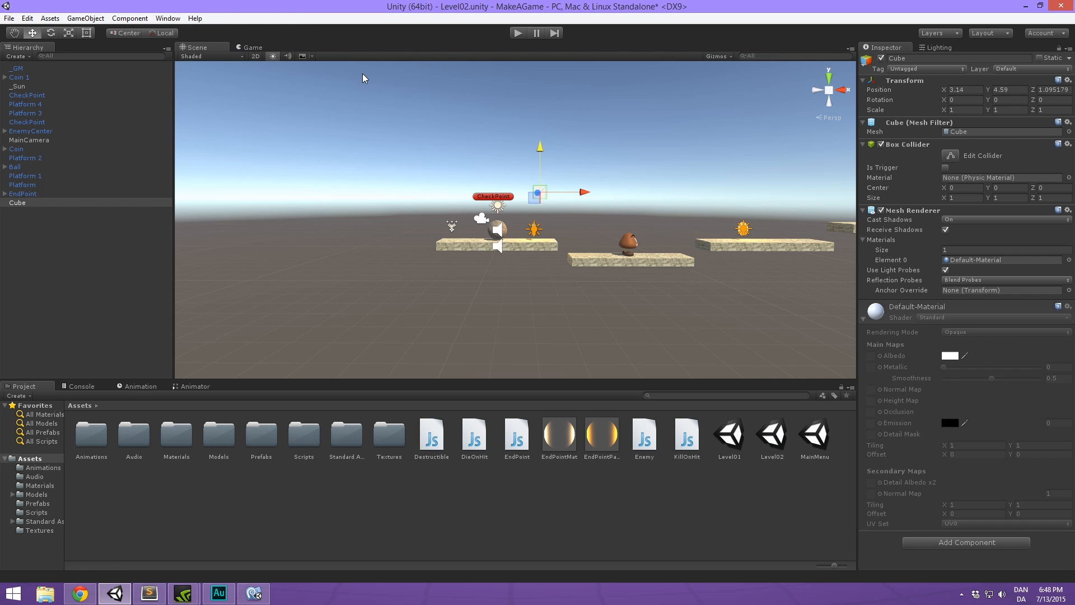
Check the new cube in the game view and save the Level02 scene.
{"action": "left_click", "coordinate": [264, 48]}
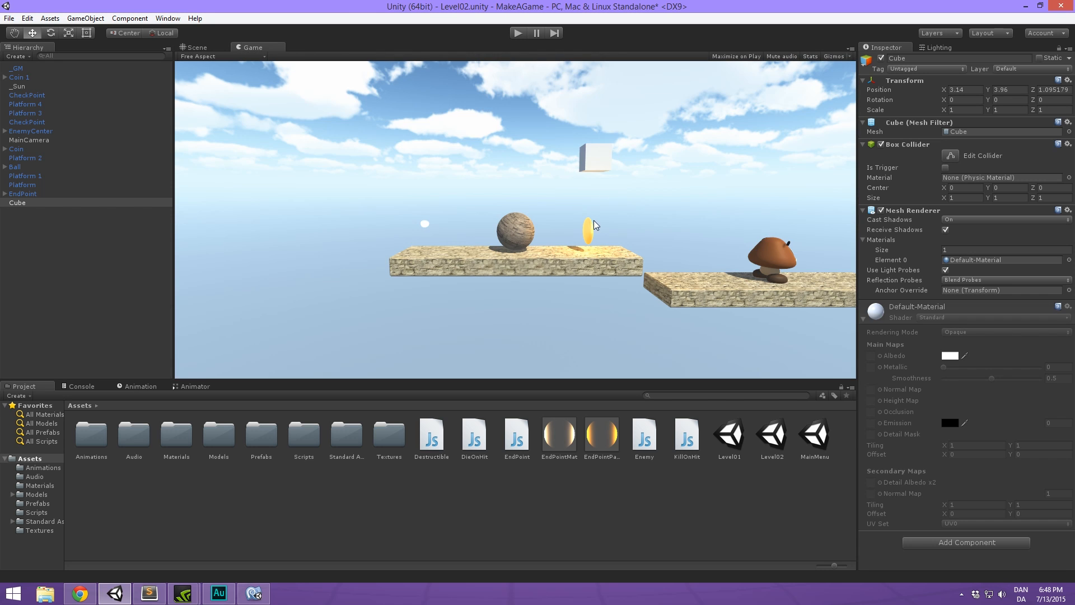
{"action": "left_click", "coordinate": [670, 492]}
{"action": "key", "text": "ctrl+s"}
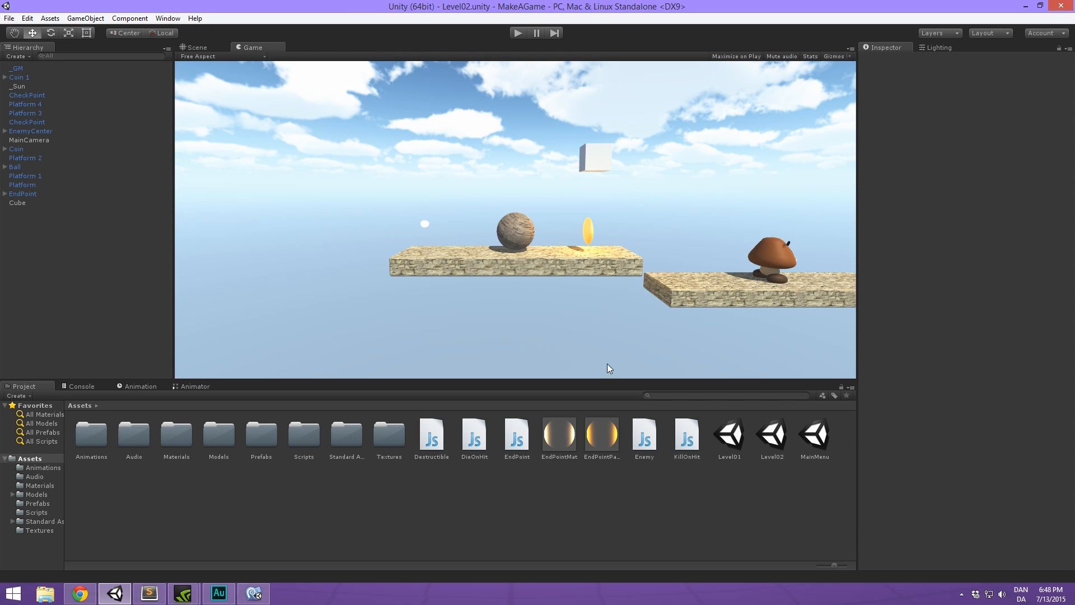
Open the MainMenu scene and play-test Level01 from its Play Game option, rolling the ball to the end point before stopping.
{"action": "double_click", "coordinate": [816, 435]}
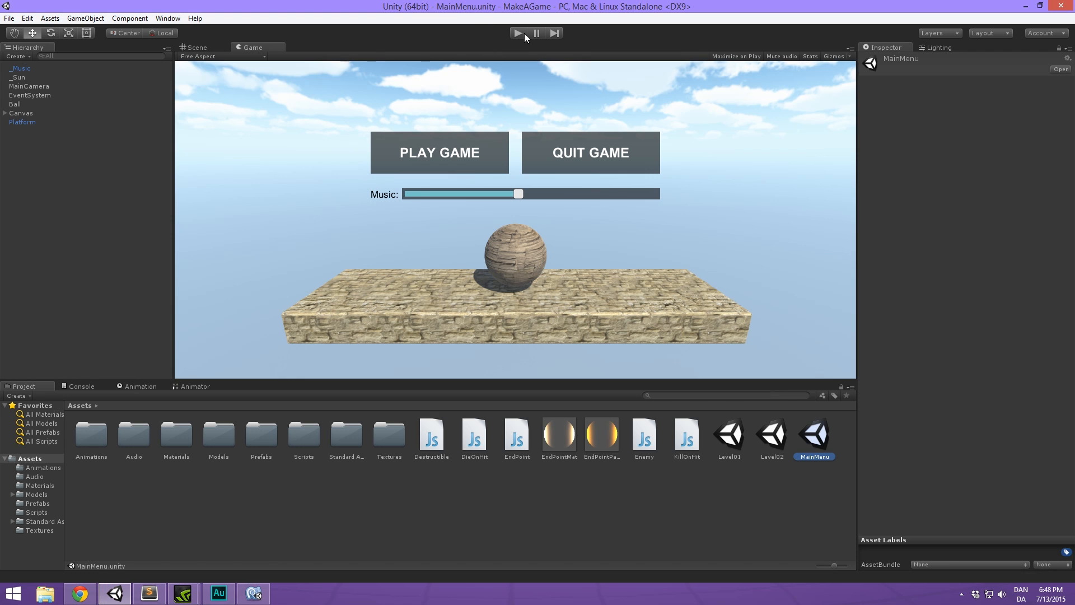
{"action": "left_click", "coordinate": [523, 32]}
{"action": "left_click", "coordinate": [439, 152]}
{"action": "key", "text": "a"}
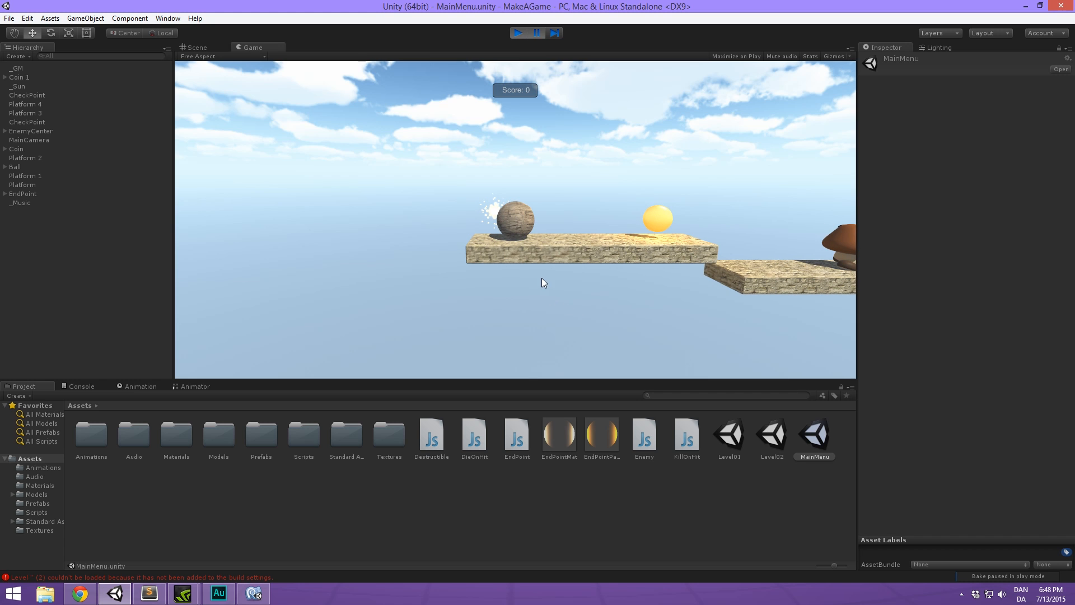
{"action": "left_click", "coordinate": [518, 32]}
Add the Level02 scene to the scenes in the build settings, after Level01.
{"action": "left_click", "coordinate": [9, 18]}
{"action": "left_click", "coordinate": [69, 127]}
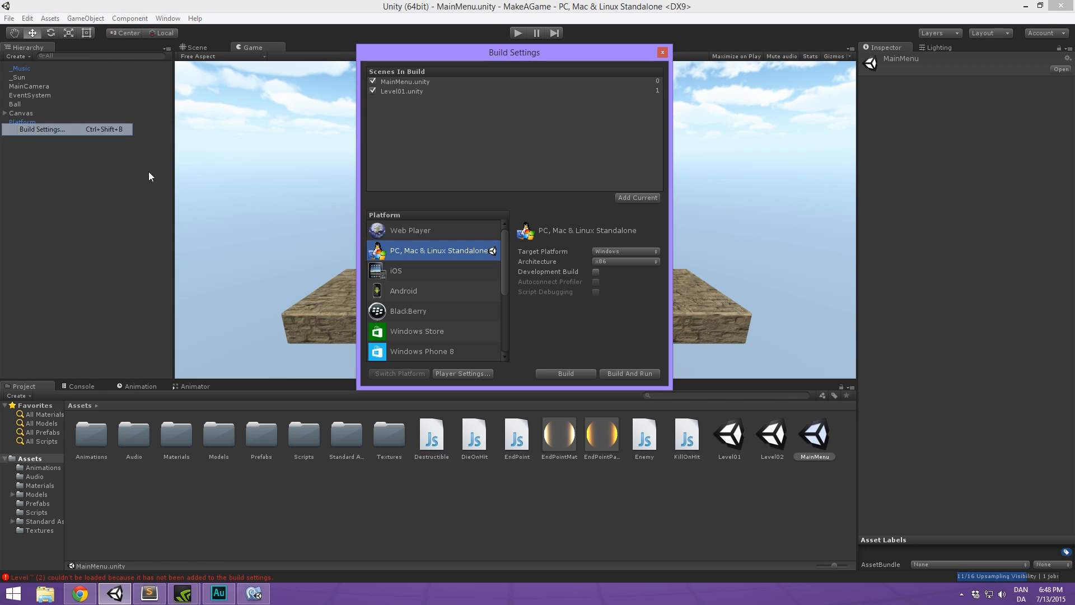
{"action": "left_click_drag", "start_coordinate": [771, 435], "coordinate": [469, 123]}
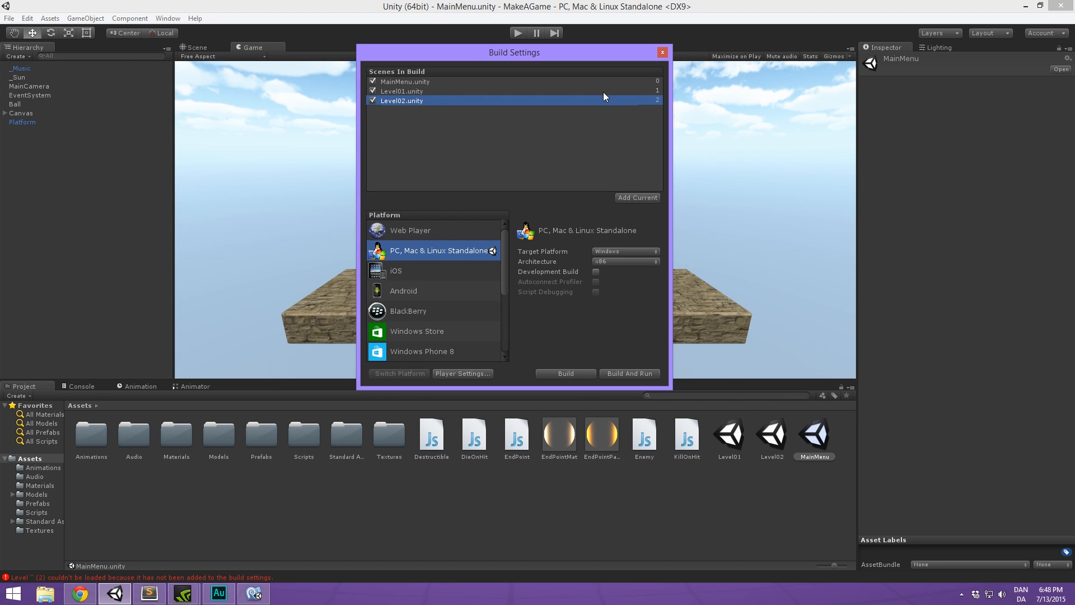
{"action": "left_click", "coordinate": [661, 54]}
Play-test from the main menu through the Level01 end point to check the transition to Level02, and stop the game.
{"action": "left_click", "coordinate": [519, 32]}
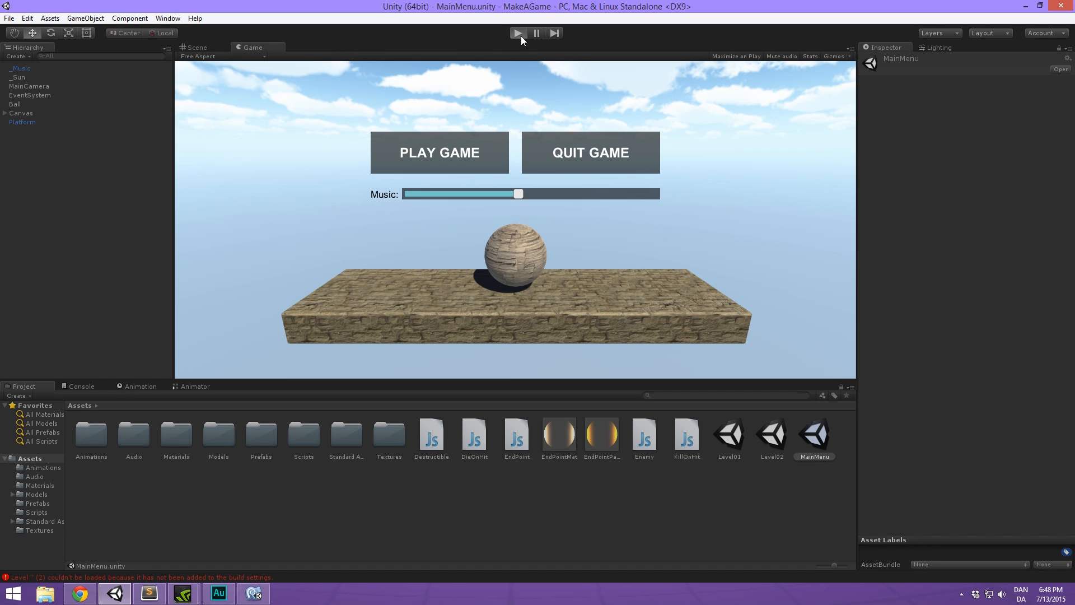
{"action": "left_click", "coordinate": [425, 155]}
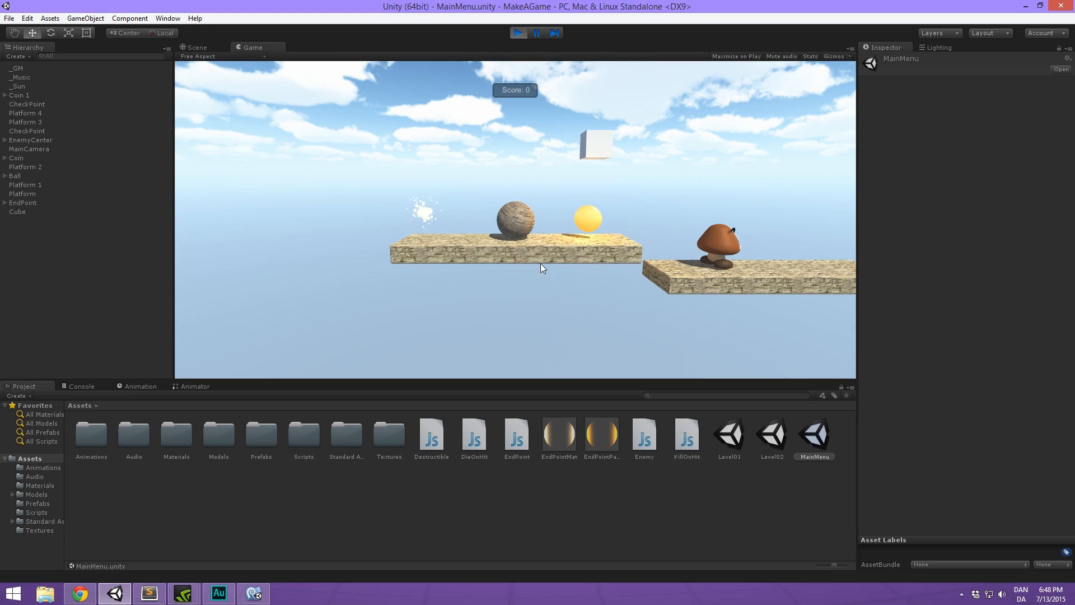
{"action": "left_click", "coordinate": [518, 32]}
{"action": "left_click", "coordinate": [694, 529]}
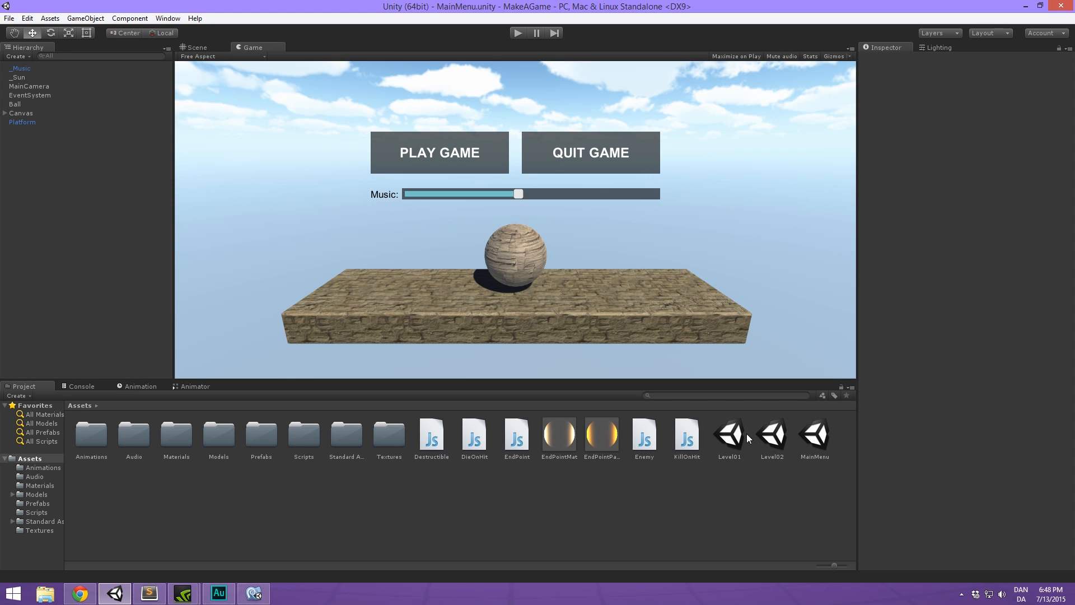
Open the Level01 scene and switch to the GameMaster.js script in MonoDevelop.
{"action": "double_click", "coordinate": [730, 435]}
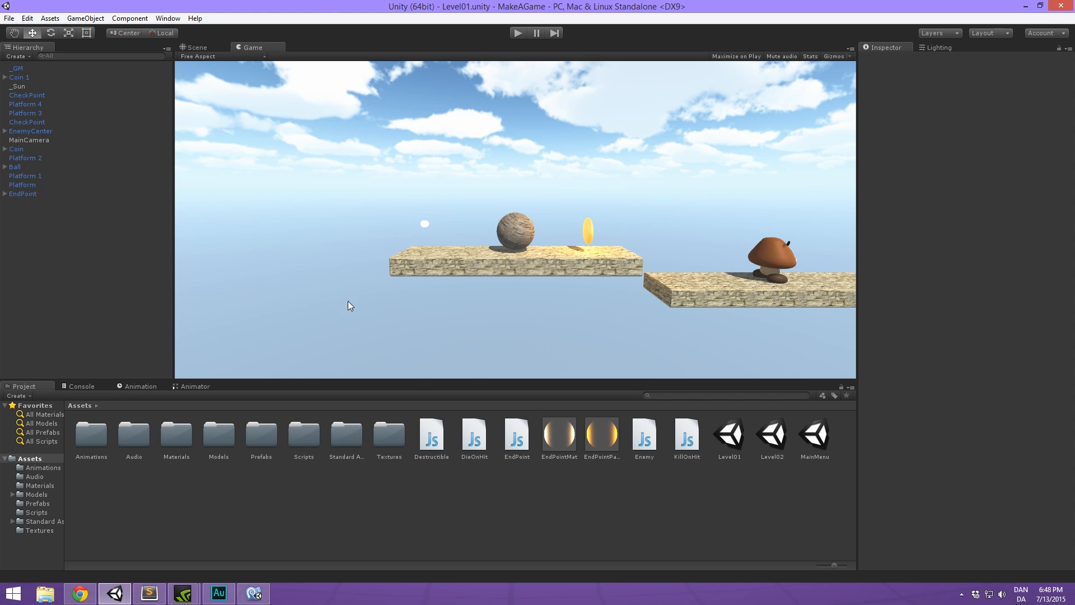
{"action": "left_click", "coordinate": [286, 590]}
{"action": "left_click", "coordinate": [254, 593]}
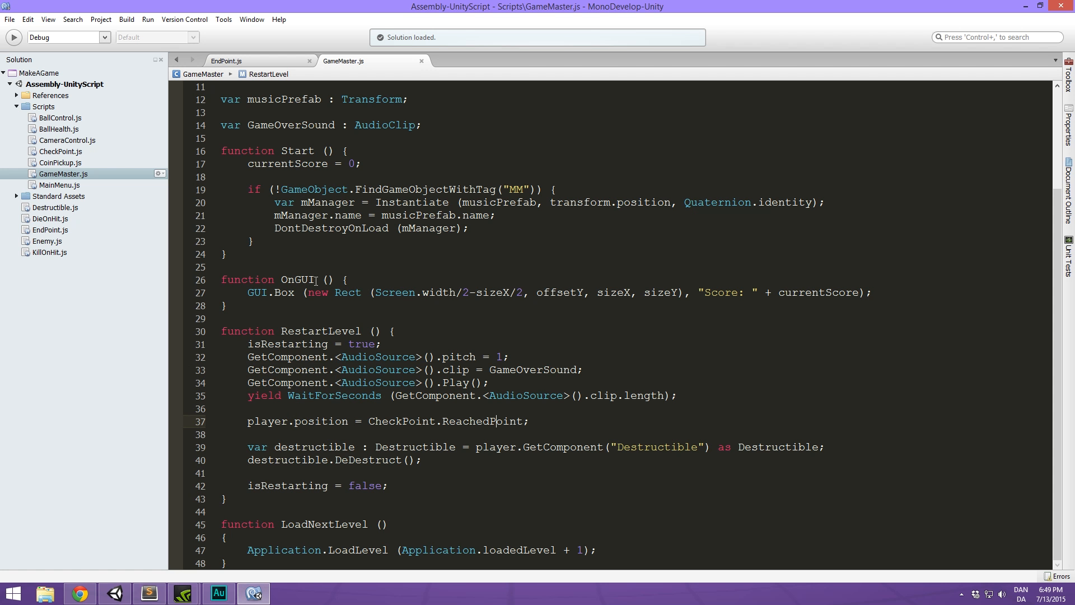
Examine how GameMaster.js declares the static currentScore variable and resets it in the Start function.
{"action": "left_click", "coordinate": [359, 135]}
{"action": "left_click_drag", "start_coordinate": [449, 112], "coordinate": [221, 113]}
{"action": "left_click", "coordinate": [369, 112]}
{"action": "left_click", "coordinate": [335, 113]}
{"action": "double_click", "coordinate": [228, 112]}
{"action": "double_click", "coordinate": [338, 116]}
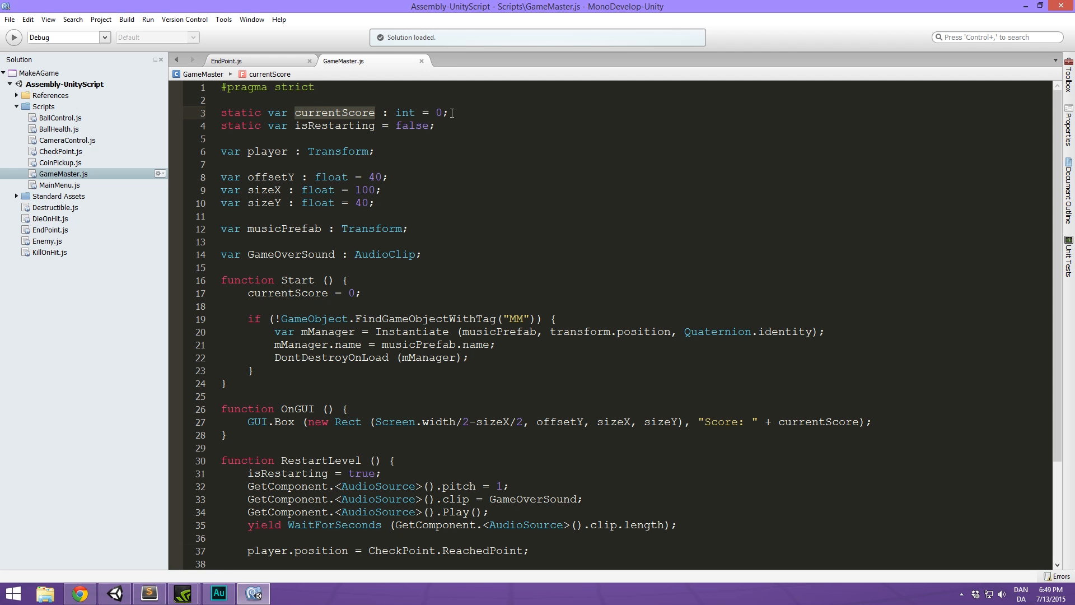
{"action": "scroll", "coordinate": [415, 200], "scroll_direction": "down", "scroll_amount": 3}
{"action": "left_click", "coordinate": [415, 200]}
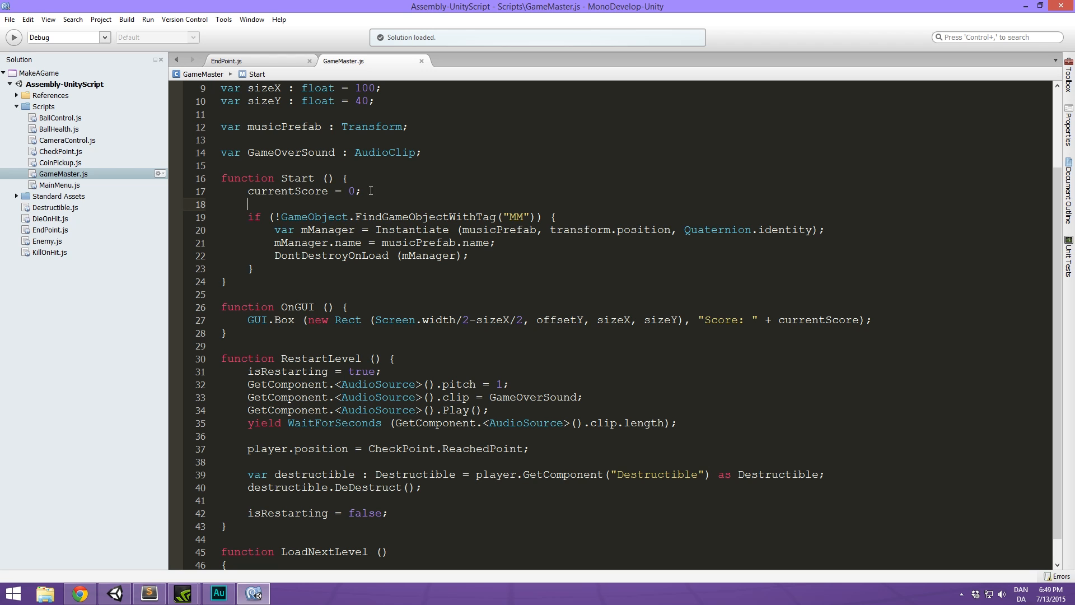
{"action": "left_click", "coordinate": [331, 190]}
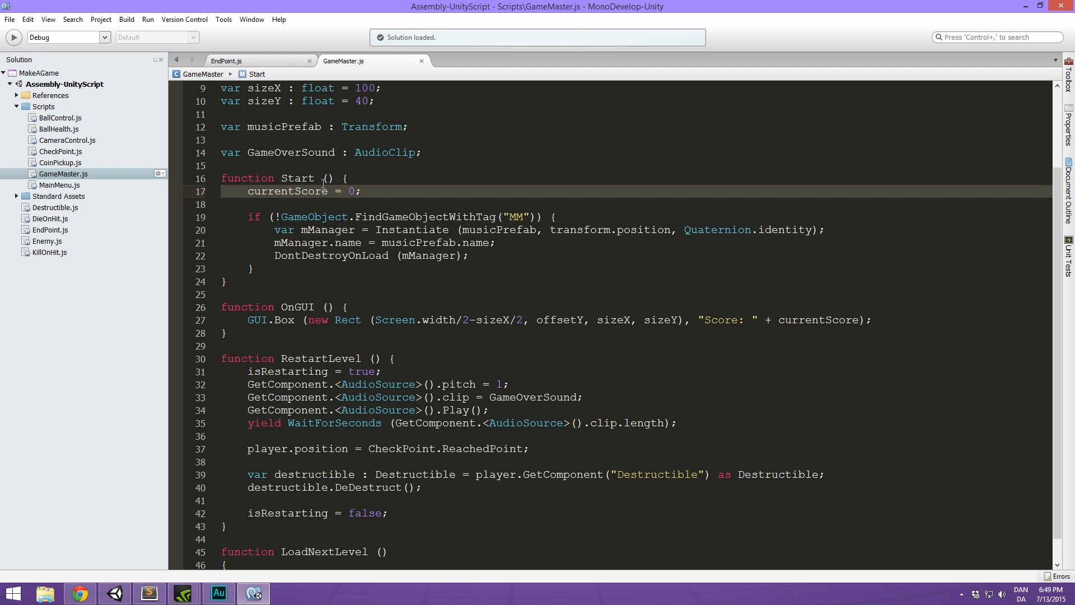
{"action": "scroll", "coordinate": [336, 174], "scroll_direction": "up", "scroll_amount": 3}
{"action": "left_click", "coordinate": [403, 150]}
Declare a static variable below currentScore with the line "static var finalScore : int = 0;".
{"action": "left_click", "coordinate": [493, 117]}
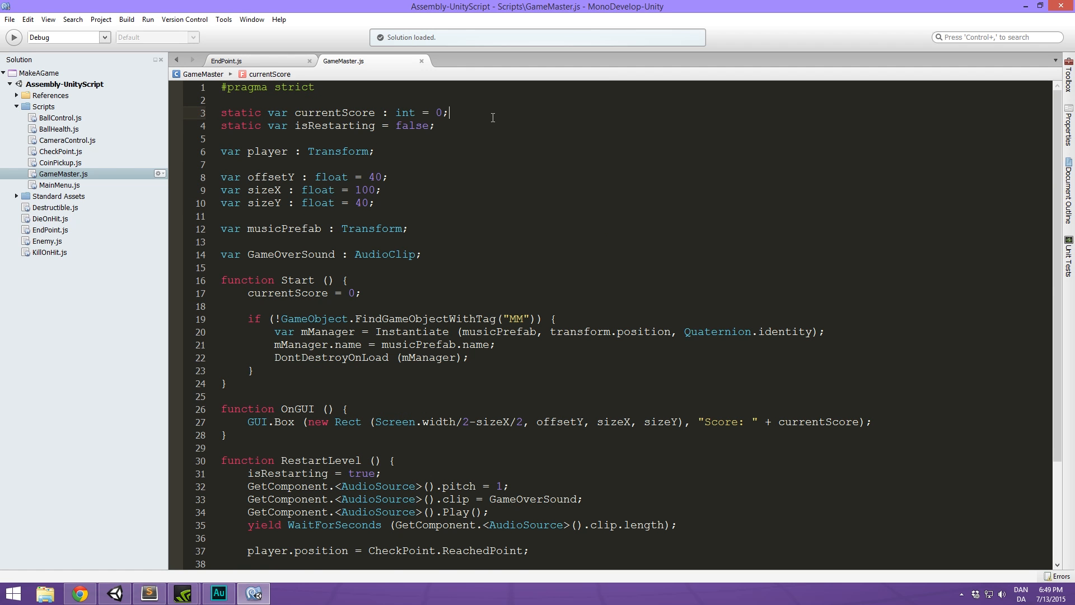
{"action": "key", "text": "Return"}
{"action": "type", "text": "static v"}
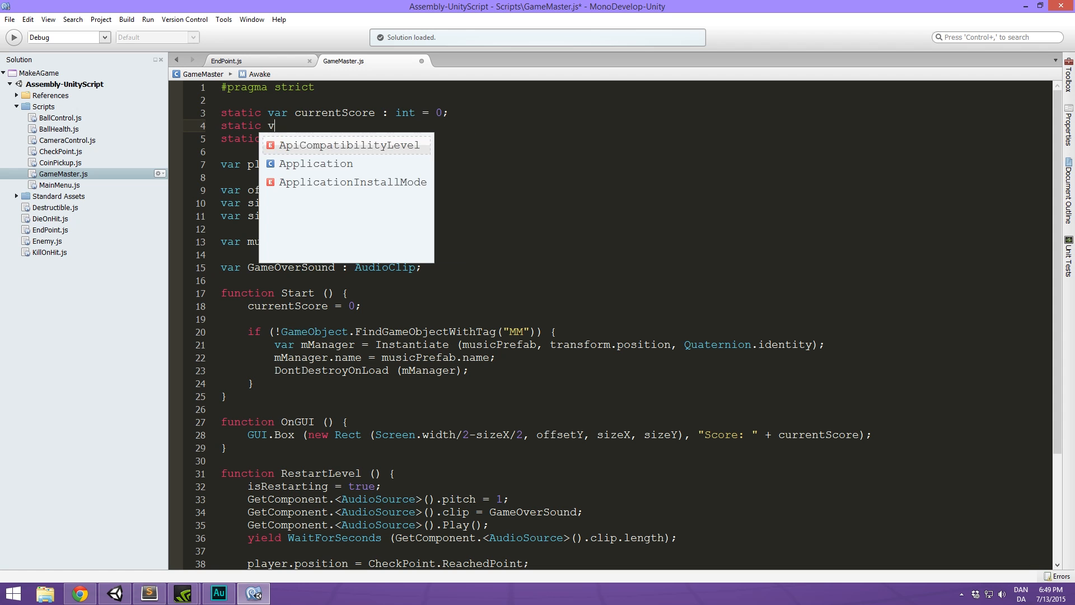
{"action": "type", "text": "ar finalS"}
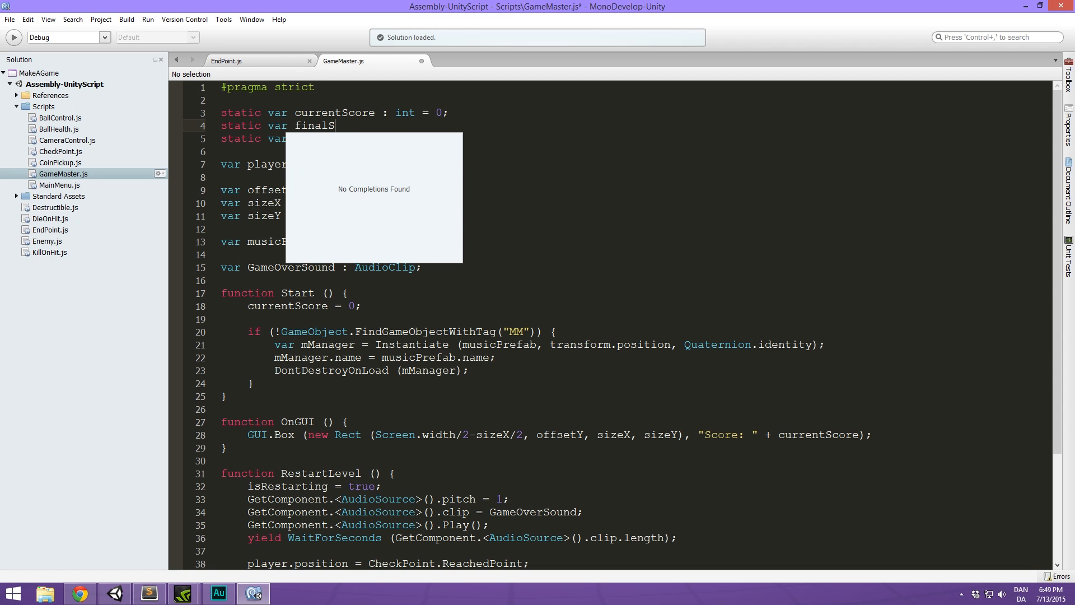
{"action": "type", "text": "core : int "}
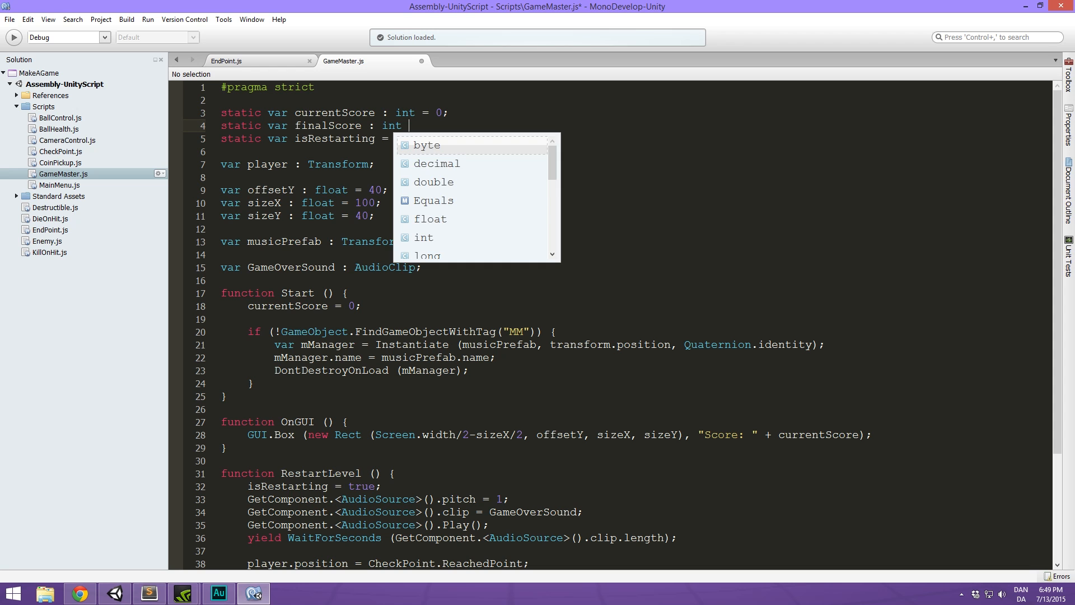
{"action": "type", "text": "= 0;"}
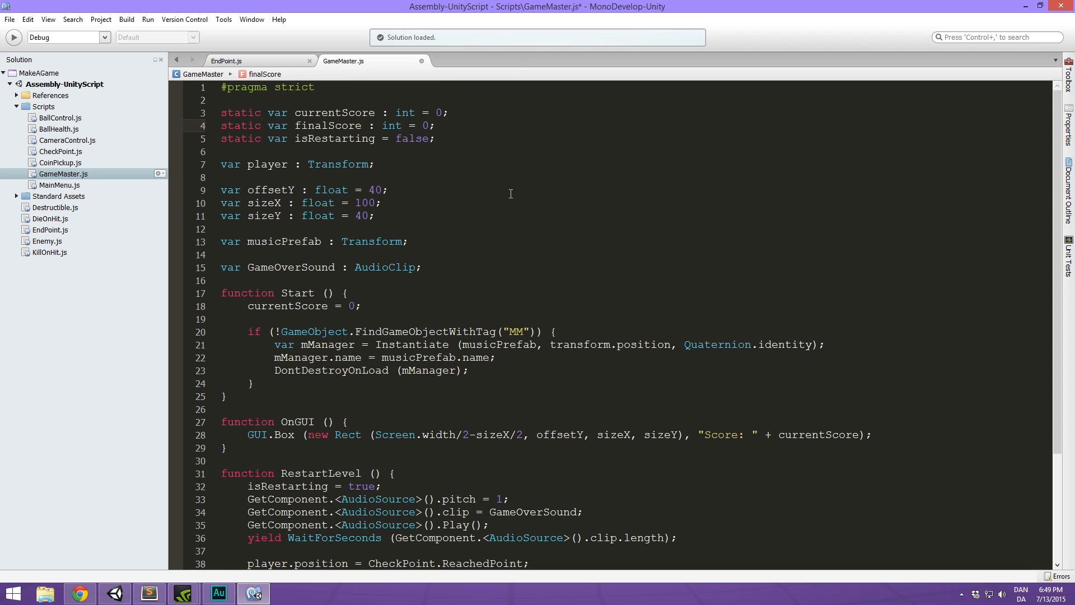
Add "finalScore += currentScore;" before the level load in the LoadNextLevel function and save the script.
{"action": "scroll", "coordinate": [533, 175], "scroll_direction": "down", "scroll_amount": 4}
{"action": "left_click", "coordinate": [524, 293]}
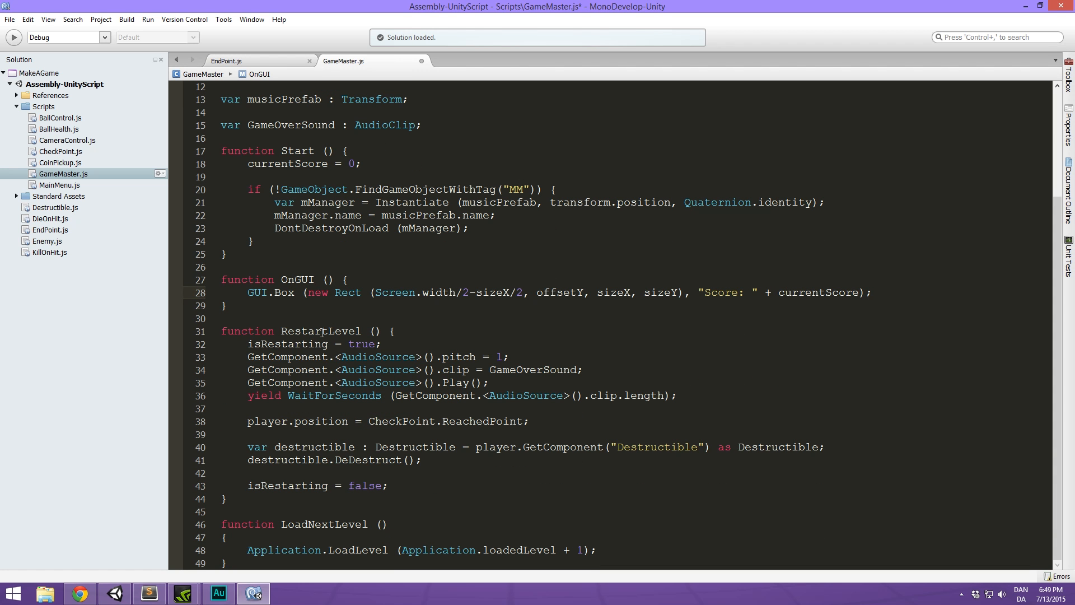
{"action": "double_click", "coordinate": [364, 188]}
{"action": "left_click", "coordinate": [353, 164]}
{"action": "left_click", "coordinate": [420, 228]}
{"action": "left_click", "coordinate": [319, 539]}
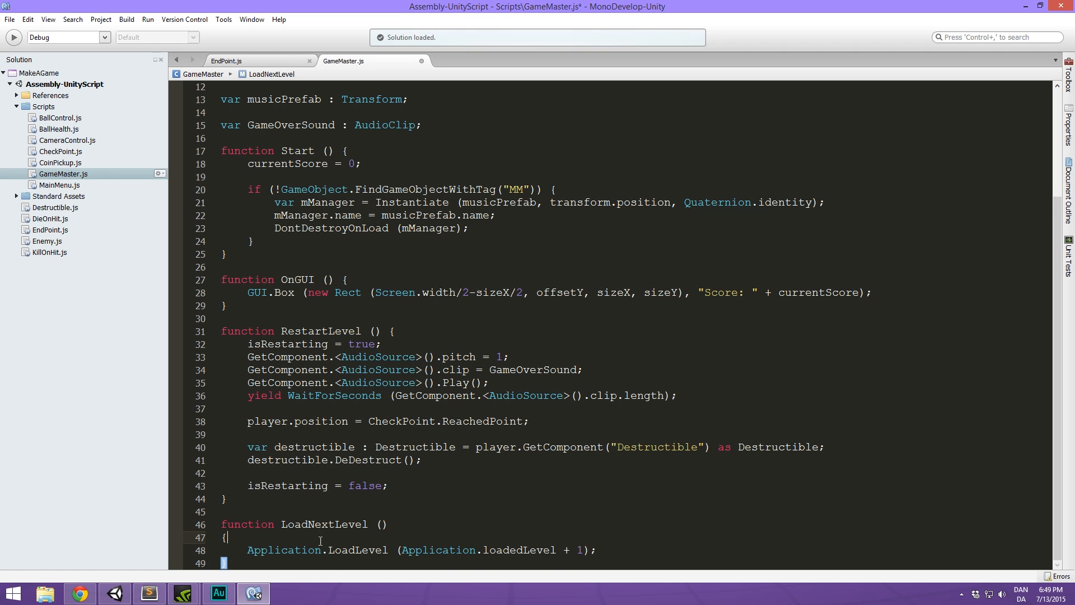
{"action": "key", "text": "Return"}
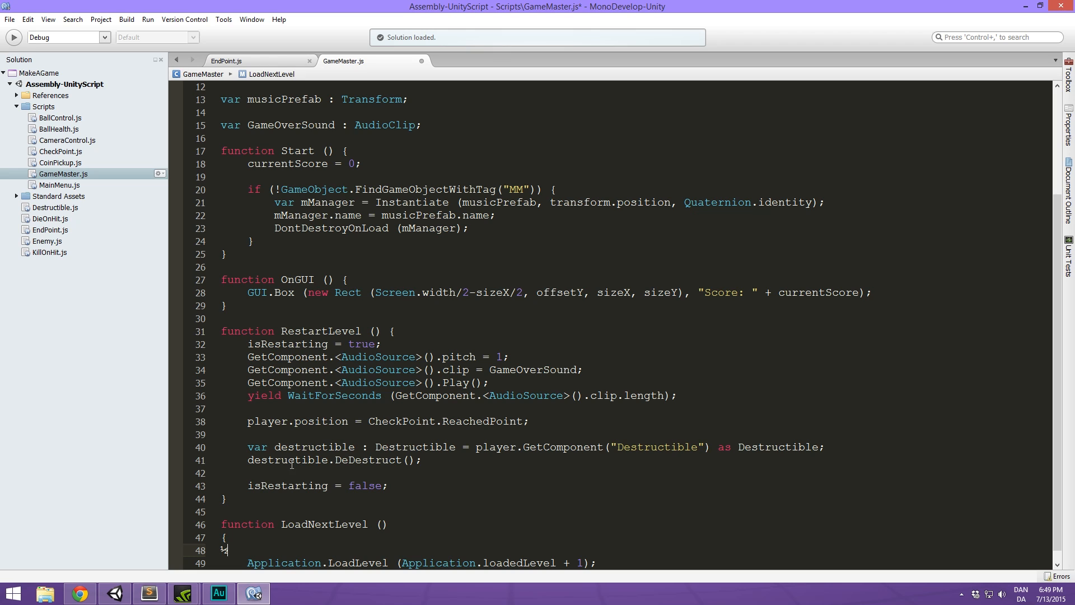
{"action": "key", "text": "Tab"}
{"action": "scroll", "coordinate": [419, 348], "scroll_direction": "down", "scroll_amount": 1}
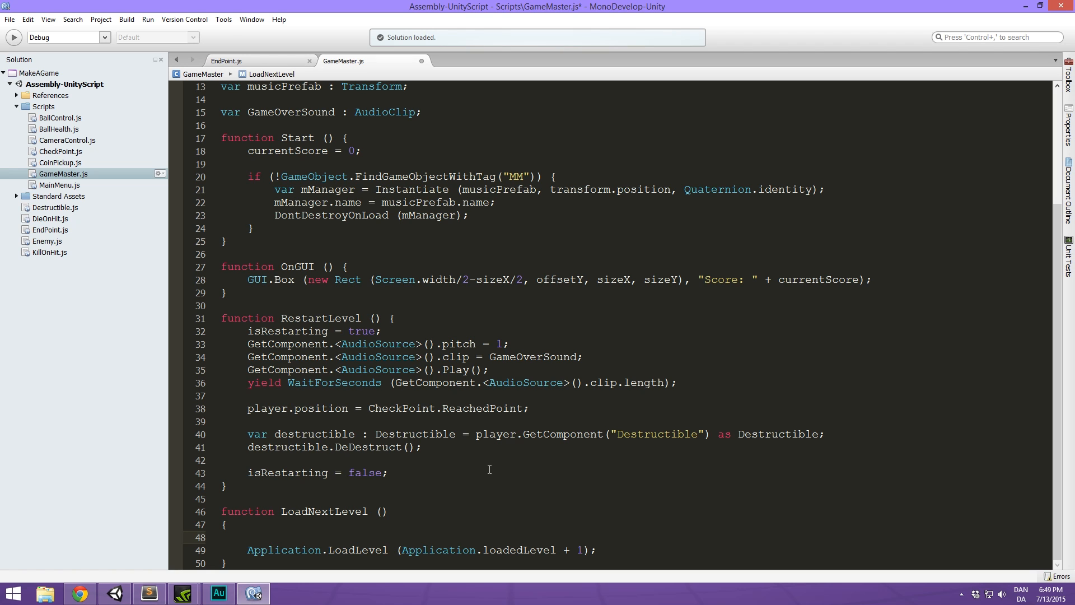
{"action": "type", "text": "final"}
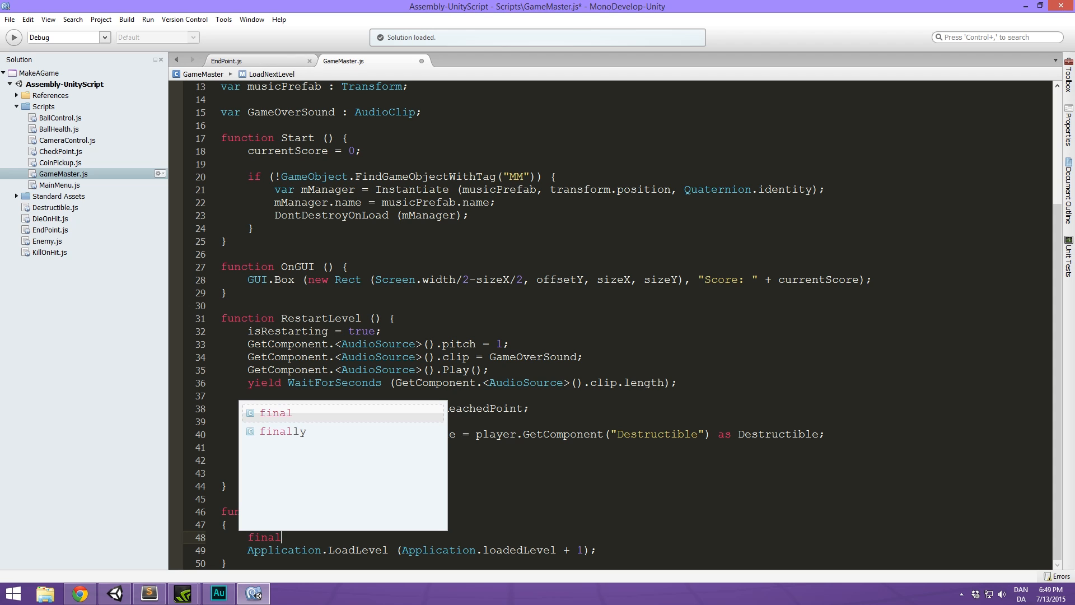
{"action": "type", "text": "Score +"}
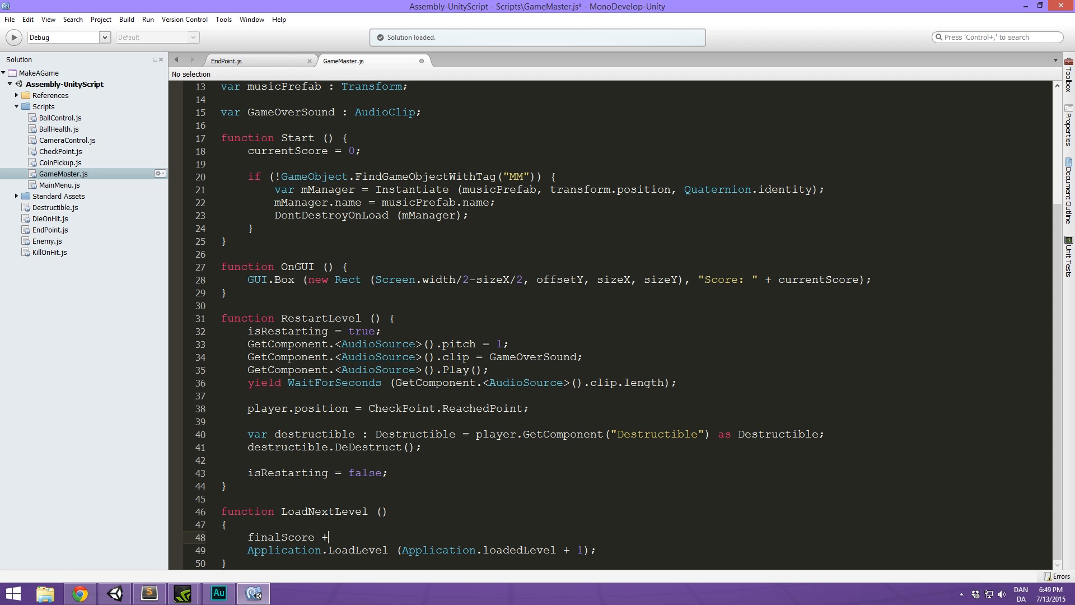
{"action": "type", "text": "= curre"}
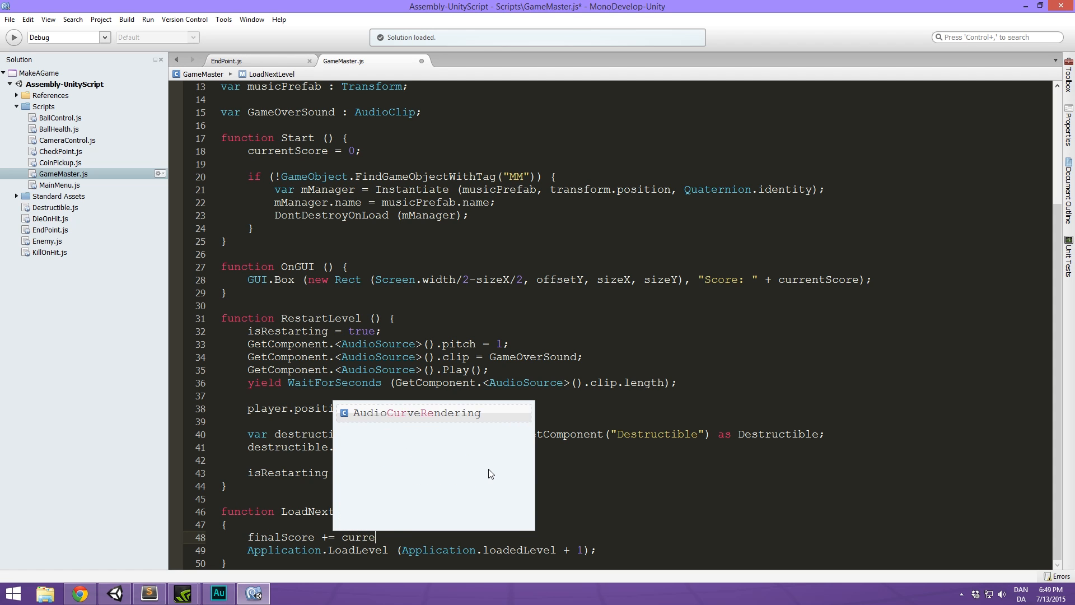
{"action": "type", "text": "ntScore;"}
{"action": "left_click", "coordinate": [562, 449]}
{"action": "key", "text": "ctrl+s"}
Review the finalScore declaration and the rest of GameMaster.js, and return to Unity.
{"action": "scroll", "coordinate": [462, 361], "scroll_direction": "up", "scroll_amount": 4}
{"action": "triple_click", "coordinate": [349, 136]}
{"action": "double_click", "coordinate": [343, 125]}
{"action": "left_click", "coordinate": [406, 225]}
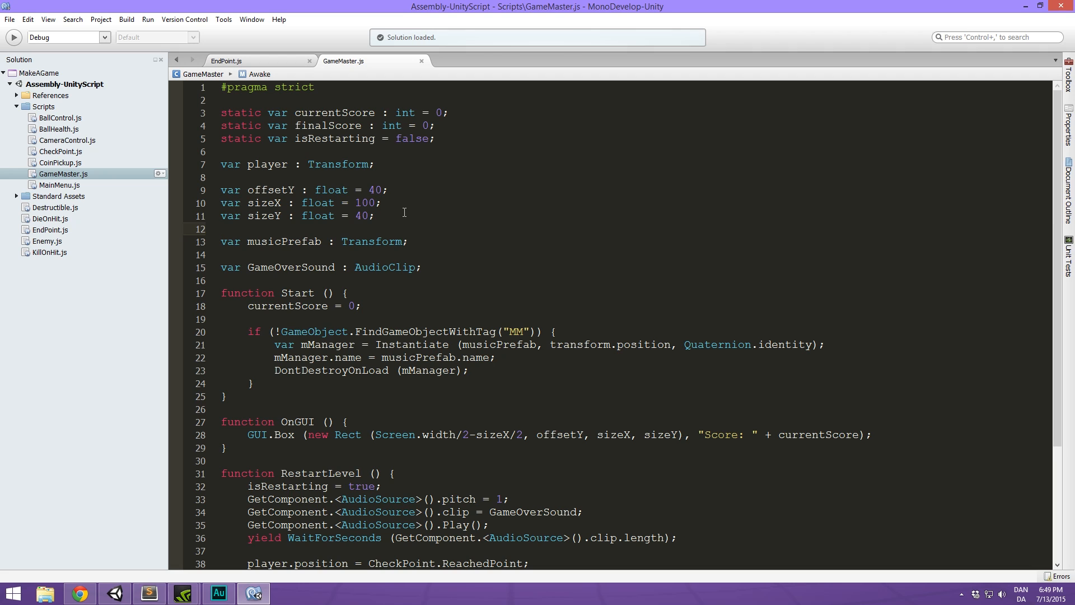
{"action": "left_click", "coordinate": [392, 156]}
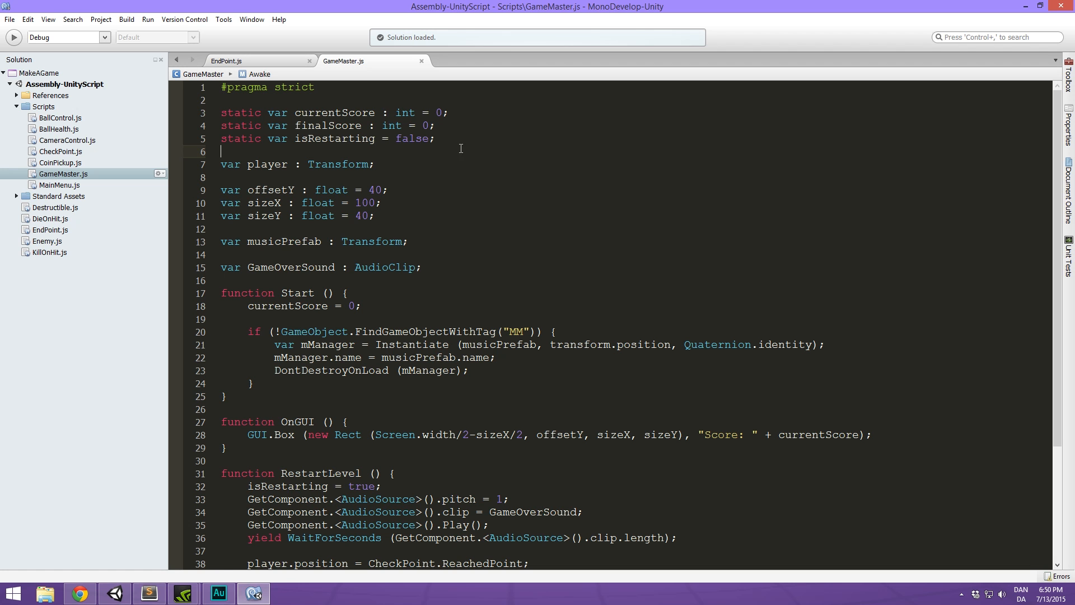
{"action": "scroll", "coordinate": [461, 149], "scroll_direction": "down", "scroll_amount": 4}
{"action": "scroll", "coordinate": [461, 149], "scroll_direction": "up", "scroll_amount": 4}
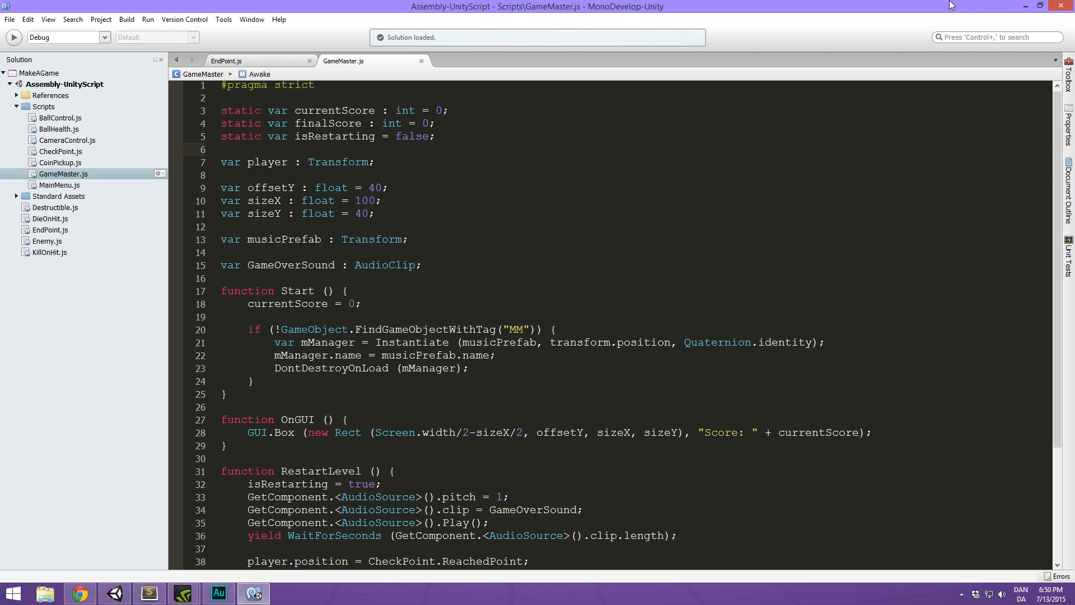
{"action": "left_click", "coordinate": [1025, 6]}
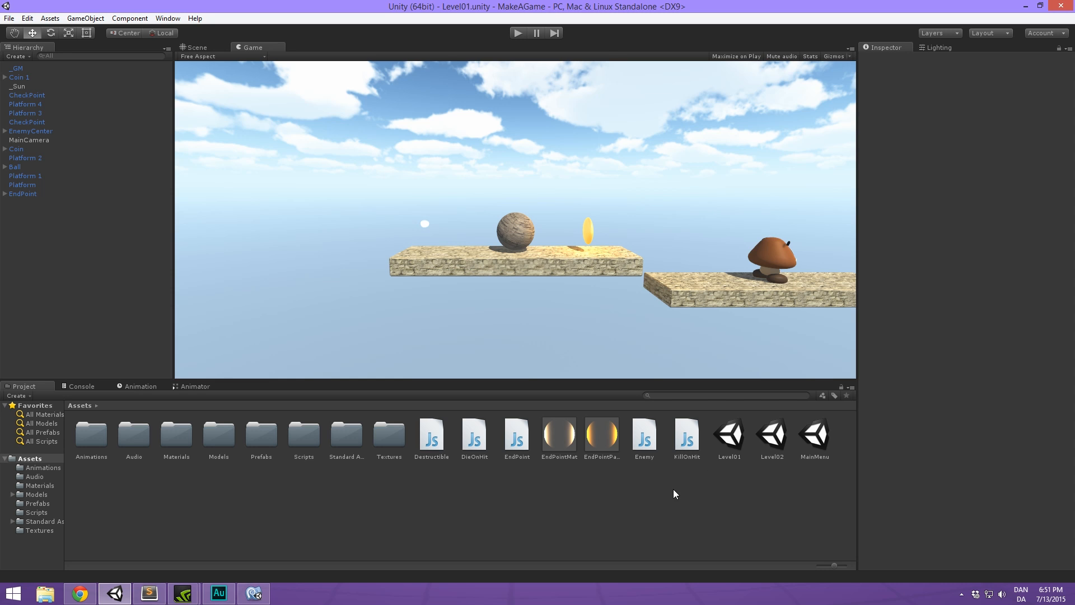
Switch to the Sublime Text notes, remove the finished entries and blank lines above "EndLevel", and return to Unity.
{"action": "left_click", "coordinate": [149, 593]}
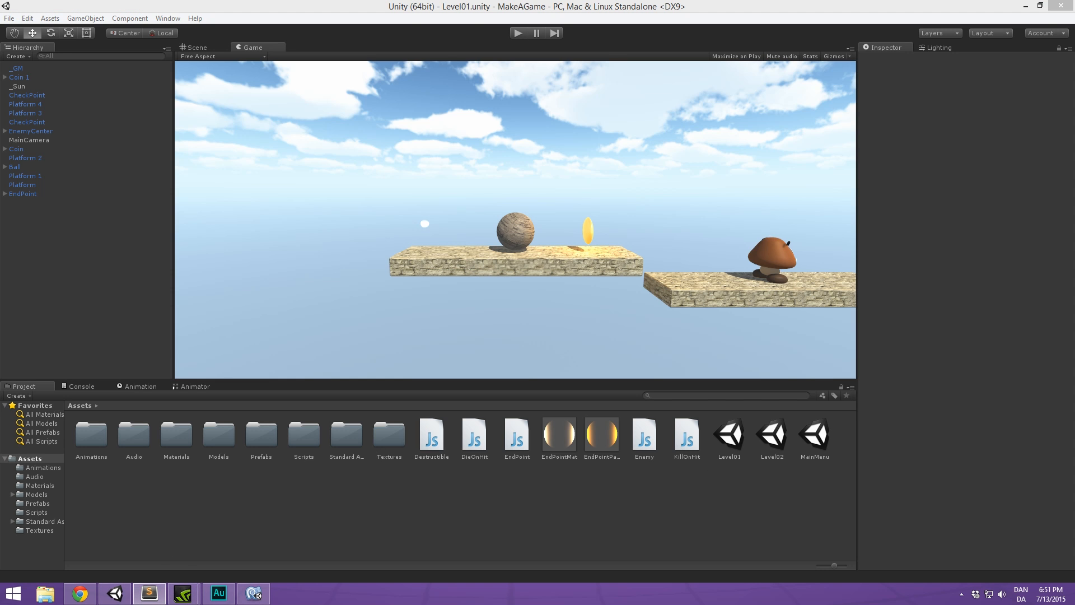
{"action": "left_click_drag", "start_coordinate": [337, 200], "coordinate": [247, 198]}
{"action": "key", "text": "BackSpace"}
{"action": "left_click", "coordinate": [420, 221]}
{"action": "left_click_drag", "start_coordinate": [420, 221], "coordinate": [282, 213]}
{"action": "key", "text": "BackSpace"}
{"action": "key", "text": "BackSpace"}
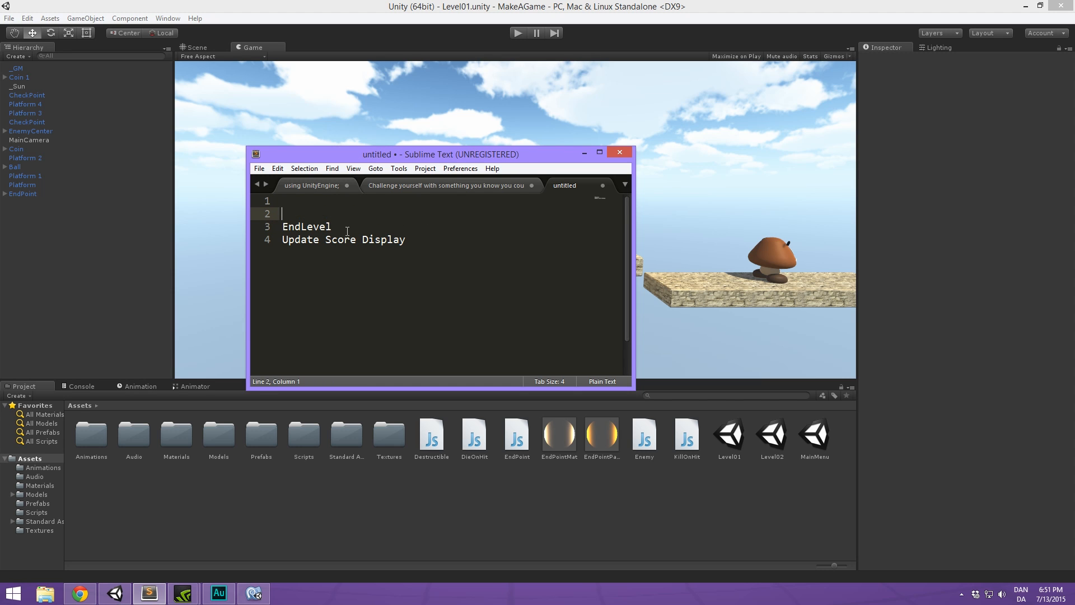
{"action": "left_click", "coordinate": [284, 214]}
{"action": "key", "text": "BackSpace"}
{"action": "left_click", "coordinate": [386, 266]}
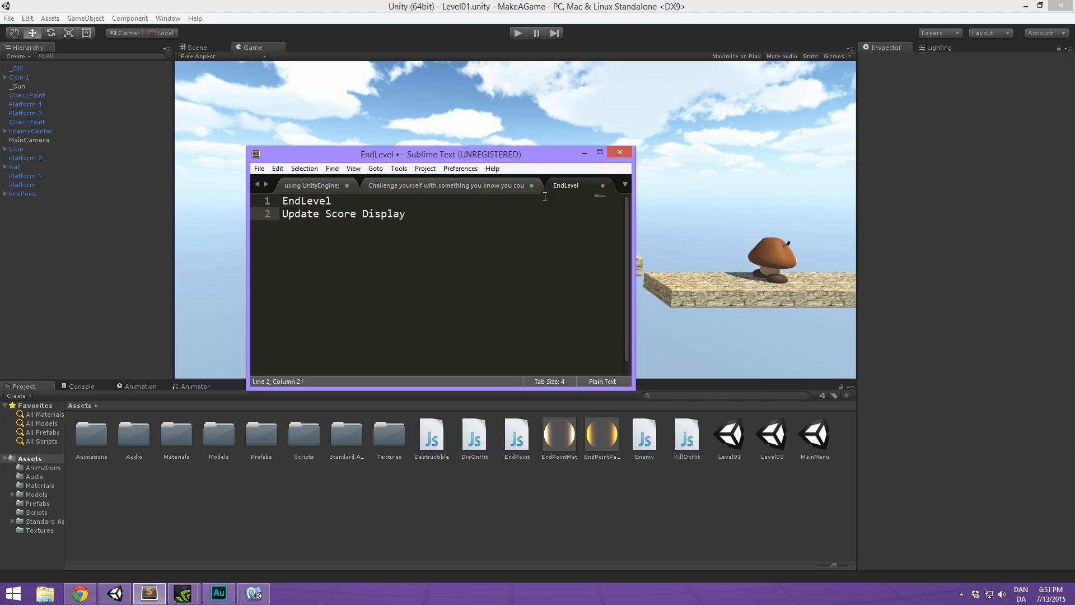
{"action": "left_click", "coordinate": [584, 153]}
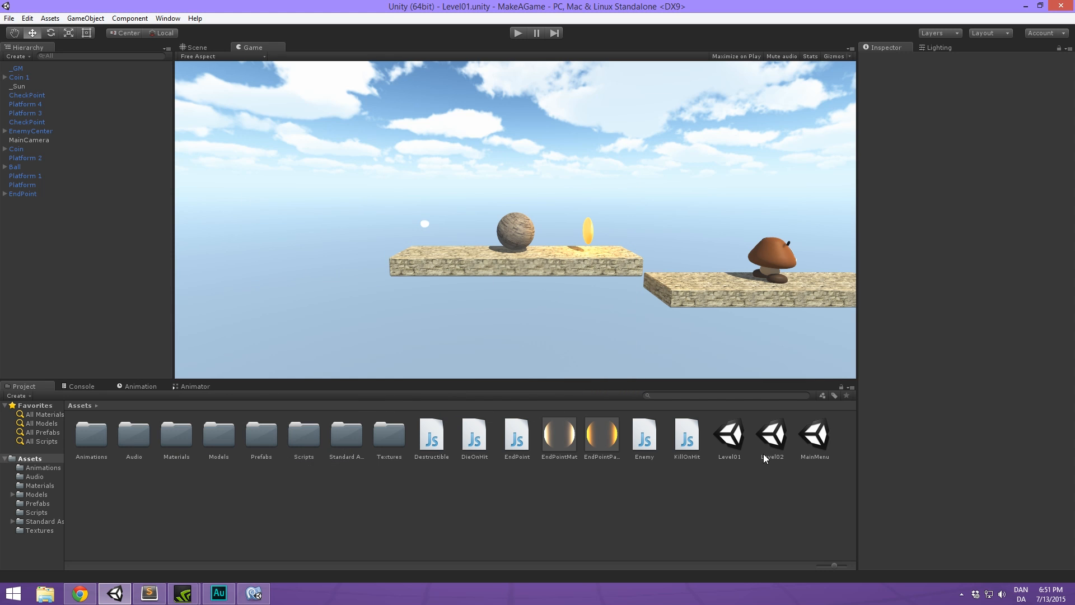
Duplicate the MainMenu scene, rename the copy EndLevel, and open it.
{"action": "left_click", "coordinate": [820, 440]}
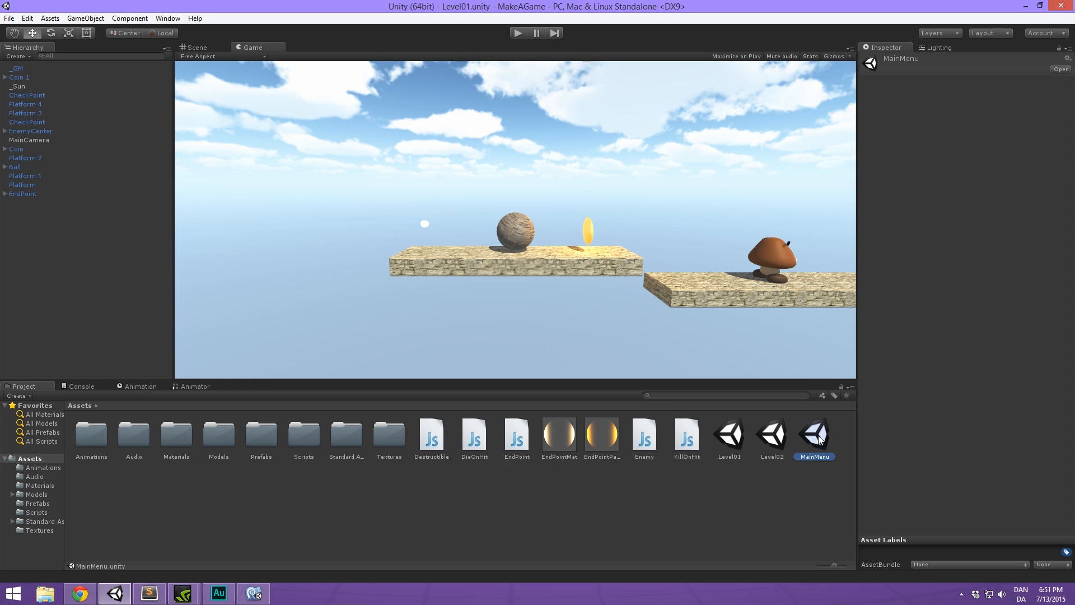
{"action": "key", "text": "ctrl+d"}
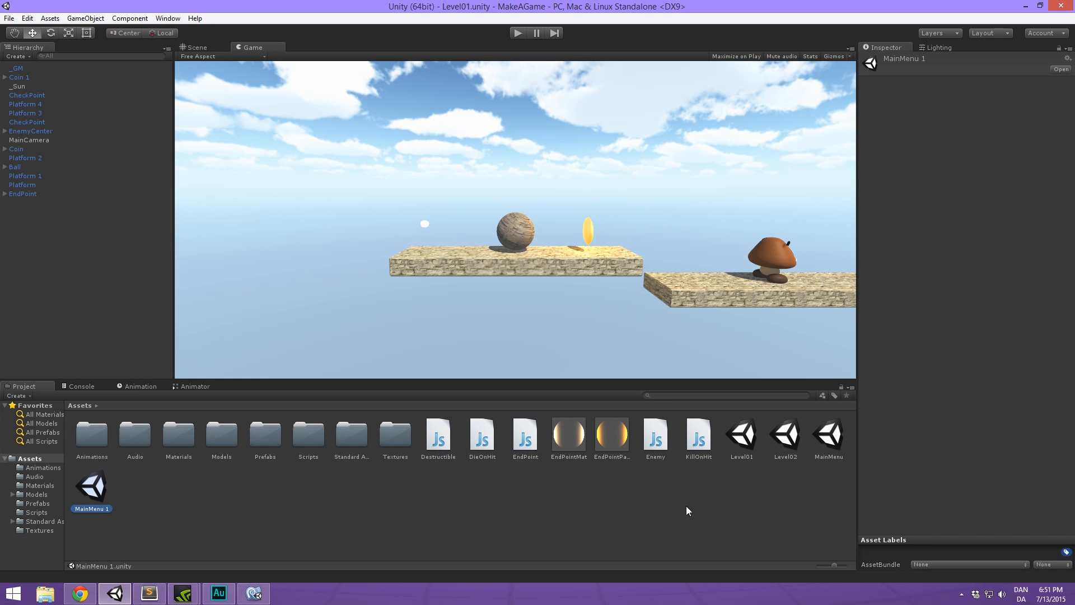
{"action": "left_click", "coordinate": [99, 509]}
{"action": "type", "text": "EndLevel"}
{"action": "key", "text": "Return"}
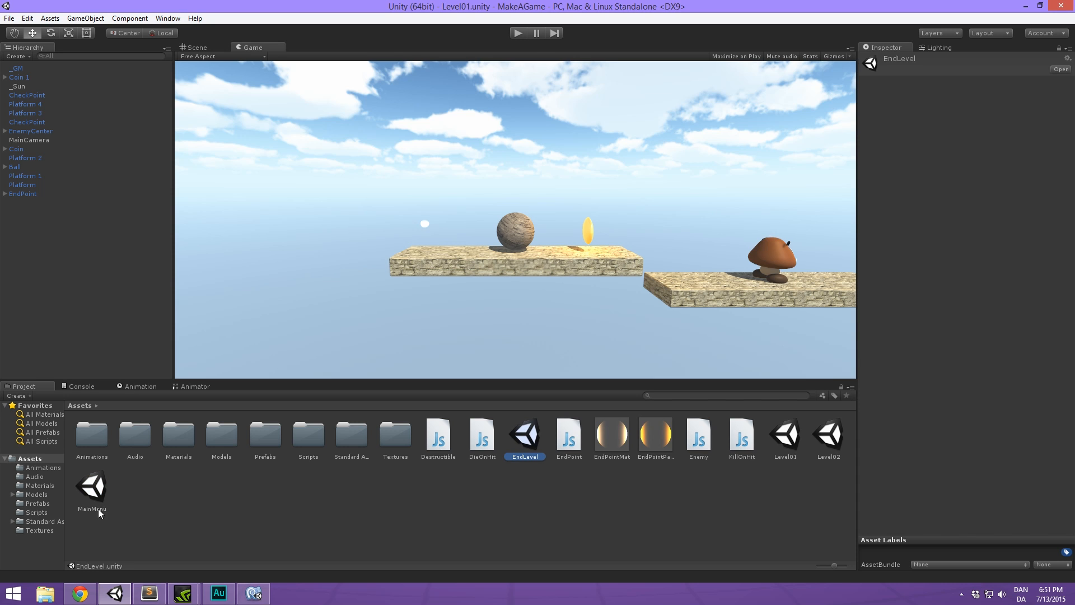
{"action": "double_click", "coordinate": [530, 443]}
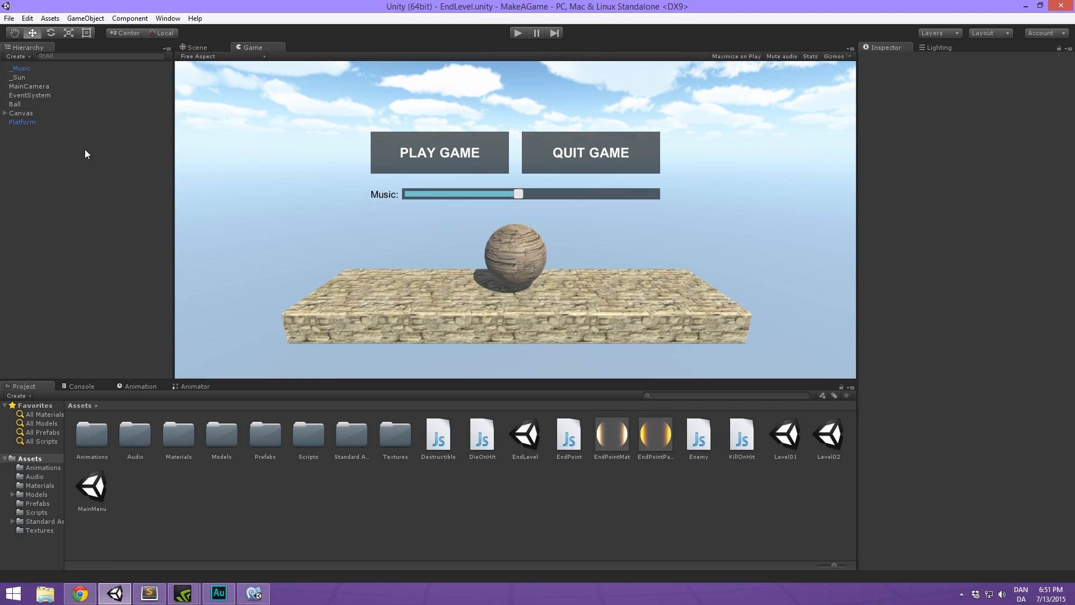
Check the EndLevel scene's layout and delete its _Music object.
{"action": "left_click", "coordinate": [193, 47]}
{"action": "scroll", "coordinate": [485, 270], "scroll_direction": "up", "scroll_amount": 3}
{"action": "scroll", "coordinate": [485, 270], "scroll_direction": "down", "scroll_amount": 1}
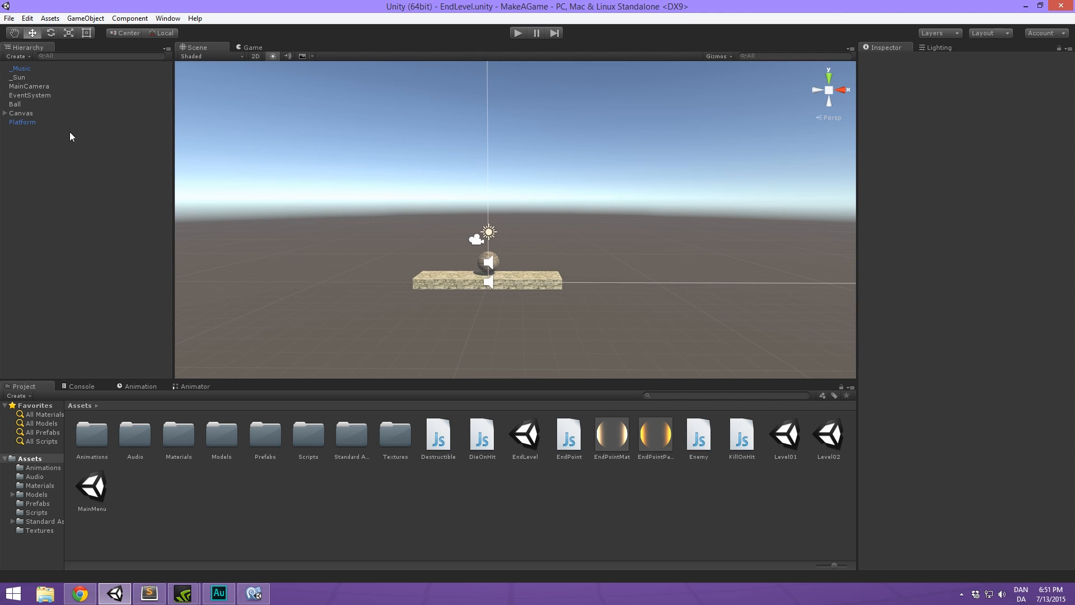
{"action": "left_click", "coordinate": [263, 45]}
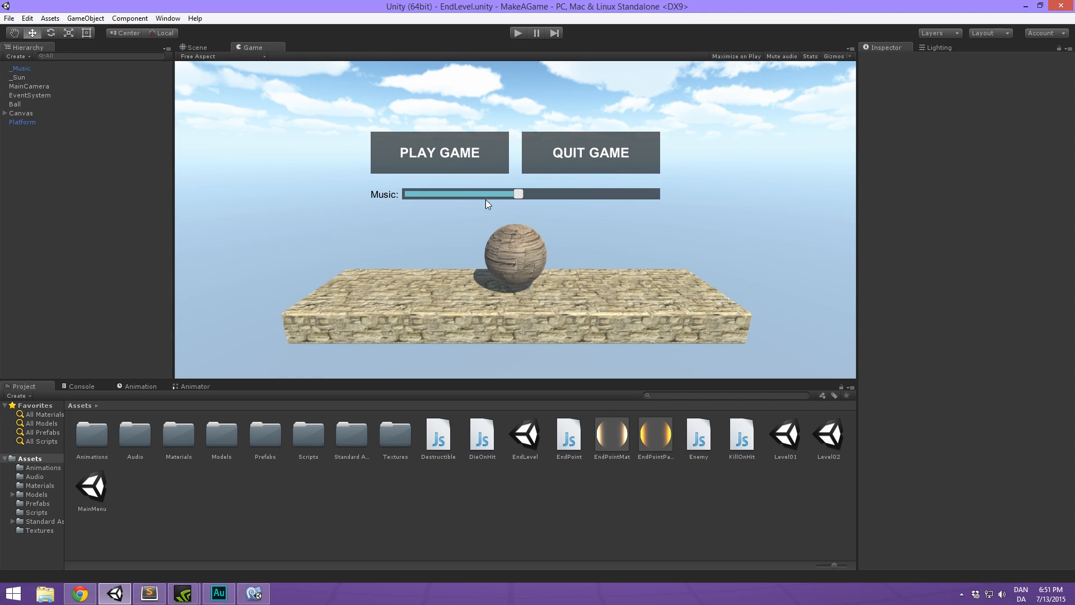
{"action": "left_click", "coordinate": [28, 69]}
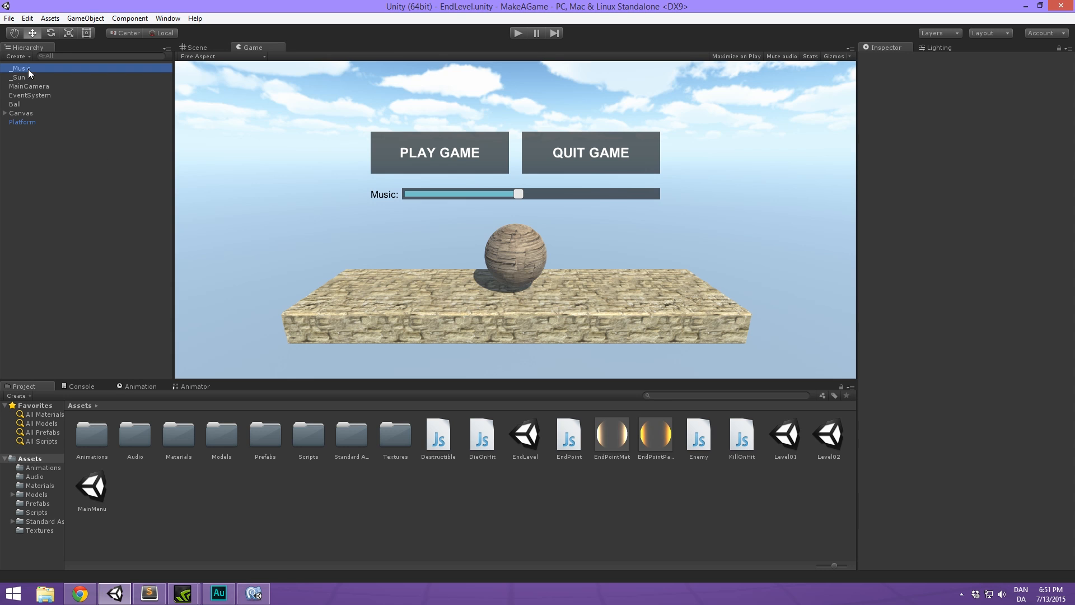
{"action": "key", "text": "Delete"}
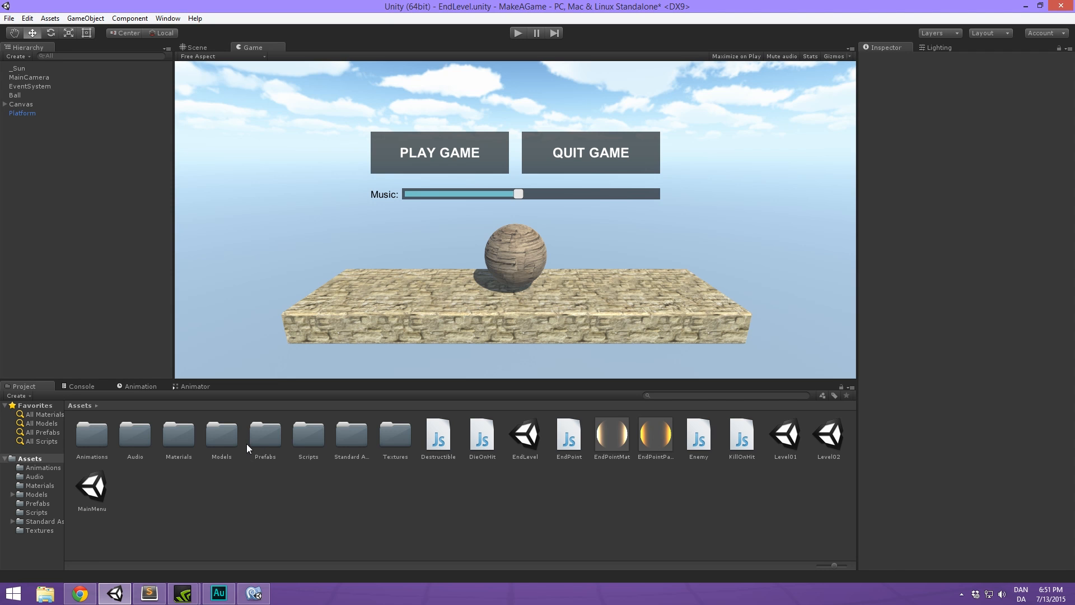
Add the _GM prefab from the Prefabs folder to the EndLevel scene.
{"action": "double_click", "coordinate": [266, 432]}
{"action": "left_click_drag", "start_coordinate": [70, 205], "coordinate": [48, 62]}
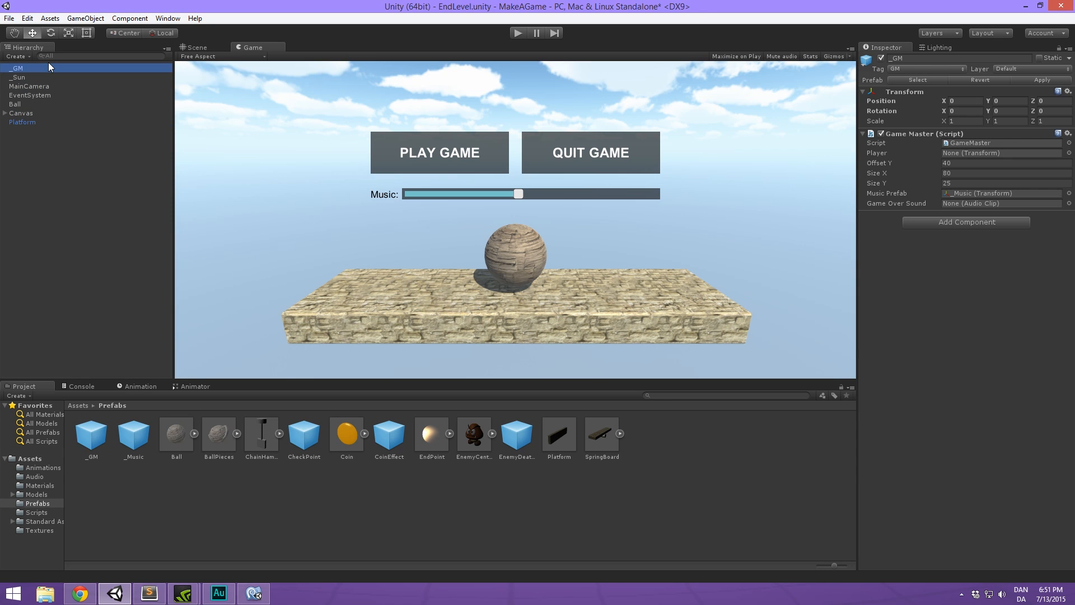
{"action": "left_click", "coordinate": [87, 196]}
{"action": "left_click", "coordinate": [58, 70]}
Delete both buttons, the music slider and its text label from the Canvas.
{"action": "left_click", "coordinate": [5, 113]}
{"action": "left_click", "coordinate": [30, 179]}
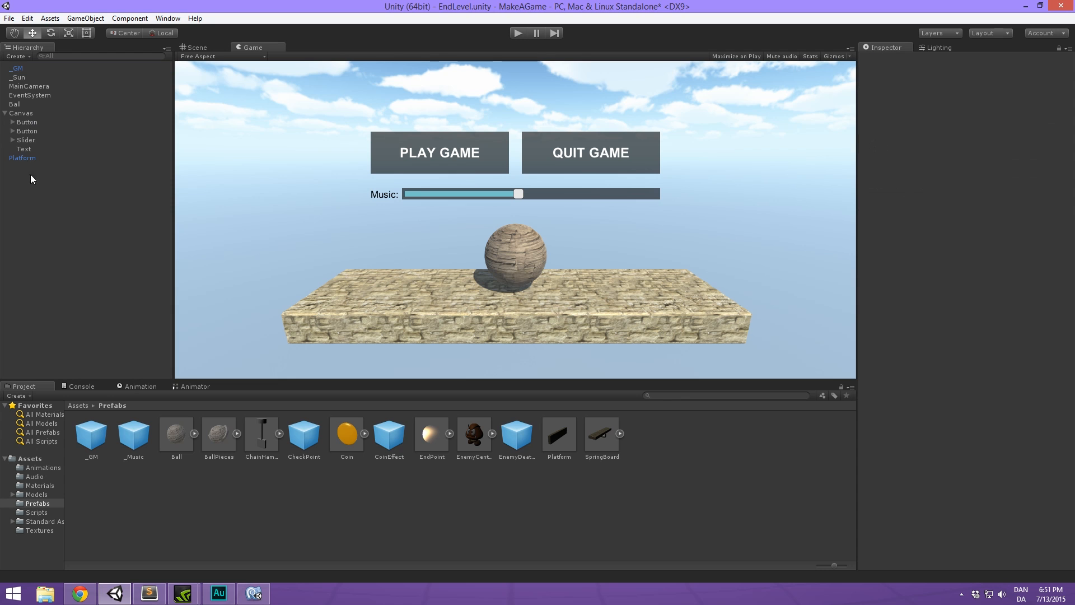
{"action": "left_click", "coordinate": [38, 122]}
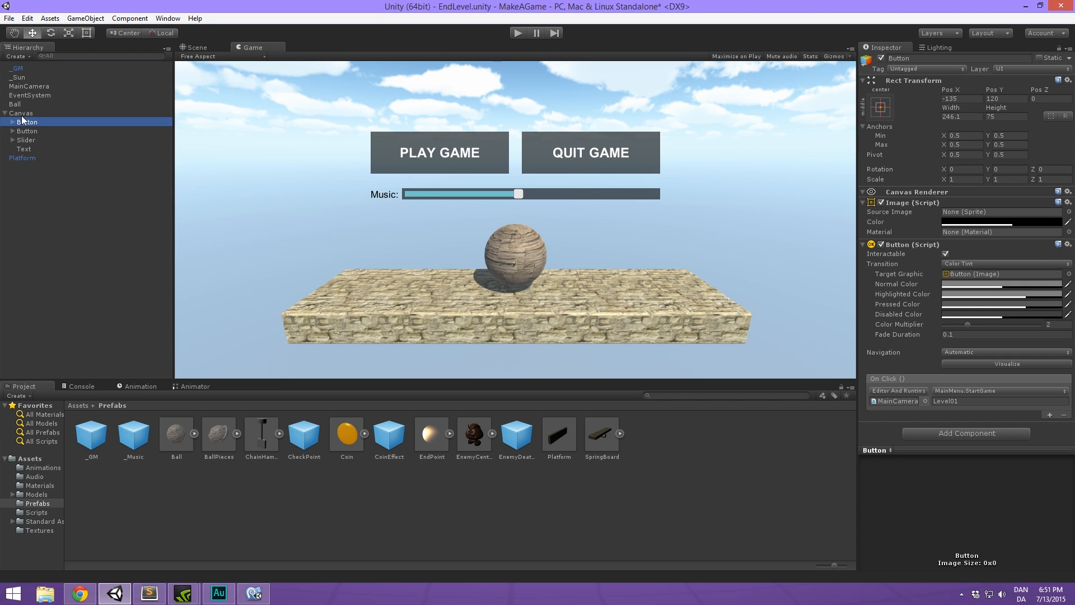
{"action": "left_click", "coordinate": [208, 47]}
{"action": "key", "text": "f"}
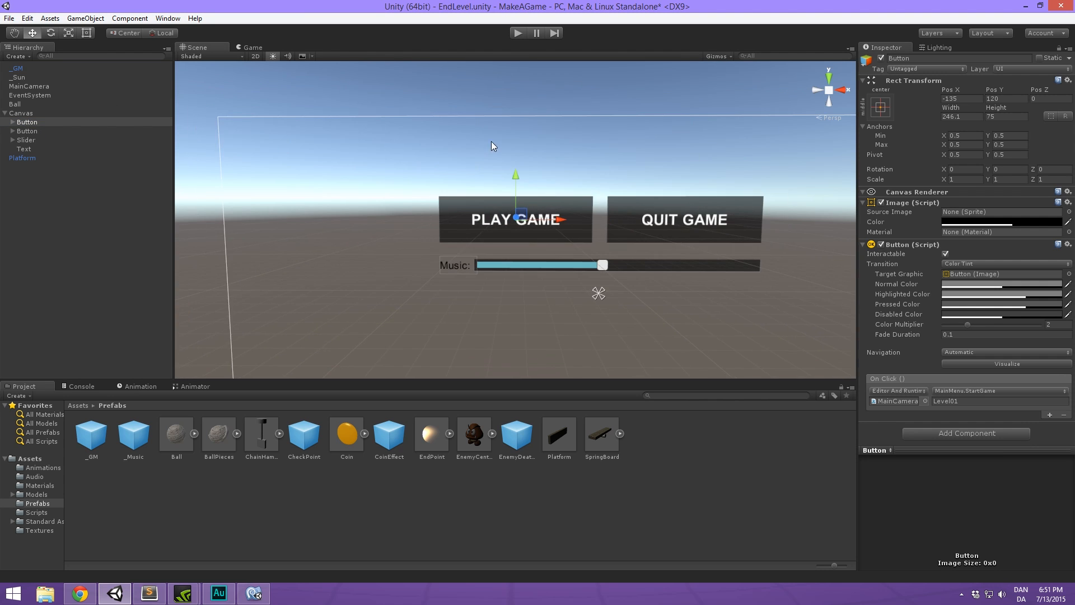
{"action": "middle_click_drag", "start_coordinate": [430, 216], "coordinate": [358, 166]}
{"action": "scroll", "coordinate": [412, 183], "scroll_direction": "up", "scroll_amount": 7}
{"action": "scroll", "coordinate": [456, 187], "scroll_direction": "down", "scroll_amount": 6}
{"action": "middle_click_drag", "start_coordinate": [417, 184], "coordinate": [471, 194]}
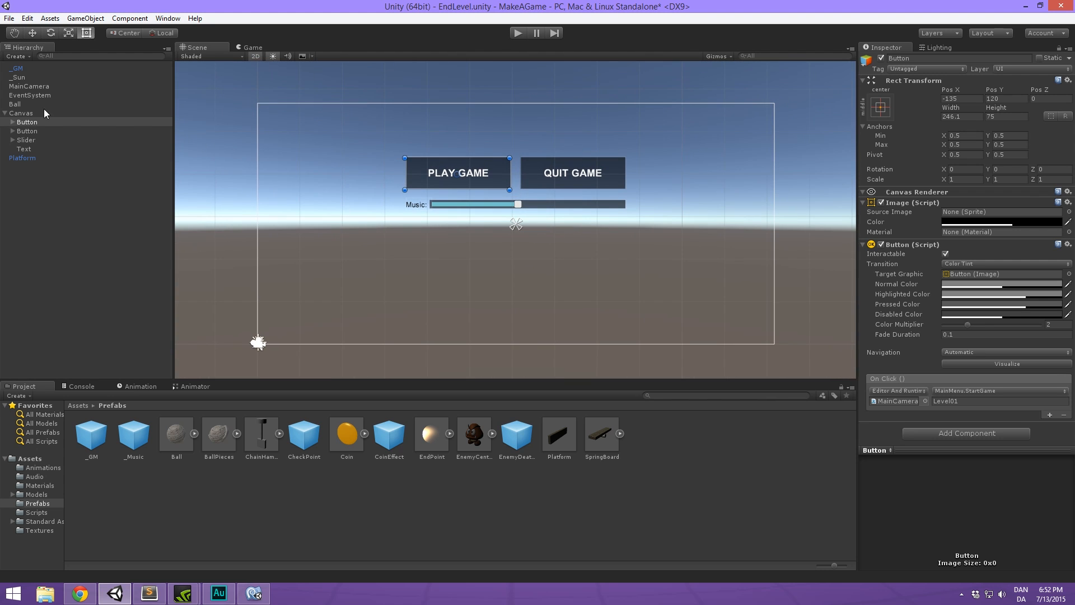
{"action": "left_click", "coordinate": [44, 146], "text": "shift"}
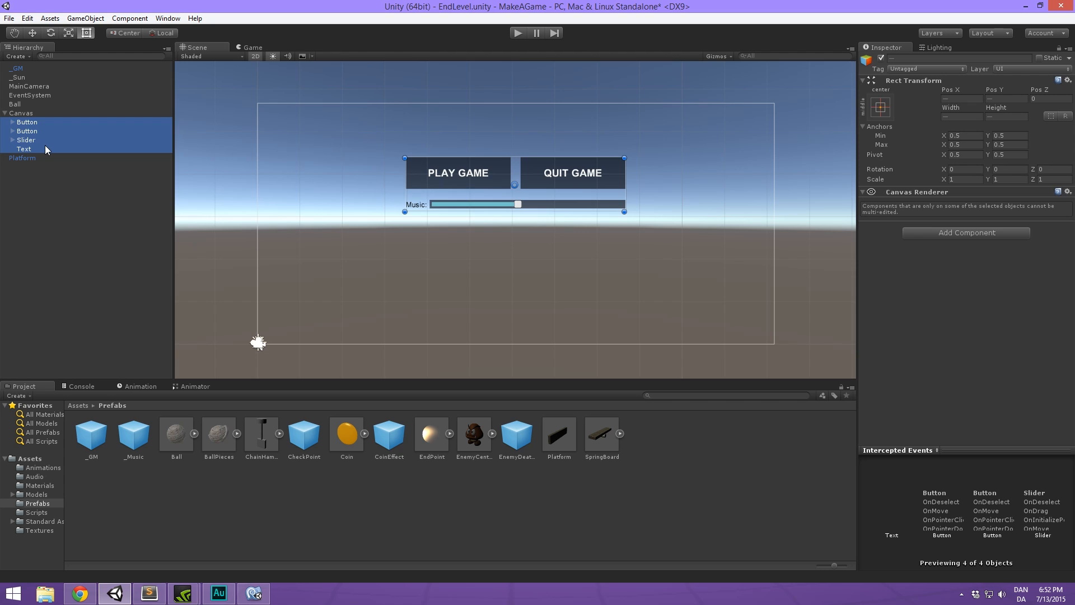
{"action": "key", "text": "Delete"}
Add a UI Text object under the Canvas and set its text to "GAME COMPLETED".
{"action": "right_click", "coordinate": [36, 114]}
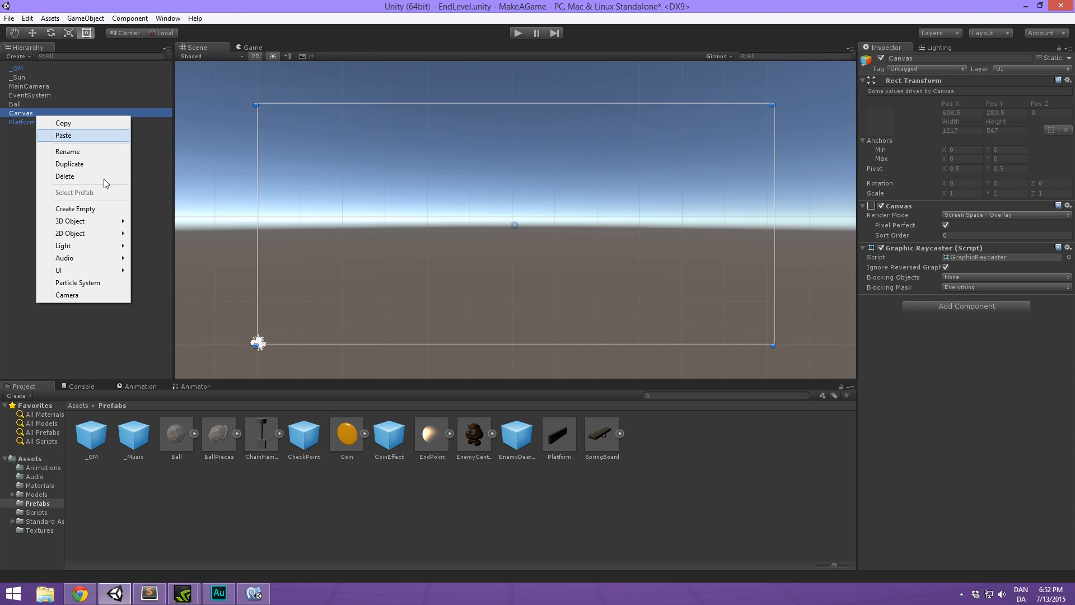
{"action": "mouse_move", "coordinate": [112, 271]}
{"action": "left_click", "coordinate": [168, 295]}
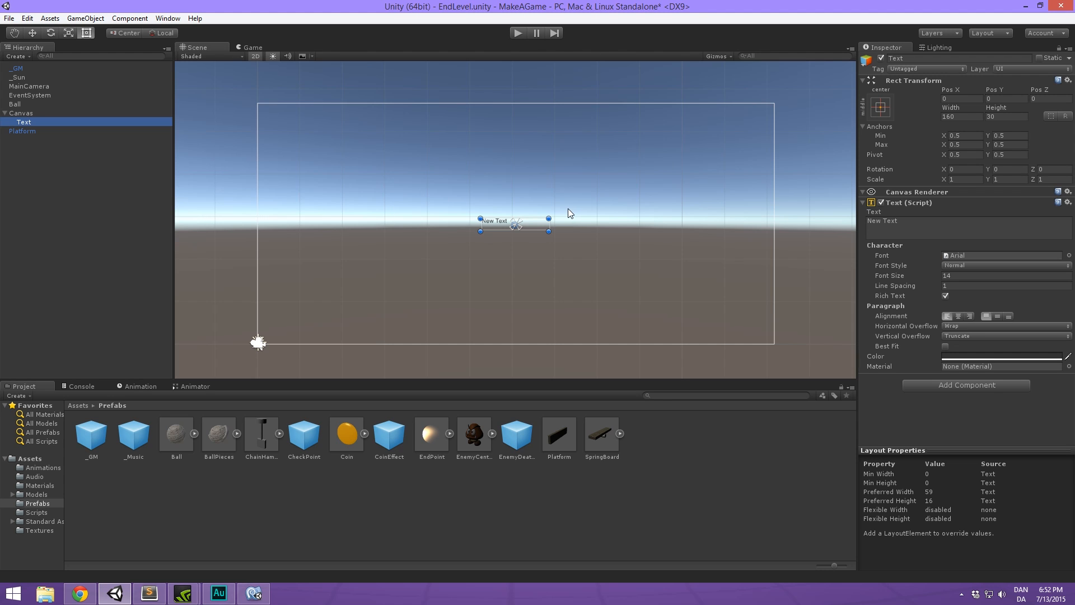
{"action": "left_click", "coordinate": [892, 224]}
{"action": "key", "text": "BackSpace"}
{"action": "type", "text": "GAME COMPLETED"}
{"action": "middle_click_drag", "start_coordinate": [747, 206], "coordinate": [768, 187]}
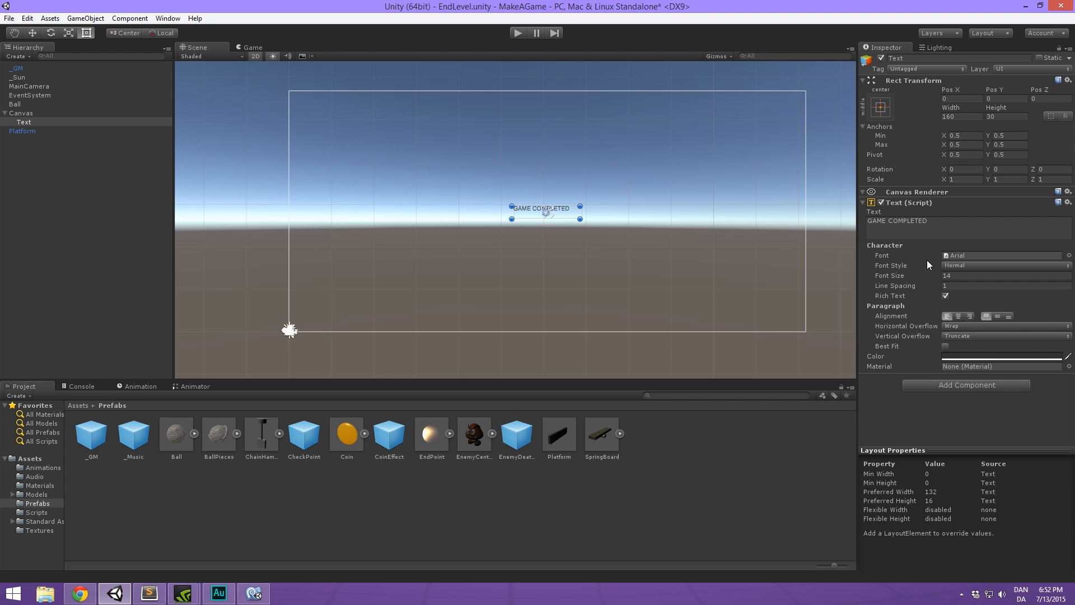
Make the "GAME COMPLETED" text bold and center it horizontally and vertically.
{"action": "left_click", "coordinate": [966, 263]}
{"action": "left_click", "coordinate": [955, 285]}
{"action": "left_click", "coordinate": [958, 316]}
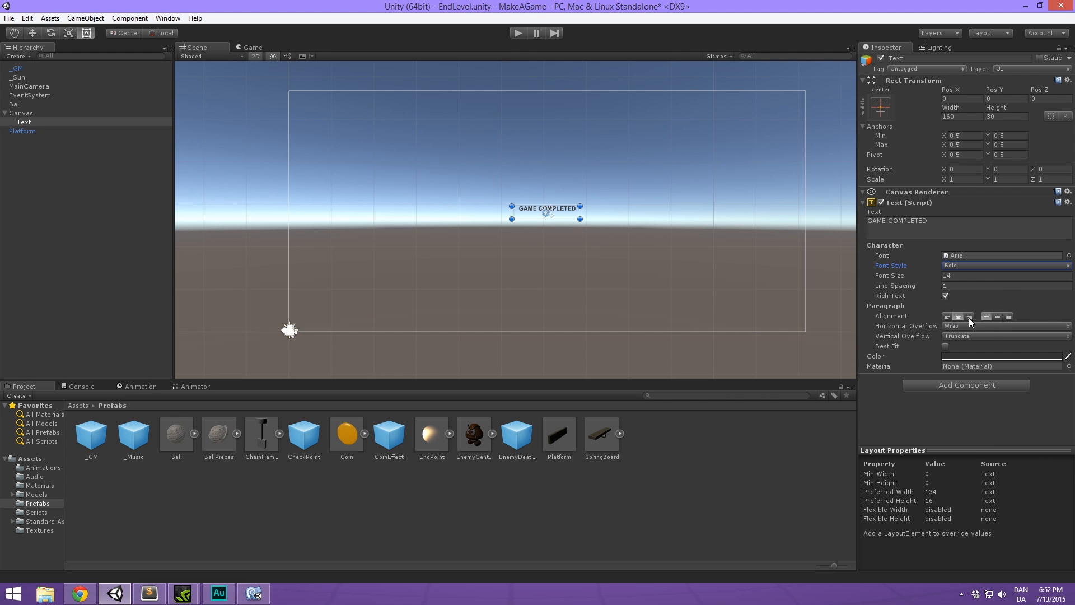
{"action": "left_click", "coordinate": [996, 316]}
Enlarge the text's rectangle symmetrically to about 470 by 88 and set its font size to 47.
{"action": "left_click_drag", "start_coordinate": [580, 219], "coordinate": [626, 229], "text": "alt"}
{"action": "left_click_drag", "start_coordinate": [886, 275], "coordinate": [909, 280]}
{"action": "left_click_drag", "start_coordinate": [626, 227], "coordinate": [645, 232], "text": "alt"}
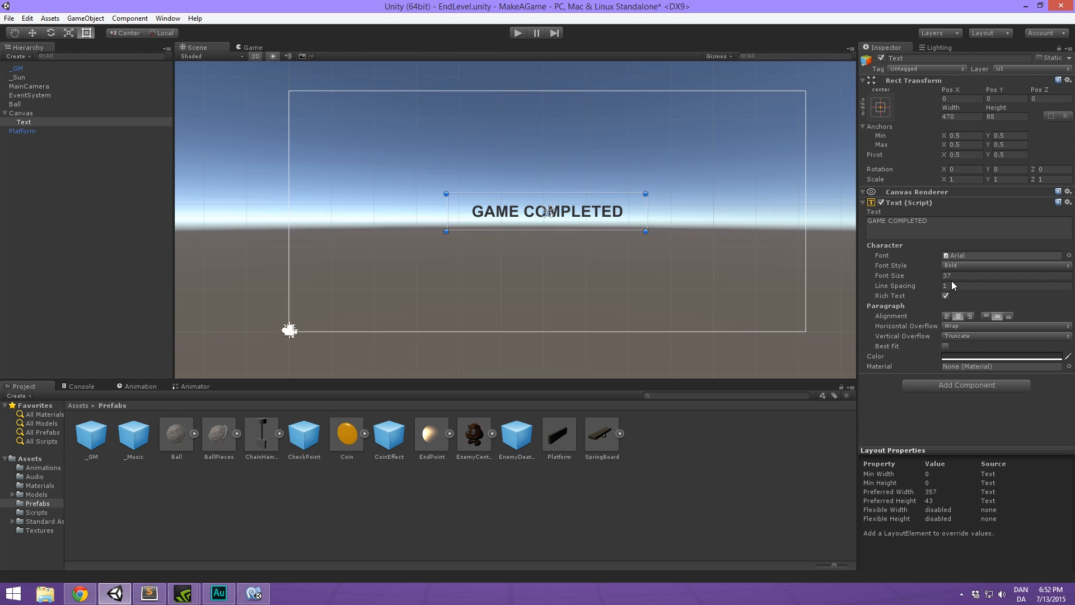
{"action": "left_click_drag", "start_coordinate": [899, 277], "coordinate": [909, 280]}
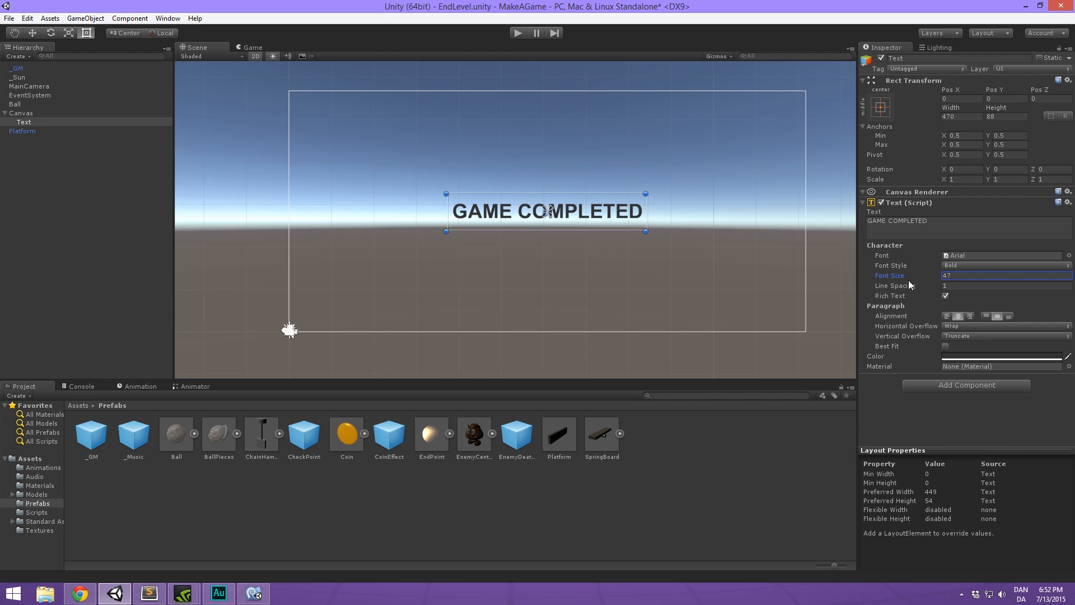
Set the "GAME COMPLETED" text color to white.
{"action": "left_click", "coordinate": [964, 357]}
{"action": "left_click_drag", "start_coordinate": [689, 210], "coordinate": [645, 79]}
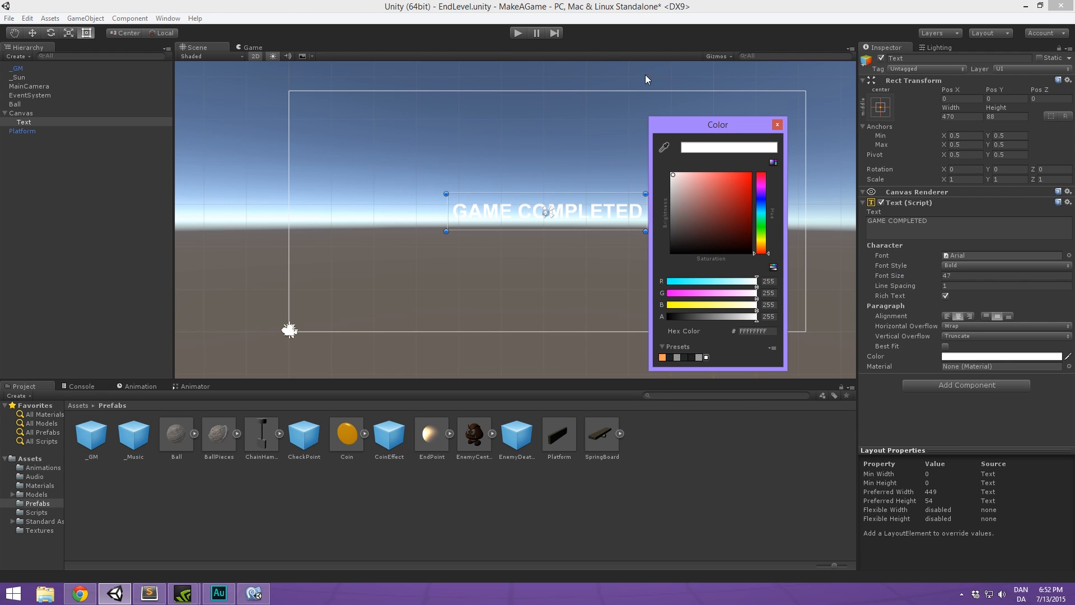
{"action": "left_click", "coordinate": [778, 124]}
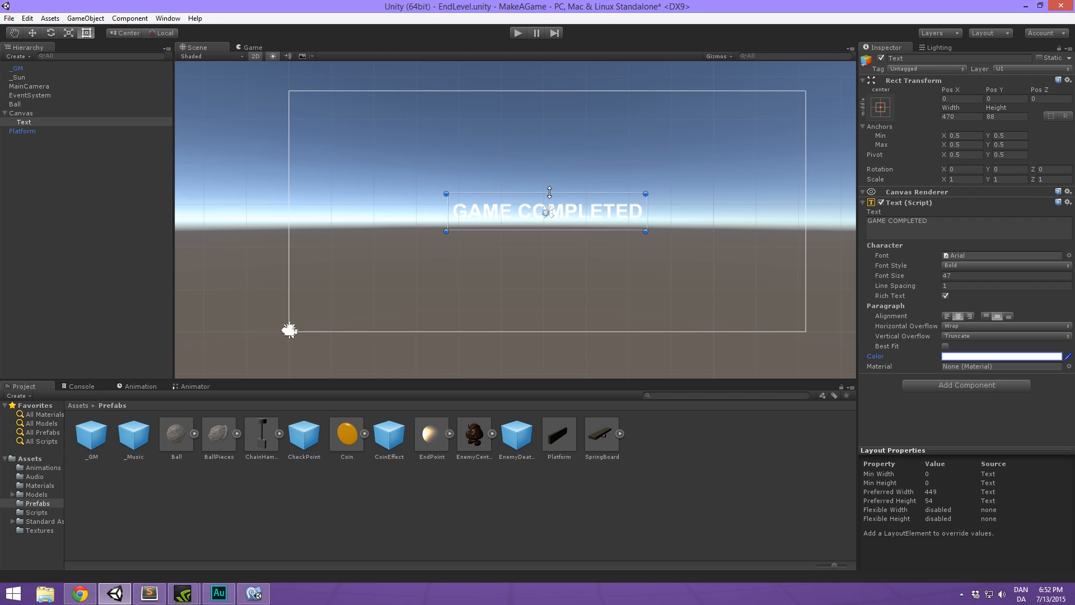
Add a Shadow component to the "GAME COMPLETED" text and check it in the Game view.
{"action": "left_click", "coordinate": [983, 385]}
{"action": "type", "text": "shadow"}
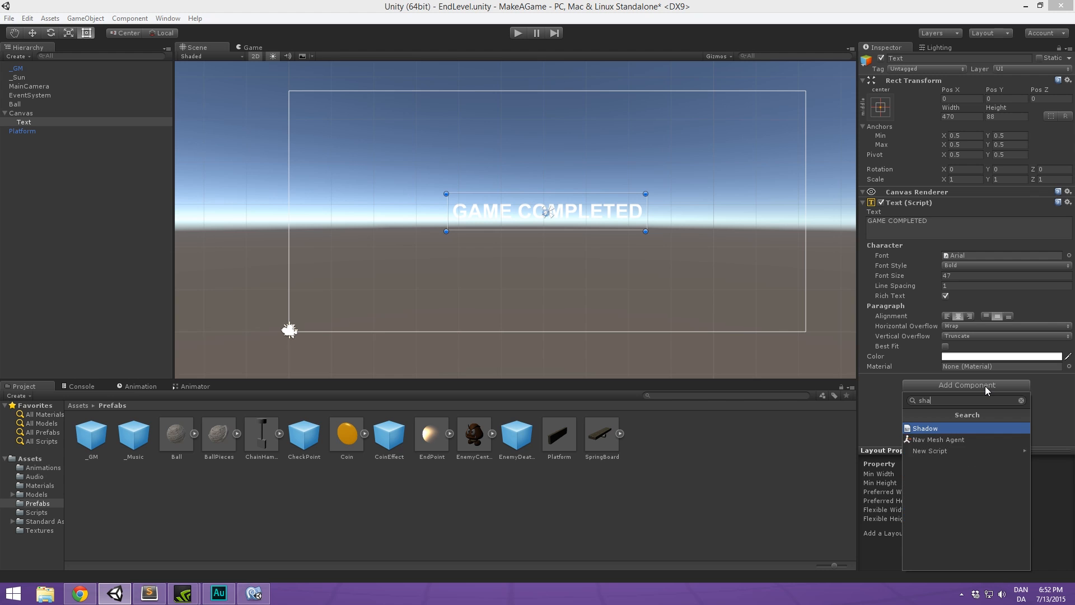
{"action": "key", "text": "Return"}
{"action": "scroll", "coordinate": [656, 149], "scroll_direction": "up", "scroll_amount": 5}
{"action": "scroll", "coordinate": [367, 184], "scroll_direction": "down", "scroll_amount": 5}
{"action": "left_click", "coordinate": [249, 47]}
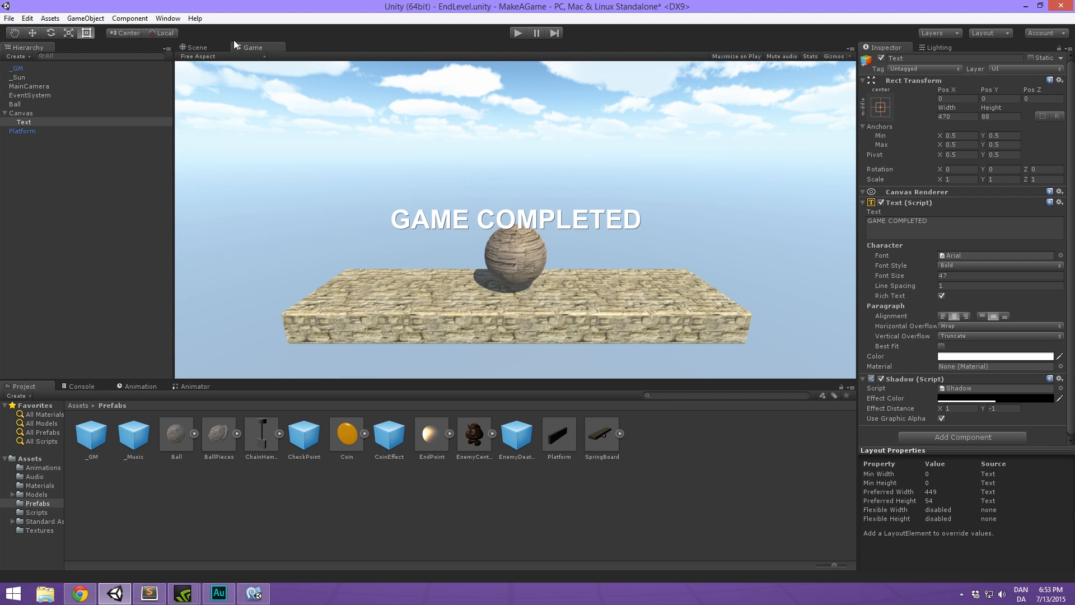
Move the "GAME COMPLETED" text up above the ball to a Pos Y of about 81, checking it in the Game view.
{"action": "left_click", "coordinate": [196, 47]}
{"action": "scroll", "coordinate": [662, 290], "scroll_direction": "up", "scroll_amount": 5}
{"action": "scroll", "coordinate": [641, 279], "scroll_direction": "down", "scroll_amount": 5}
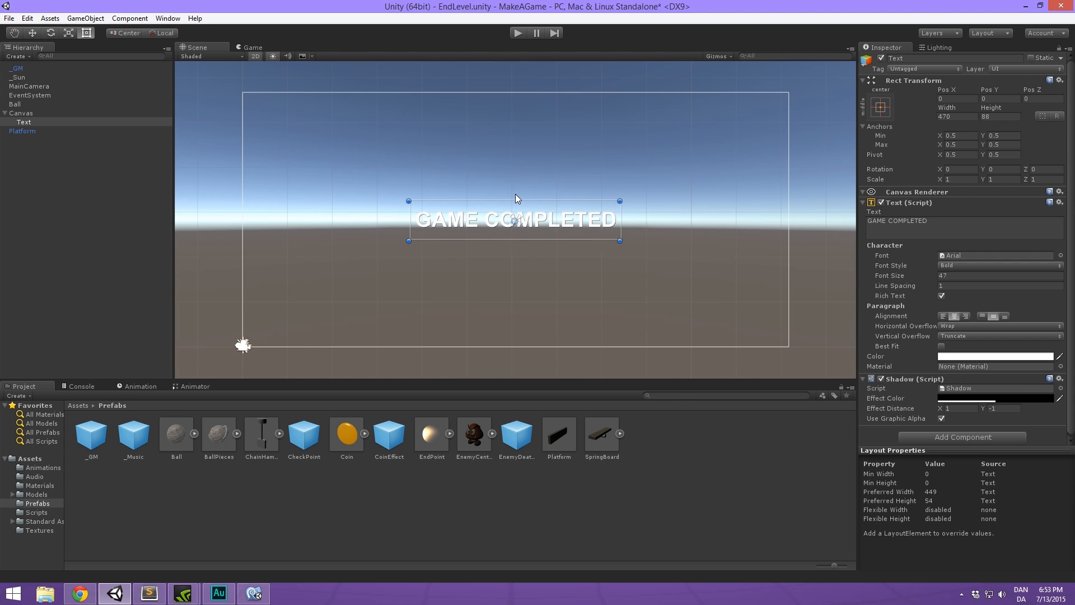
{"action": "left_click_drag", "start_coordinate": [577, 221], "coordinate": [575, 189]}
{"action": "left_click", "coordinate": [254, 48]}
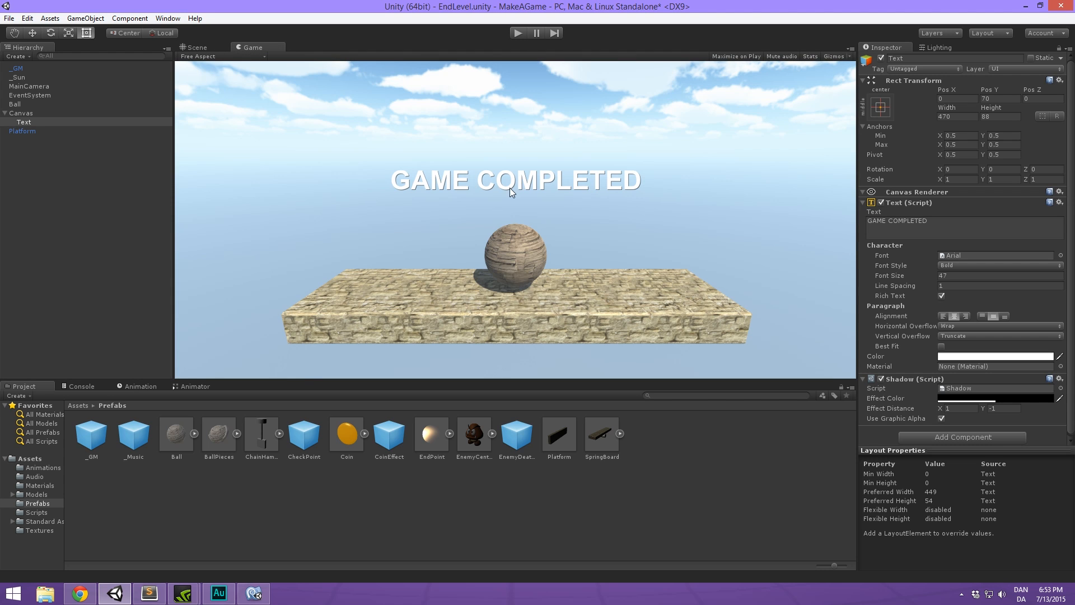
{"action": "left_click", "coordinate": [198, 47]}
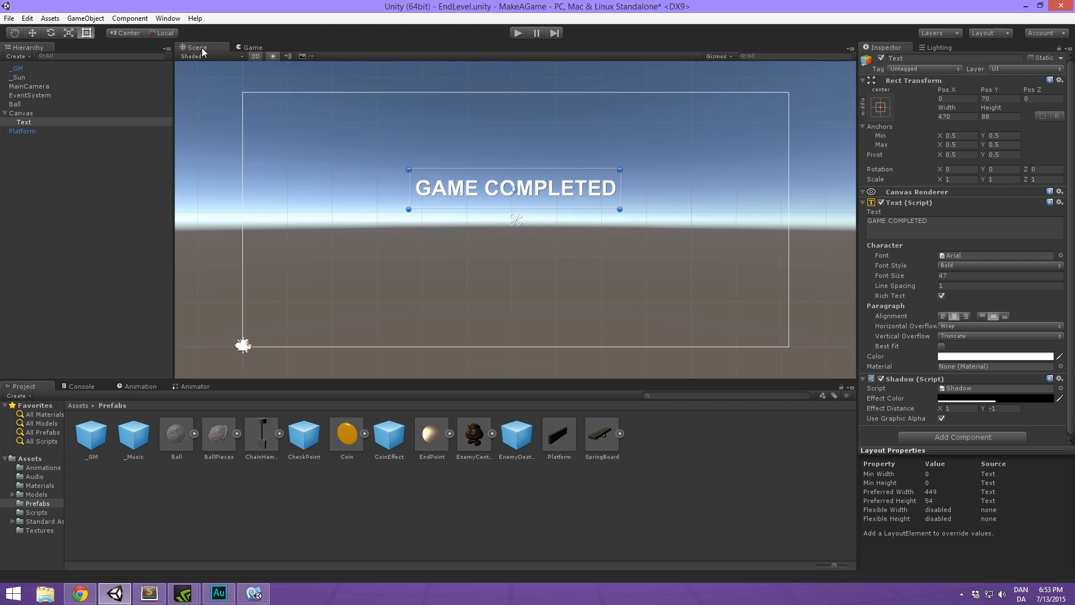
{"action": "mouse_move", "coordinate": [549, 199]}
{"action": "left_mouse_down"}
{"action": "mouse_move", "coordinate": [557, 194]}
{"action": "mouse_move", "coordinate": [539, 183]}
{"action": "left_mouse_up"}
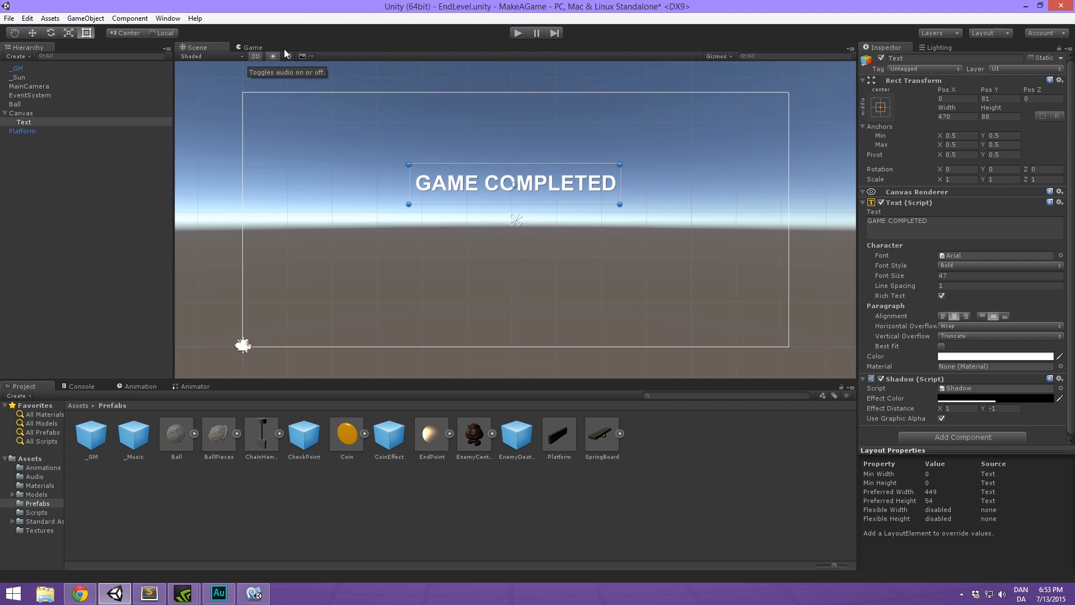
{"action": "left_click", "coordinate": [281, 48]}
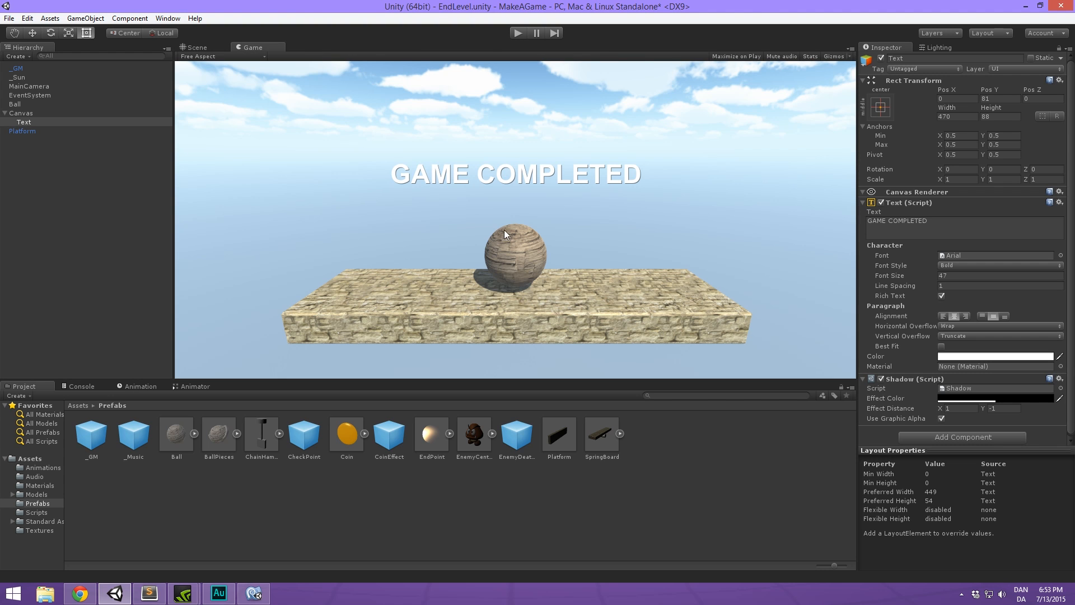
Rename the Canvas text object GameCompletedText, then duplicate it and name the copy ScoreText.
{"action": "left_click", "coordinate": [34, 121]}
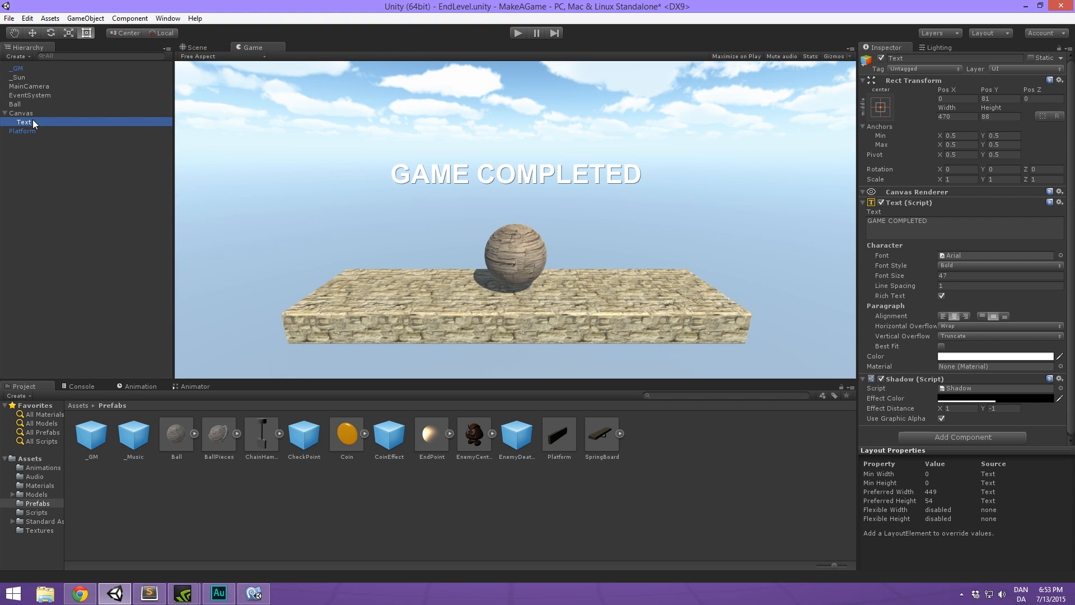
{"action": "type", "text": "GameCompletedText"}
{"action": "key", "text": "Return"}
{"action": "key", "text": "ctrl+d"}
{"action": "left_click", "coordinate": [83, 131]}
{"action": "type", "text": "ScoreText"}
{"action": "key", "text": "Return"}
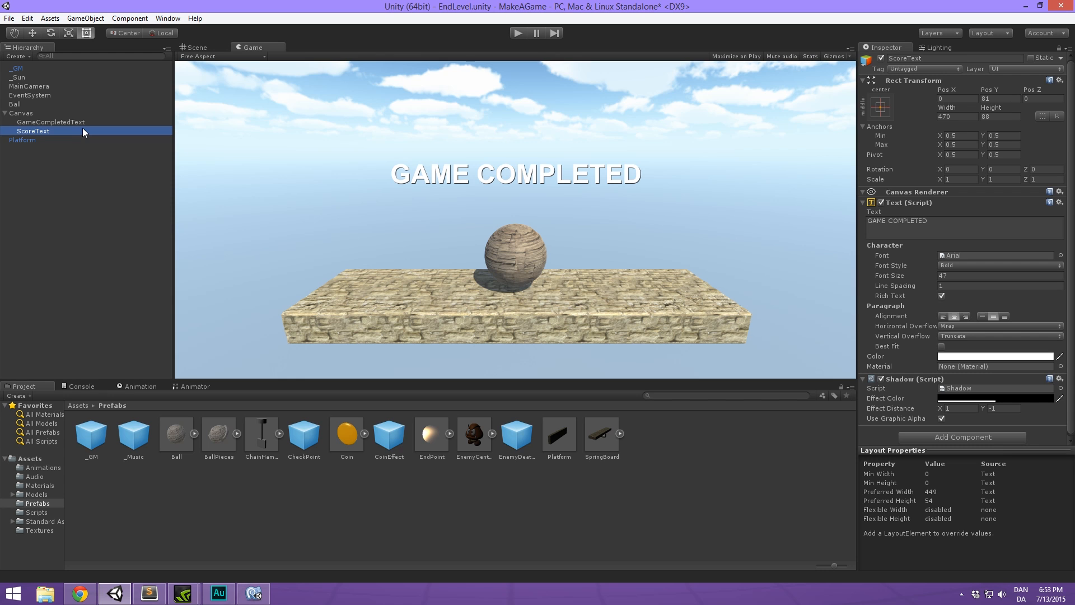
Set the ScoreText font size to 28 and shrink its box evenly about its centre to about 280 by 52.
{"action": "left_click", "coordinate": [193, 47]}
{"action": "key", "text": "f"}
{"action": "left_click_drag", "start_coordinate": [898, 273], "coordinate": [888, 271]}
{"action": "key", "text": "Return"}
{"action": "left_click_drag", "start_coordinate": [677, 252], "coordinate": [612, 234], "text": "alt+shift"}
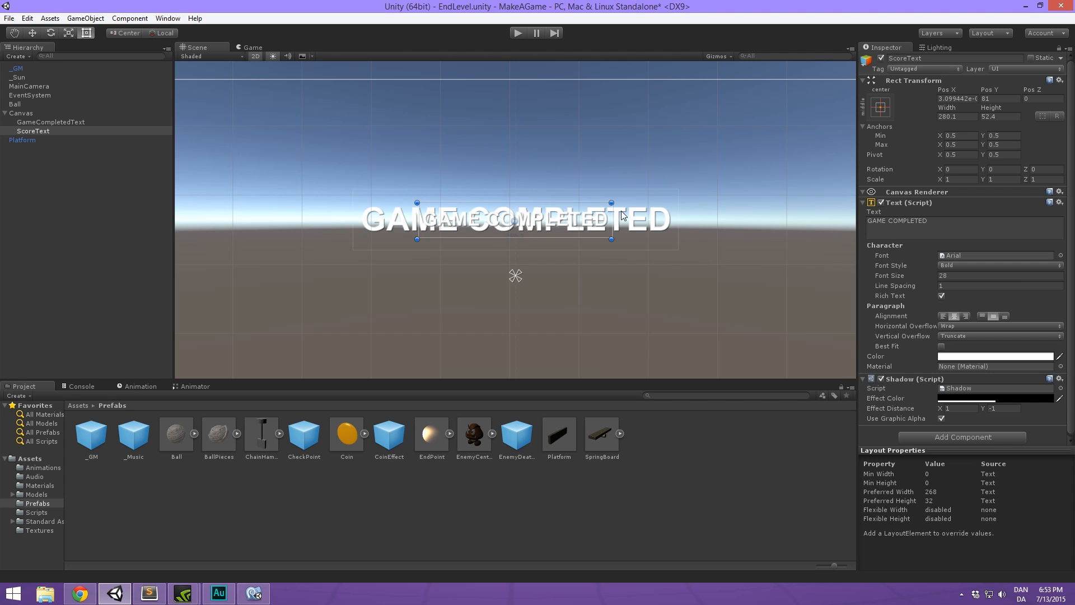
Move ScoreText below the "GAME COMPLETED" text to a Pos Y of about 11 and change its text to "SCORE: 20".
{"action": "left_click_drag", "start_coordinate": [522, 211], "coordinate": [523, 271]}
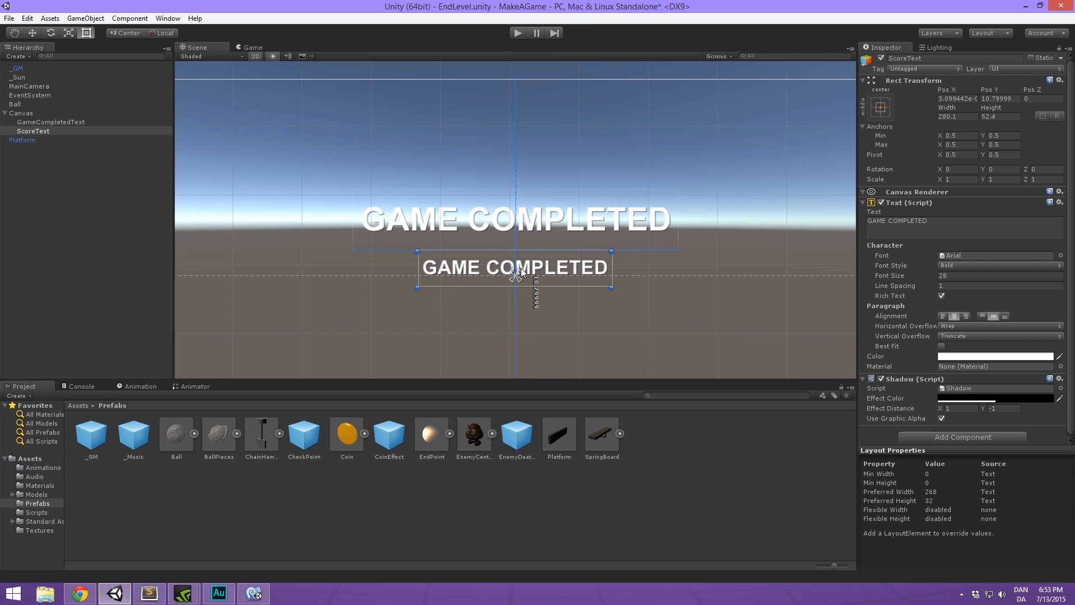
{"action": "left_click", "coordinate": [928, 235]}
{"action": "type", "text": "SCORE:"}
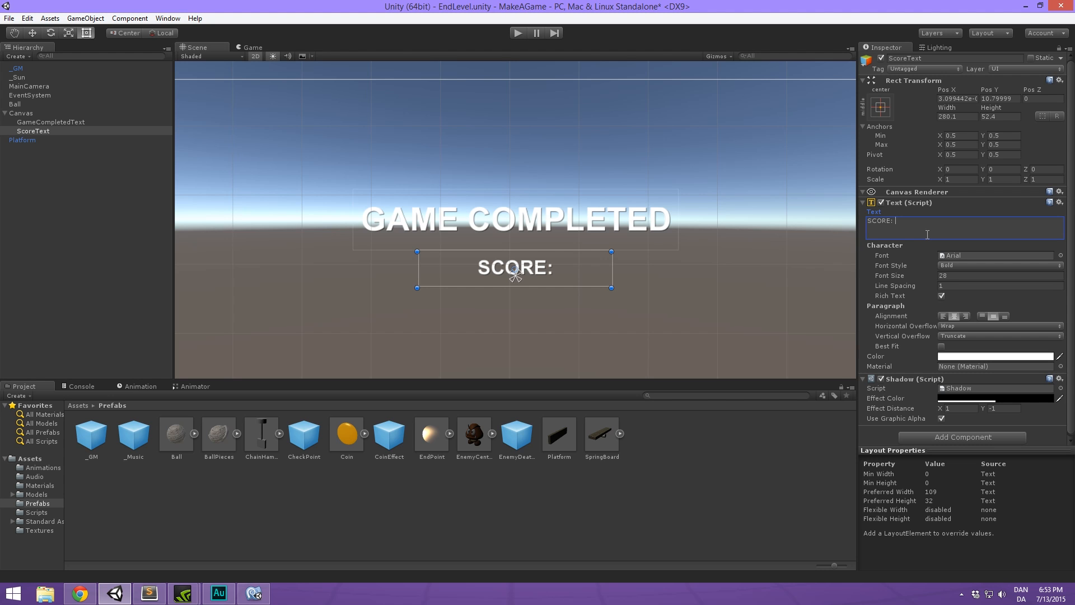
{"action": "type", "text": " 20"}
{"action": "middle_click_drag", "start_coordinate": [618, 259], "coordinate": [640, 224]}
{"action": "scroll", "coordinate": [787, 219], "scroll_direction": "up", "scroll_amount": 2}
{"action": "scroll", "coordinate": [751, 260], "scroll_direction": "up", "scroll_amount": 4}
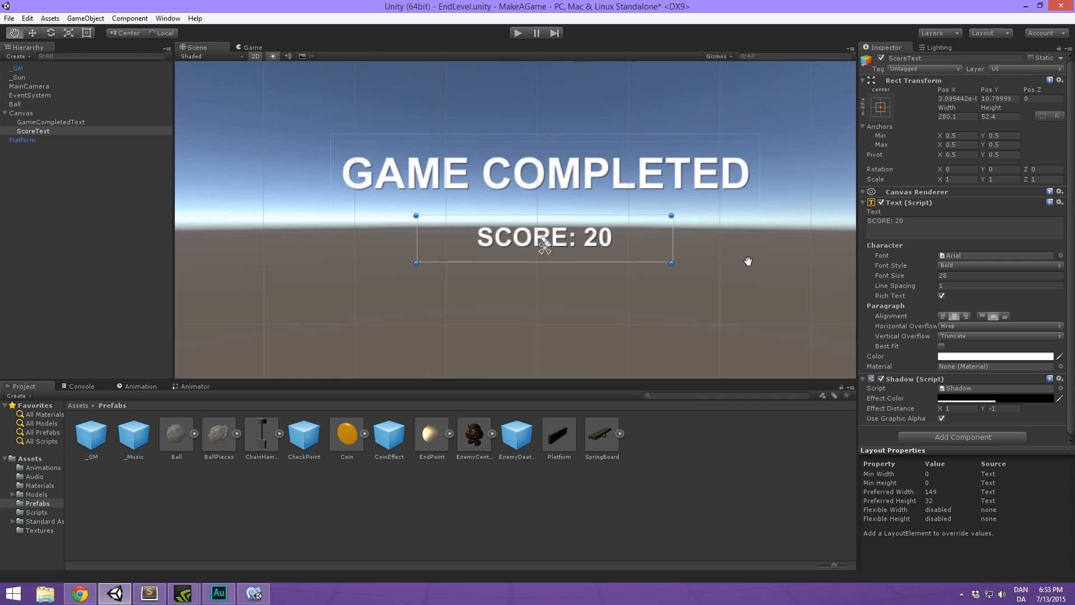
{"action": "middle_click_drag", "start_coordinate": [751, 260], "coordinate": [706, 274]}
{"action": "scroll", "coordinate": [515, 190], "scroll_direction": "down", "scroll_amount": 4}
{"action": "middle_click_drag", "start_coordinate": [515, 193], "coordinate": [549, 194]}
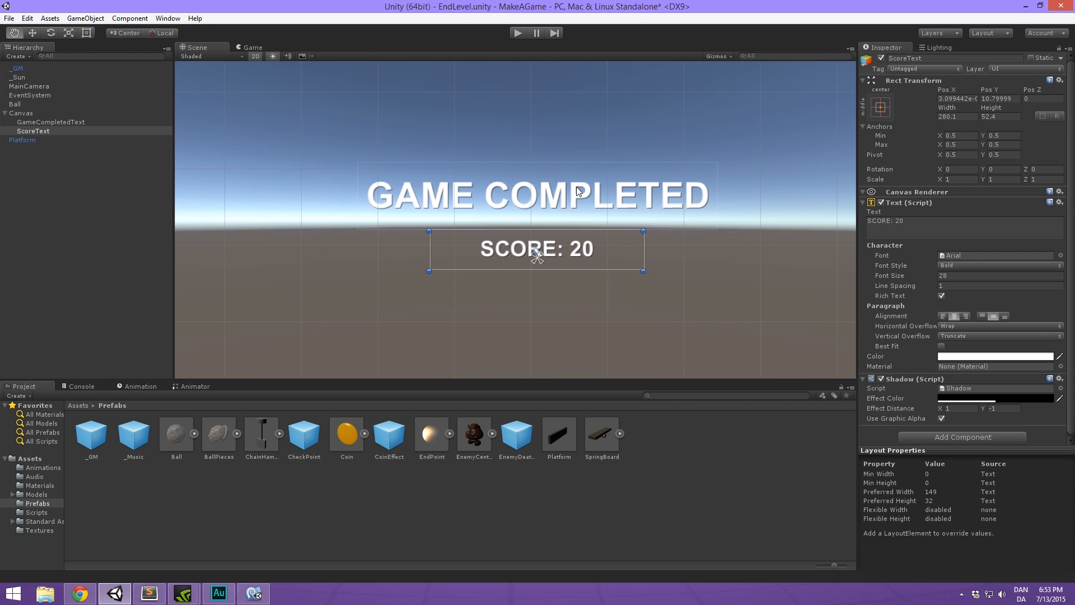
Align the ScoreText content to the left and top and shift it to a Pos X of about -40, checking it in the Game view.
{"action": "left_click", "coordinate": [944, 316]}
{"action": "left_click_drag", "start_coordinate": [600, 236], "coordinate": [558, 239]}
{"action": "left_click", "coordinate": [982, 316]}
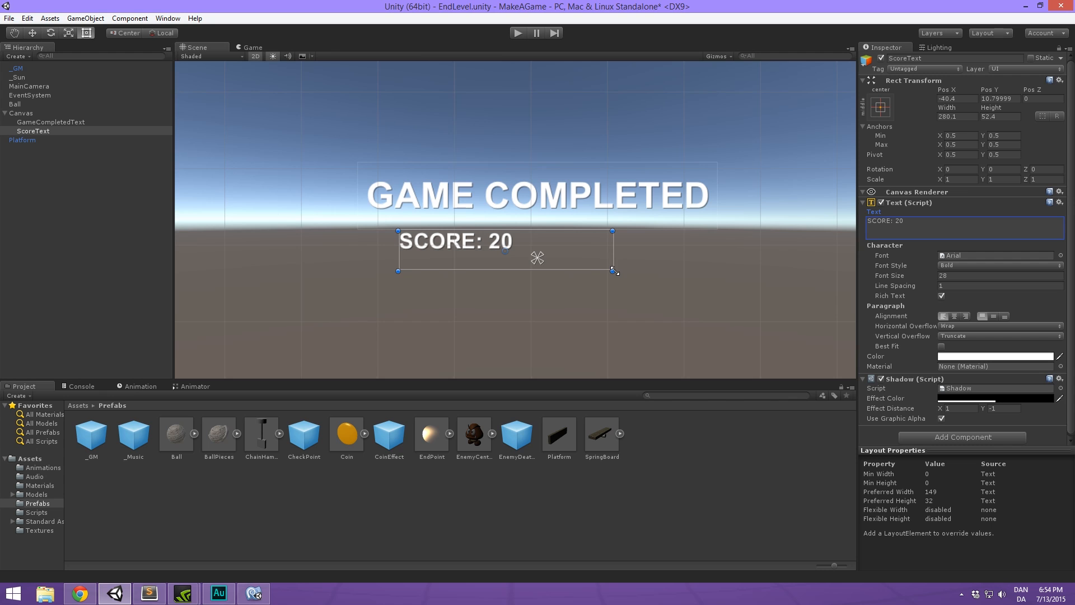
{"action": "left_click", "coordinate": [265, 48]}
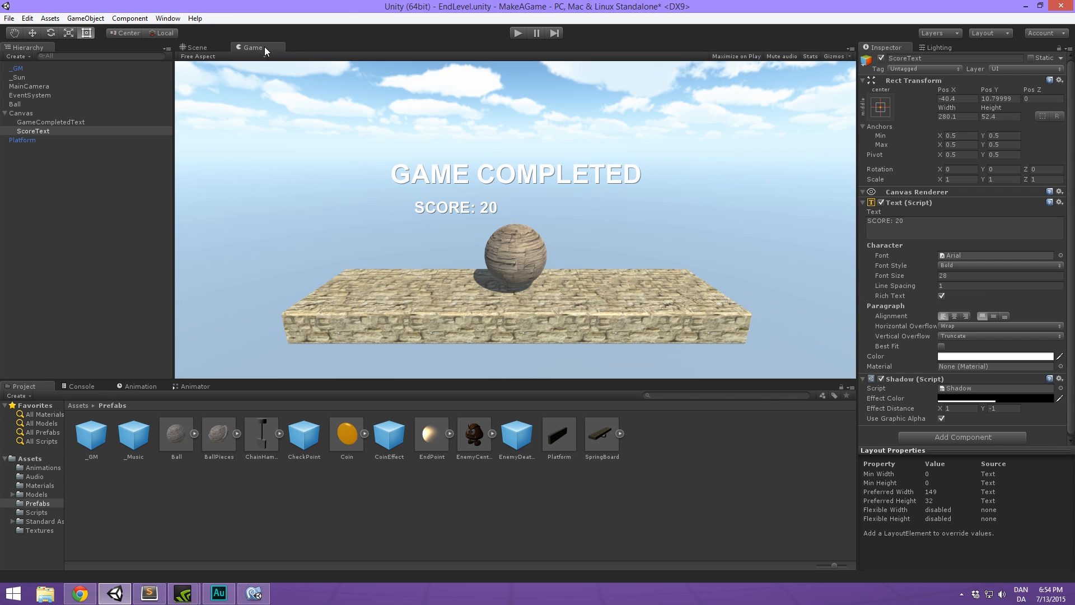
{"action": "left_click", "coordinate": [212, 47]}
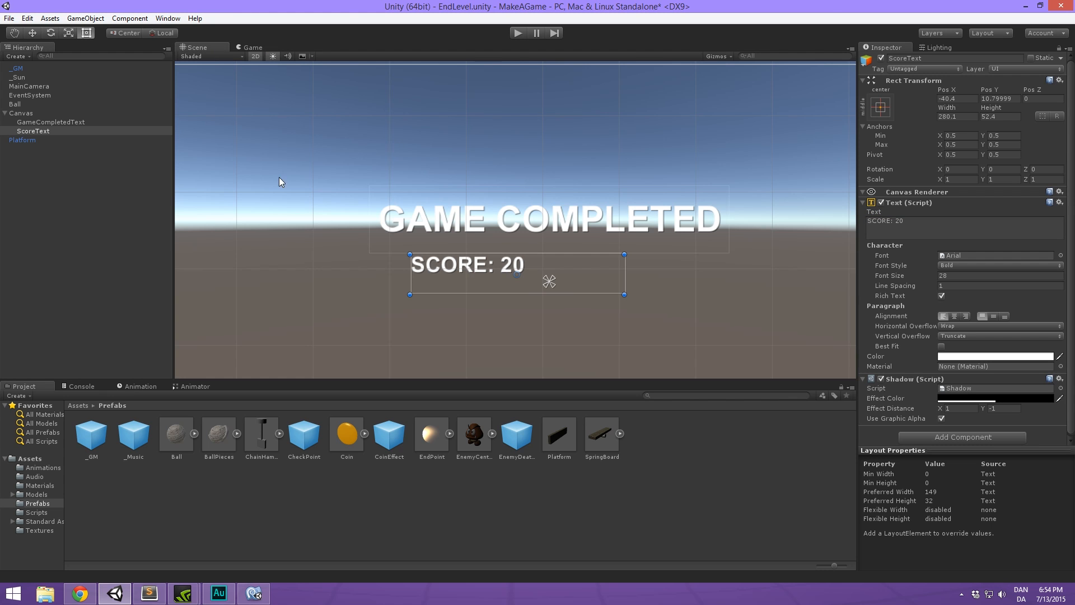
Reduce the GameCompletedText box height to about 66 and move ScoreText up to a Pos Y of about 26, checking it in the Game view.
{"action": "left_click", "coordinate": [53, 122]}
{"action": "mouse_move", "coordinate": [521, 251]}
{"action": "left_mouse_down", "text": "alt"}
{"action": "mouse_move", "coordinate": [517, 236]}
{"action": "mouse_move", "coordinate": [518, 244]}
{"action": "left_mouse_up", "text": "alt"}
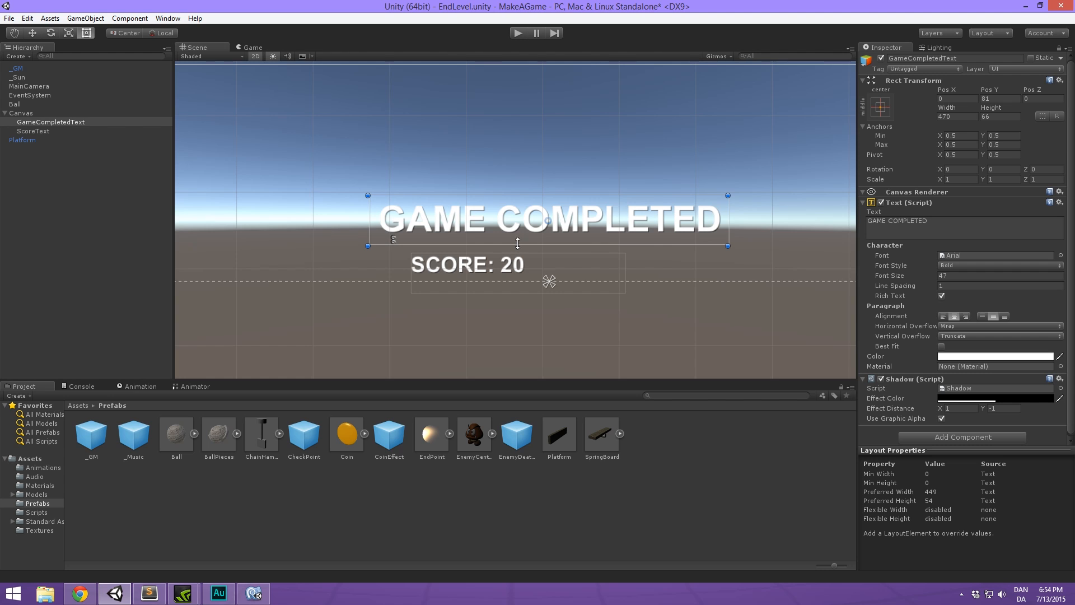
{"action": "left_click", "coordinate": [54, 131]}
{"action": "left_click_drag", "start_coordinate": [556, 287], "coordinate": [551, 266]}
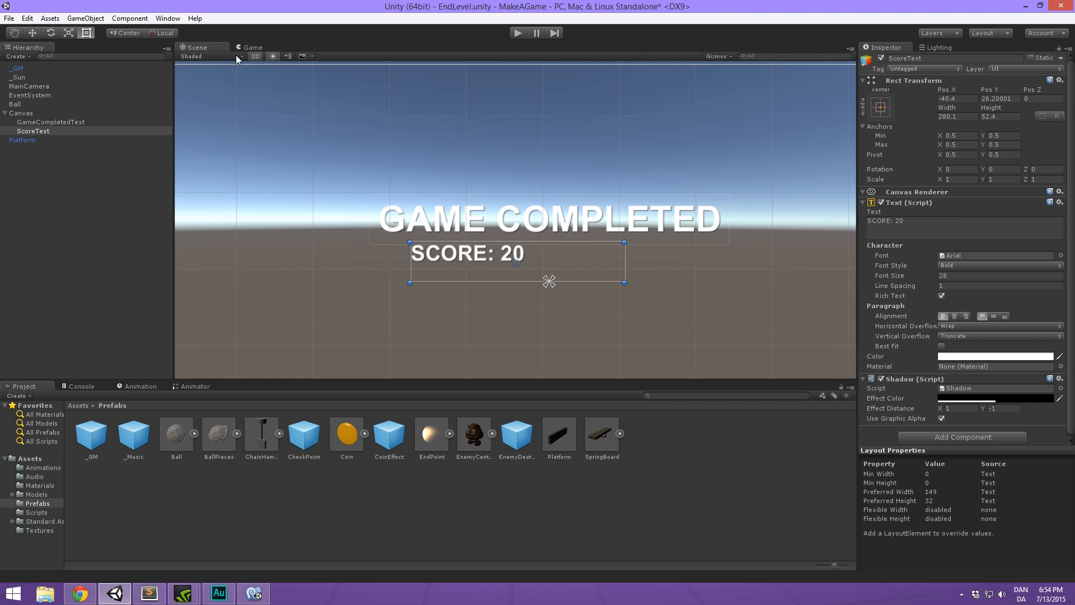
{"action": "left_click", "coordinate": [250, 47]}
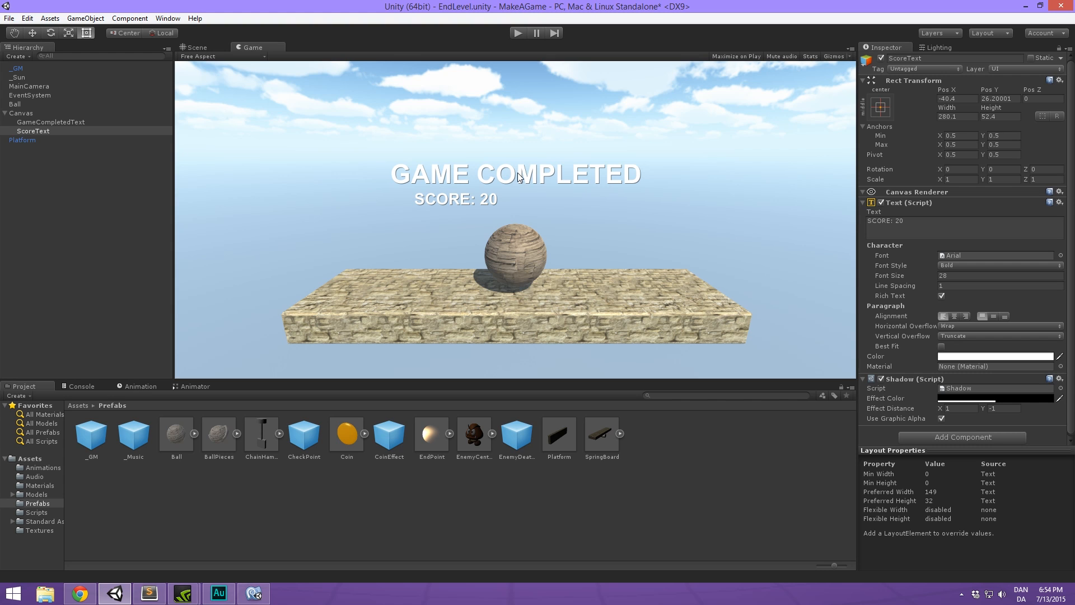
Deselect the text objects and save the EndLevel scene.
{"action": "left_click", "coordinate": [57, 192]}
{"action": "left_click", "coordinate": [40, 131]}
{"action": "left_click", "coordinate": [61, 166]}
{"action": "key", "text": "ctrl+s"}
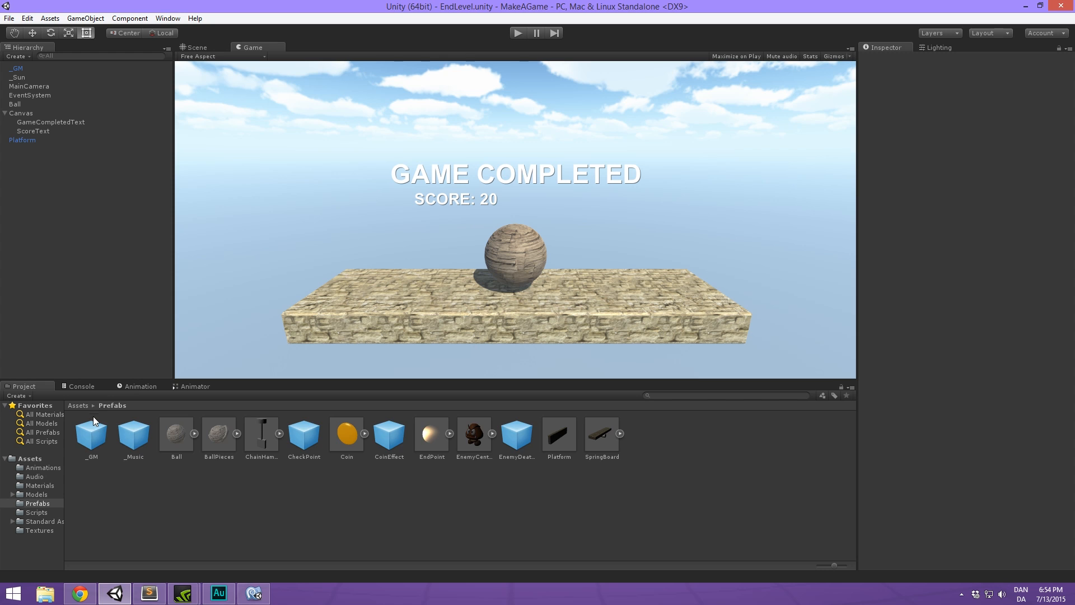
Add the EndLevel scene from the Assets folder to the scenes in the build, after Level02.
{"action": "left_click", "coordinate": [81, 406]}
{"action": "left_click", "coordinate": [9, 18]}
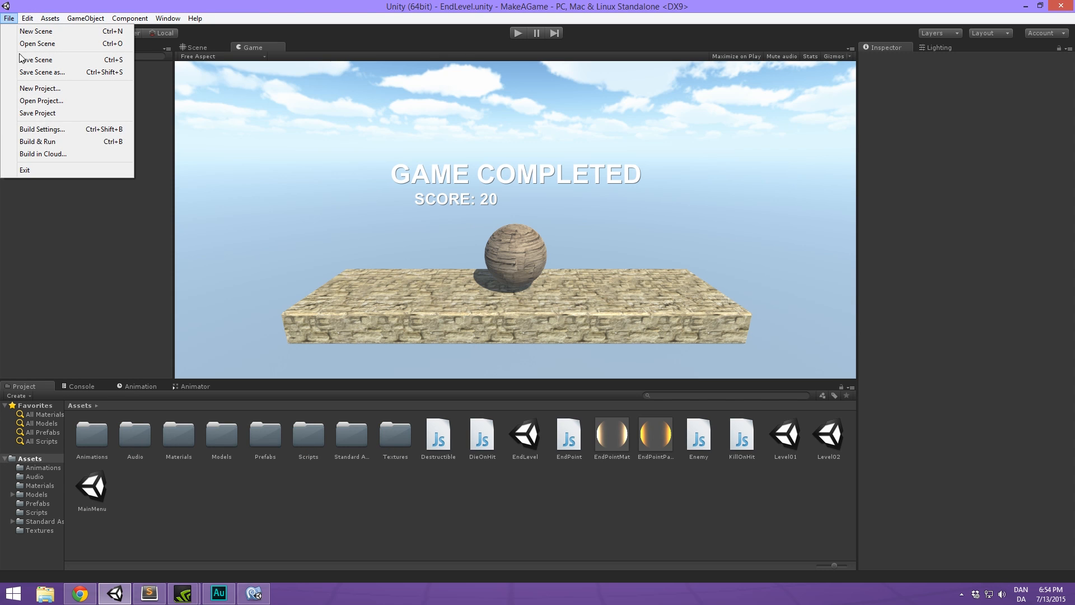
{"action": "left_click", "coordinate": [55, 130]}
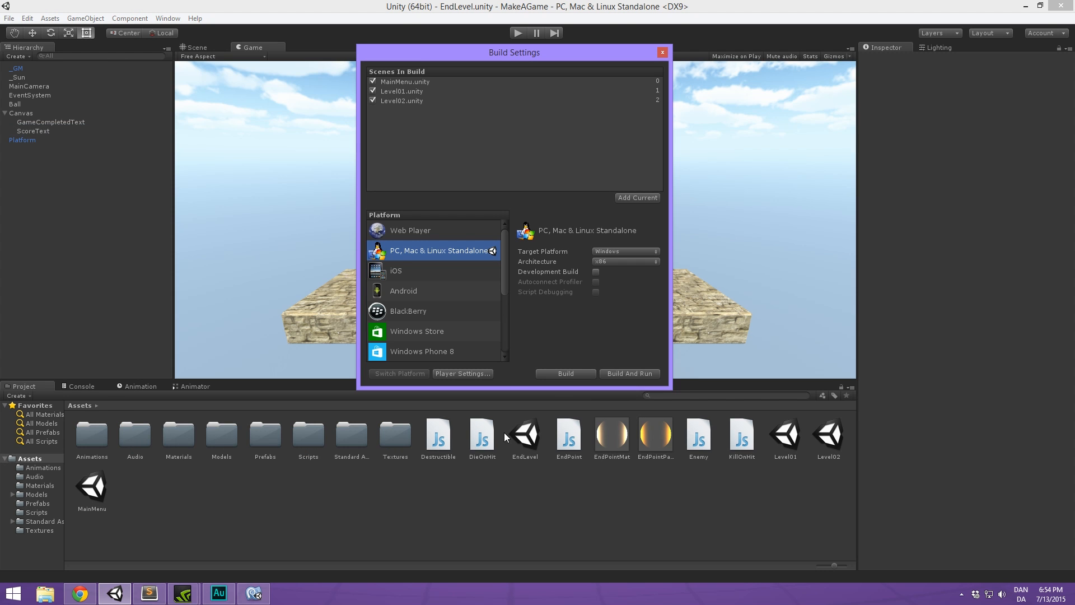
{"action": "left_click_drag", "start_coordinate": [522, 441], "coordinate": [487, 140]}
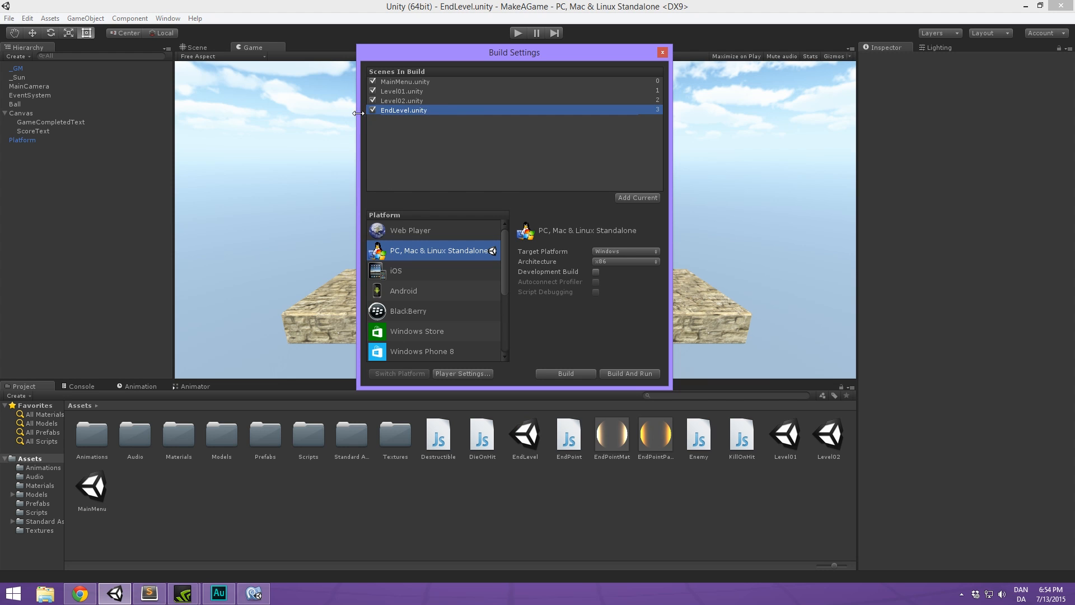
{"action": "left_click", "coordinate": [663, 52]}
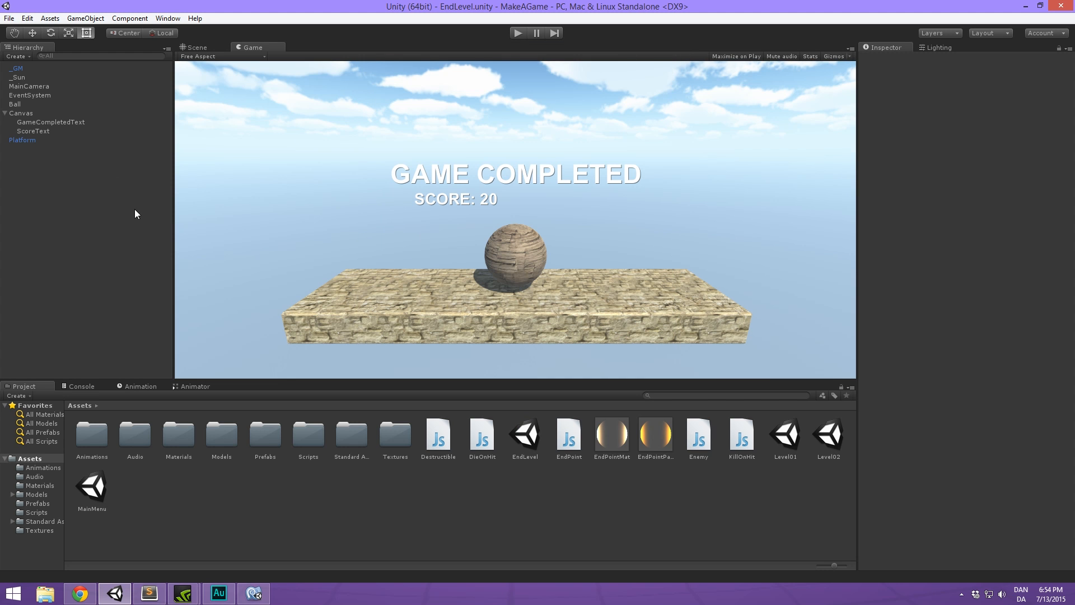
Create a new JavaScript script named ScoreGUI and add it as a component to ScoreText.
{"action": "left_click", "coordinate": [62, 131]}
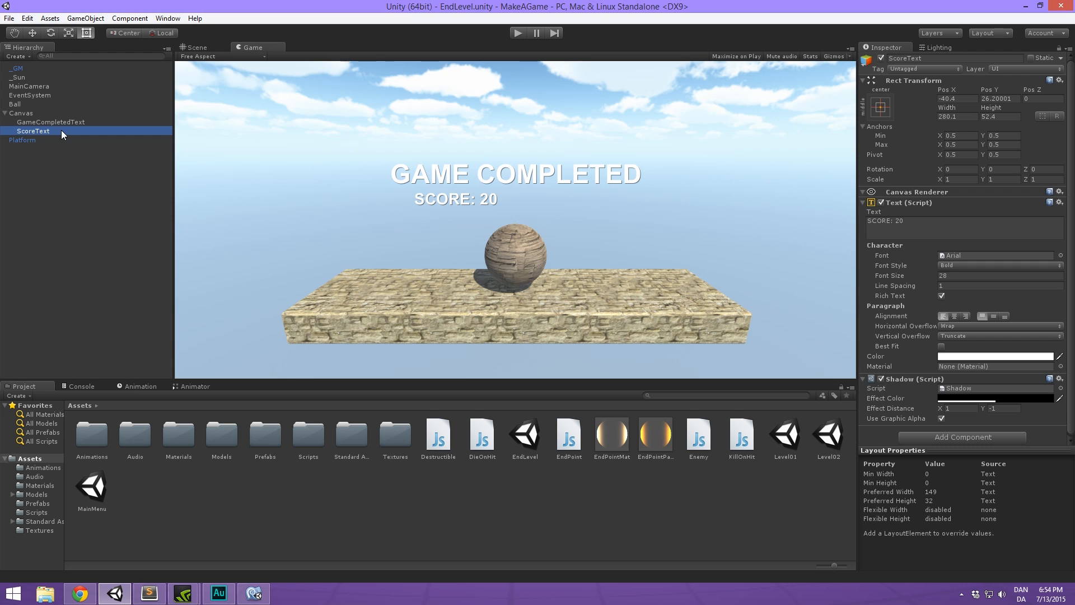
{"action": "left_click", "coordinate": [934, 435]}
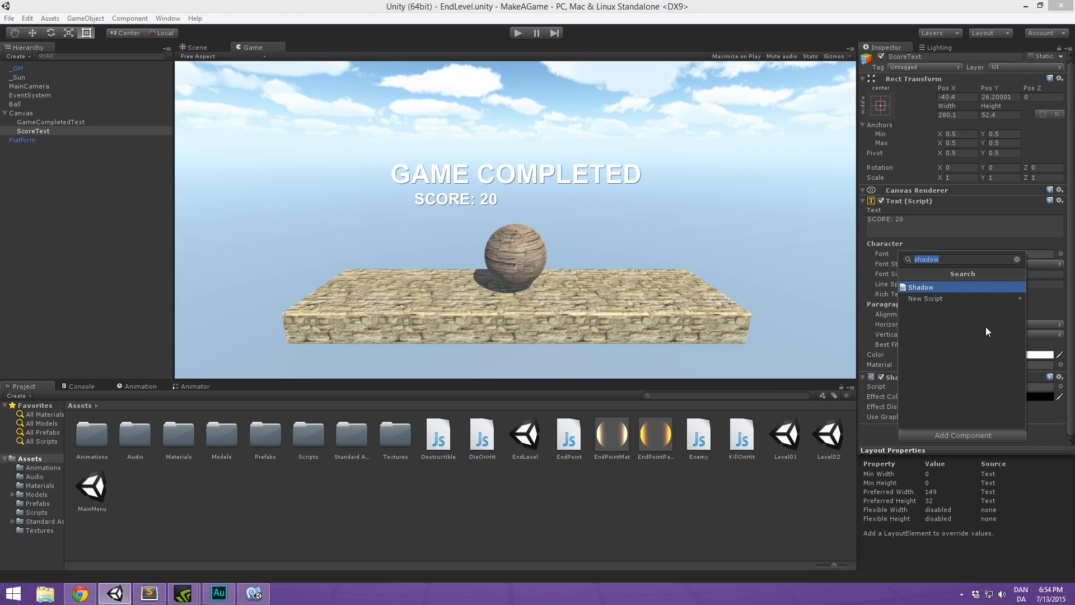
{"action": "key", "text": "BackSpace"}
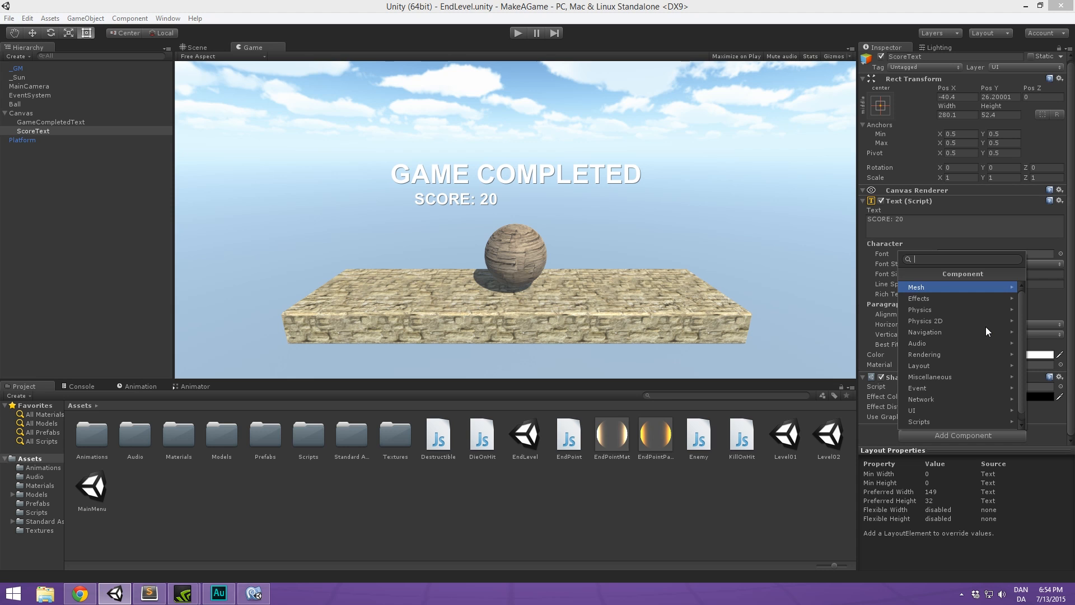
{"action": "type", "text": "S"}
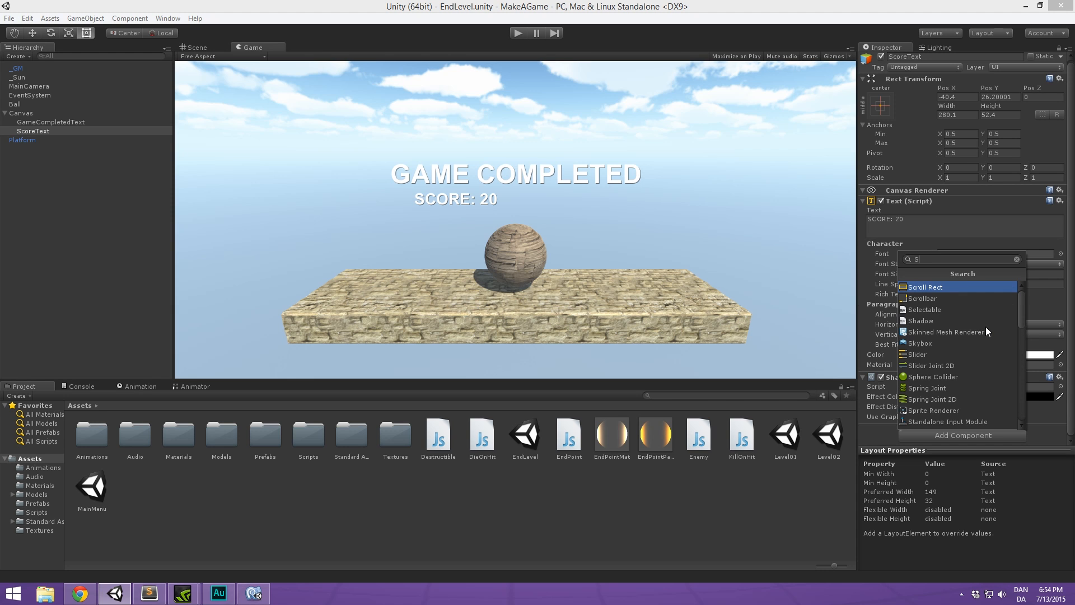
{"action": "type", "text": "CoreGUI"}
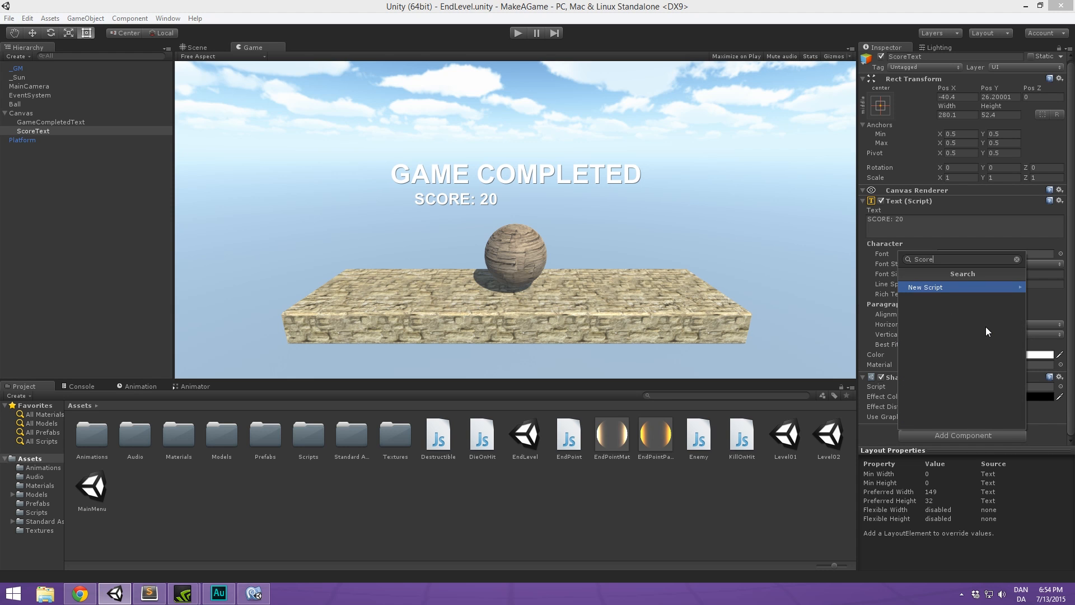
{"action": "key", "text": "Return"}
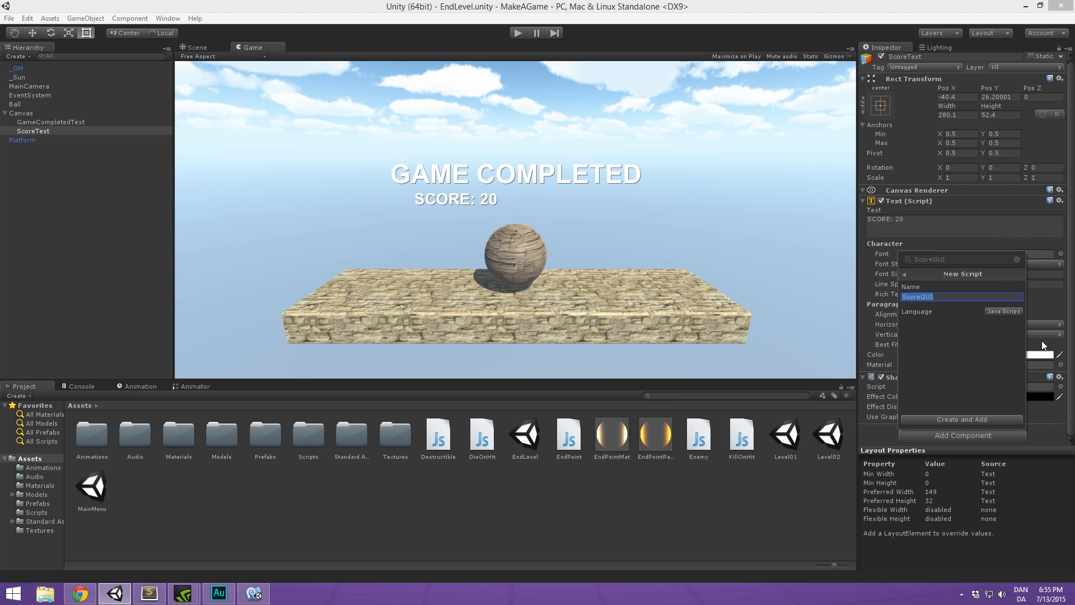
{"action": "left_click", "coordinate": [972, 421]}
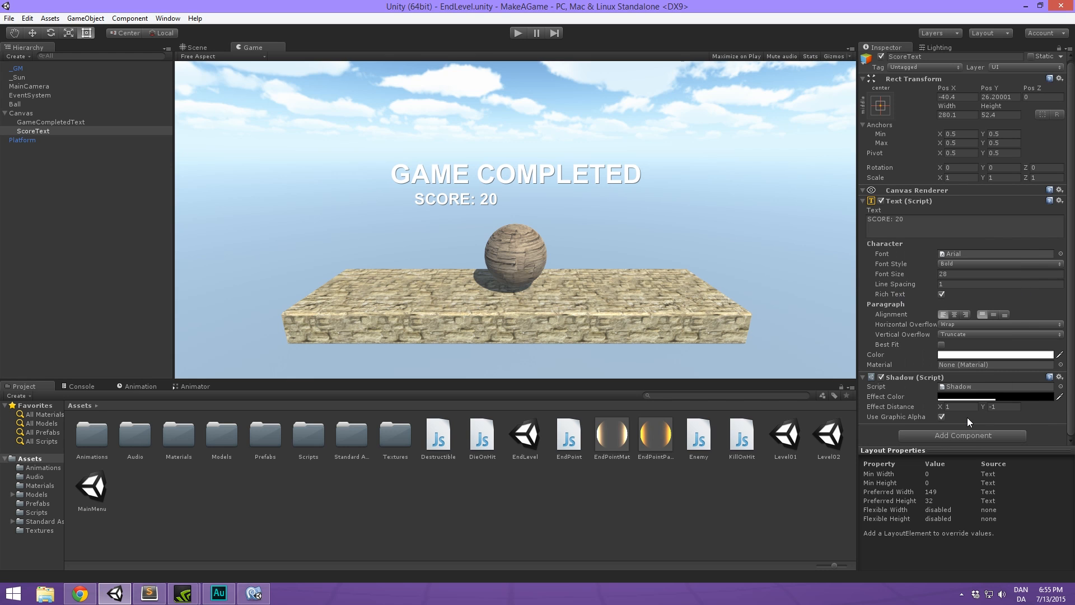
{"action": "left_click", "coordinate": [887, 394]}
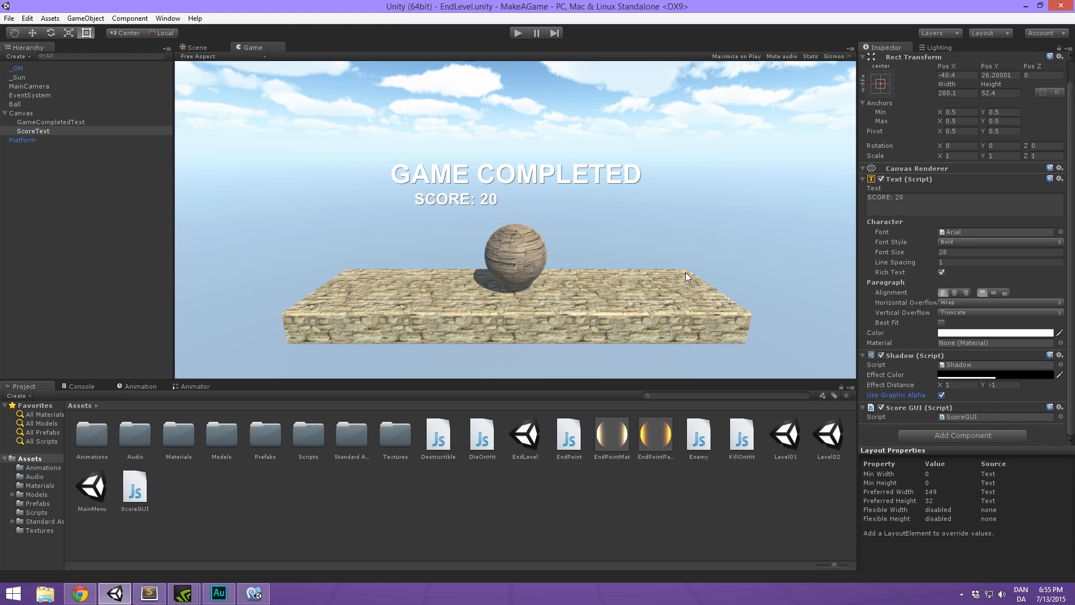
Switch to the ScoreGUI script in MonoDevelop, maximize the editor, and delete the default Start and Update functions.
{"action": "left_click", "coordinate": [254, 594]}
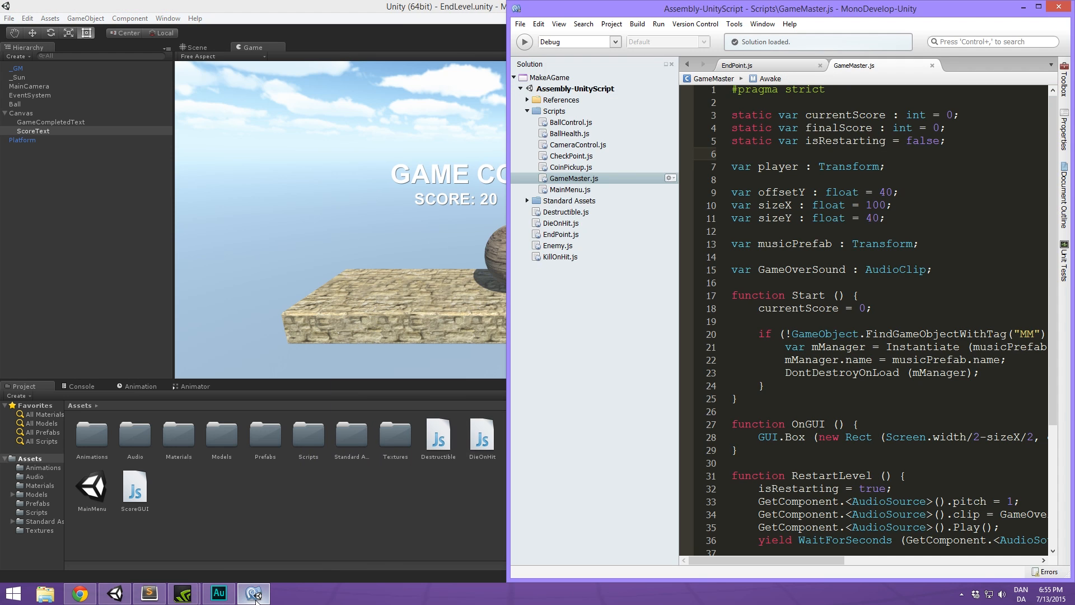
{"action": "left_click", "coordinate": [253, 595]}
{"action": "left_click", "coordinate": [960, 415]}
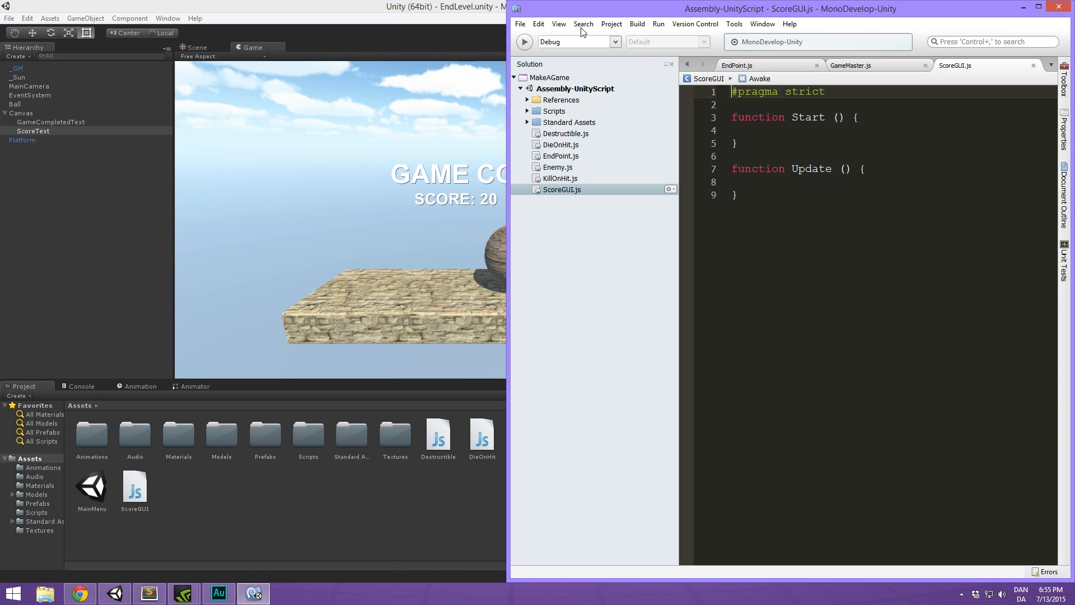
{"action": "double_click", "coordinate": [689, 10]}
{"action": "left_click", "coordinate": [387, 136]}
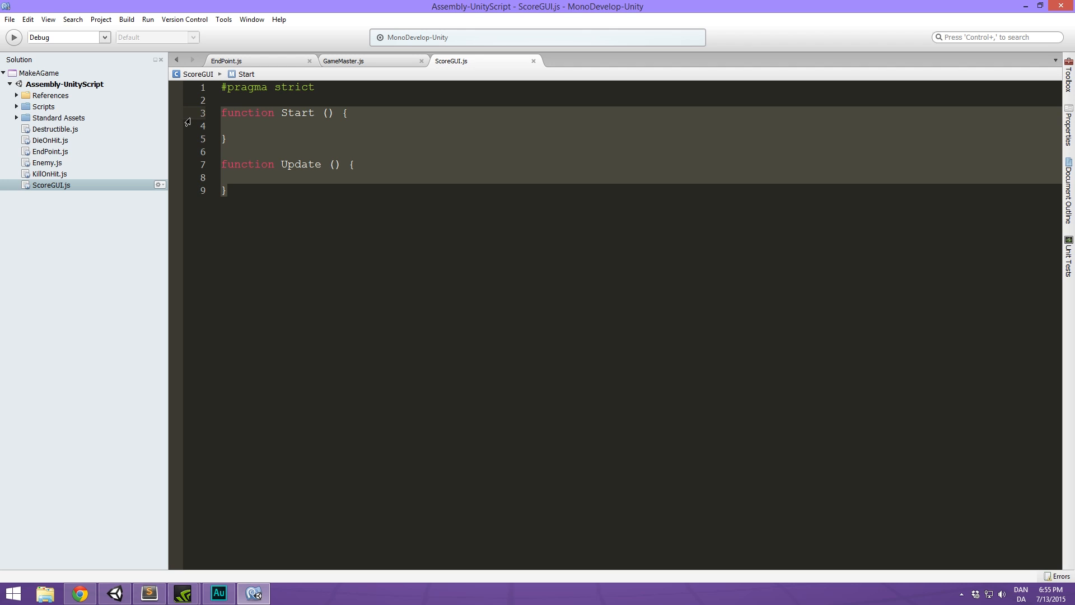
{"action": "key", "text": "Delete"}
Check the finalScore declaration in GameMaster.js and write an empty Start function in ScoreGUI.js with its opening brace on its own line.
{"action": "left_click", "coordinate": [362, 63]}
{"action": "left_click", "coordinate": [447, 131]}
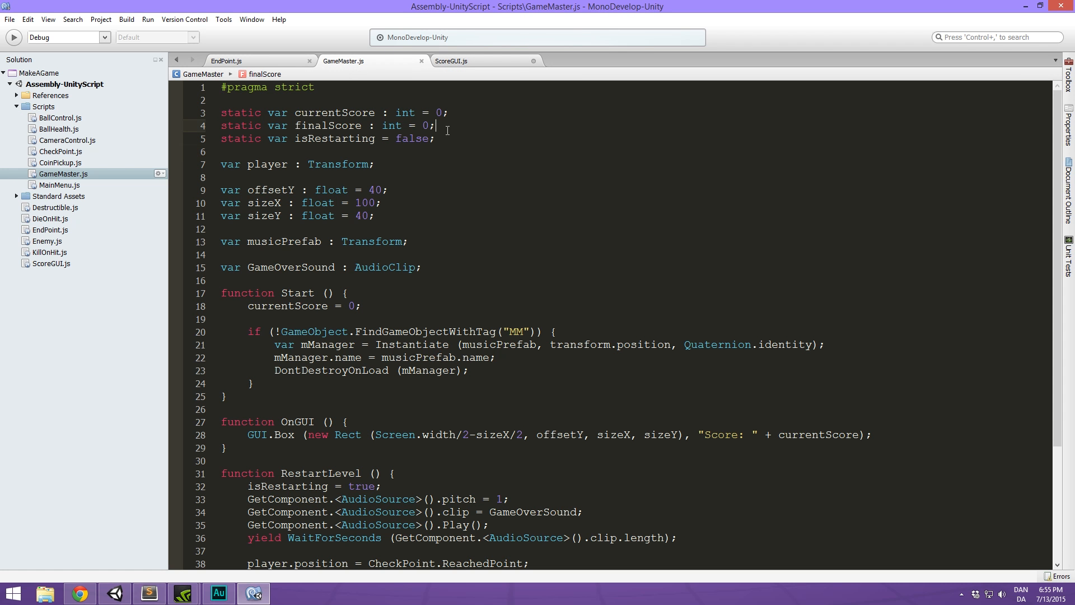
{"action": "left_click", "coordinate": [212, 121], "text": "shift"}
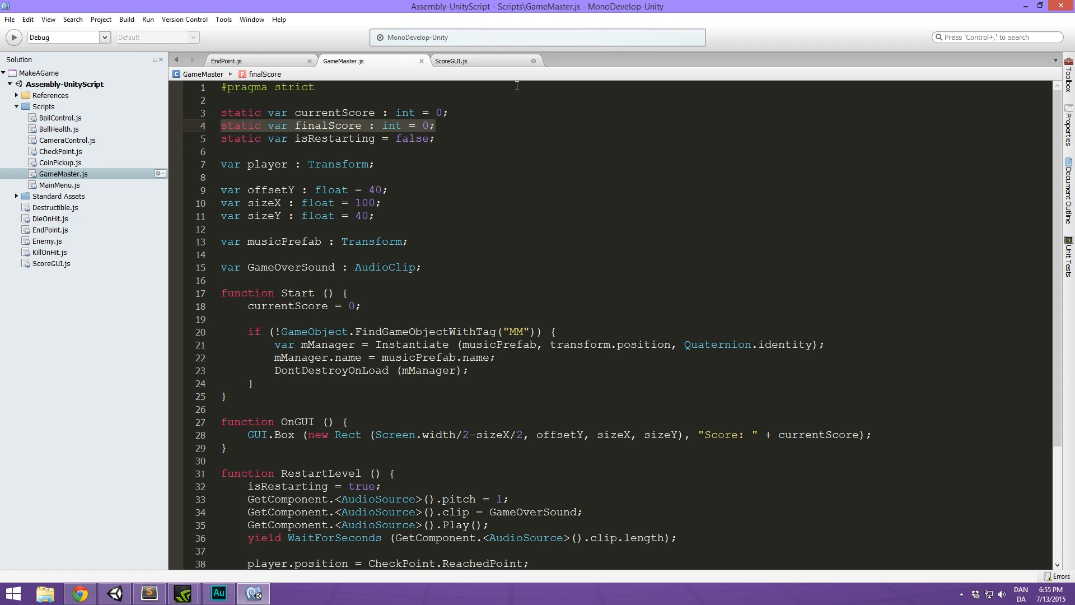
{"action": "left_click", "coordinate": [474, 64]}
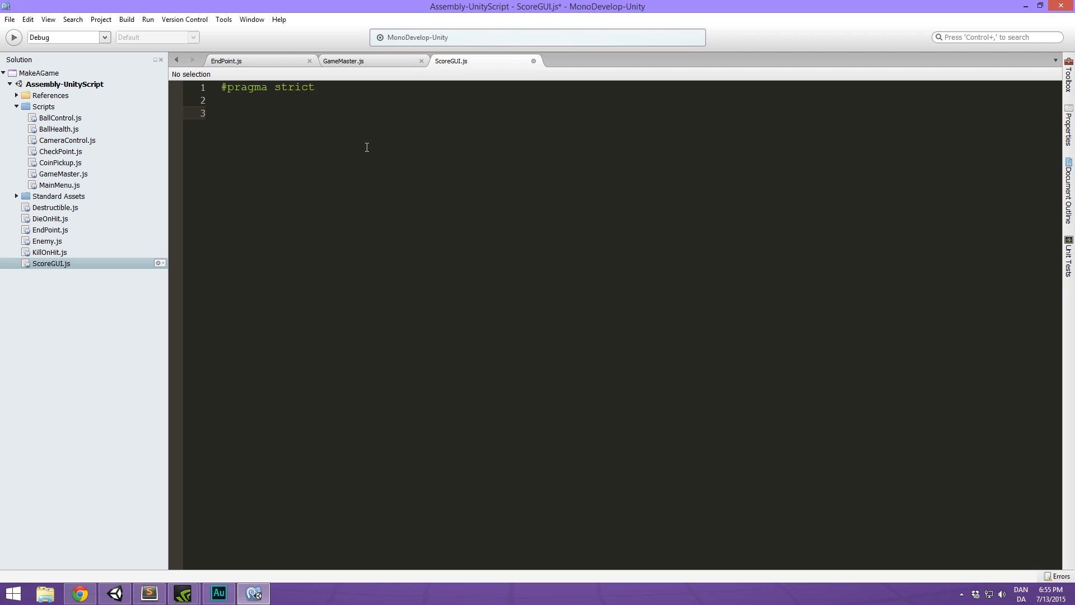
{"action": "type", "text": "function Start () {"}
{"action": "key", "text": "Return"}
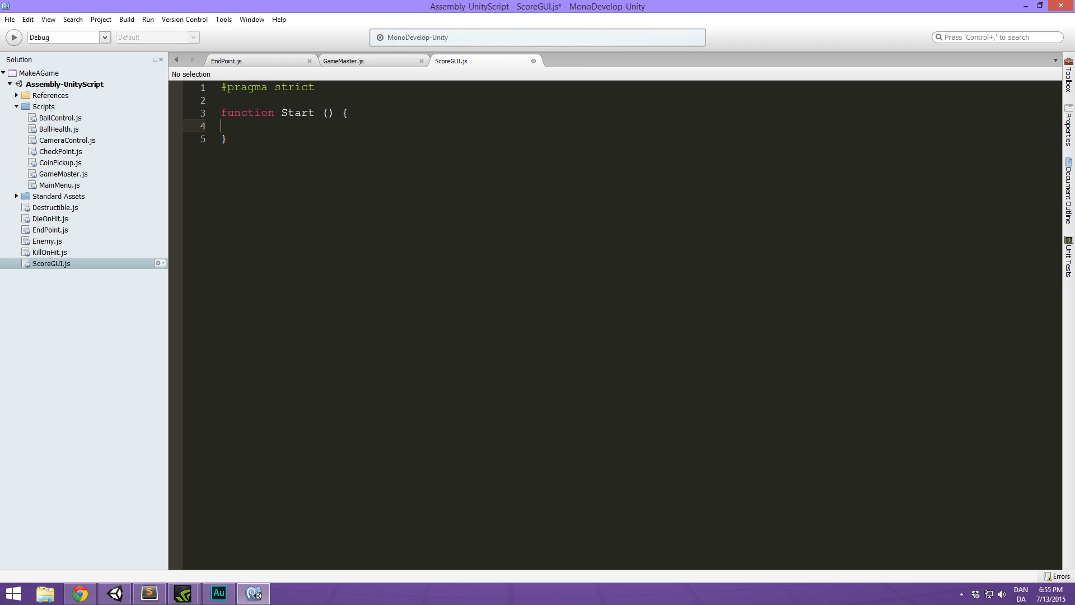
{"action": "left_click", "coordinate": [343, 113]}
{"action": "key", "text": "Return"}
{"action": "key", "text": "Down"}
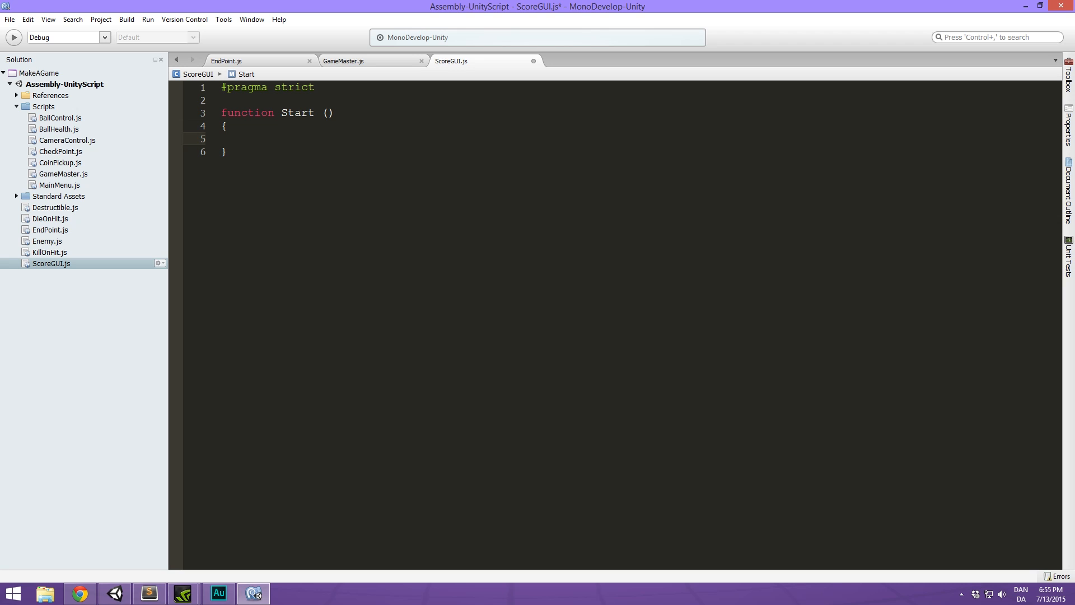
Declare the variable "var scoreText : Text;" above the Start function in ScoreGUI.js.
{"action": "key", "text": "Up"}
{"action": "key", "text": "Up"}
{"action": "key", "text": "Up"}
{"action": "key", "text": "Return"}
{"action": "key", "text": "Return"}
{"action": "key", "text": "Up"}
{"action": "type", "text": "var "}
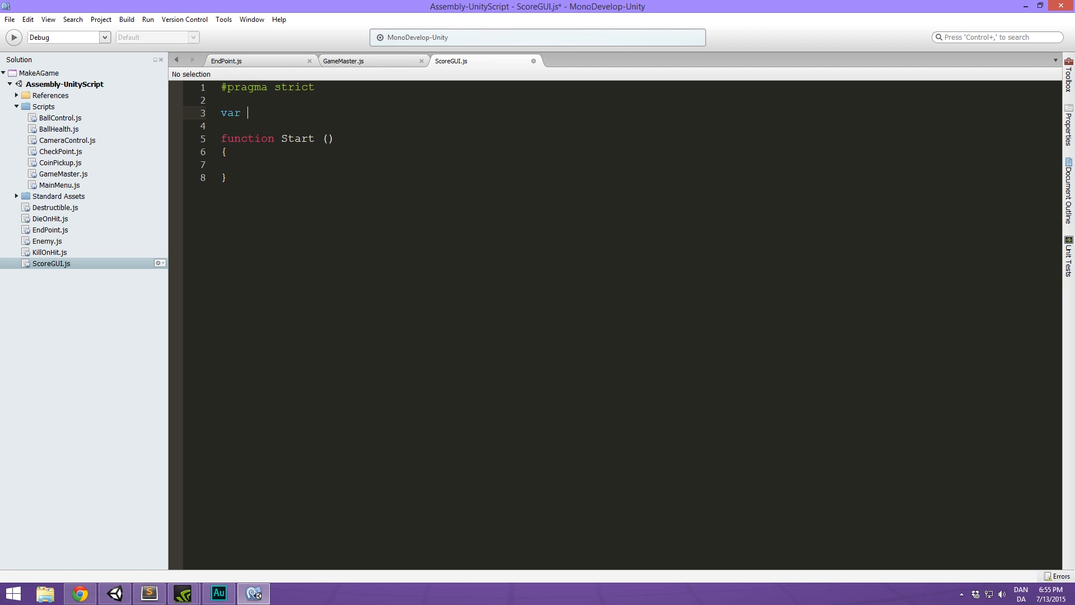
{"action": "type", "text": "sc"}
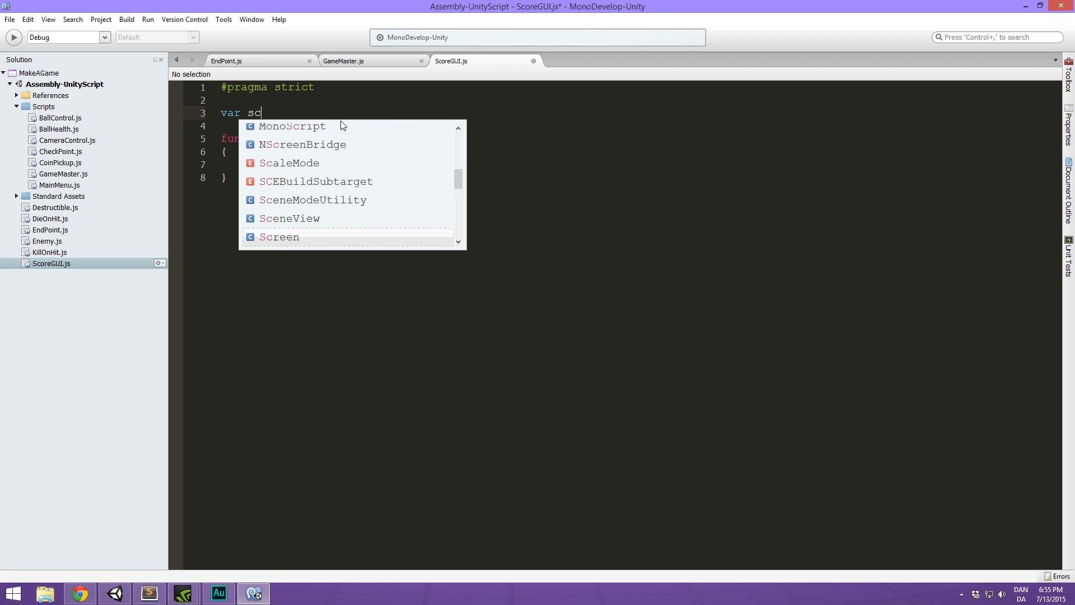
{"action": "type", "text": "oreText : Text;"}
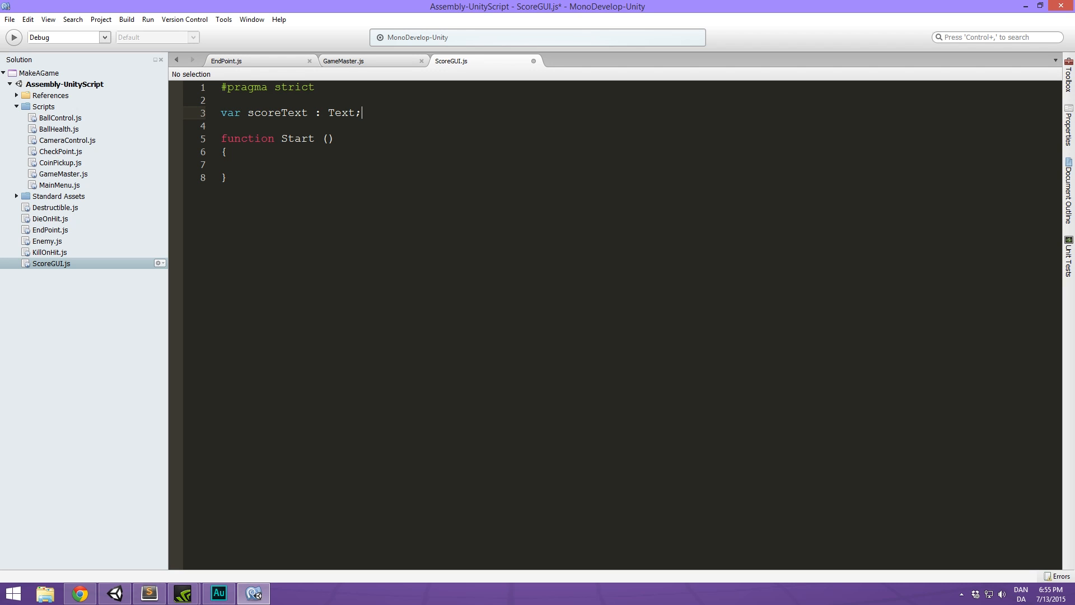
Add the line "import UnityEngine.UI;" above the scoreText declaration in ScoreGUI.js.
{"action": "key", "text": "Up"}
{"action": "key", "text": "Return"}
{"action": "key", "text": "Return"}
{"action": "key", "text": "Up"}
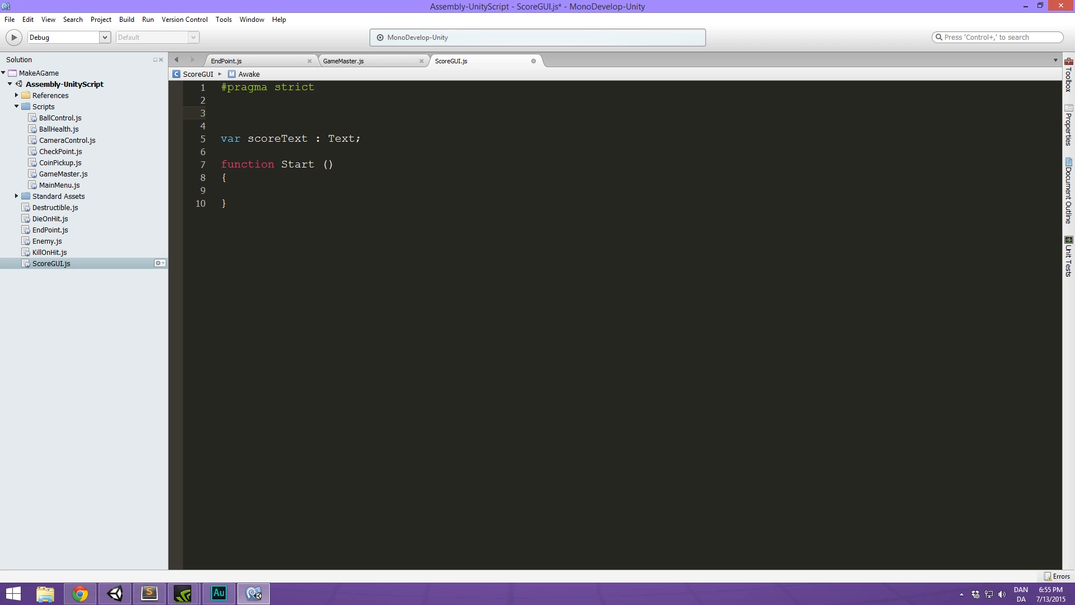
{"action": "type", "text": "import UnityEngin"}
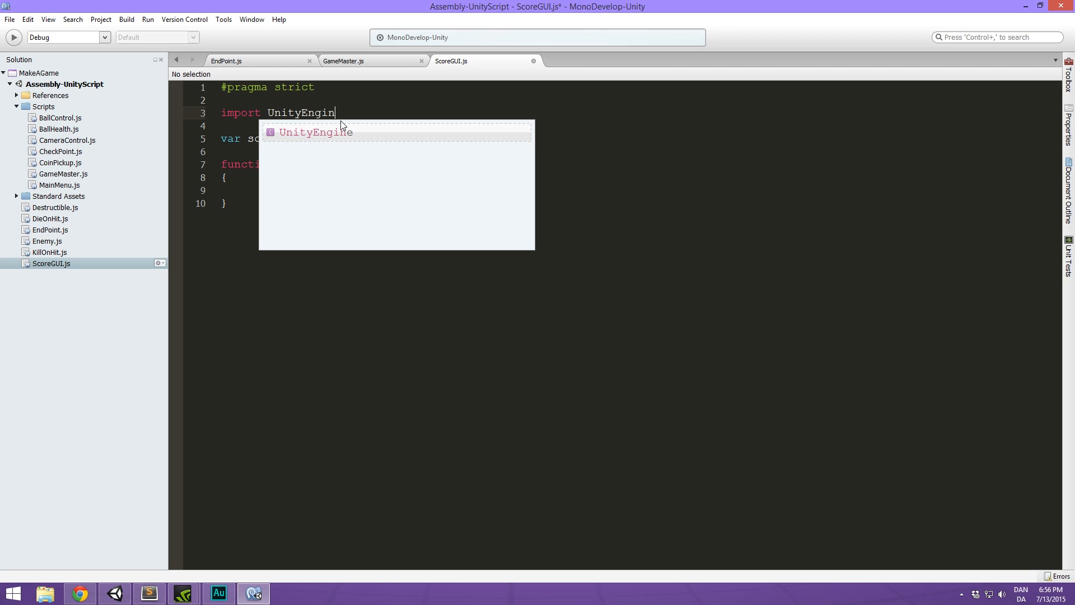
{"action": "type", "text": "e.UI"}
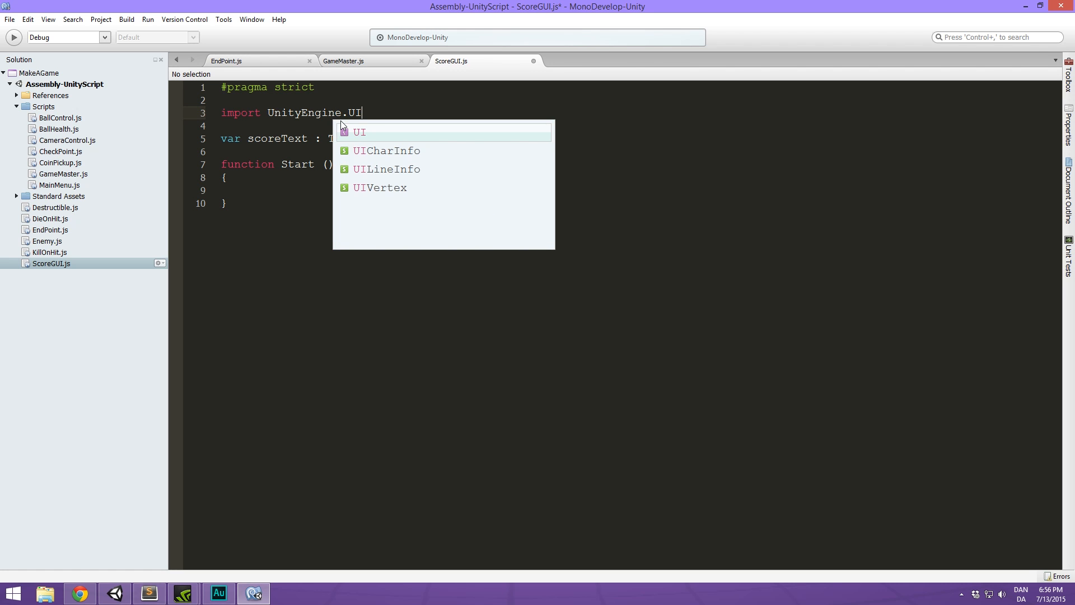
{"action": "type", "text": ";"}
{"action": "double_click", "coordinate": [345, 139]}
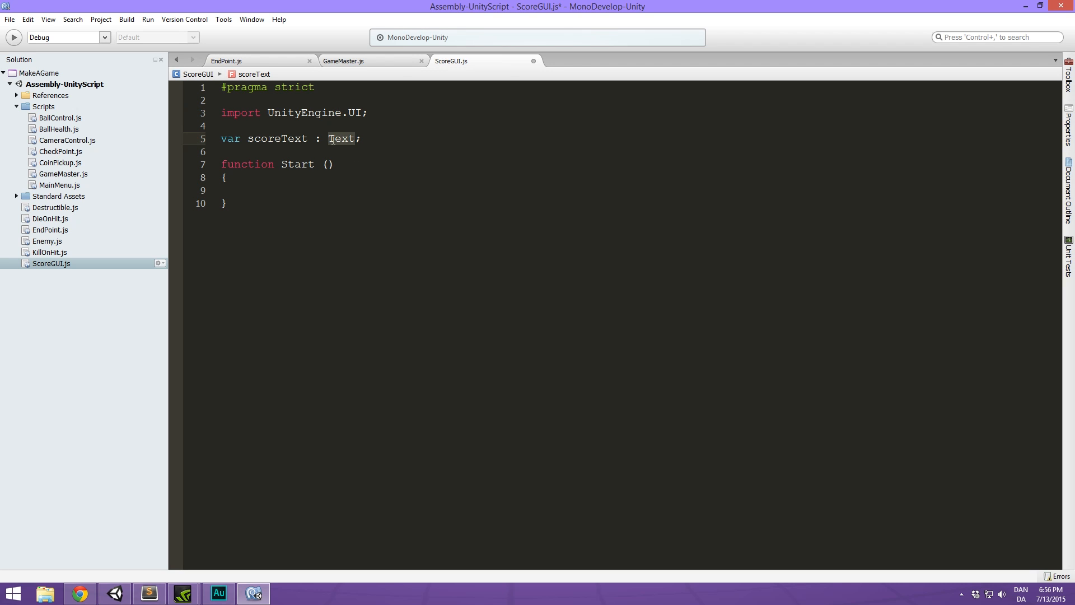
{"action": "left_click", "coordinate": [355, 198]}
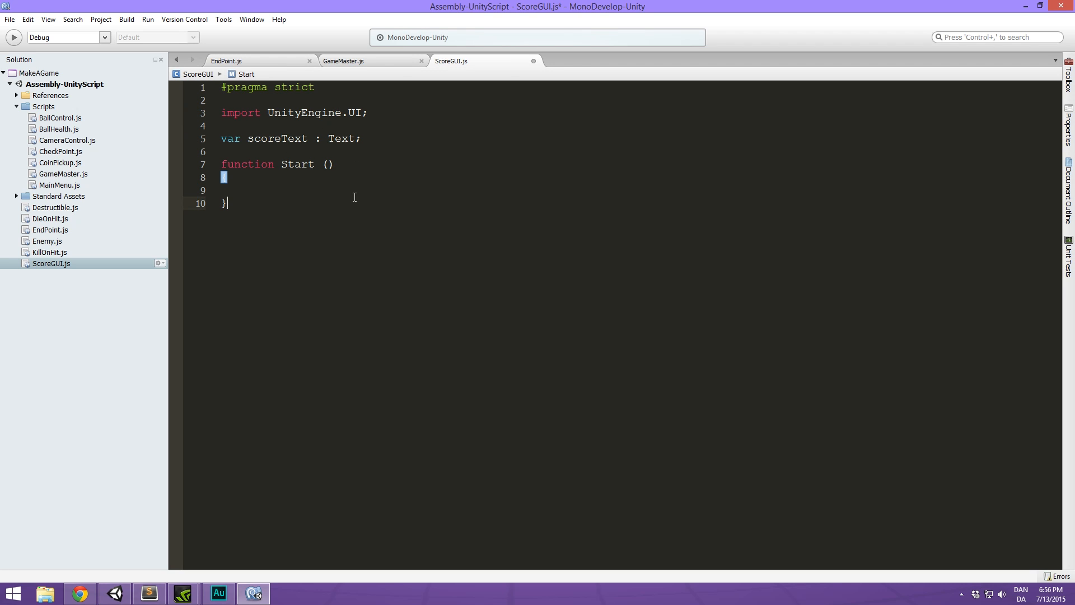
Write "scoreText.text = GameMaster.finalScore;" inside the Start function and save the script.
{"action": "left_click", "coordinate": [357, 140]}
{"action": "left_click", "coordinate": [381, 192]}
{"action": "type", "text": "scoreT"}
{"action": "key", "text": "Return"}
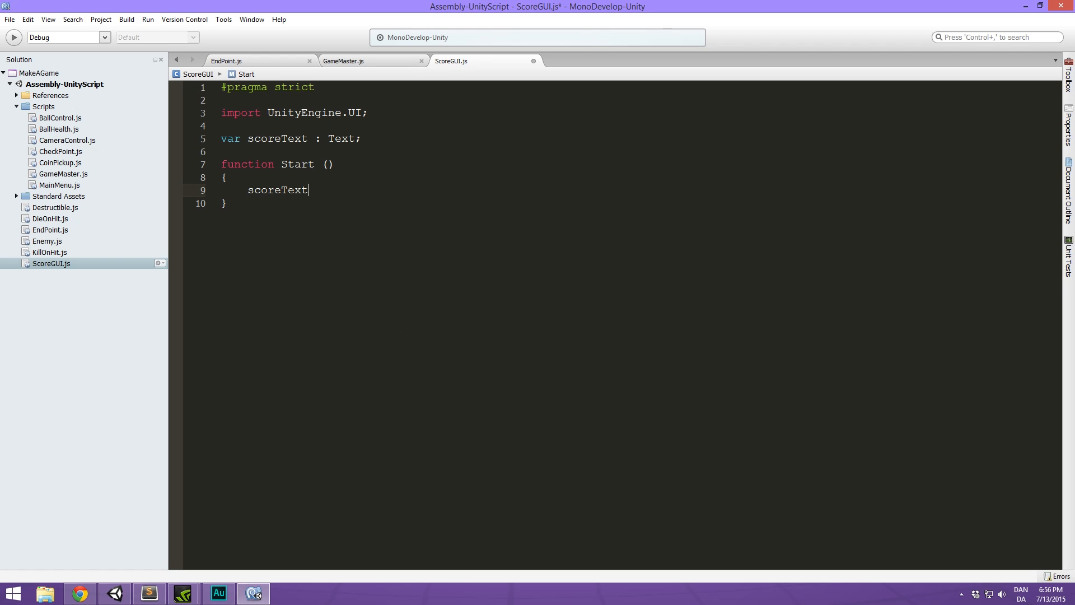
{"action": "type", "text": ".text"}
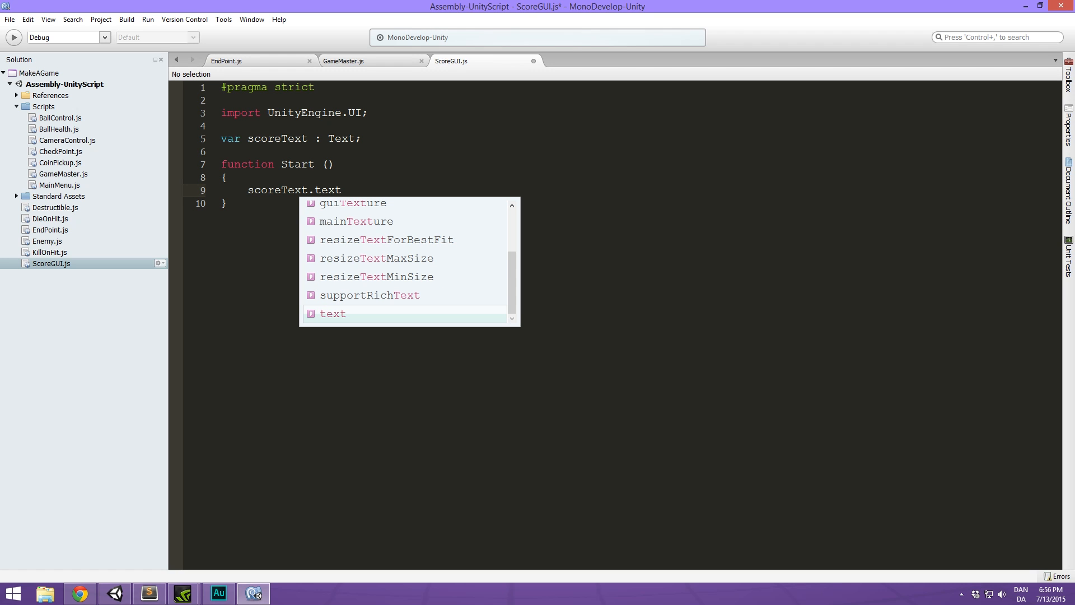
{"action": "key", "text": "Return"}
{"action": "type", "text": "= "}
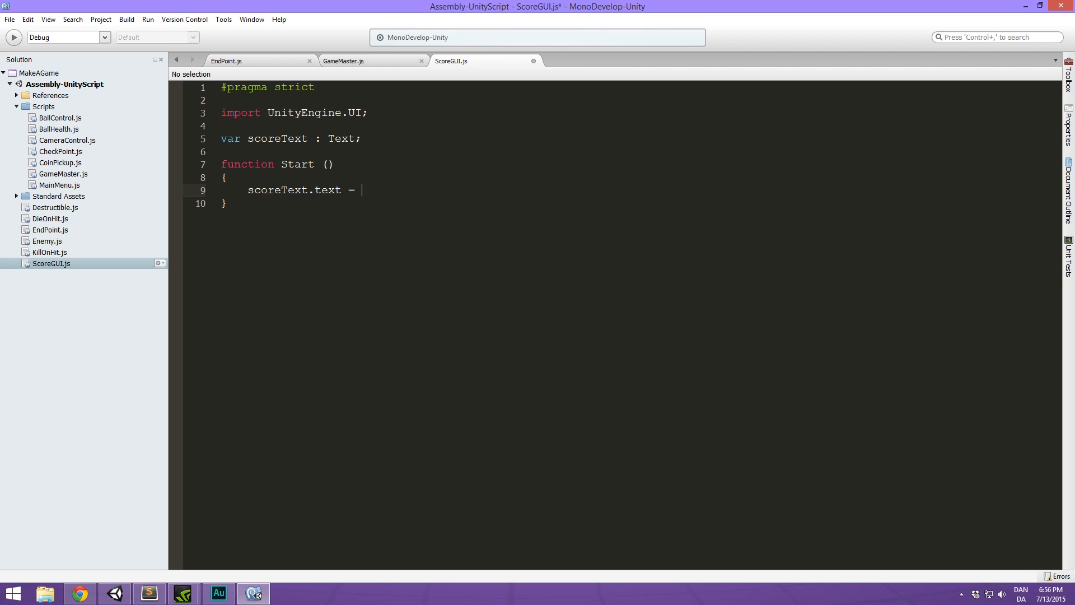
{"action": "type", "text": "GameMaster"}
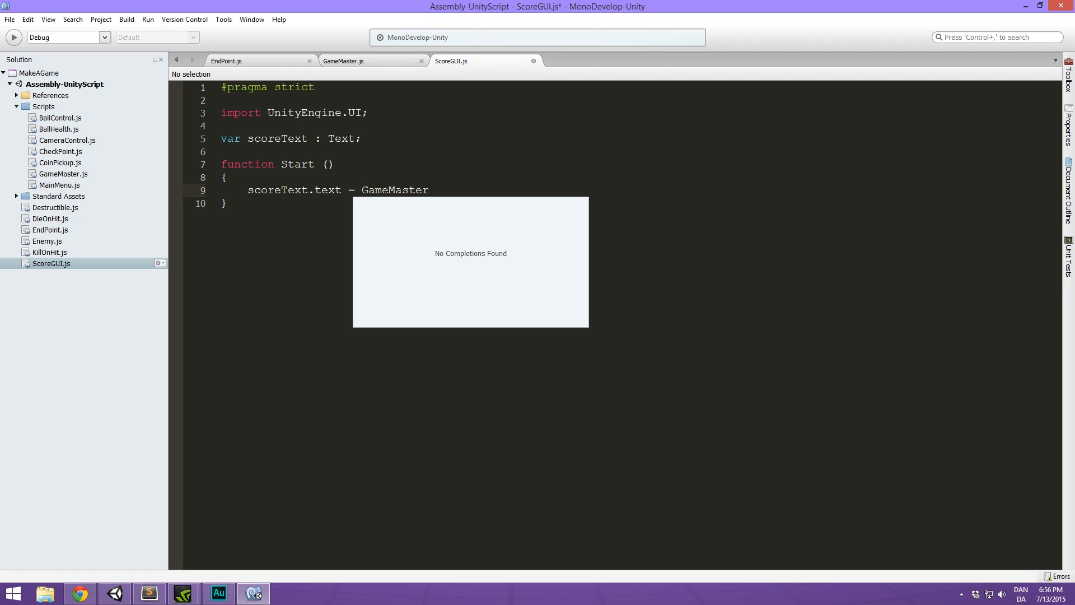
{"action": "type", "text": "."}
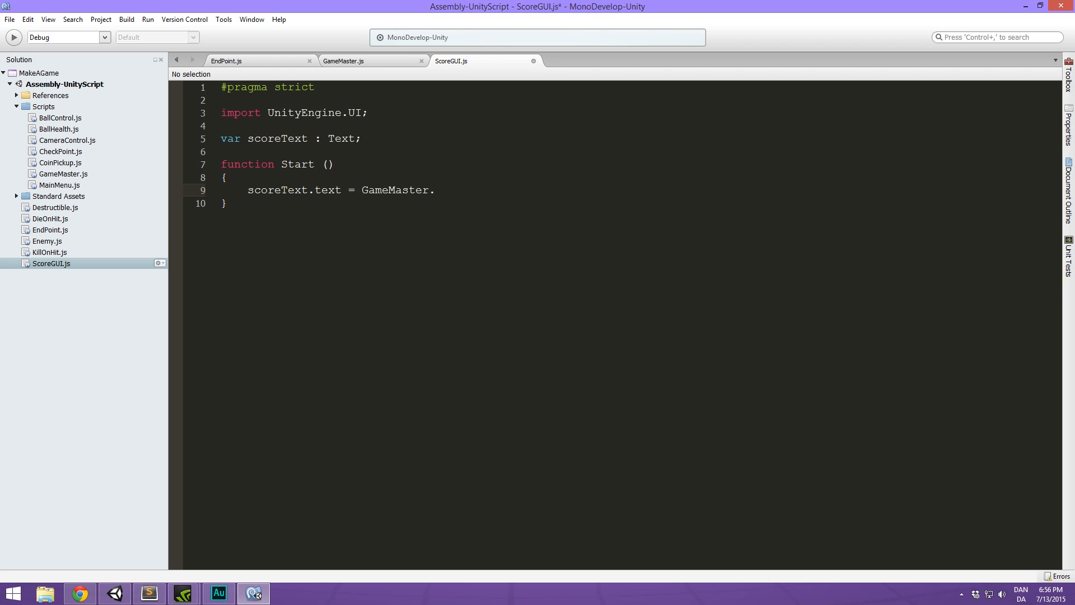
{"action": "type", "text": "finalScore;"}
{"action": "left_click", "coordinate": [336, 211]}
{"action": "key", "text": "ctrl+s"}
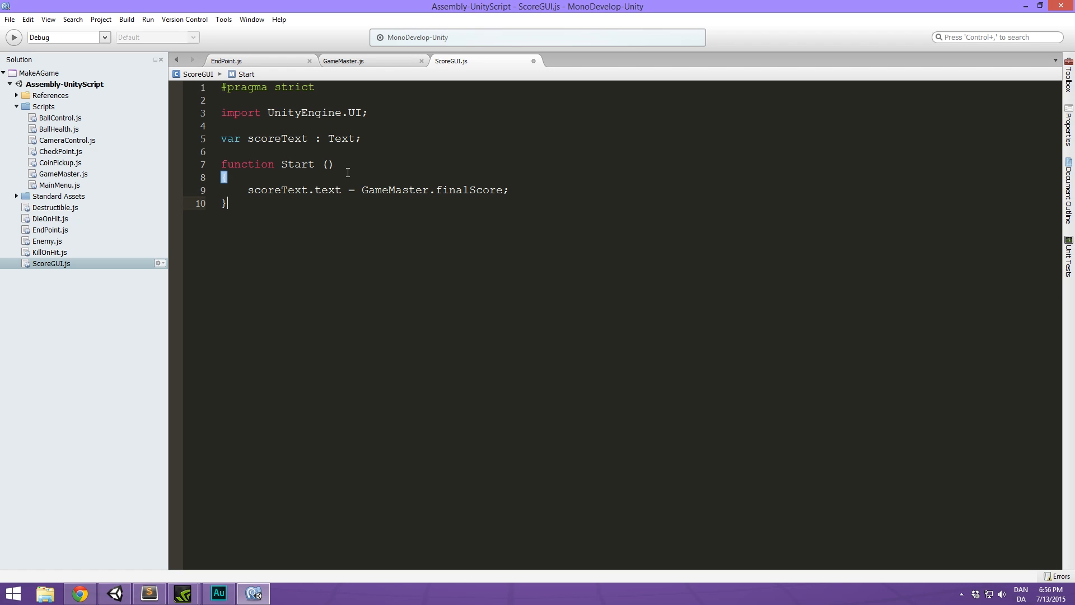
Switch to Unity to read the ScoreGUI compile error in the Console, and return to the script in a maximized MonoDevelop.
{"action": "left_click", "coordinate": [1026, 6]}
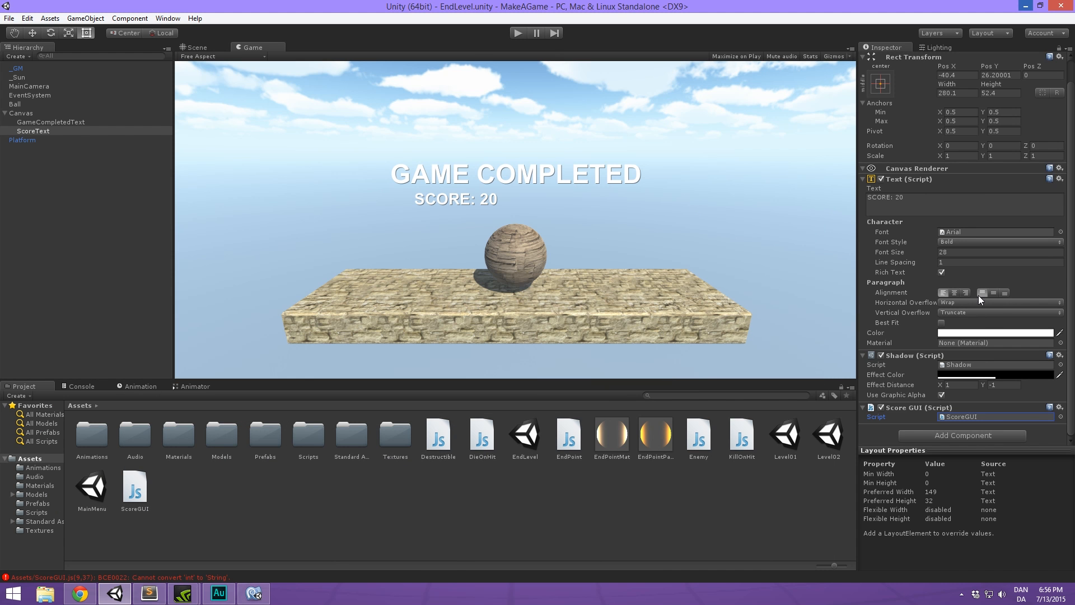
{"action": "left_click", "coordinate": [176, 575]}
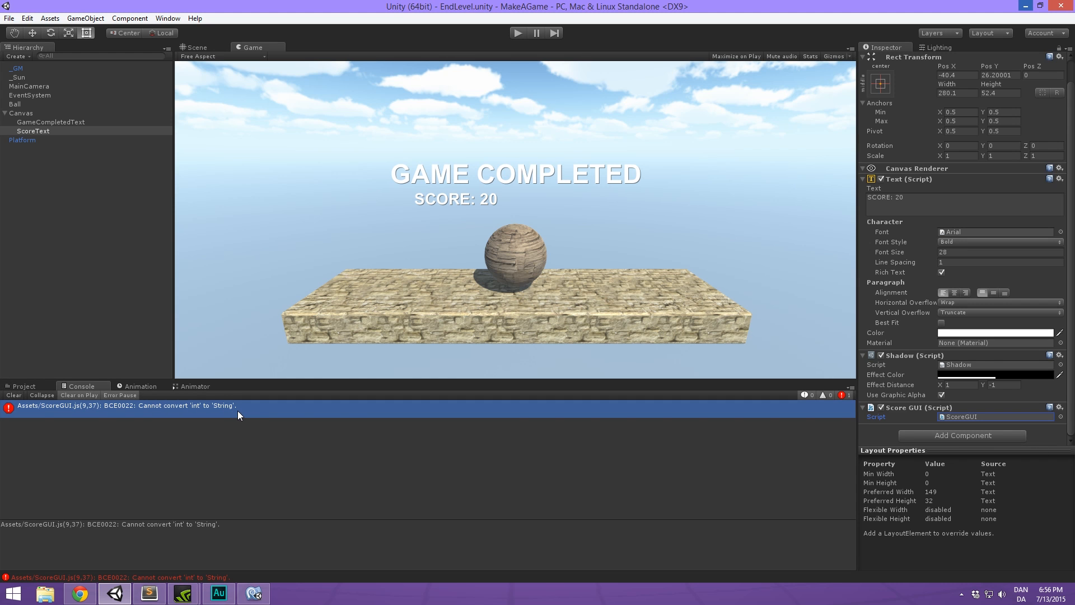
{"action": "left_click", "coordinate": [268, 592]}
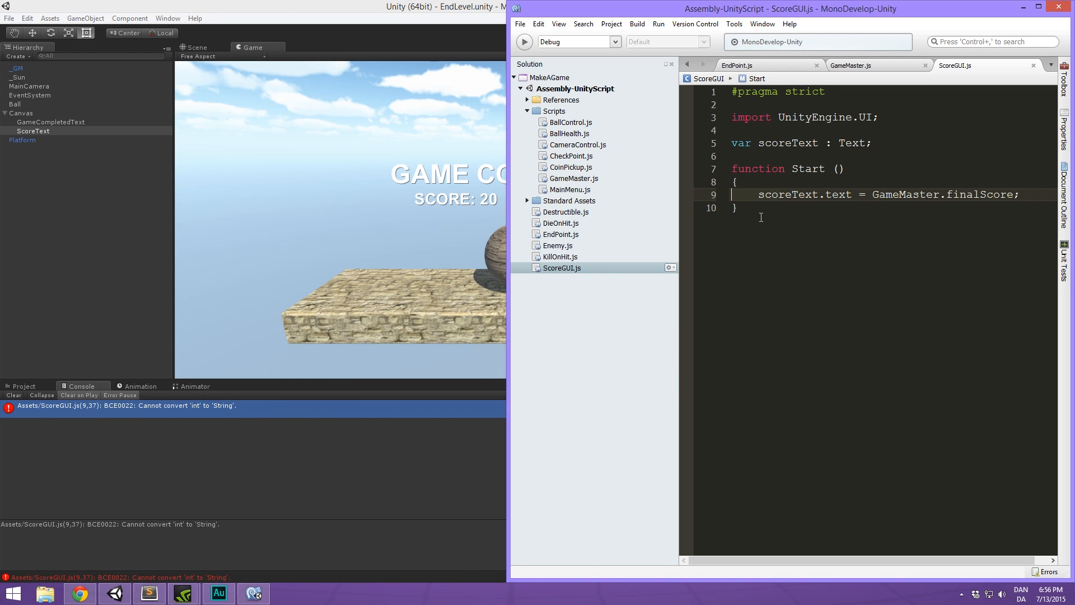
{"action": "double_click", "coordinate": [817, 11]}
{"action": "double_click", "coordinate": [390, 193]}
{"action": "triple_click", "coordinate": [494, 192]}
{"action": "left_click", "coordinate": [443, 193]}
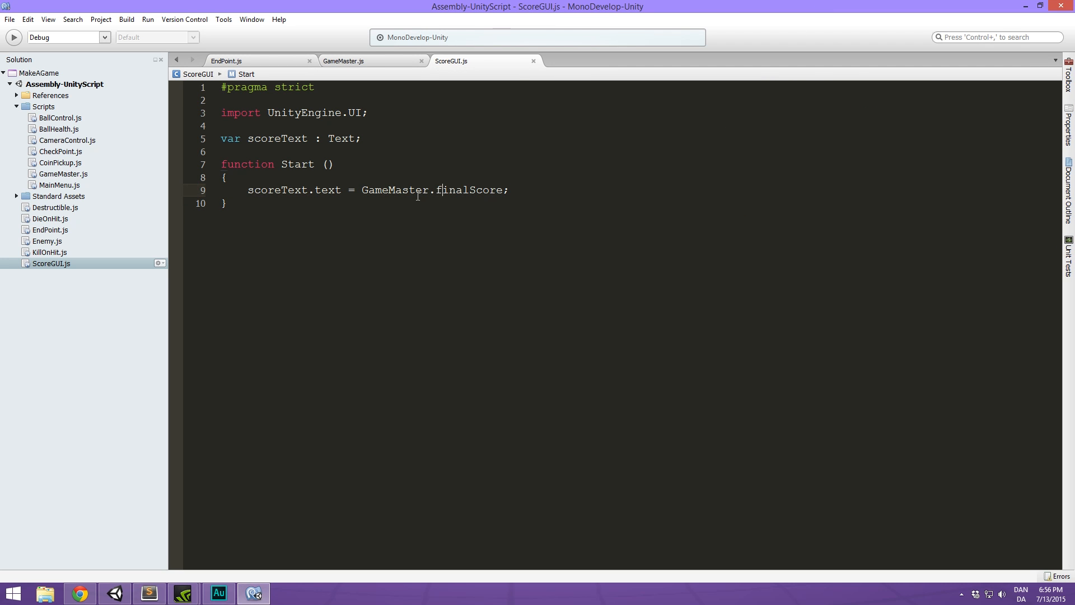
Try appending .ToString() to GameMaster.finalScore in the Start function and remove it again.
{"action": "left_click", "coordinate": [442, 199]}
{"action": "left_click", "coordinate": [362, 191]}
{"action": "type", "text": ".ToString()"}
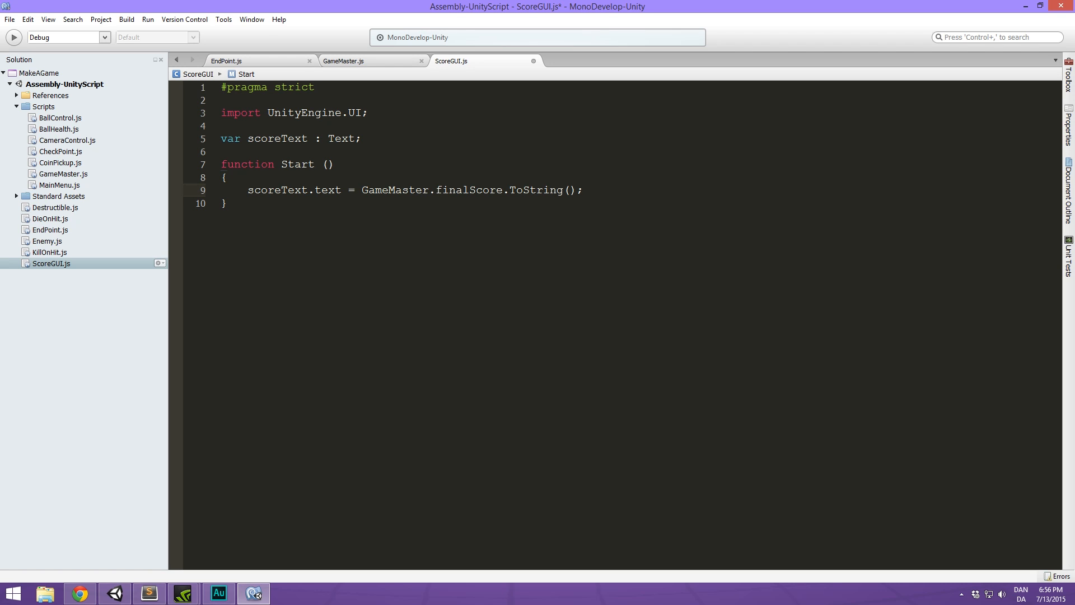
{"action": "key", "text": "BackSpace"}
{"action": "key", "text": "BackSpace"}
{"action": "key", "text": "BackSpace"}
{"action": "key", "text": "BackSpace"}
{"action": "key", "text": "BackSpace"}
{"action": "key", "text": "BackSpace"}
{"action": "key", "text": "BackSpace"}
{"action": "key", "text": "BackSpace"}
{"action": "key", "text": "BackSpace"}
{"action": "key", "text": "BackSpace"}
{"action": "key", "text": "BackSpace"}
Prefix the assigned value with "SCORE: " + before GameMaster.finalScore and save ScoreGUI.js.
{"action": "type", "text": "\"SCORE:"}
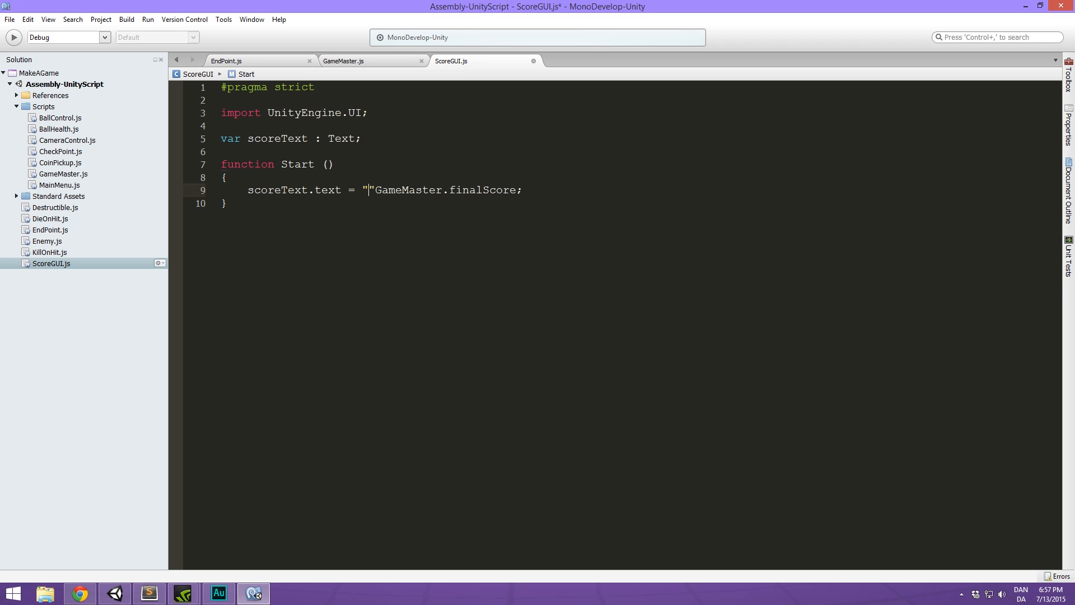
{"action": "type", "text": " \""}
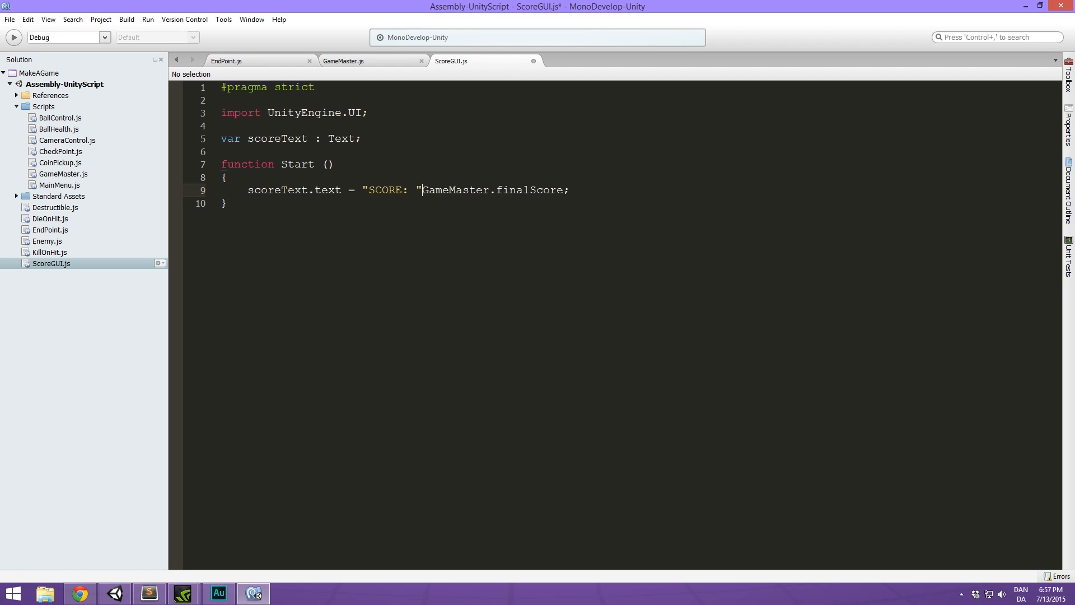
{"action": "type", "text": " +"}
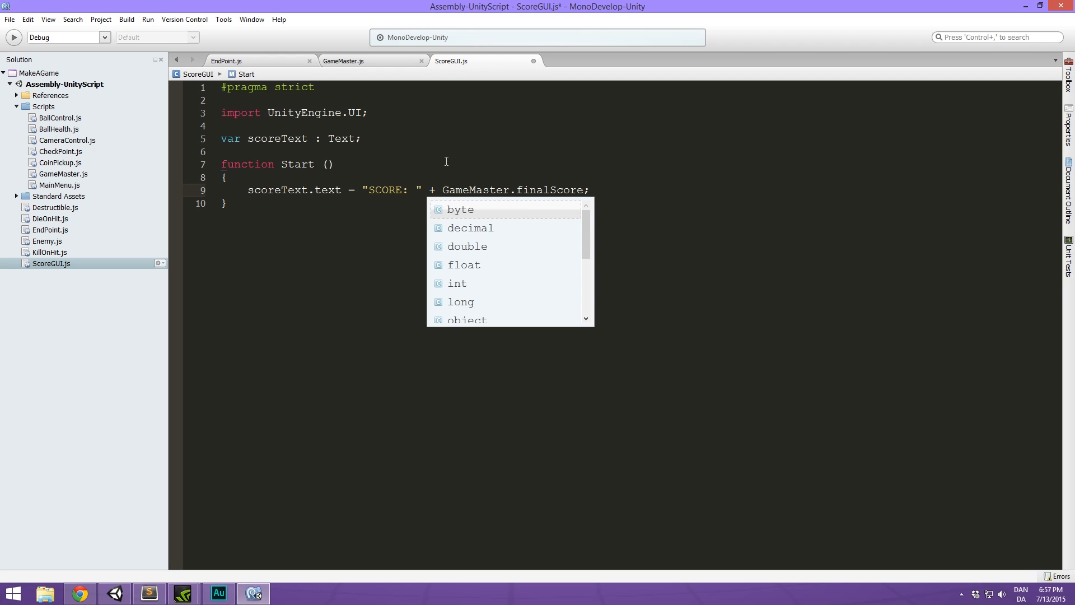
{"action": "left_click", "coordinate": [545, 200]}
{"action": "left_click", "coordinate": [524, 180]}
{"action": "double_click", "coordinate": [499, 189]}
{"action": "double_click", "coordinate": [380, 188]}
{"action": "left_click", "coordinate": [388, 186]}
{"action": "double_click", "coordinate": [380, 189]}
{"action": "left_click", "coordinate": [396, 205]}
{"action": "left_click", "coordinate": [389, 190]}
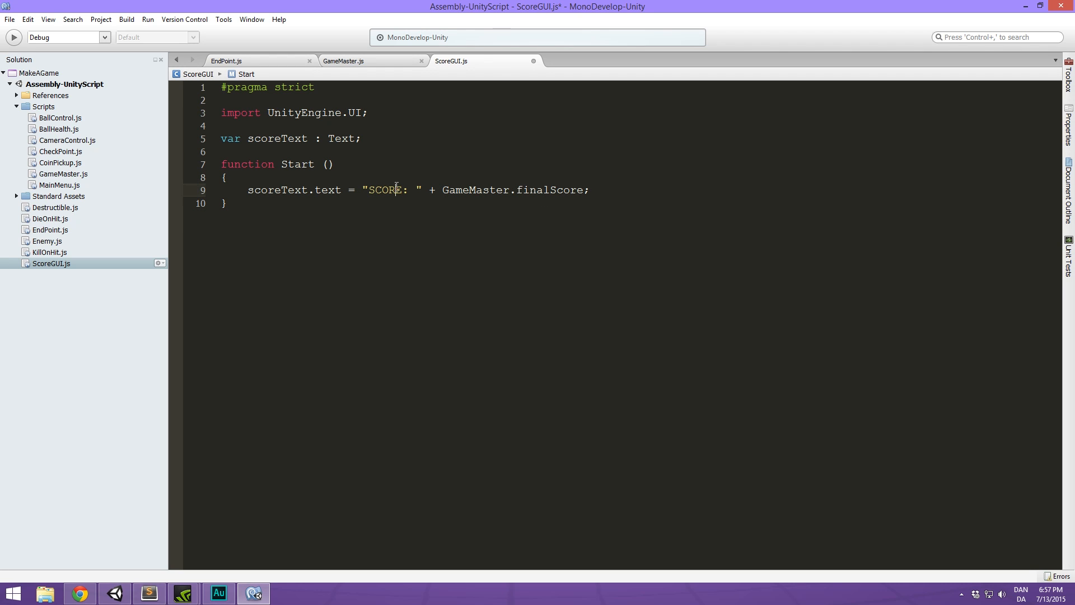
{"action": "double_click", "coordinate": [491, 189]}
{"action": "key", "text": "ctrl+s"}
{"action": "left_click", "coordinate": [674, 180]}
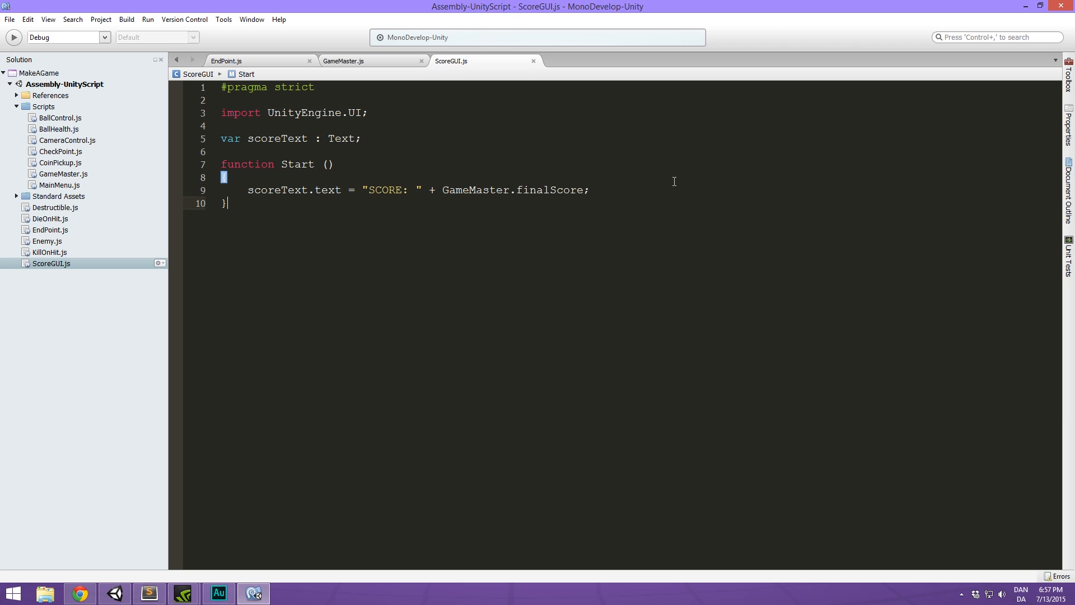
Switch to Unity, assign ScoreText to the Score GUI component's Score Text reference, and play the EndLevel scene.
{"action": "left_click", "coordinate": [1025, 5]}
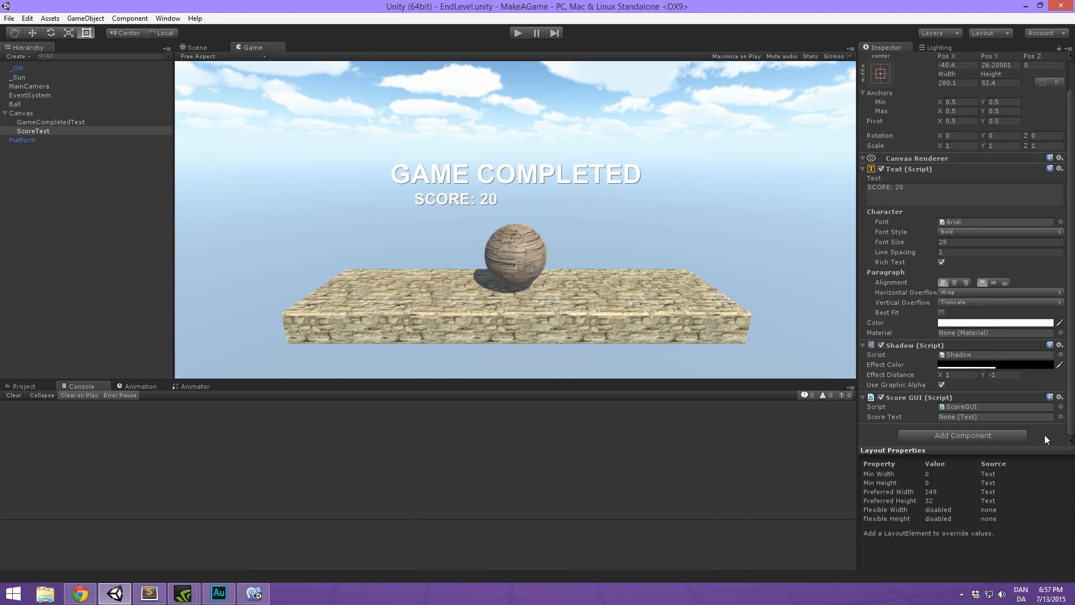
{"action": "left_click_drag", "start_coordinate": [45, 127], "coordinate": [963, 419]}
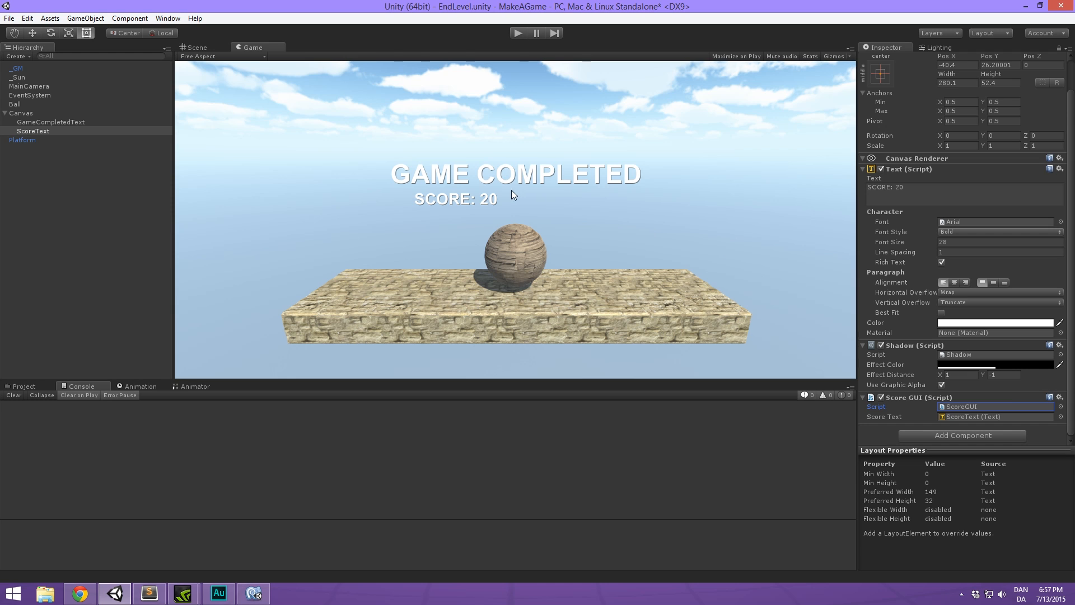
{"action": "left_click", "coordinate": [513, 32]}
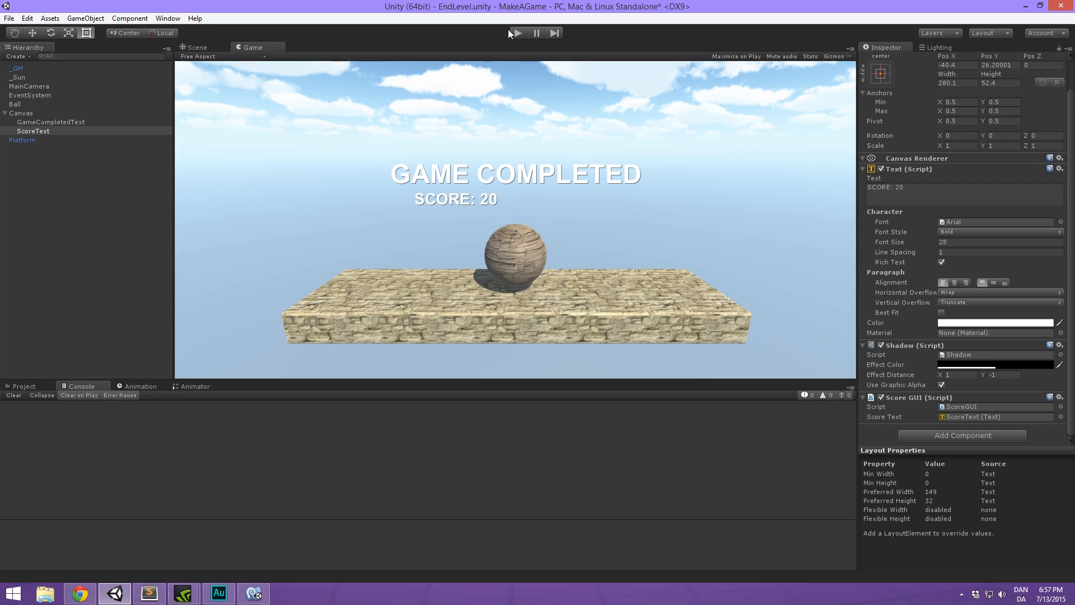
{"action": "left_click", "coordinate": [513, 32]}
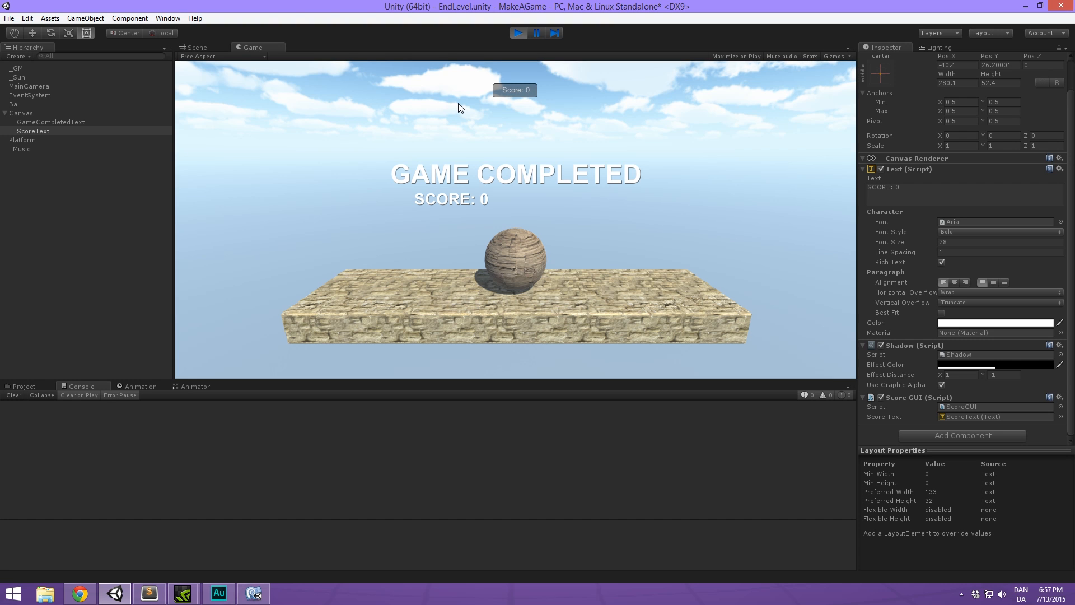
Review the EndLevel and Update Score Display notes in Sublime Text, minimize it, and stop the running game in Unity.
{"action": "left_click", "coordinate": [149, 593]}
{"action": "double_click", "coordinate": [329, 220]}
{"action": "double_click", "coordinate": [380, 218]}
{"action": "left_click", "coordinate": [467, 236]}
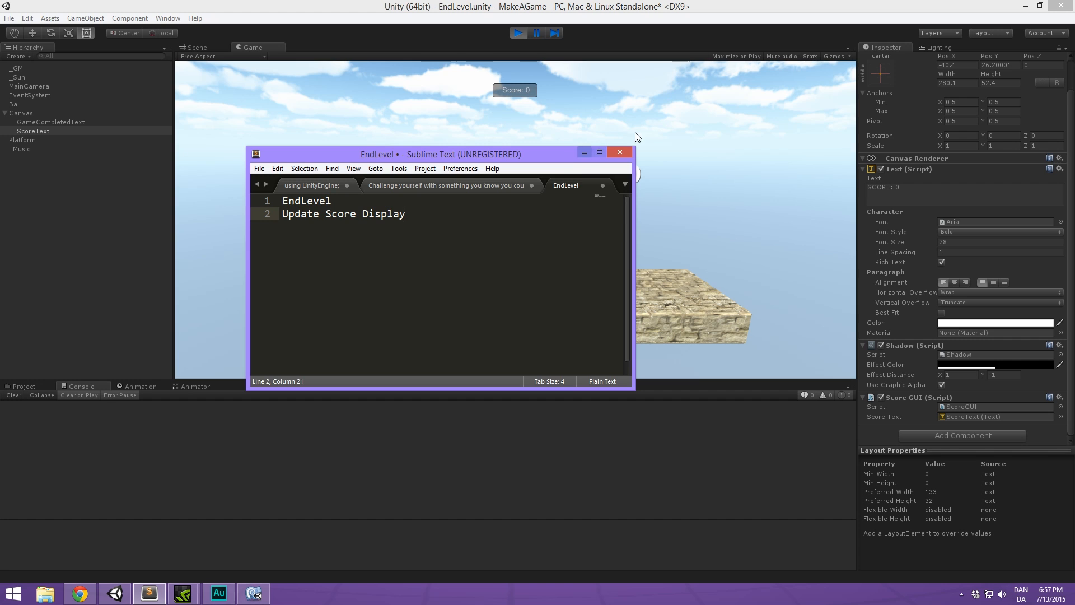
{"action": "left_click", "coordinate": [583, 153]}
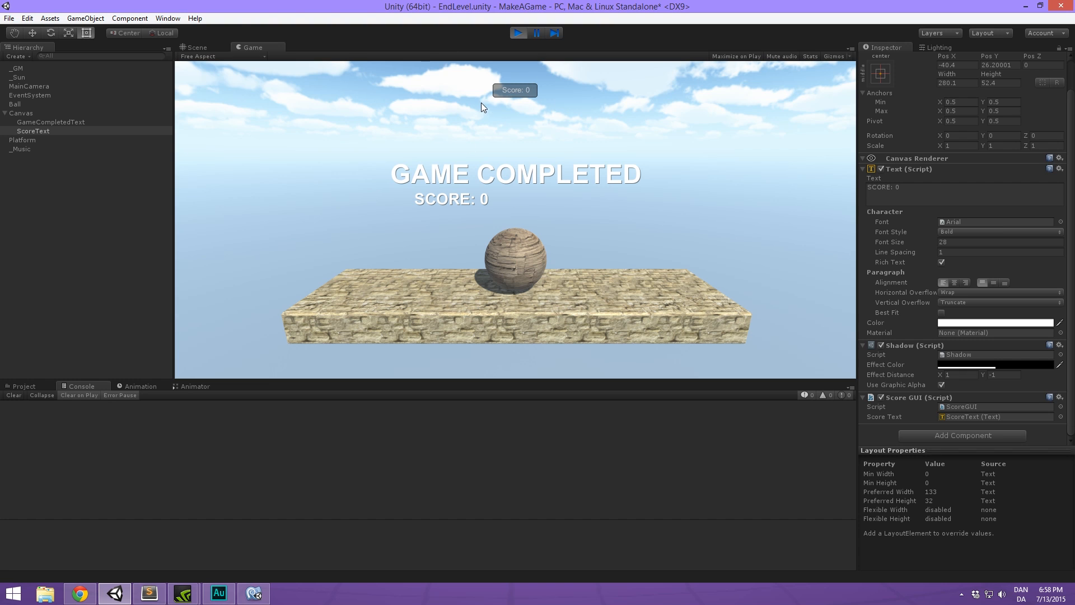
{"action": "left_click", "coordinate": [514, 33]}
{"action": "left_click", "coordinate": [254, 593]}
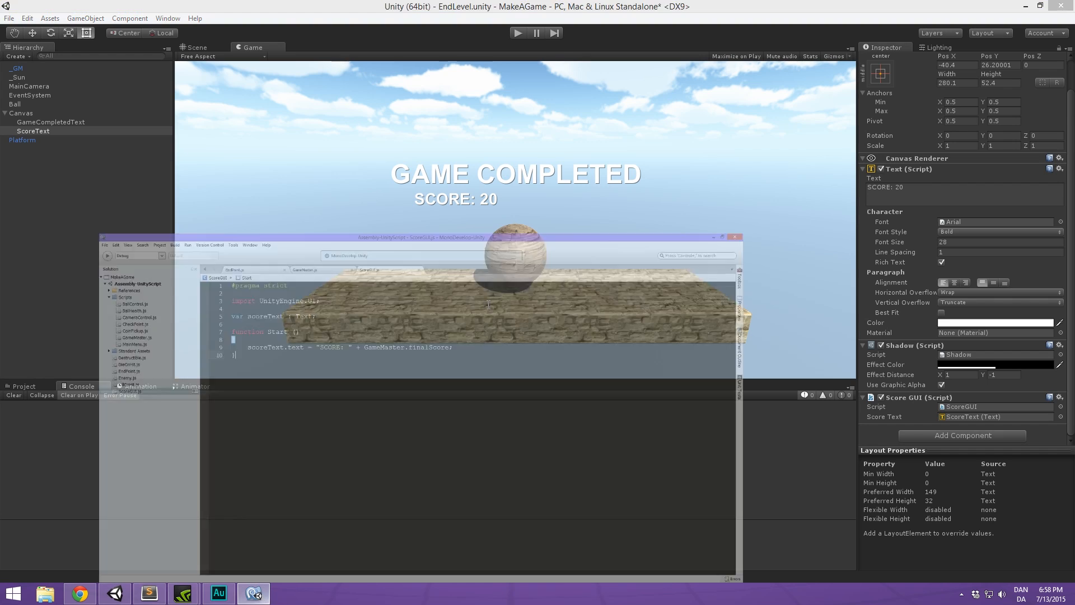
{"action": "left_click", "coordinate": [353, 166]}
{"action": "left_click", "coordinate": [332, 137]}
{"action": "left_click", "coordinate": [358, 129]}
{"action": "left_click", "coordinate": [374, 137]}
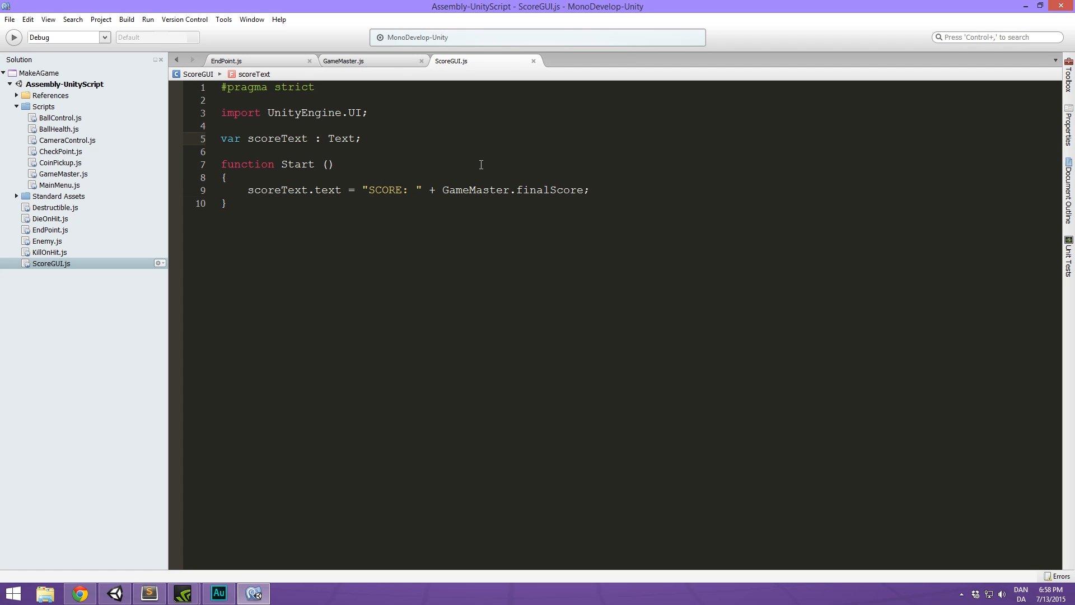
{"action": "key", "text": "Return"}
{"action": "key", "text": "Return"}
{"action": "type", "text": "var bool"}
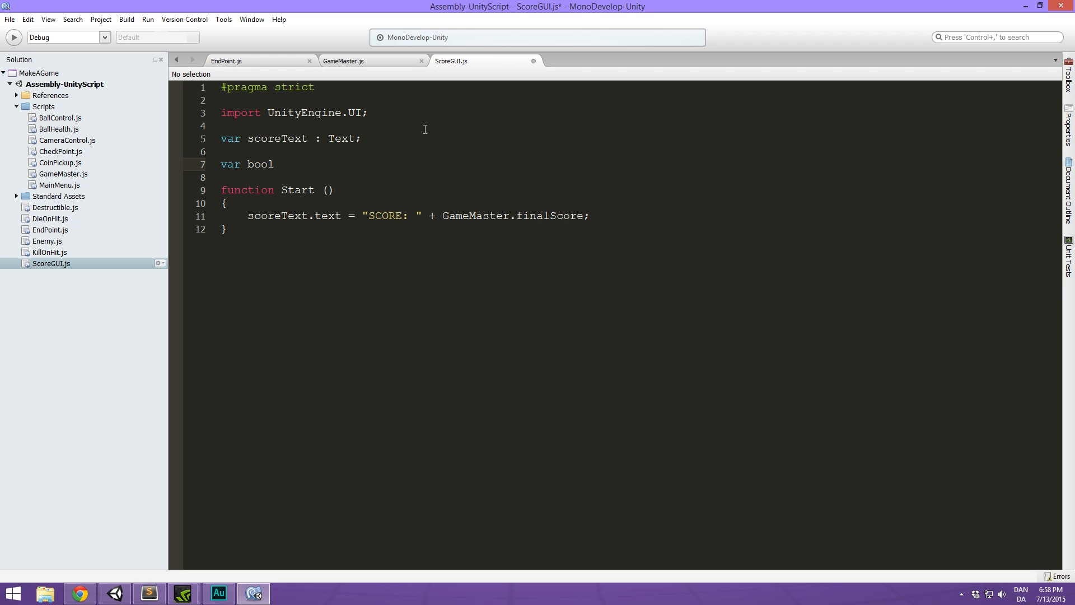
{"action": "key", "text": "BackSpace"}
{"action": "key", "text": "BackSpace"}
{"action": "key", "text": "BackSpace"}
{"action": "key", "text": "BackSpace"}
{"action": "left_click_drag", "start_coordinate": [264, 165], "coordinate": [187, 146]}
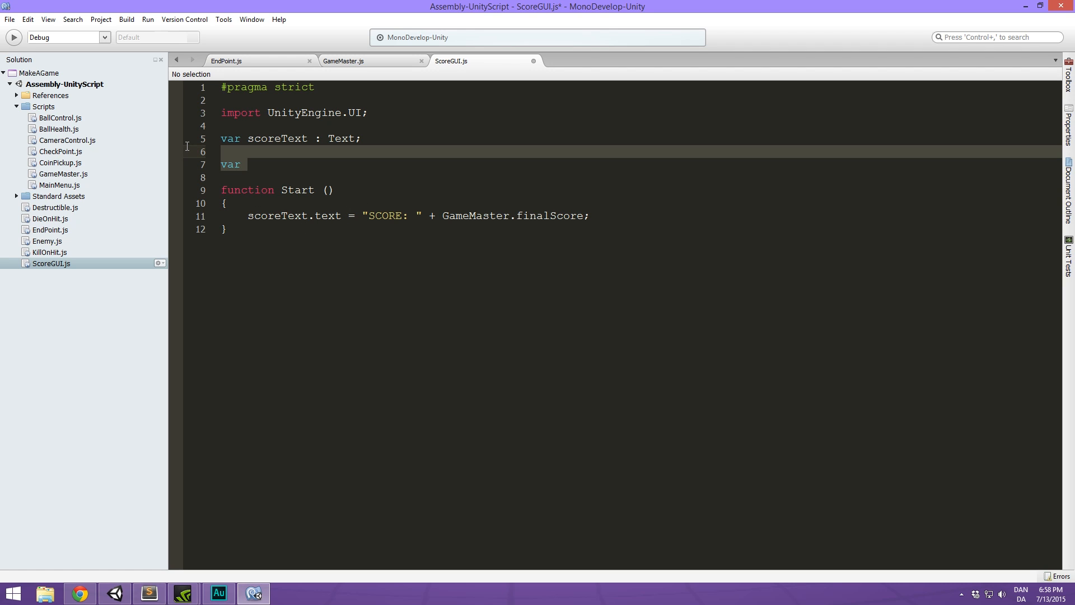
{"action": "key", "text": "BackSpace"}
{"action": "key", "text": "BackSpace"}
{"action": "left_click", "coordinate": [599, 402]}
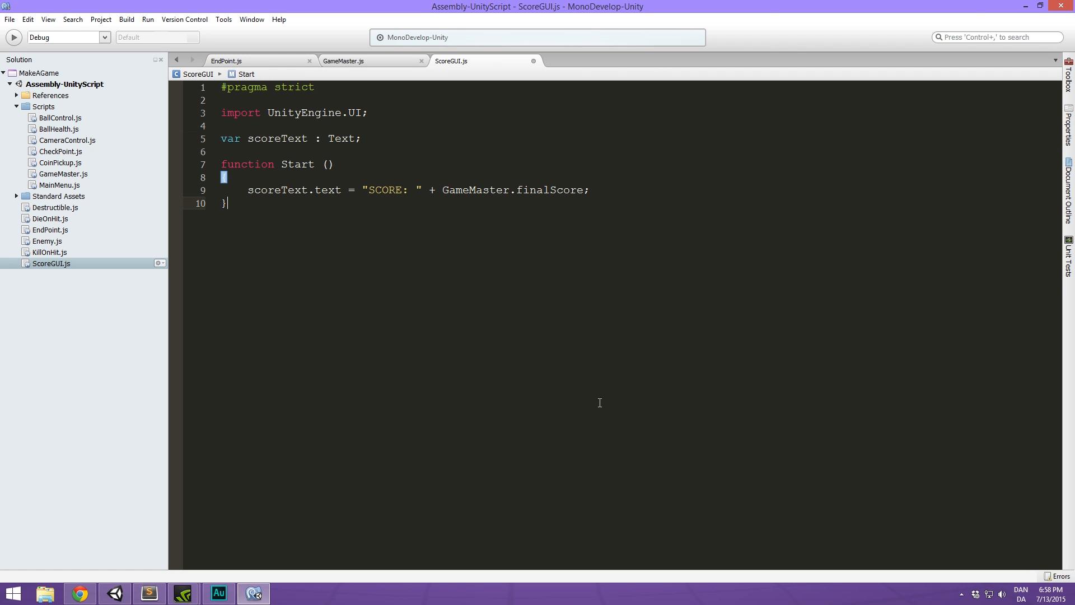
Switch to Unity and rename the ScoreGUI script asset to FinalScoreGUI.
{"action": "left_click", "coordinate": [1026, 6]}
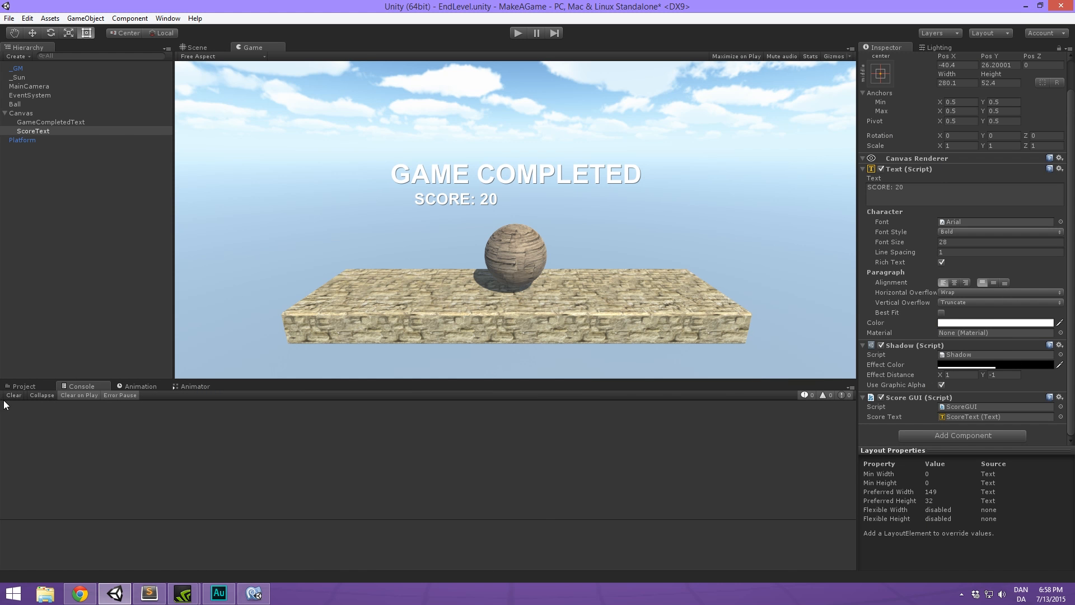
{"action": "left_click", "coordinate": [24, 386]}
{"action": "left_click", "coordinate": [132, 499]}
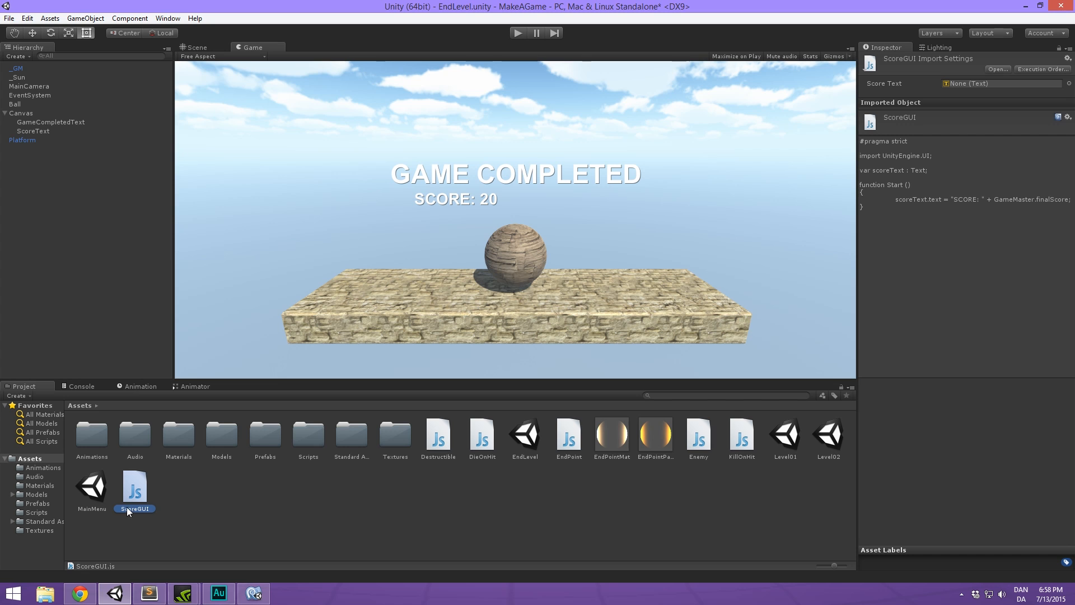
{"action": "left_click", "coordinate": [133, 507]}
{"action": "type", "text": "inal"}
{"action": "key", "text": "Return"}
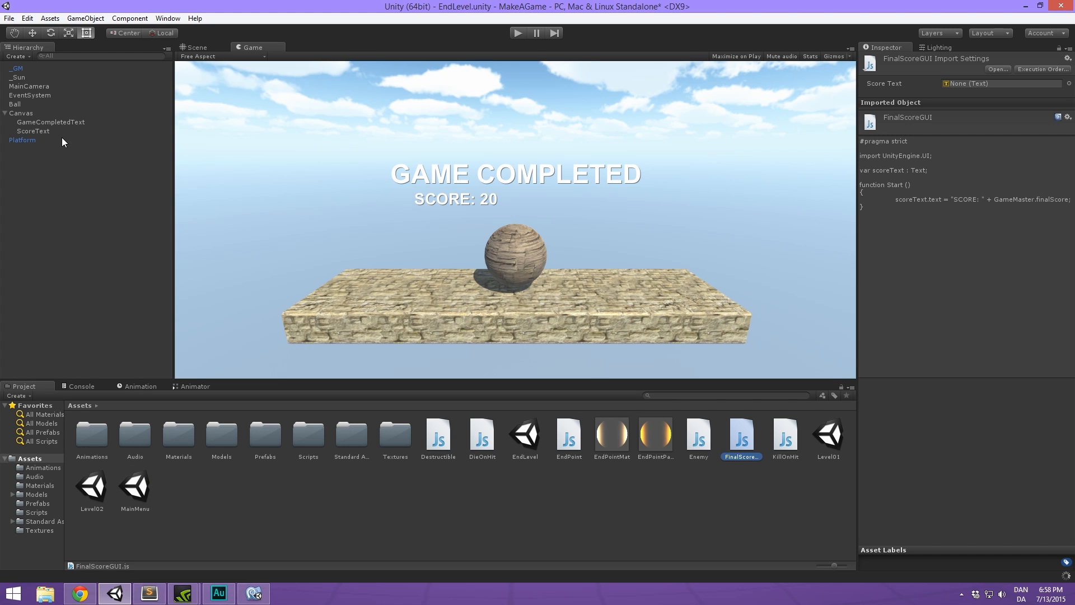
Check the Final Score GUI component and its Score Text reference on the ScoreText object.
{"action": "left_click", "coordinate": [38, 122]}
{"action": "left_click", "coordinate": [40, 131]}
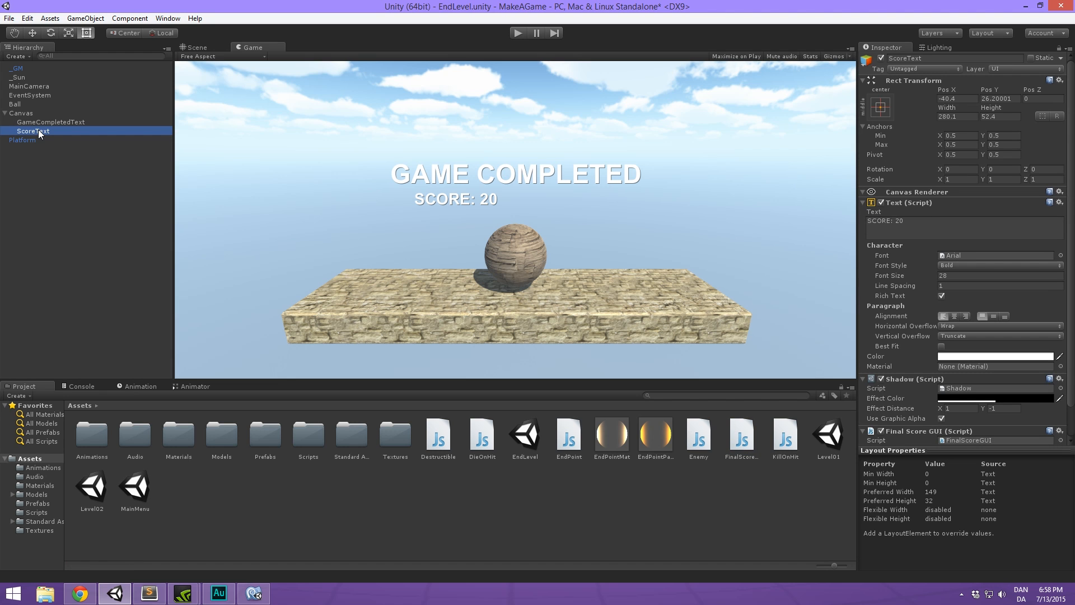
{"action": "scroll", "coordinate": [924, 370], "scroll_direction": "down", "scroll_amount": 2}
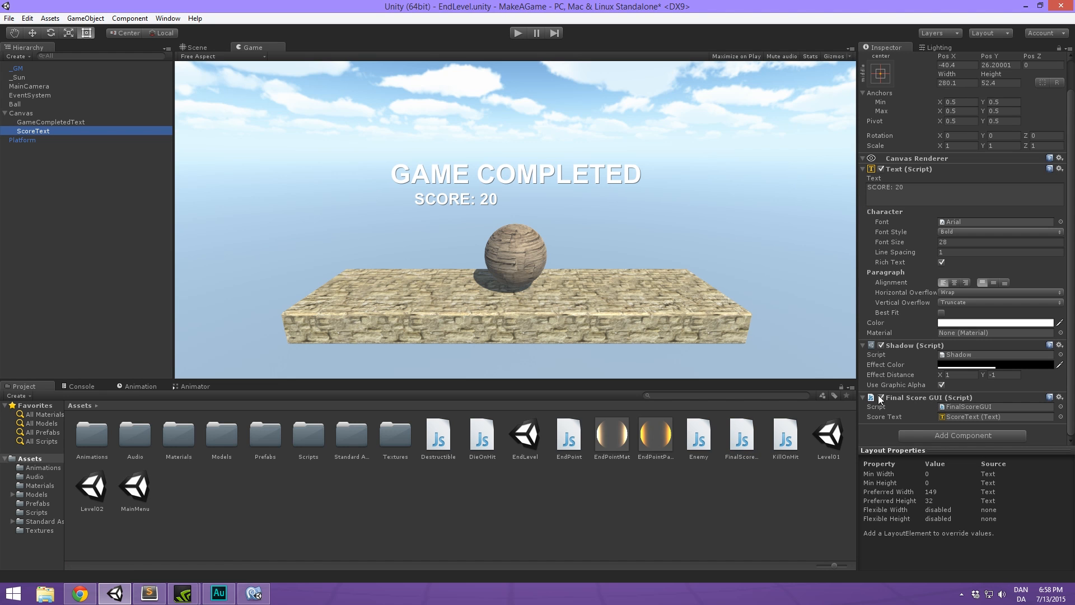
Switch to MonoDevelop, close the outdated ScoreGUI.js file and return to Unity.
{"action": "left_click", "coordinate": [254, 593]}
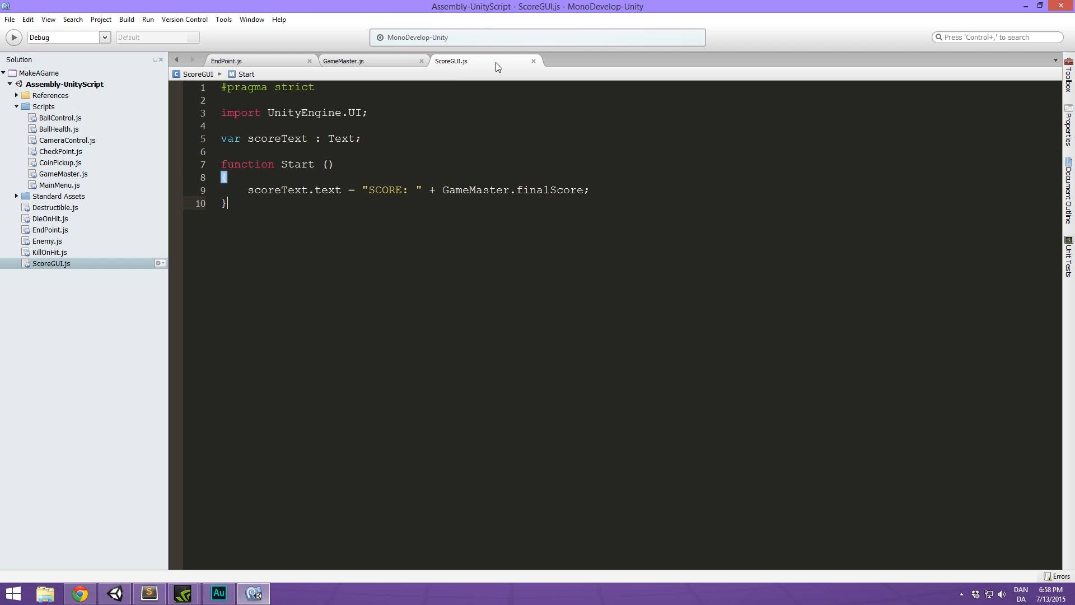
{"action": "left_click", "coordinate": [533, 60]}
{"action": "left_click", "coordinate": [1025, 6]}
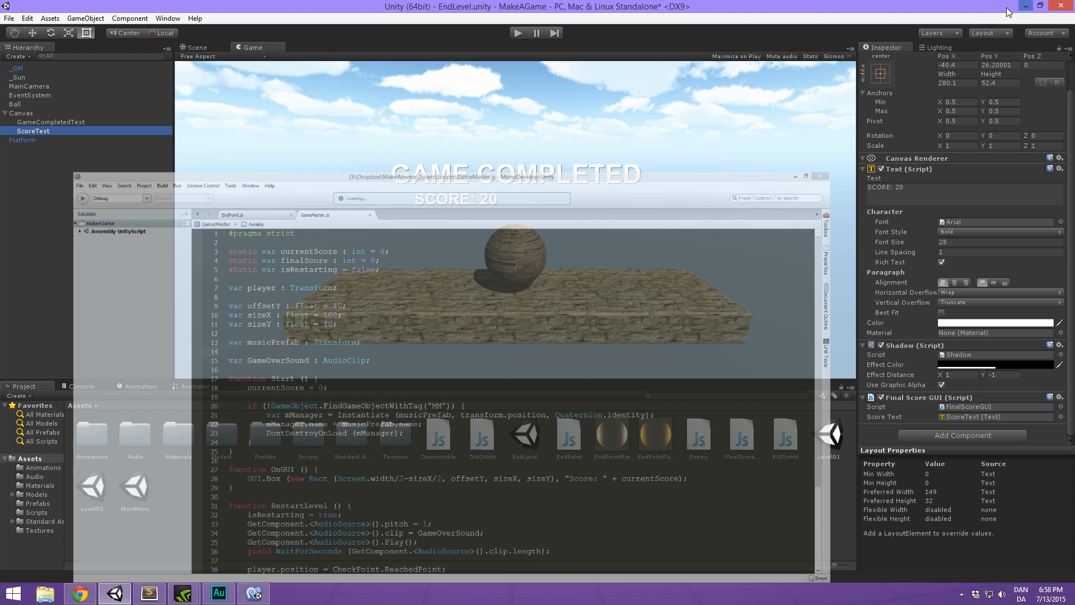
Create a new JavaScript asset named CurrentScoreGUI in the Assets folder.
{"action": "left_click", "coordinate": [385, 521]}
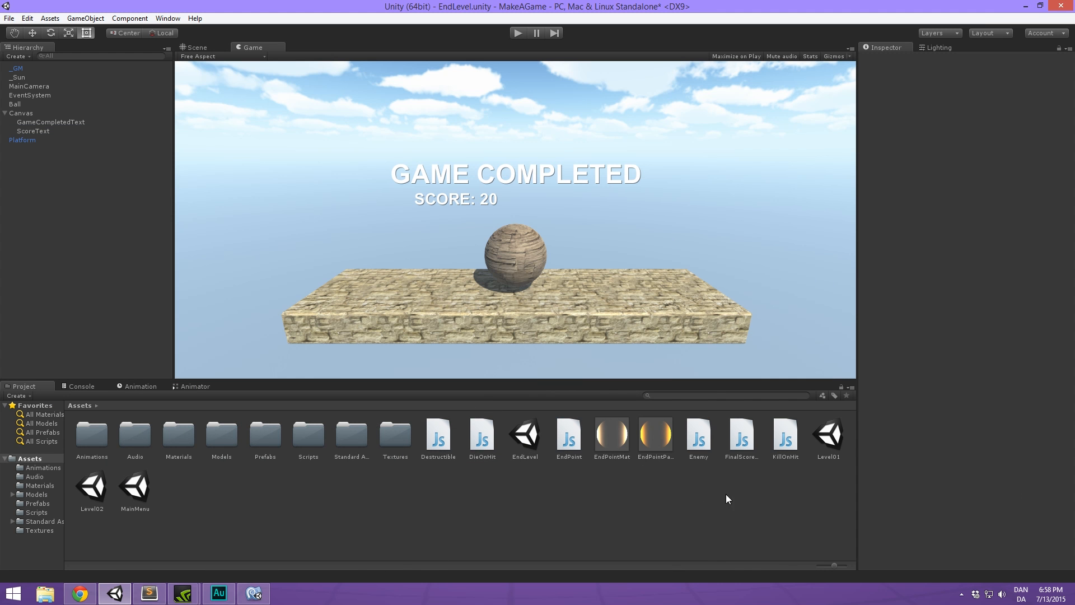
{"action": "right_click", "coordinate": [468, 459]}
{"action": "right_click", "coordinate": [479, 511]}
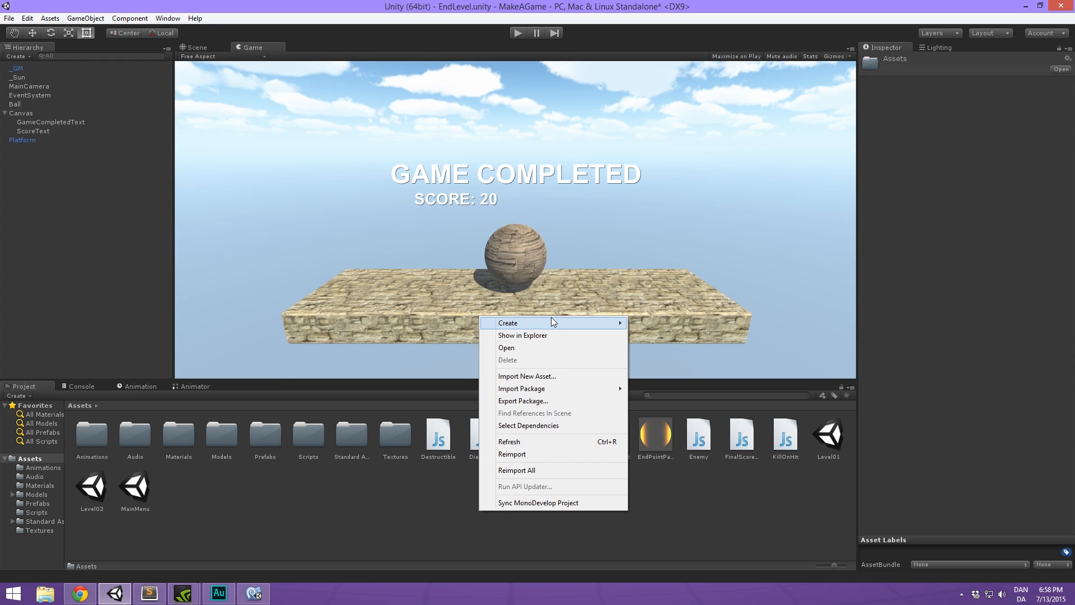
{"action": "mouse_move", "coordinate": [551, 322]}
{"action": "left_click", "coordinate": [688, 75]}
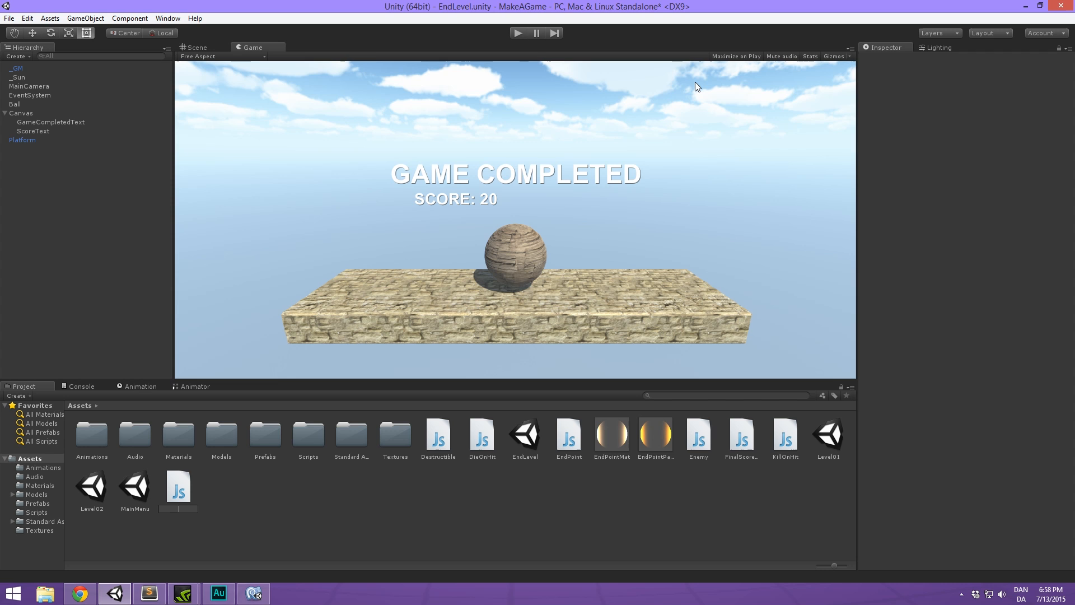
{"action": "type", "text": "CurrentScoreGUI"}
{"action": "key", "text": "Return"}
Open the CurrentScoreGUI script in MonoDevelop and maximize the editor window.
{"action": "key", "text": "Return"}
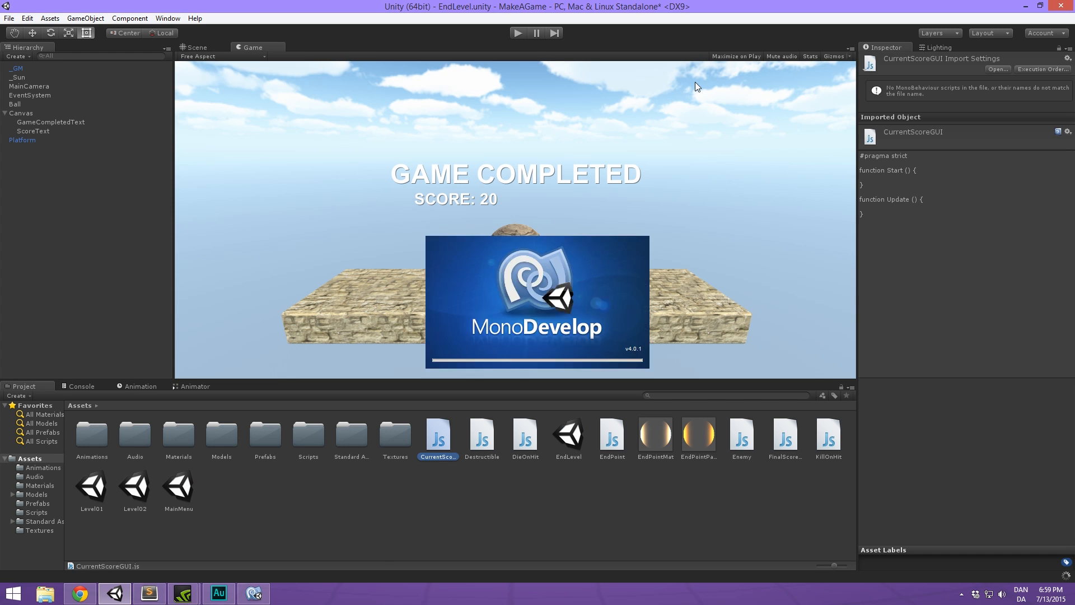
{"action": "left_click", "coordinate": [262, 594]}
{"action": "left_click", "coordinate": [874, 191]}
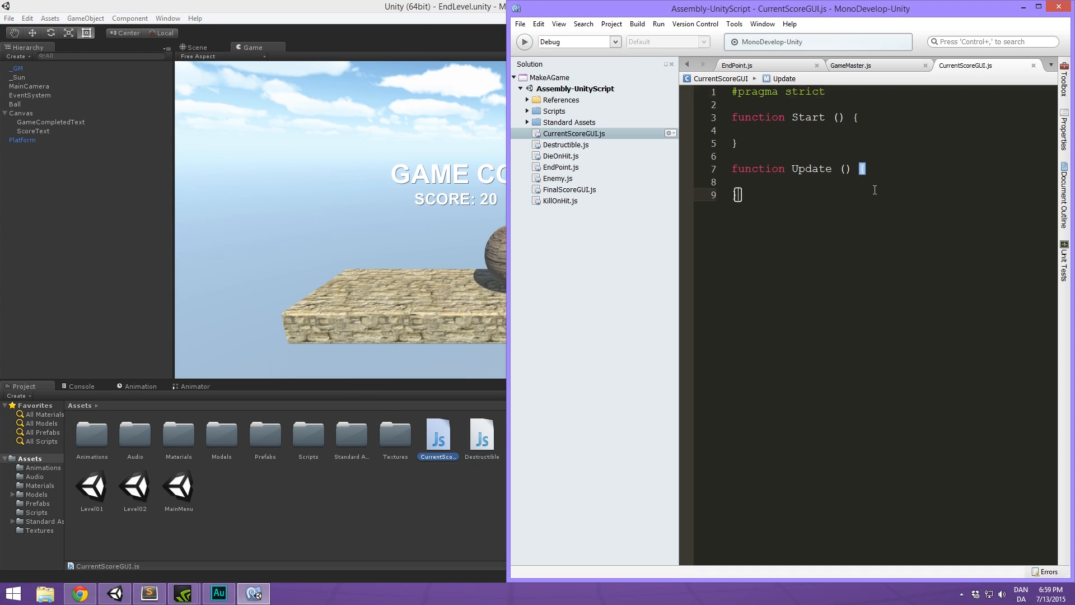
{"action": "double_click", "coordinate": [822, 10]}
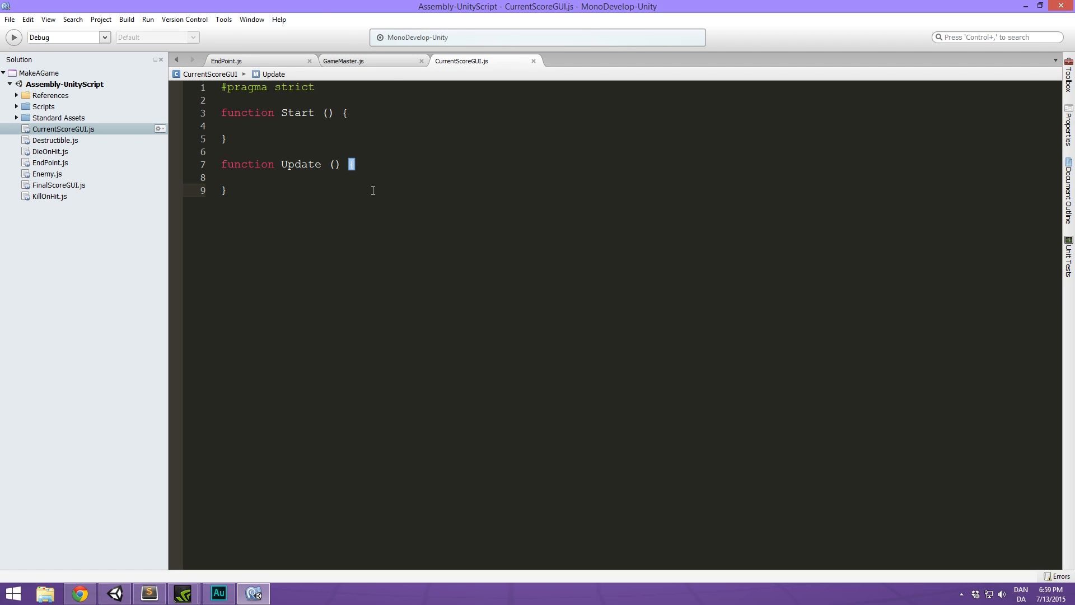
Remove the Start function from CurrentScoreGUI.js and put Update's opening brace on its own line.
{"action": "left_click_drag", "start_coordinate": [273, 248], "coordinate": [187, 119]}
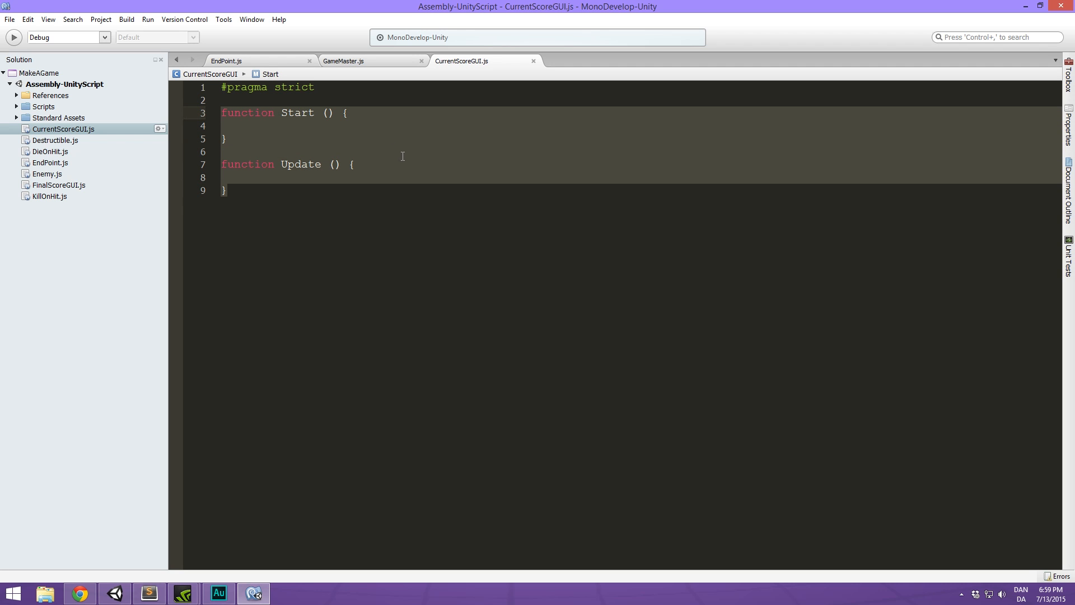
{"action": "left_click", "coordinate": [403, 157]}
{"action": "left_click", "coordinate": [343, 166]}
{"action": "key", "text": "Right"}
{"action": "key", "text": "BackSpace"}
{"action": "key", "text": "Return"}
{"action": "left_click_drag", "start_coordinate": [301, 137], "coordinate": [213, 117]}
{"action": "left_click", "coordinate": [193, 115]}
Add import UnityEngine.UI; and declare var scoreText : Text; above the Update function.
{"action": "type", "text": "import "}
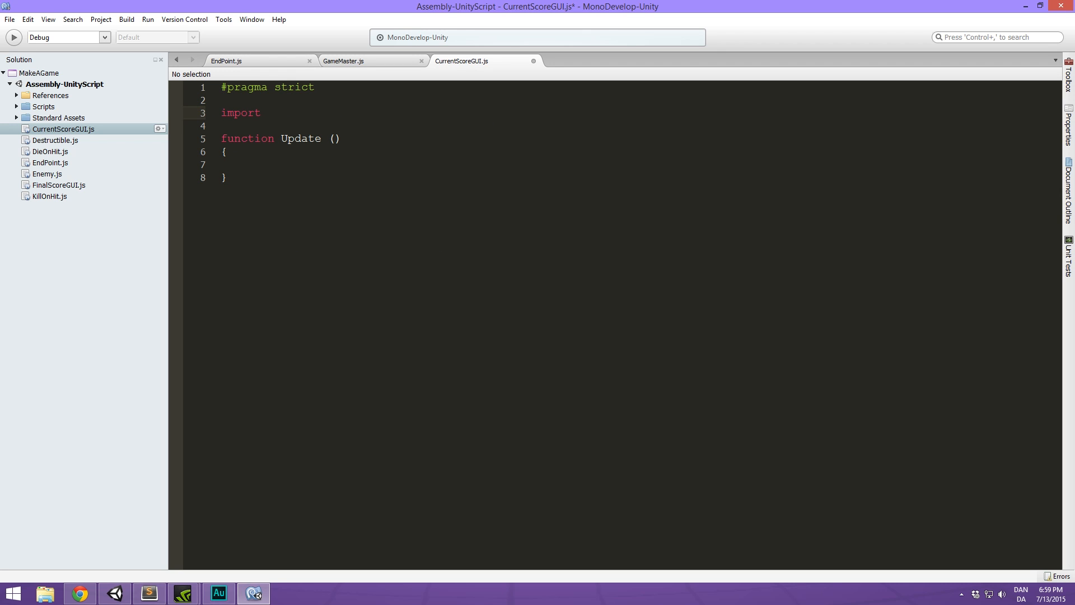
{"action": "type", "text": "UnityEngine.UI;"}
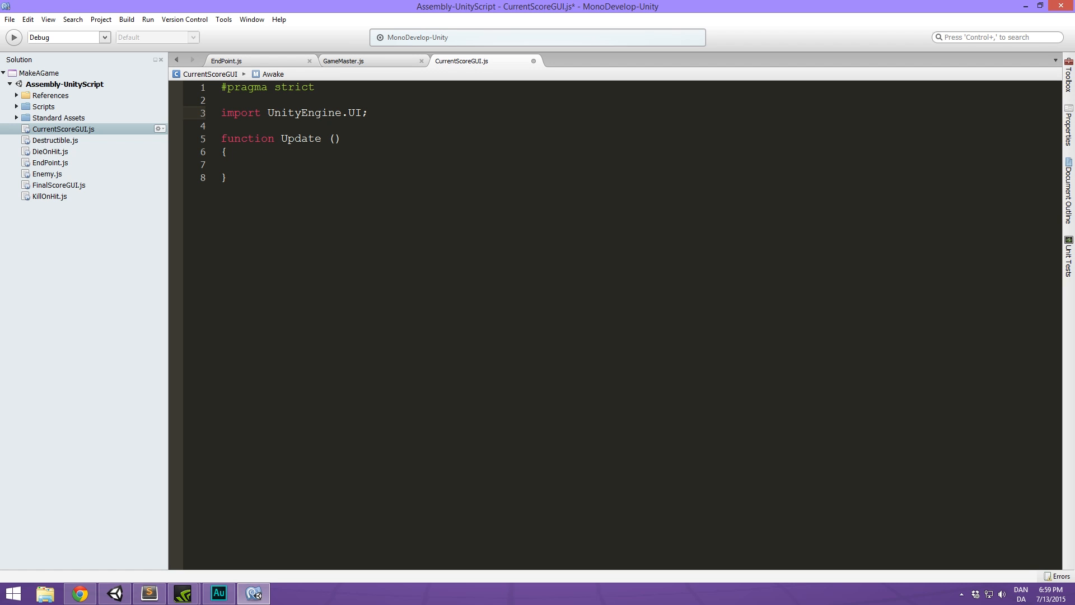
{"action": "key", "text": "Return"}
{"action": "key", "text": "Return"}
{"action": "type", "text": "var "}
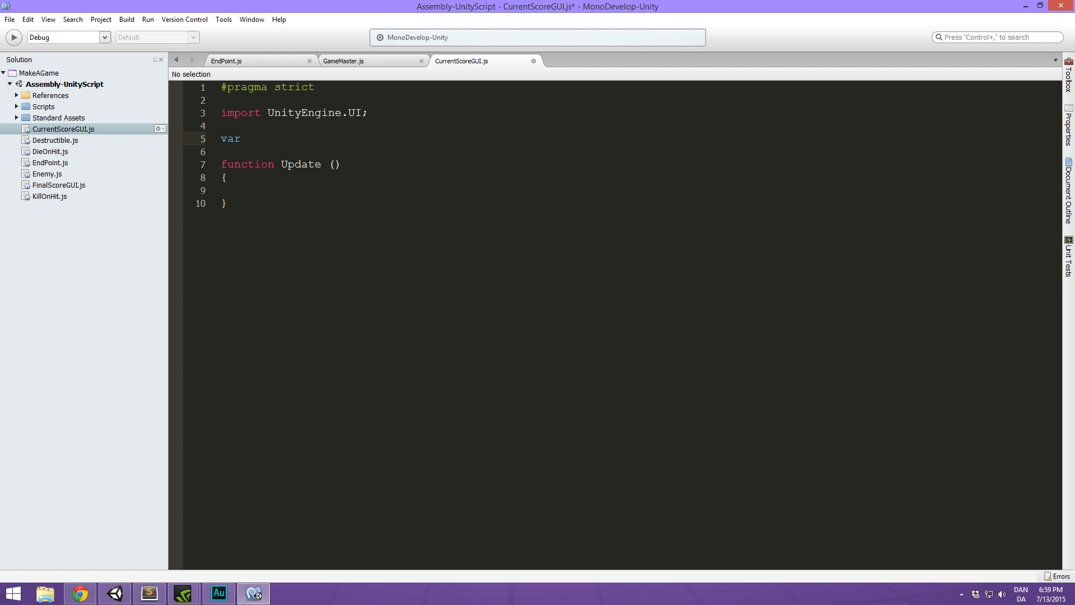
{"action": "type", "text": "scoreText"}
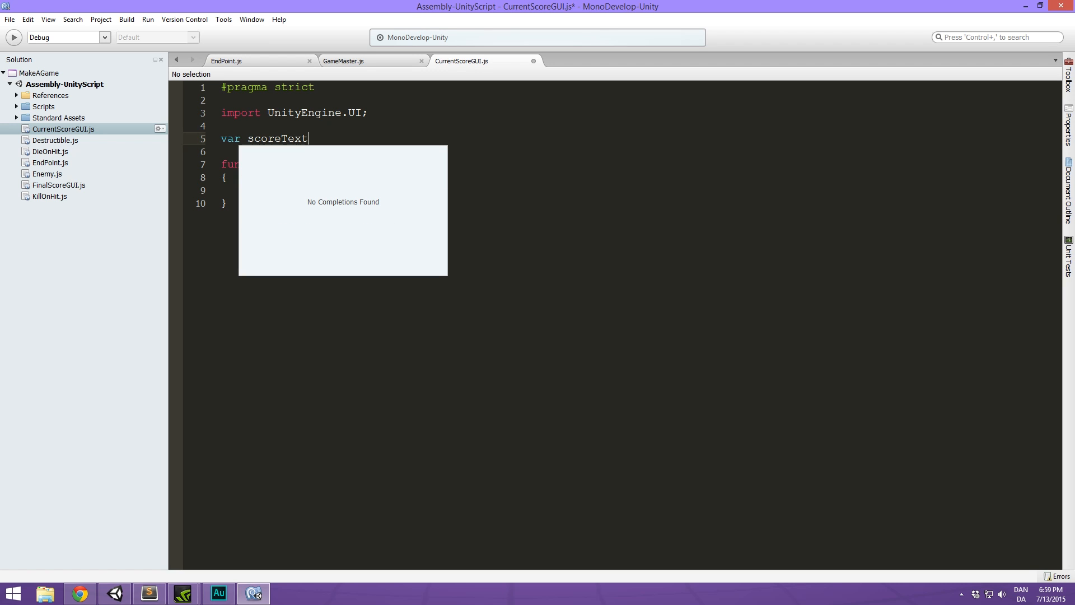
{"action": "type", "text": " : Text;"}
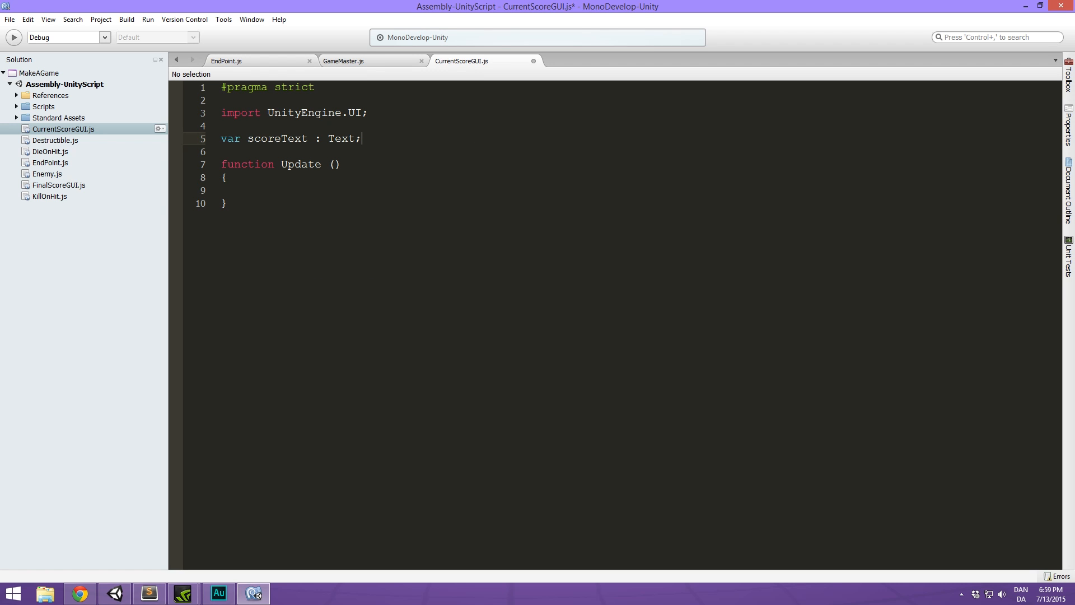
Inside Update, start a statement that assigns the label "SCORE: " to scoreText.text.
{"action": "left_click", "coordinate": [294, 189]}
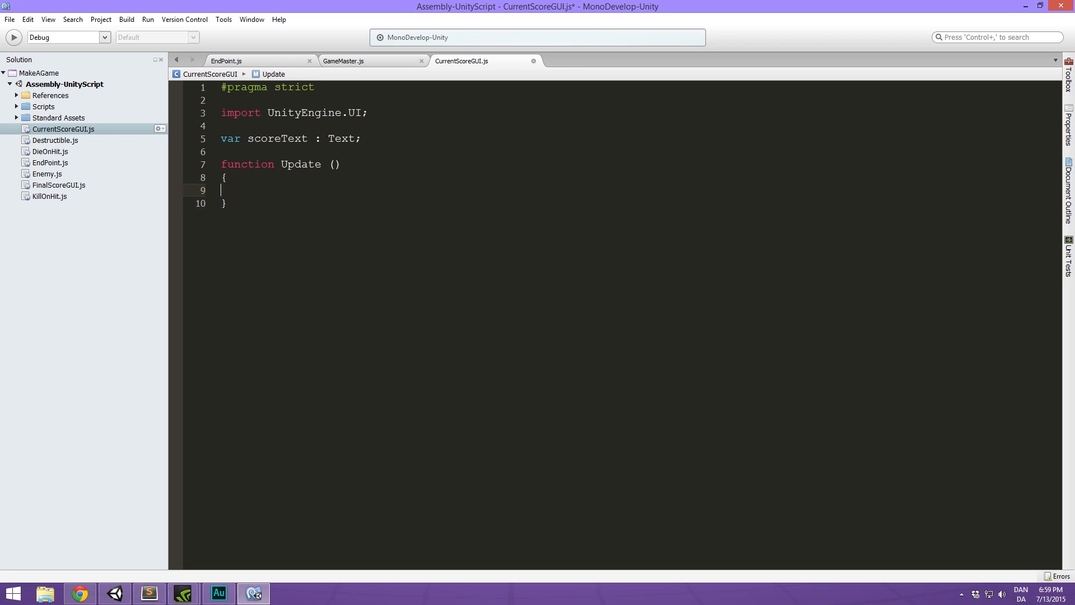
{"action": "type", "text": "scoreText ="}
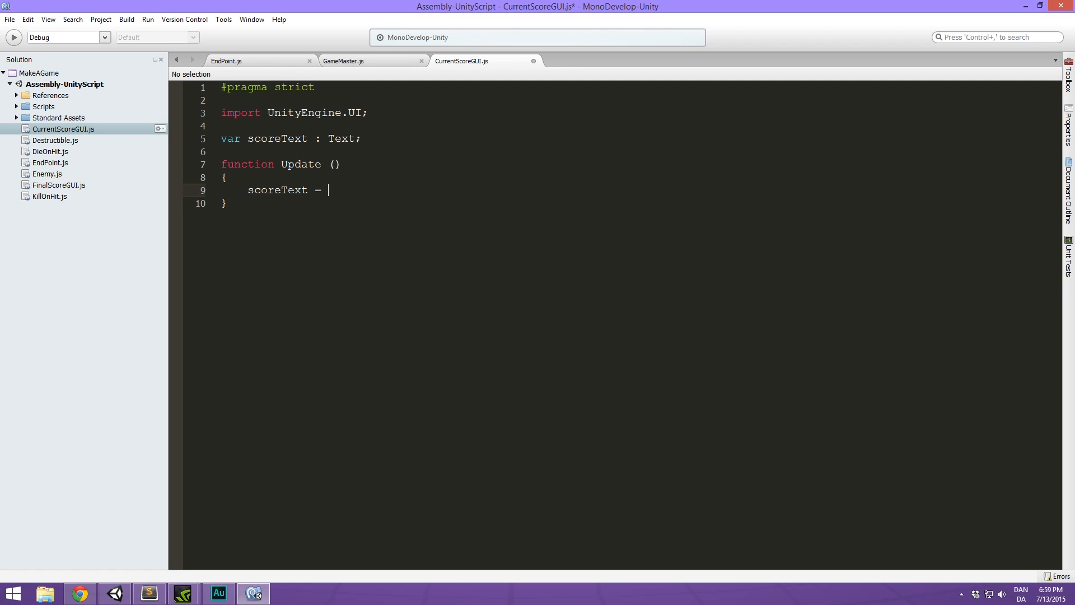
{"action": "key", "text": "BackSpace"}
{"action": "type", "text": ".te = \"SCOR"}
{"action": "type", "text": "E"}
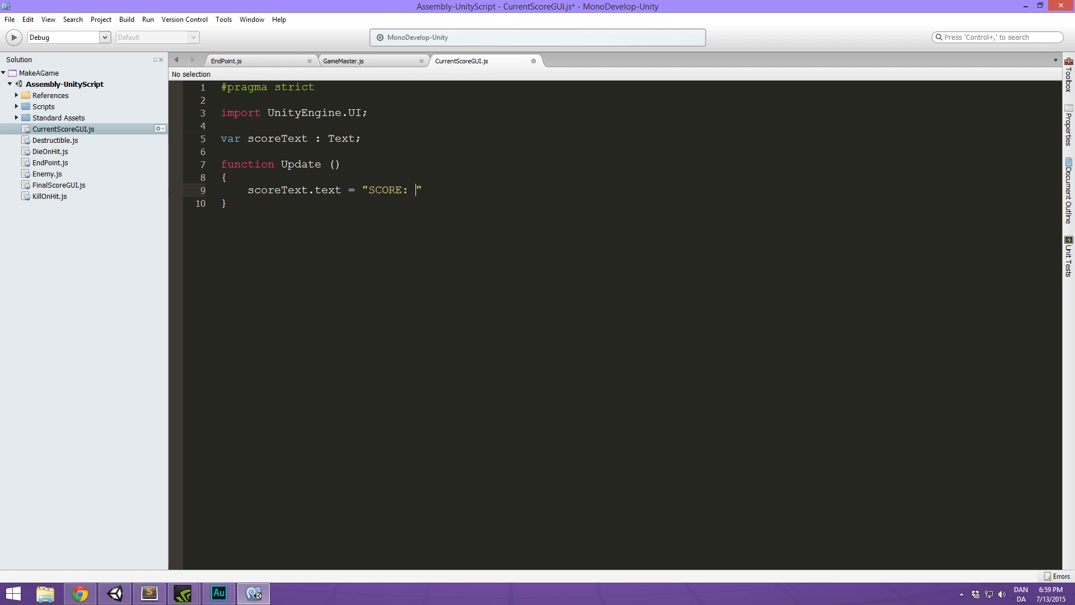
Replace the SCORE label with "COINS COLLECTED: " + GameMaster.currentScore; and save CurrentScoreGUI.js.
{"action": "key", "text": "Right"}
{"action": "key", "text": "BackSpace"}
{"action": "key", "text": "BackSpace"}
{"action": "key", "text": "BackSpace"}
{"action": "key", "text": "BackSpace"}
{"action": "key", "text": "BackSpace"}
{"action": "key", "text": "BackSpace"}
{"action": "key", "text": "BackSpace"}
{"action": "key", "text": "BackSpace"}
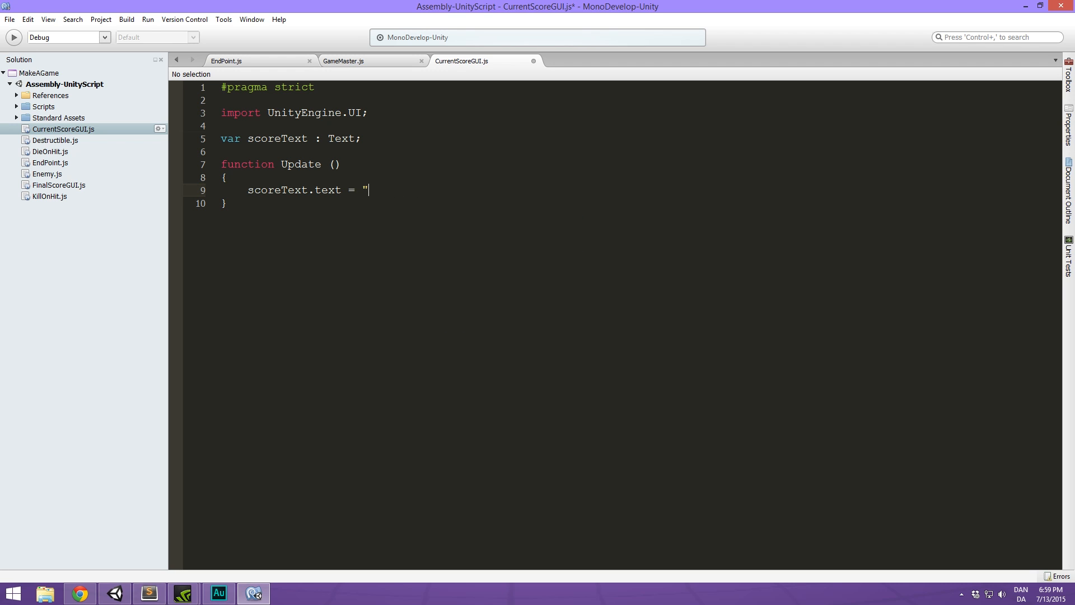
{"action": "type", "text": "COINS COLLECTED: \" +"}
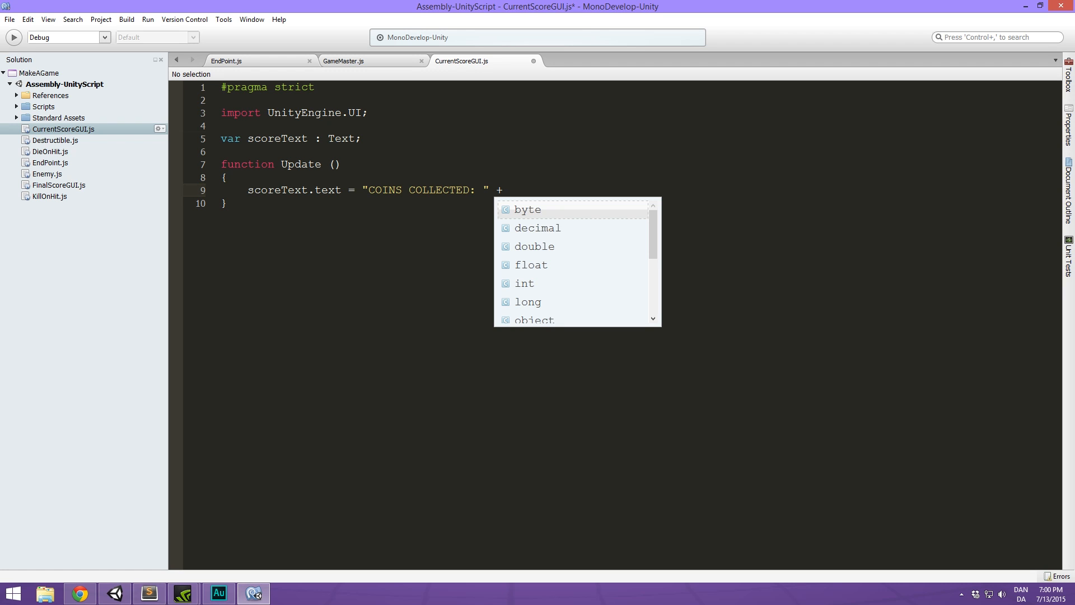
{"action": "type", "text": "Game"}
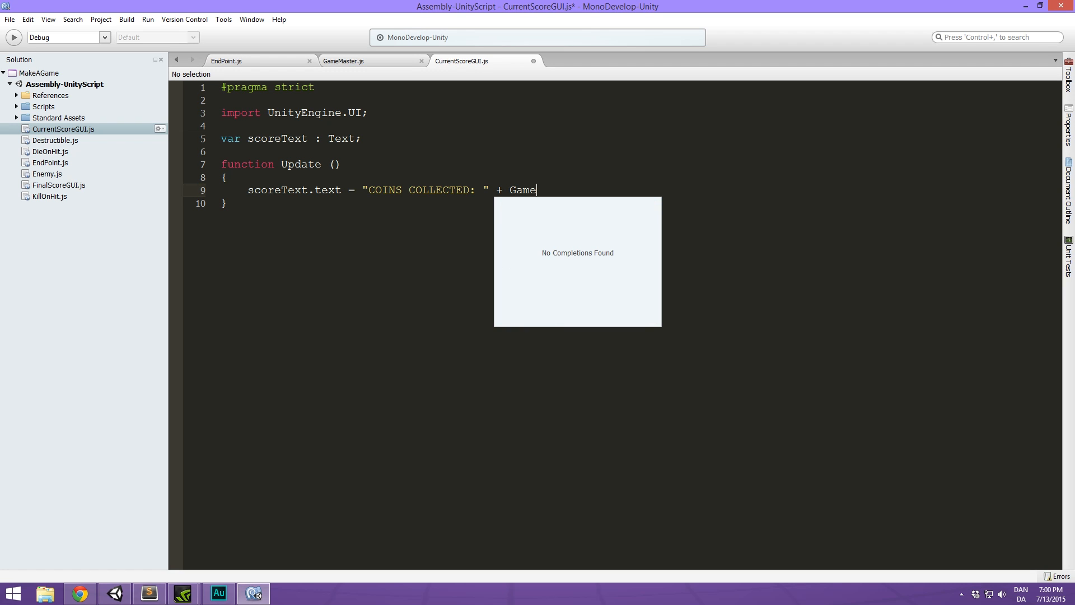
{"action": "type", "text": "Master."}
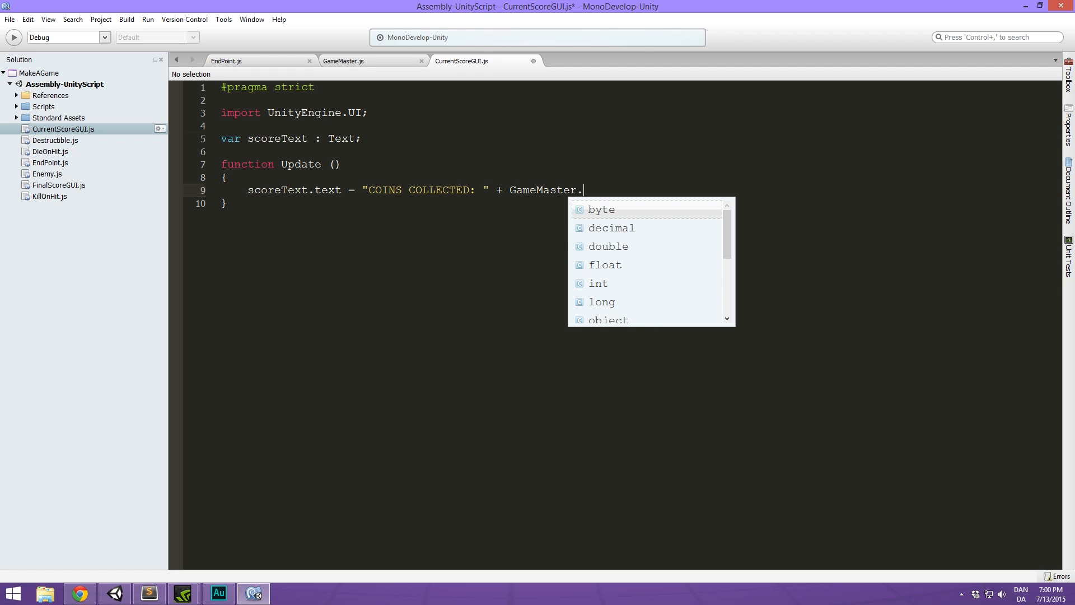
{"action": "type", "text": "currentScore;"}
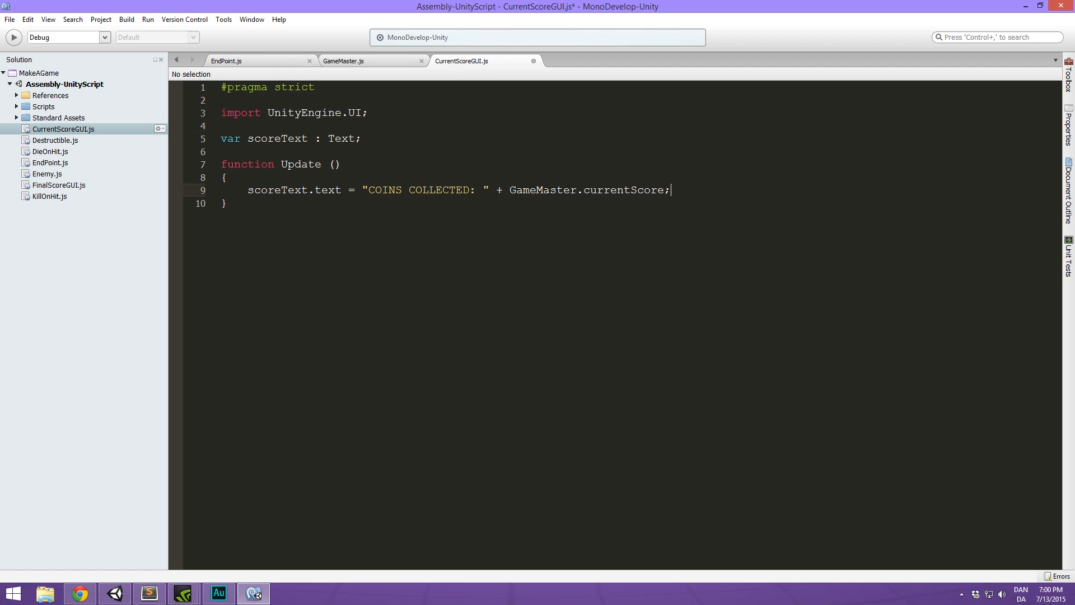
{"action": "left_click", "coordinate": [336, 197]}
{"action": "key", "text": "ctrl+s"}
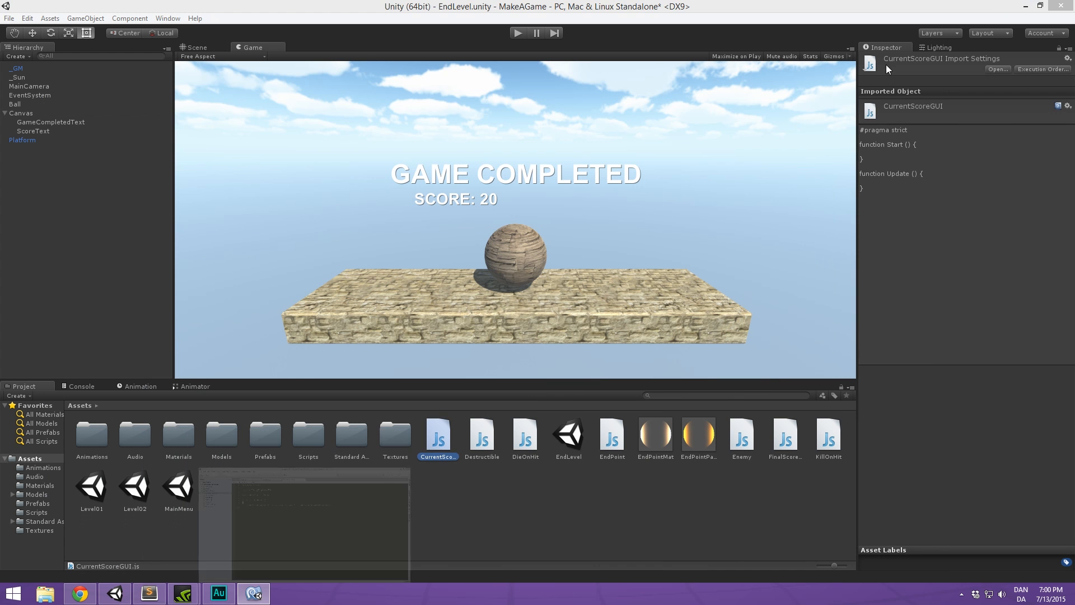
Switch to Unity and open the Level01 scene.
{"action": "left_click", "coordinate": [1025, 6]}
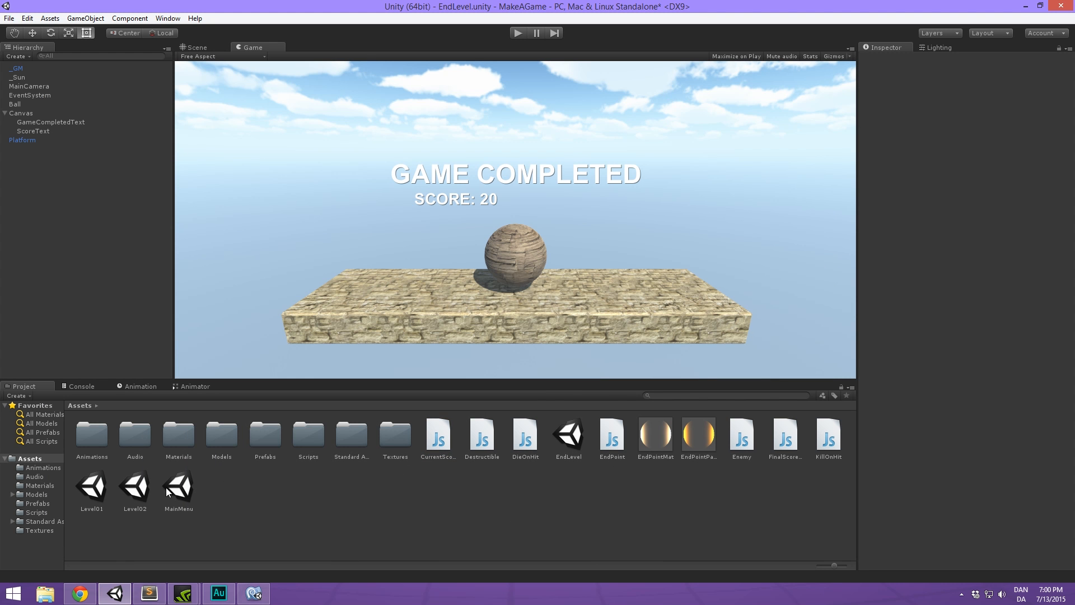
{"action": "double_click", "coordinate": [101, 490]}
{"action": "left_click", "coordinate": [532, 319]}
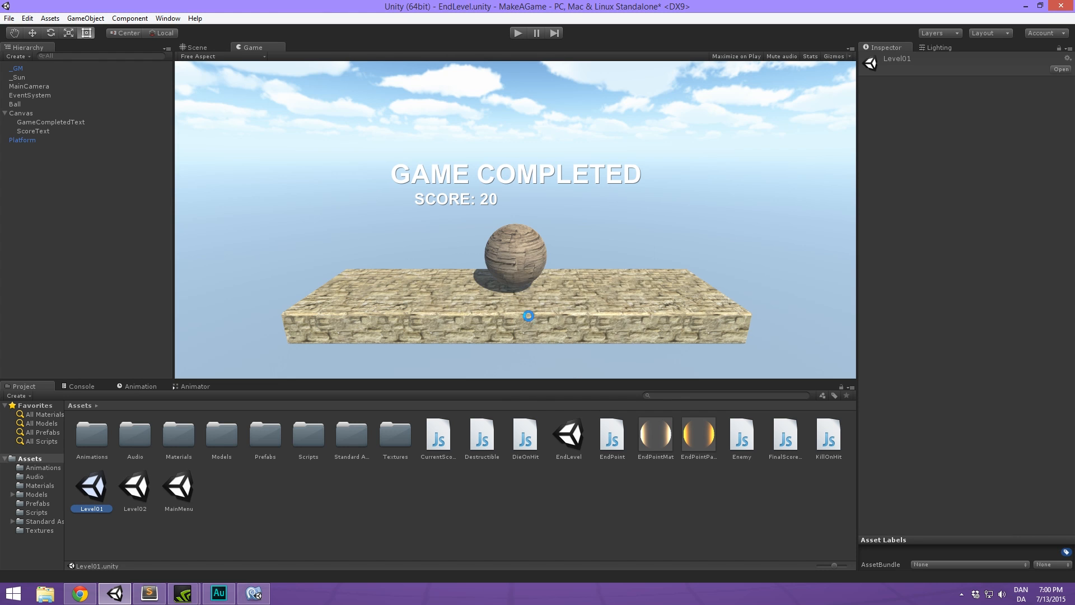
Select the _GM object and open its GameMaster script in MonoDevelop.
{"action": "left_click", "coordinate": [24, 69]}
{"action": "left_click", "coordinate": [19, 77]}
{"action": "left_click", "coordinate": [13, 67]}
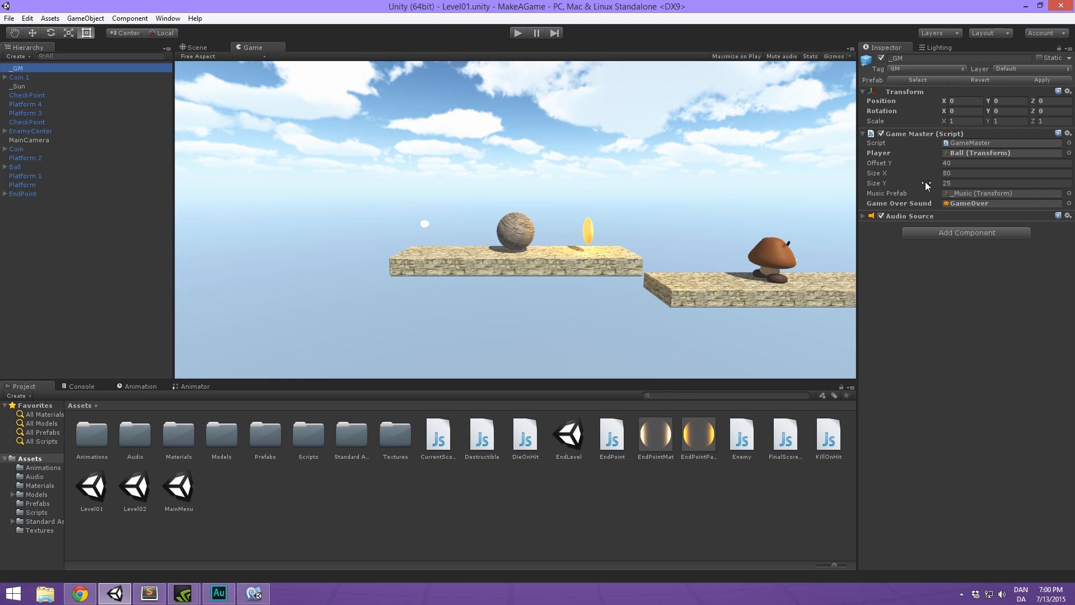
{"action": "double_click", "coordinate": [971, 143]}
{"action": "left_click", "coordinate": [266, 594]}
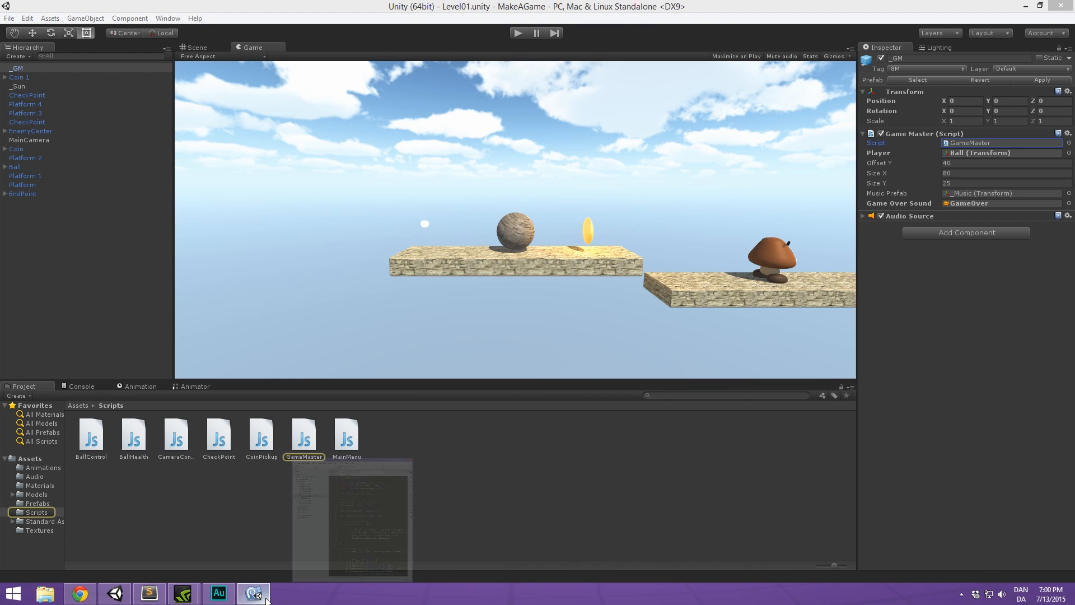
{"action": "left_click", "coordinate": [264, 594]}
Delete the whole OnGUI function from GameMaster.js and save the file.
{"action": "scroll", "coordinate": [464, 281], "scroll_direction": "down", "scroll_amount": 4}
{"action": "left_click", "coordinate": [326, 331]}
{"action": "left_click_drag", "start_coordinate": [228, 306], "coordinate": [161, 267]}
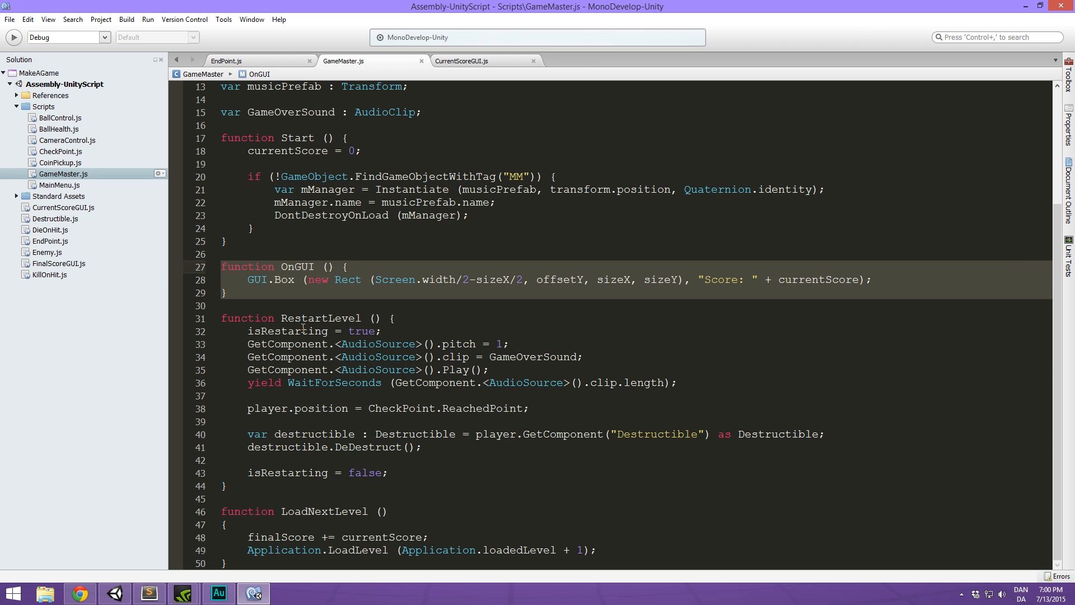
{"action": "key", "text": "BackSpace"}
{"action": "key", "text": "BackSpace"}
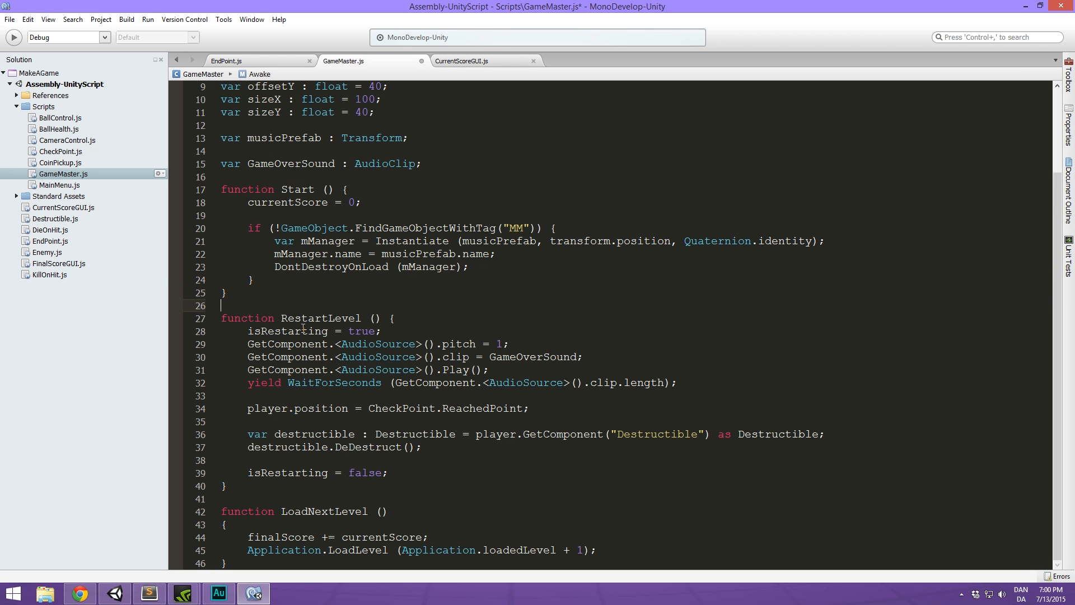
{"action": "left_click", "coordinate": [546, 267]}
{"action": "scroll", "coordinate": [576, 267], "scroll_direction": "up", "scroll_amount": 3}
{"action": "key", "text": "ctrl+s"}
Delete the offsetY, sizeX and sizeY variable declarations from GameMaster.js and return to Unity.
{"action": "left_click", "coordinate": [430, 224]}
{"action": "left_click", "coordinate": [409, 212]}
{"action": "left_click_drag", "start_coordinate": [409, 212], "coordinate": [181, 201]}
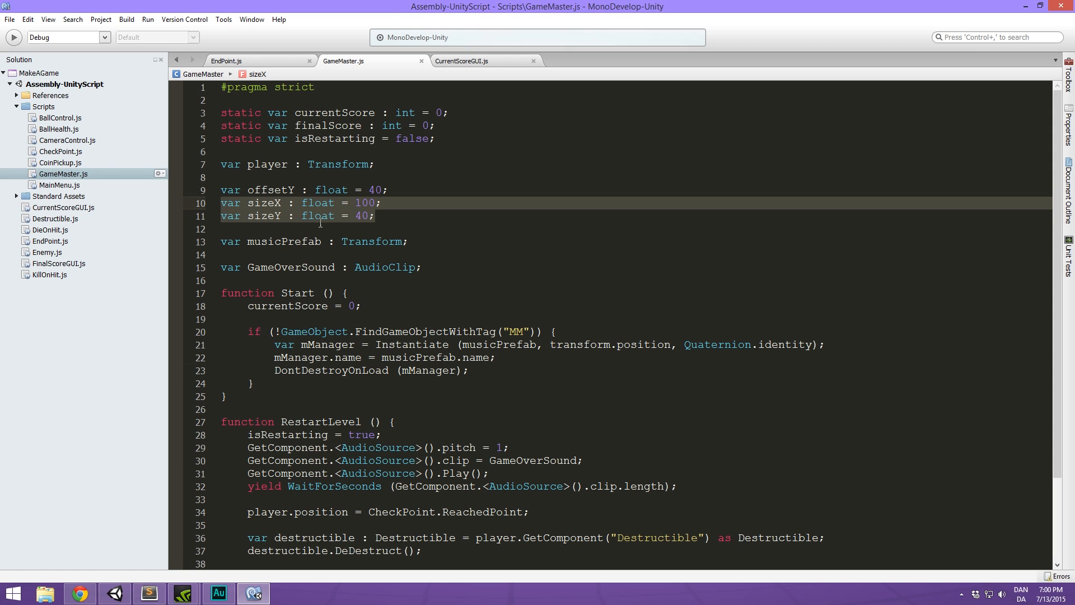
{"action": "left_click", "coordinate": [415, 232]}
{"action": "left_click_drag", "start_coordinate": [399, 218], "coordinate": [152, 193]}
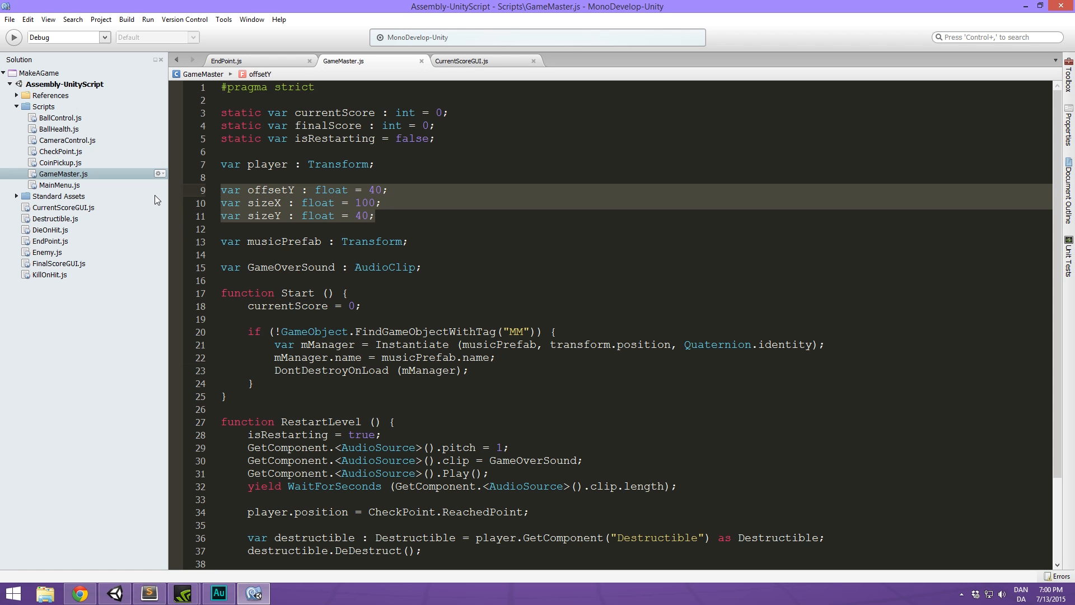
{"action": "key", "text": "BackSpace"}
{"action": "key", "text": "BackSpace"}
{"action": "key", "text": "BackSpace"}
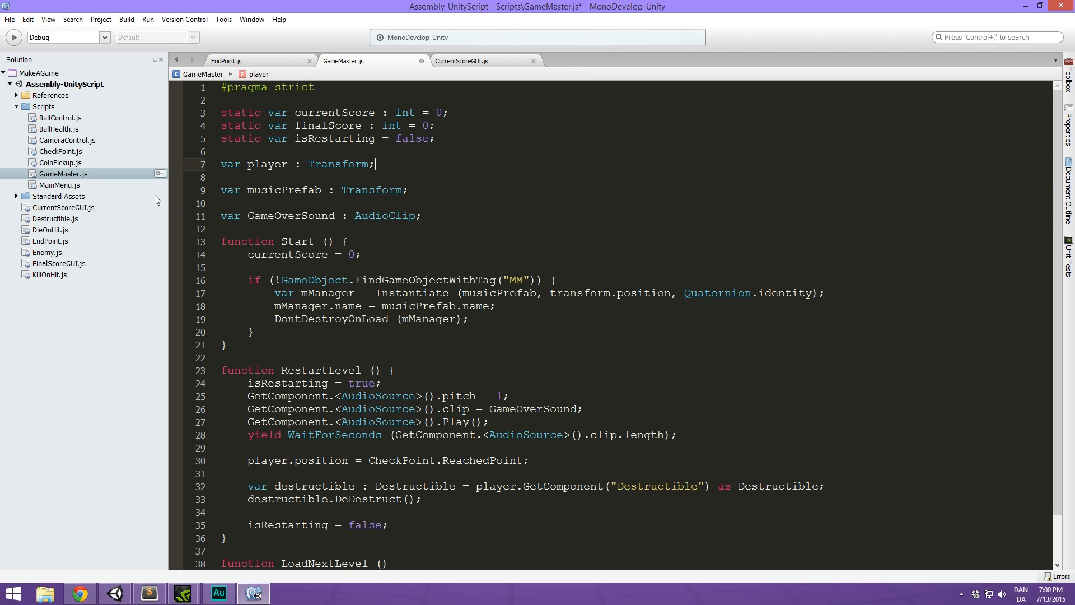
{"action": "left_click", "coordinate": [1030, 7]}
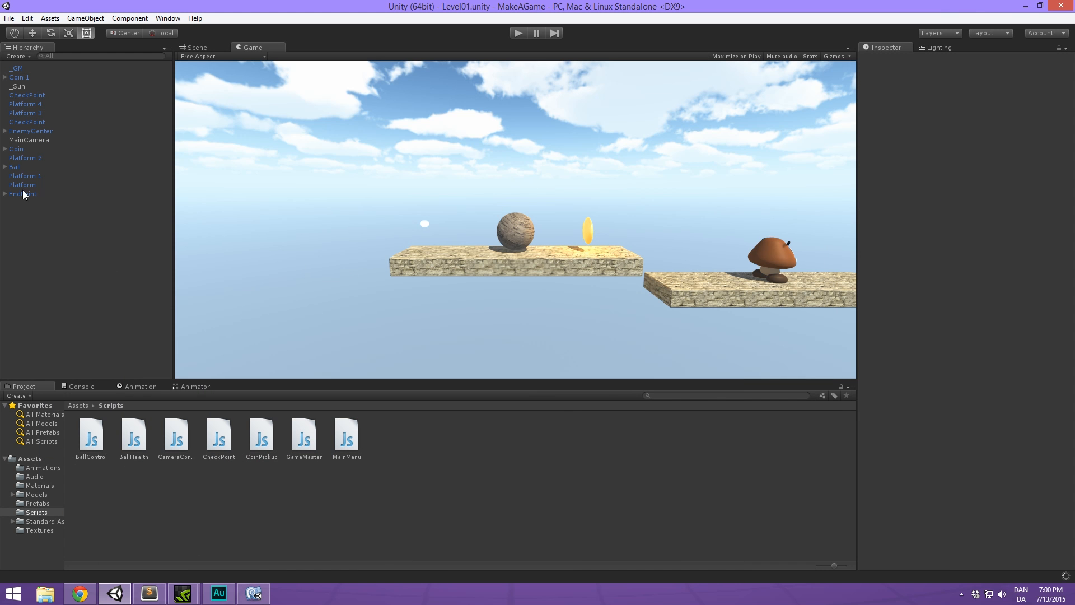
Add a new UI Text object to the Level01 scene.
{"action": "right_click", "coordinate": [87, 254]}
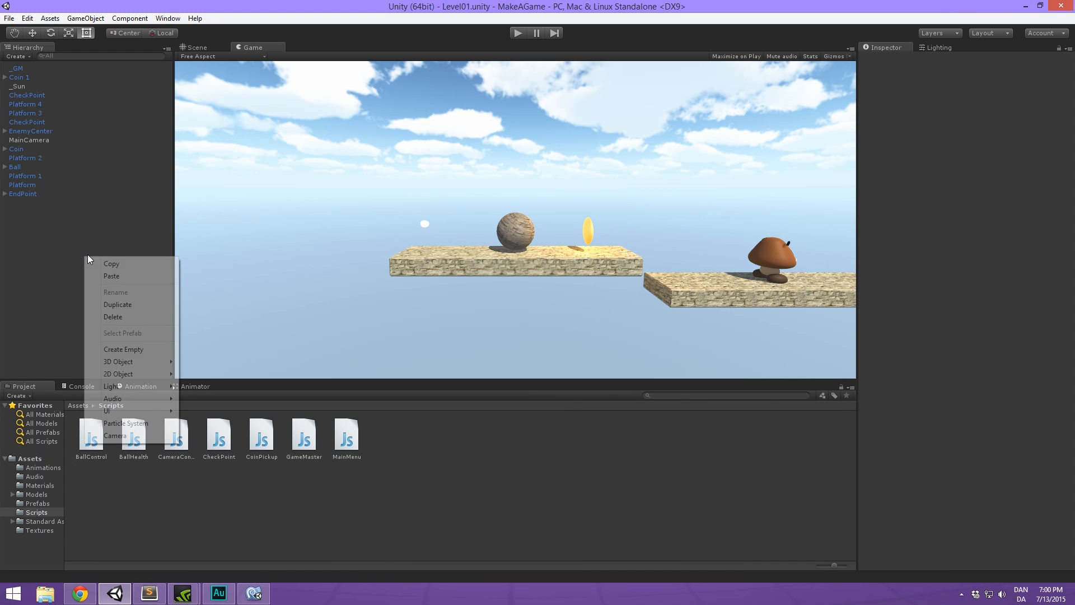
{"action": "mouse_move", "coordinate": [135, 411]}
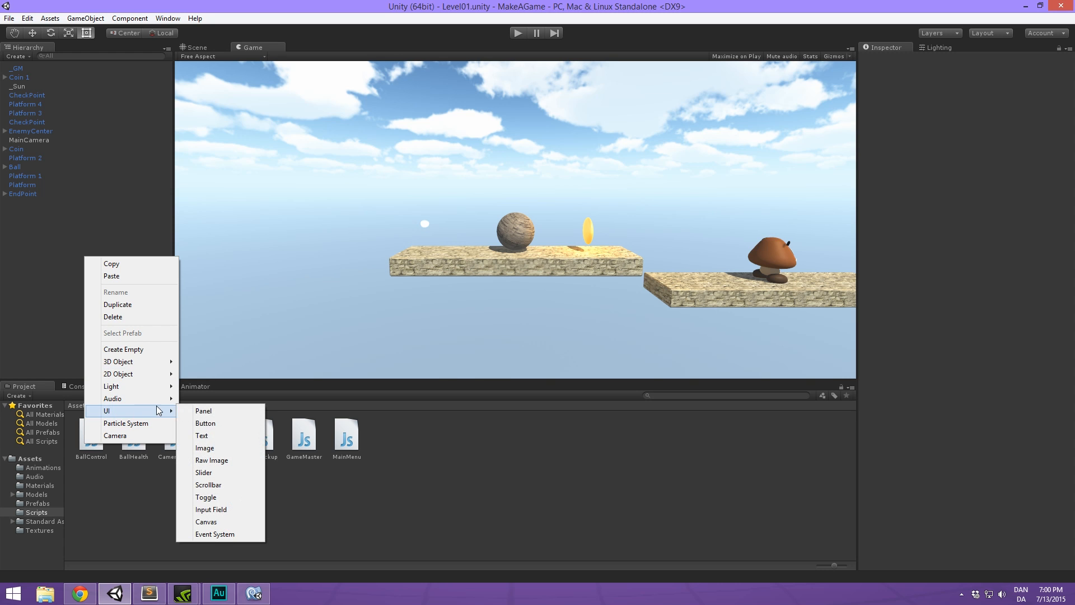
{"action": "left_click", "coordinate": [215, 436]}
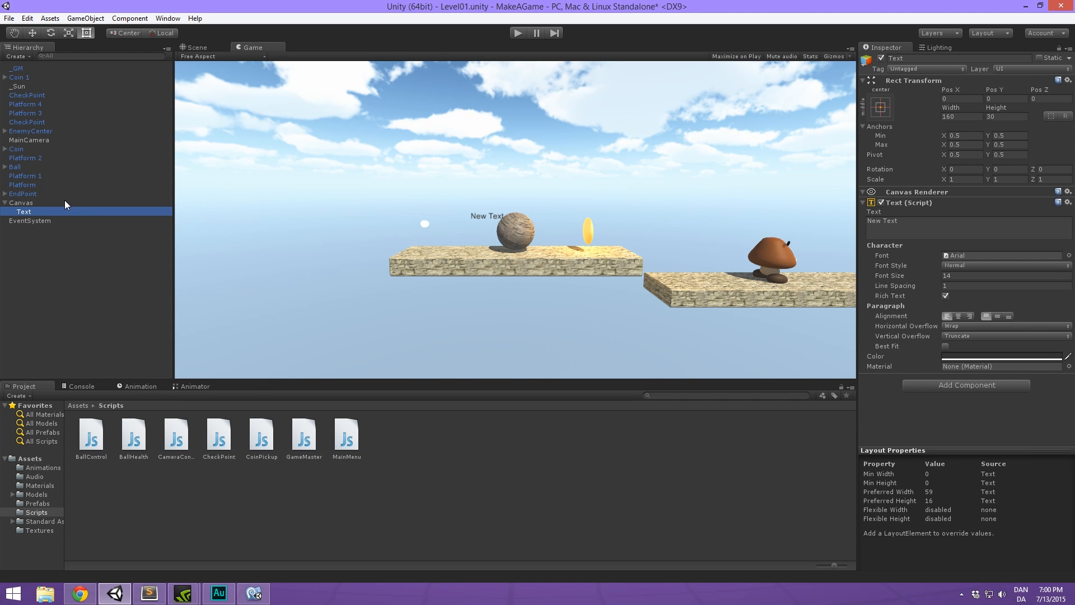
Rename the new canvas as GUICanvas.
{"action": "left_click", "coordinate": [22, 202]}
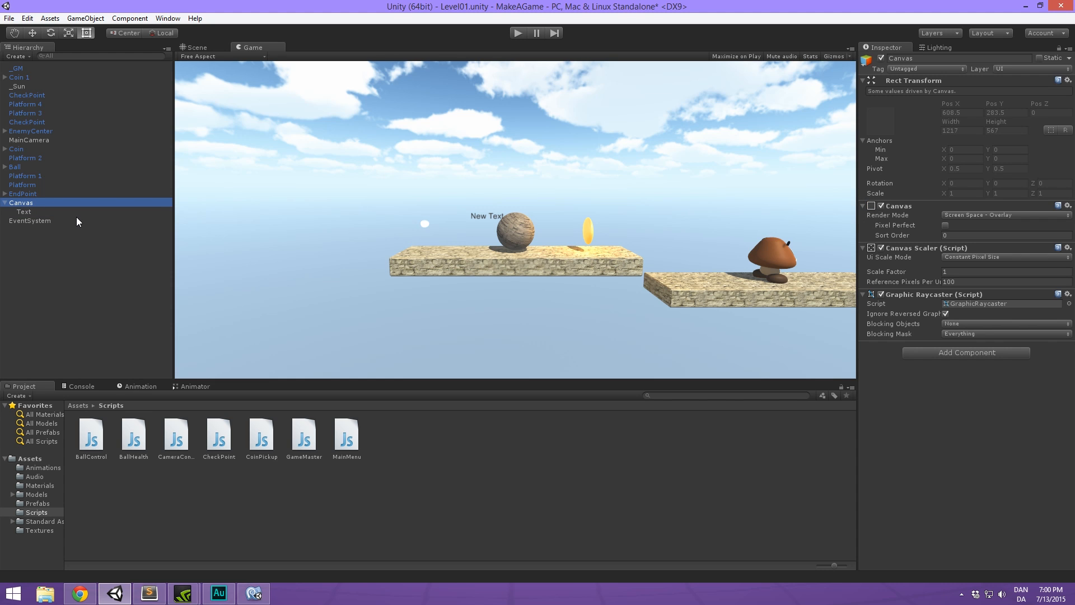
{"action": "key", "text": "F2"}
{"action": "type", "text": "GUI"}
{"action": "key", "text": "Return"}
{"action": "left_click", "coordinate": [30, 203]}
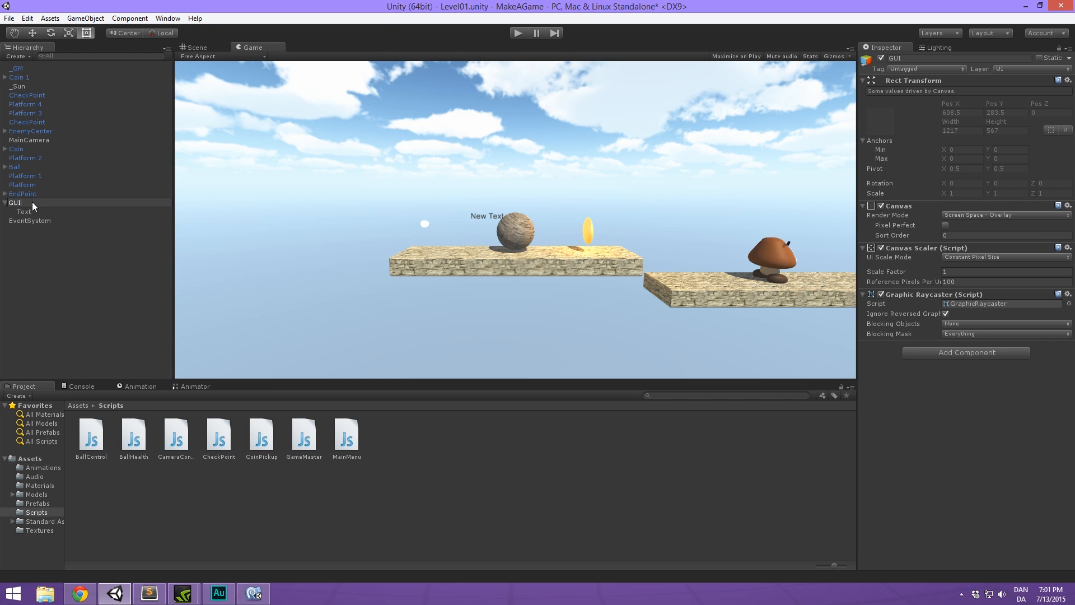
{"action": "type", "text": "Canvas"}
{"action": "key", "text": "Return"}
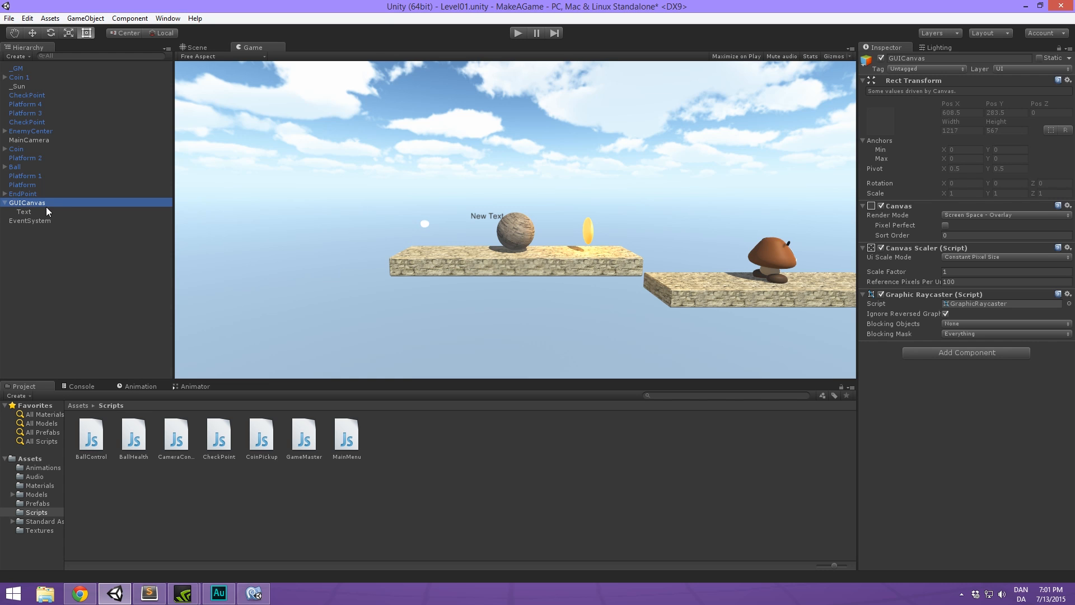
Rename the canvas's text object as ScoreText.
{"action": "left_click", "coordinate": [35, 213]}
{"action": "left_click", "coordinate": [27, 214]}
{"action": "type", "text": "ScoreText"}
{"action": "key", "text": "Return"}
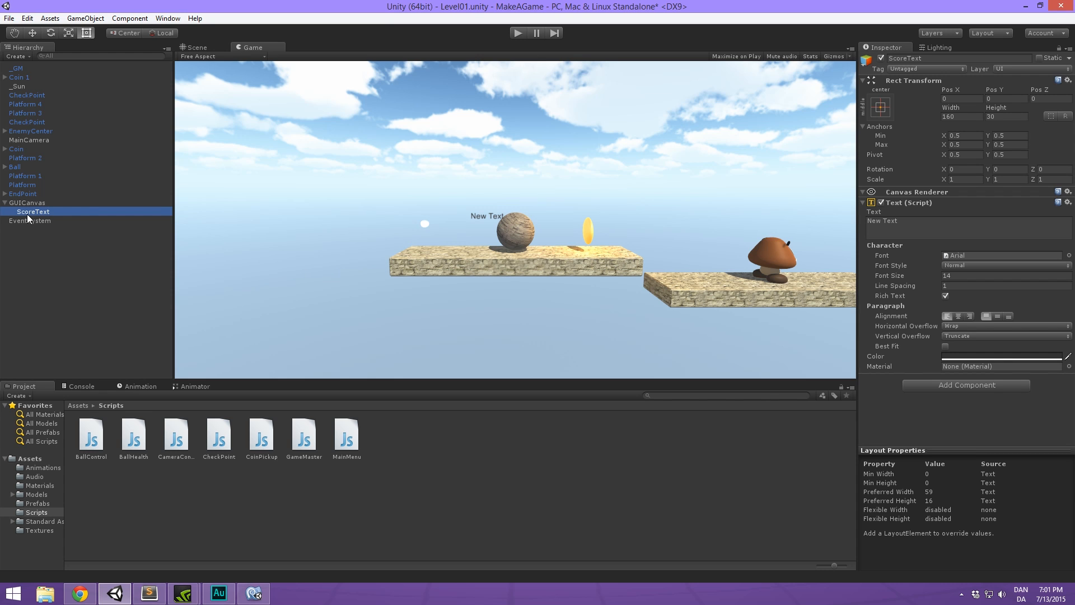
Try nesting GUICanvas under the _GM object and return it to the top level of the hierarchy.
{"action": "left_click_drag", "start_coordinate": [33, 202], "coordinate": [26, 68]}
{"action": "left_click", "coordinate": [21, 68]}
{"action": "left_click", "coordinate": [33, 76]}
{"action": "left_click", "coordinate": [193, 44]}
{"action": "scroll", "coordinate": [428, 186], "scroll_direction": "up", "scroll_amount": 2}
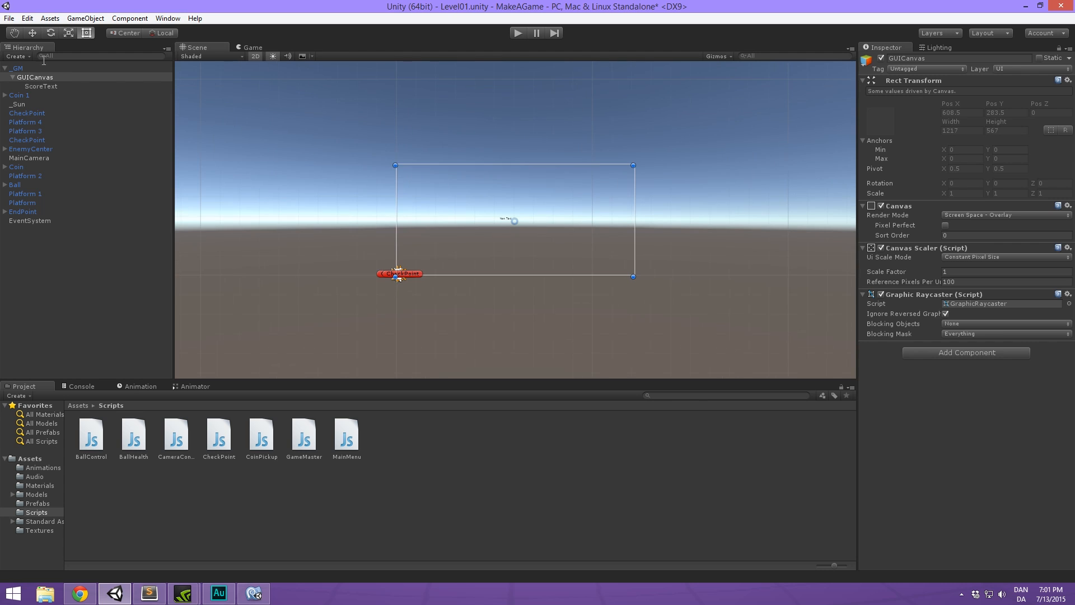
{"action": "left_click", "coordinate": [45, 67]}
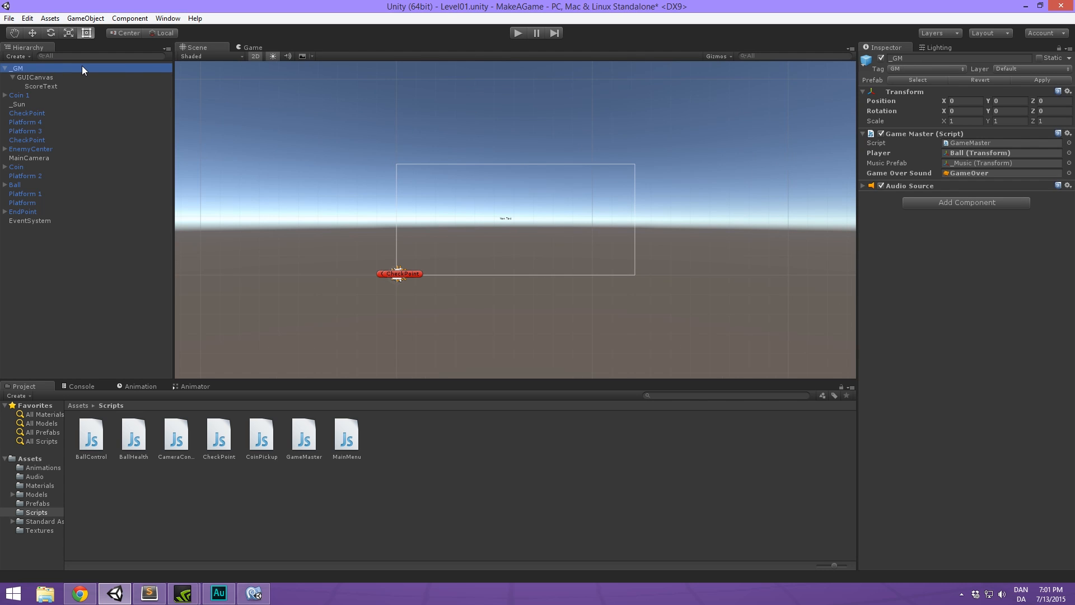
{"action": "left_click", "coordinate": [64, 79]}
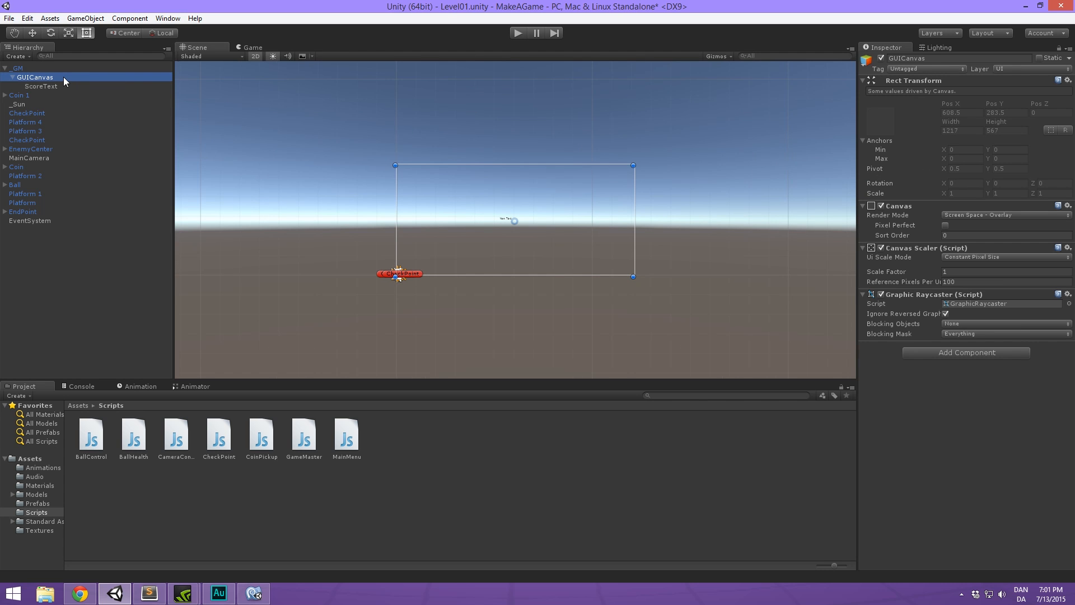
{"action": "left_click_drag", "start_coordinate": [63, 77], "coordinate": [95, 273]}
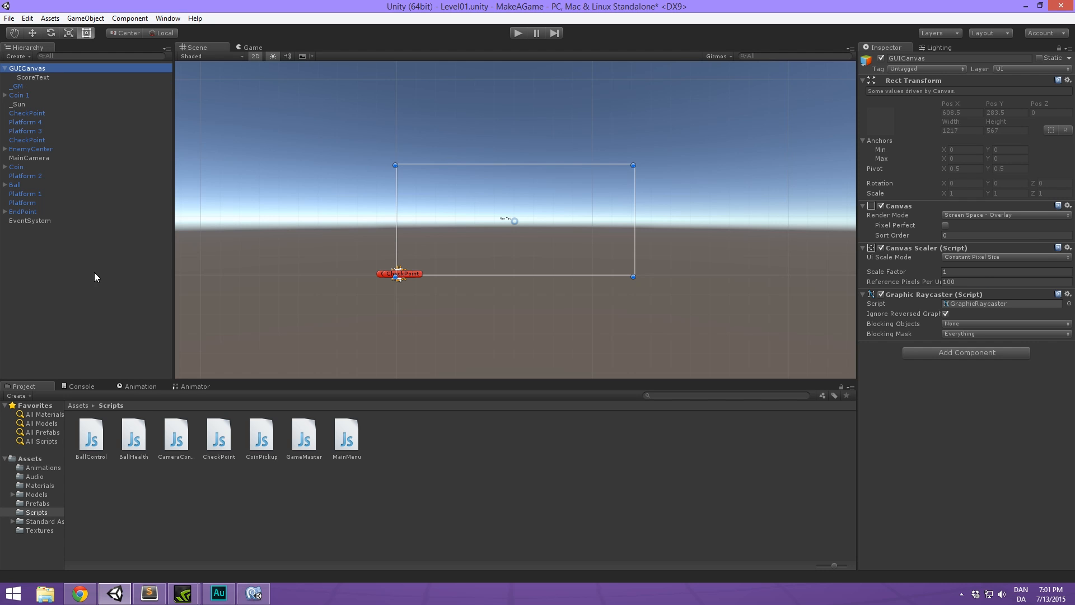
Change the text content of ScoreText to "COINS COLLECTED: 20".
{"action": "left_click", "coordinate": [5, 69]}
{"action": "scroll", "coordinate": [412, 180], "scroll_direction": "up", "scroll_amount": 4}
{"action": "middle_click_drag", "start_coordinate": [516, 162], "coordinate": [441, 174]}
{"action": "scroll", "coordinate": [408, 183], "scroll_direction": "up", "scroll_amount": 6}
{"action": "left_click", "coordinate": [6, 69]}
{"action": "left_click", "coordinate": [42, 78]}
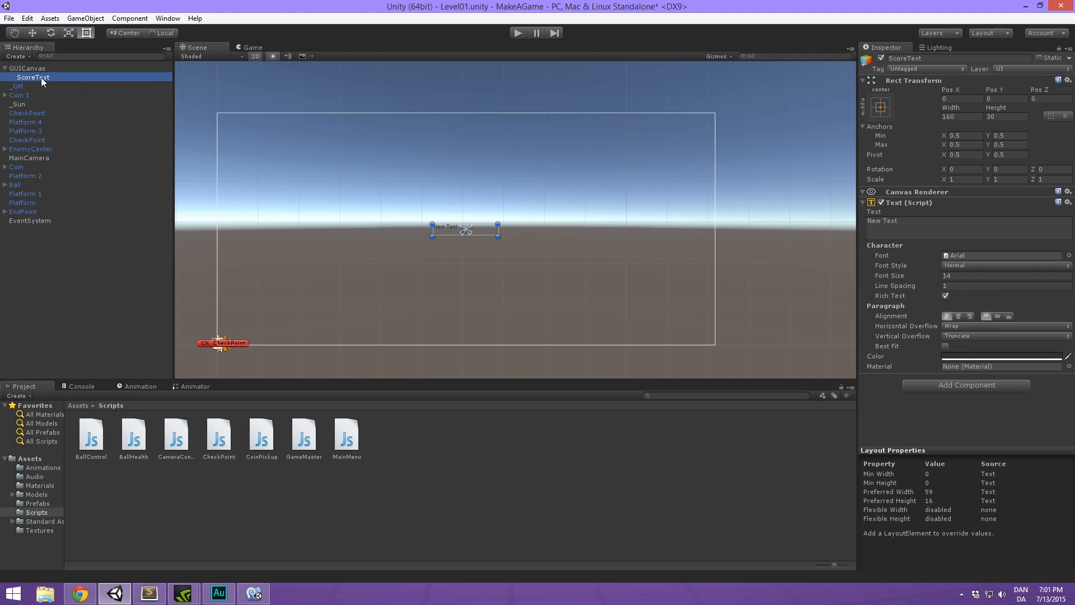
{"action": "scroll", "coordinate": [572, 197], "scroll_direction": "up", "scroll_amount": 3}
{"action": "left_click", "coordinate": [915, 237]}
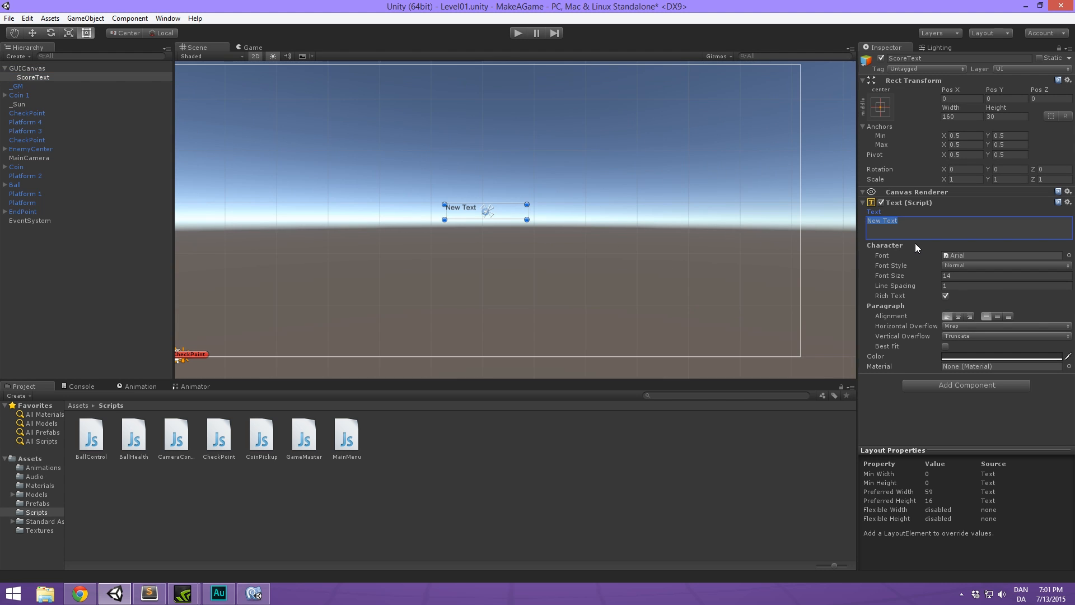
{"action": "key", "text": "BackSpace"}
{"action": "type", "text": "COINS COLLECTED: 20"}
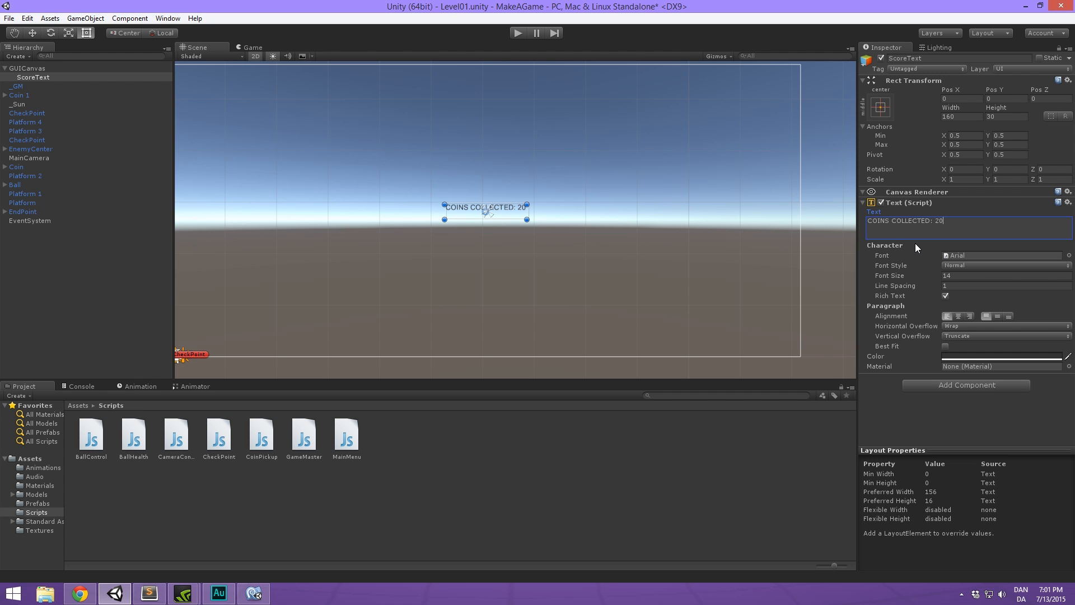
Enlarge the ScoreText box to about 457 by 86 and centre its text horizontally and vertically.
{"action": "scroll", "coordinate": [579, 193], "scroll_direction": "down", "scroll_amount": 3}
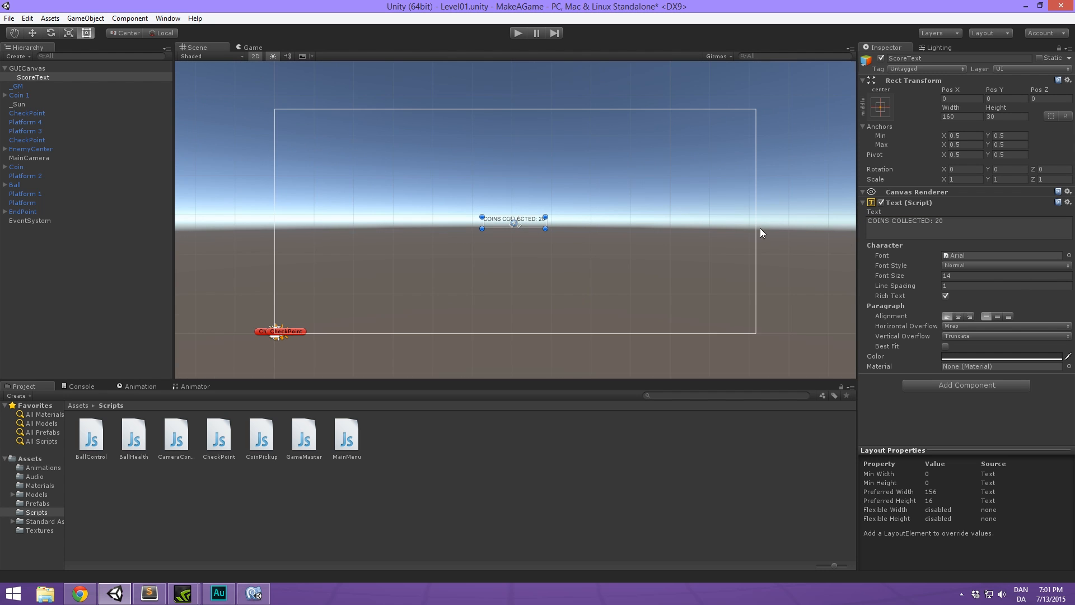
{"action": "left_click_drag", "start_coordinate": [545, 229], "coordinate": [604, 239]}
{"action": "left_click", "coordinate": [959, 316]}
{"action": "left_click", "coordinate": [998, 316]}
Set the font size of ScoreText to 20.
{"action": "left_click_drag", "start_coordinate": [906, 274], "coordinate": [917, 281]}
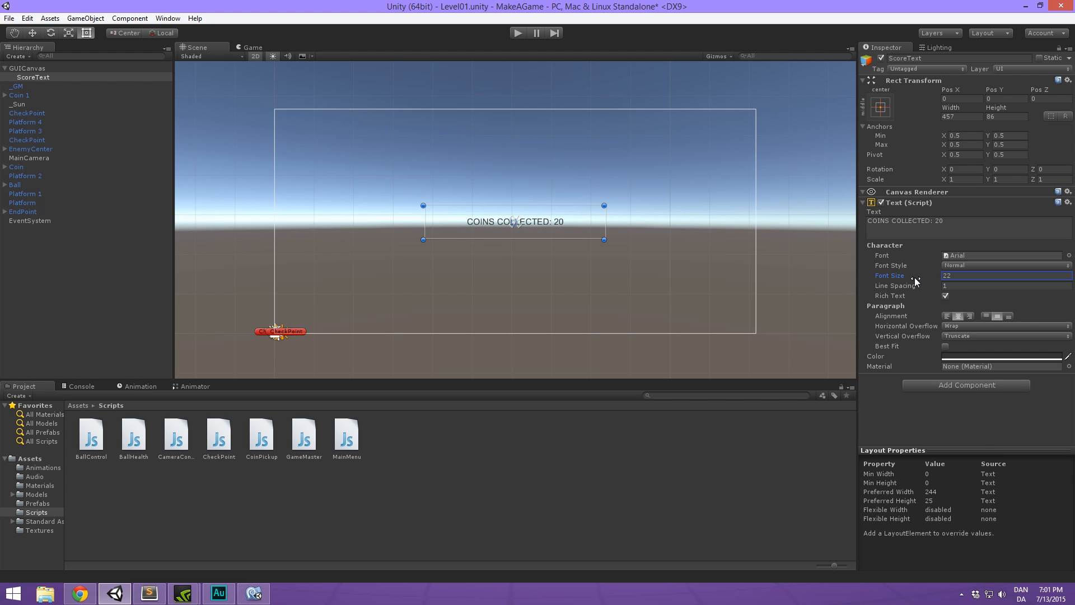
{"action": "key", "text": "BackSpace"}
{"action": "type", "text": "0"}
Resize ScoreText to about 263 by 50 near the canvas's upper edge and anchor it to the top center.
{"action": "left_click_drag", "start_coordinate": [603, 240], "coordinate": [549, 124]}
{"action": "left_click", "coordinate": [880, 107]}
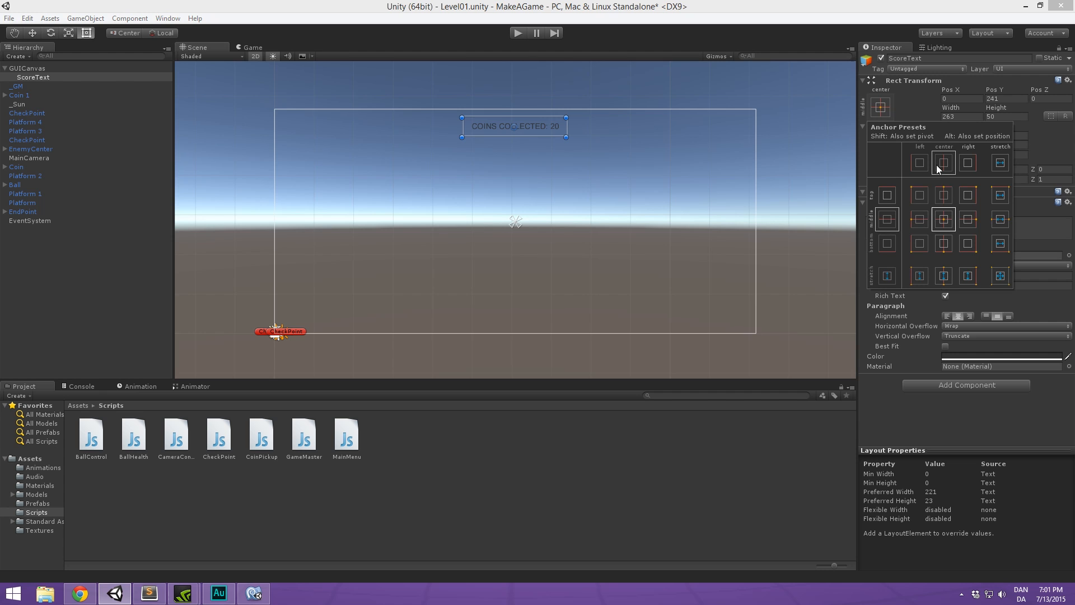
{"action": "left_click", "coordinate": [944, 194]}
{"action": "mouse_move", "coordinate": [602, 109]}
{"action": "middle_mouse_down"}
{"action": "mouse_move", "coordinate": [602, 127]}
{"action": "mouse_move", "coordinate": [604, 102]}
{"action": "middle_mouse_up"}
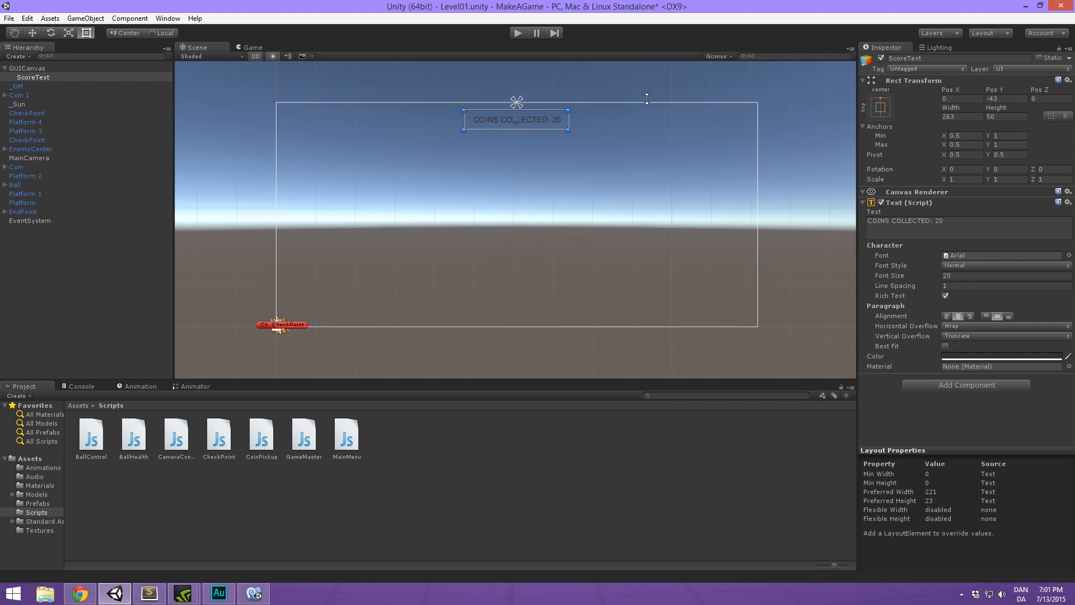
{"action": "left_click_drag", "start_coordinate": [646, 98], "coordinate": [648, 128]}
{"action": "left_click", "coordinate": [54, 68]}
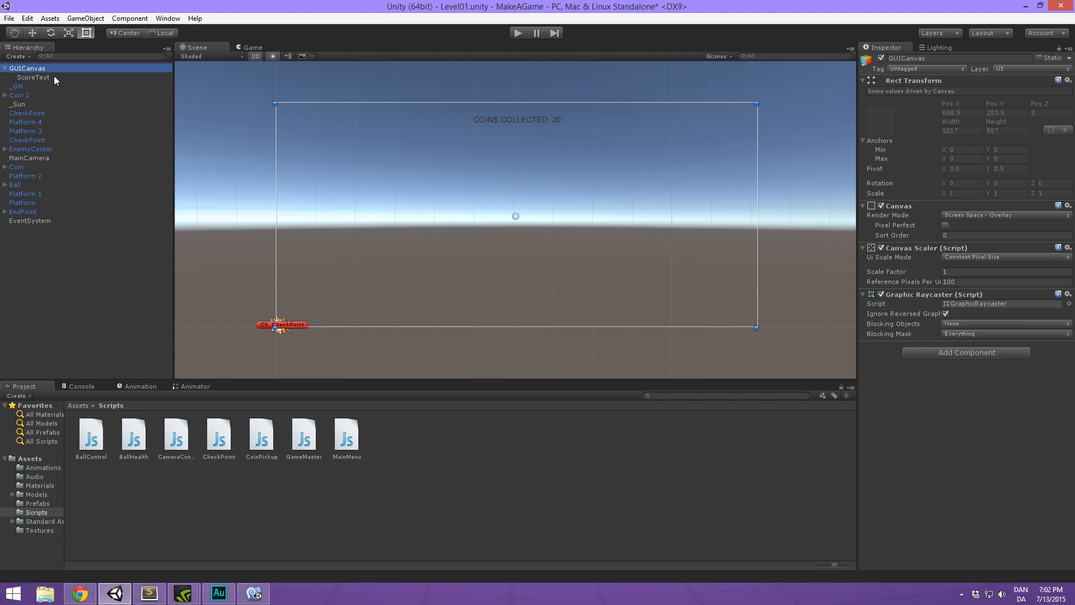
{"action": "left_click", "coordinate": [54, 77]}
{"action": "left_click", "coordinate": [664, 112]}
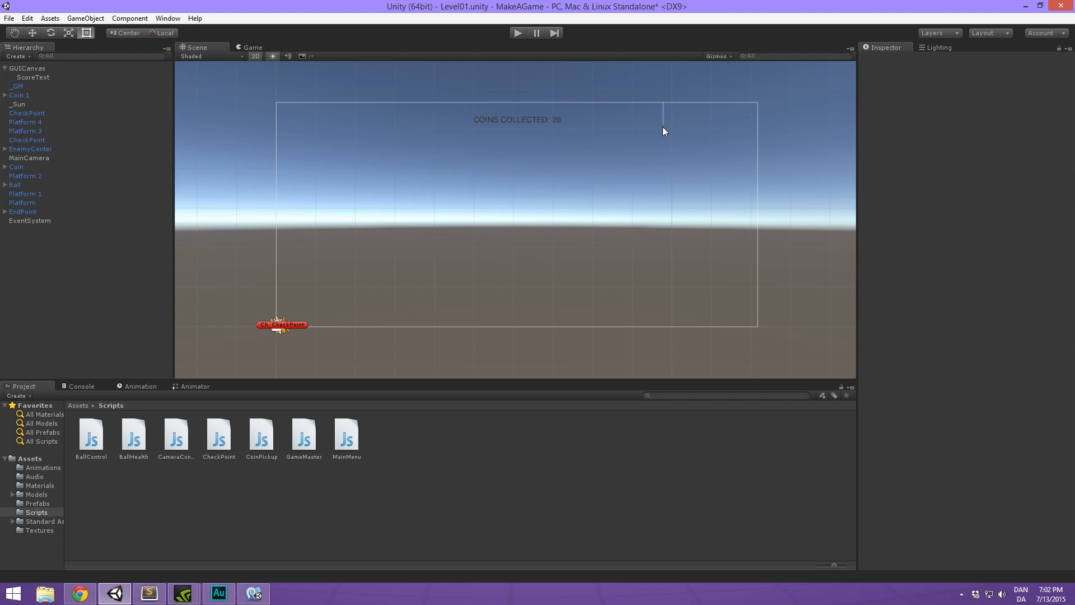
{"action": "left_click", "coordinate": [33, 76]}
{"action": "mouse_move", "coordinate": [643, 104]}
{"action": "left_mouse_down"}
{"action": "mouse_move", "coordinate": [651, 168]}
{"action": "mouse_move", "coordinate": [645, 134]}
{"action": "mouse_move", "coordinate": [653, 159]}
{"action": "mouse_move", "coordinate": [664, 109]}
{"action": "left_mouse_up"}
{"action": "middle_click_drag", "start_coordinate": [717, 163], "coordinate": [735, 178]}
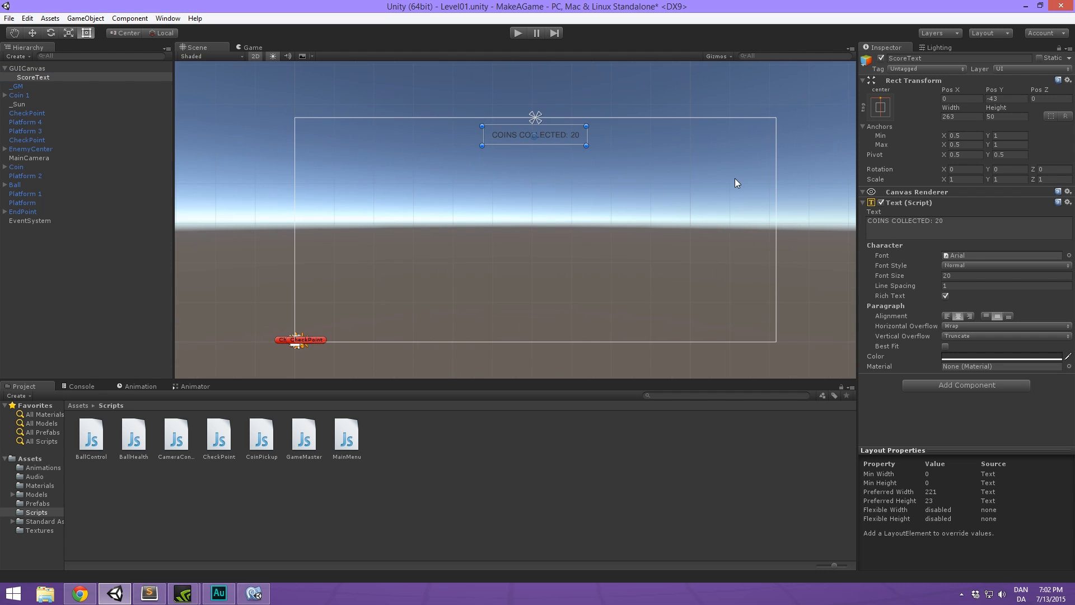
Set the text colour of ScoreText to white.
{"action": "left_click", "coordinate": [988, 355]}
{"action": "left_click_drag", "start_coordinate": [692, 196], "coordinate": [654, 83]}
{"action": "left_click", "coordinate": [778, 125]}
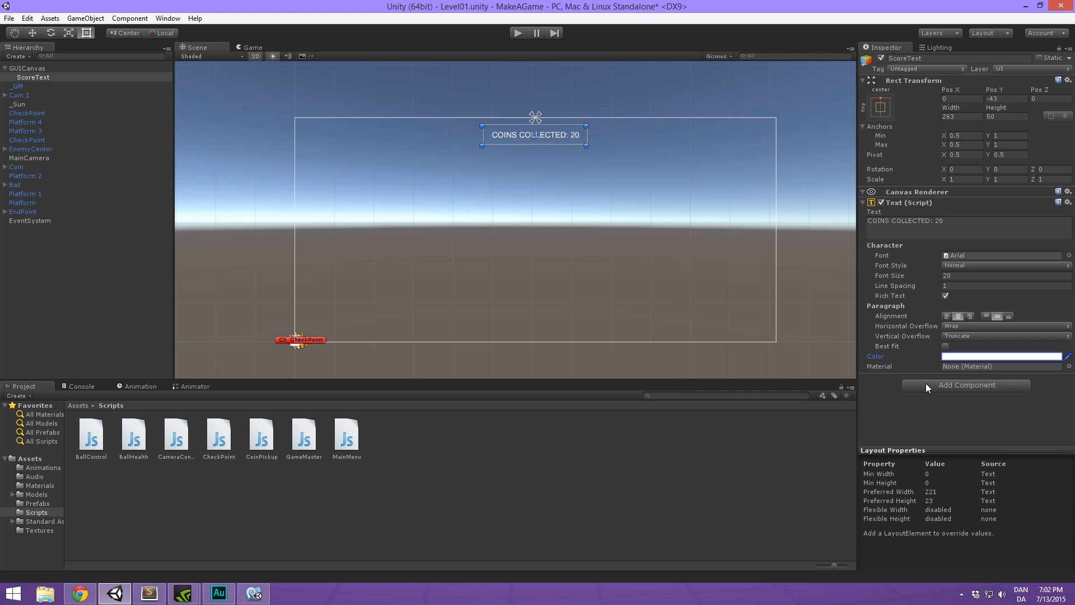
Add a Shadow component to ScoreText.
{"action": "left_click", "coordinate": [930, 387]}
{"action": "type", "text": "sh"}
{"action": "key", "text": "Return"}
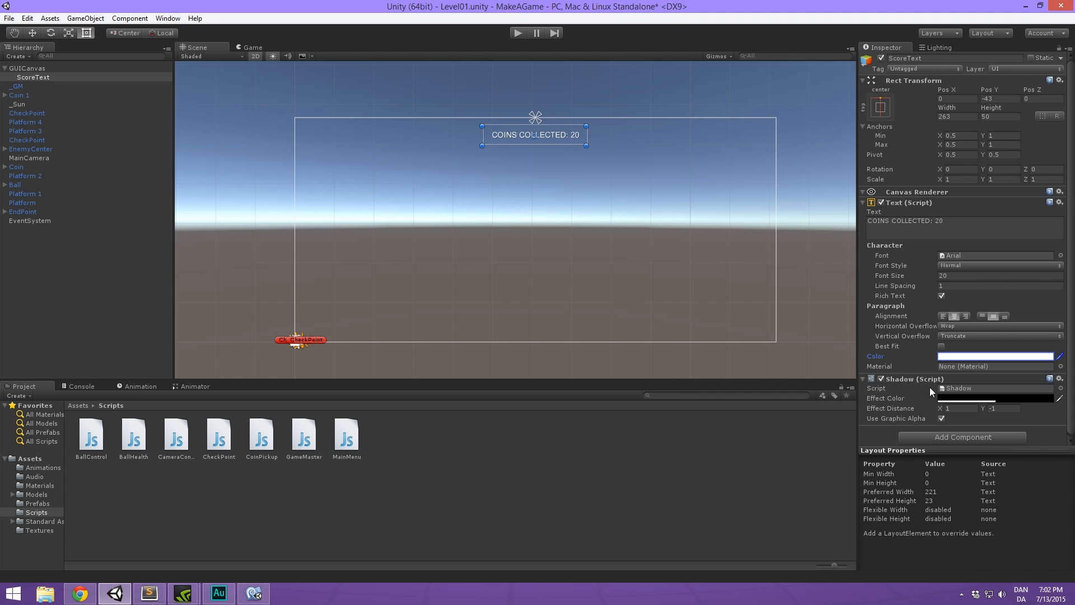
Play-test the level by rolling the ball into the first coin to check the score text, and stop playing.
{"action": "left_click", "coordinate": [253, 48]}
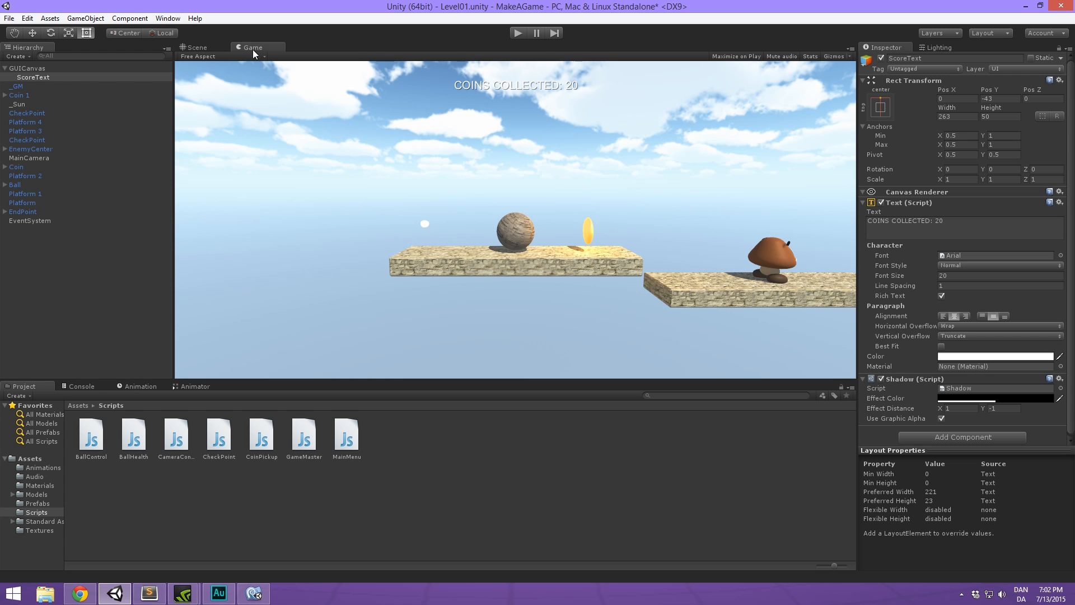
{"action": "left_click", "coordinate": [515, 34]}
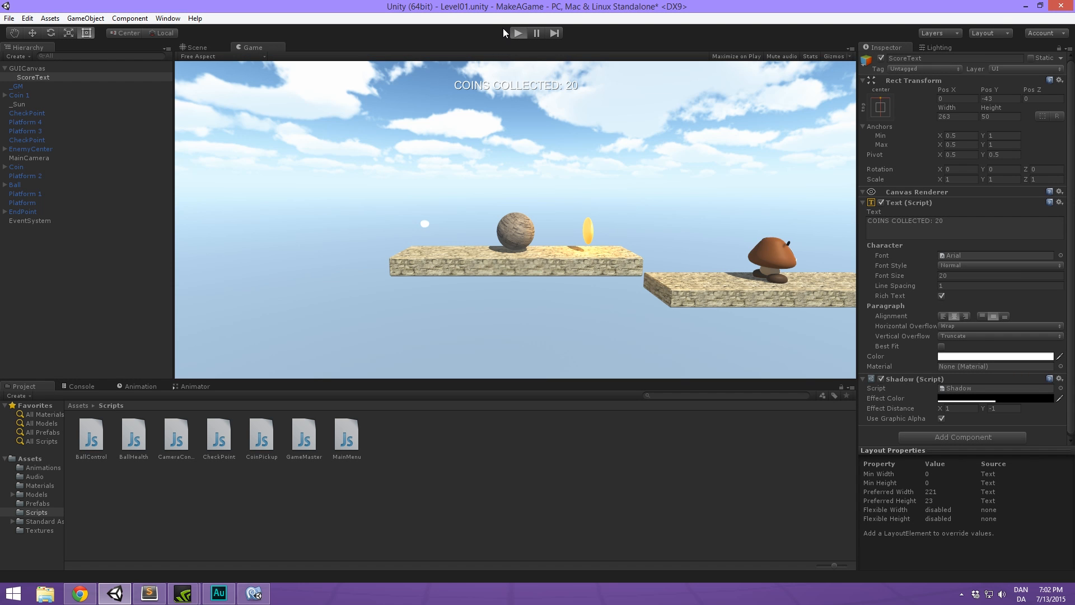
{"action": "left_click", "coordinate": [516, 34]}
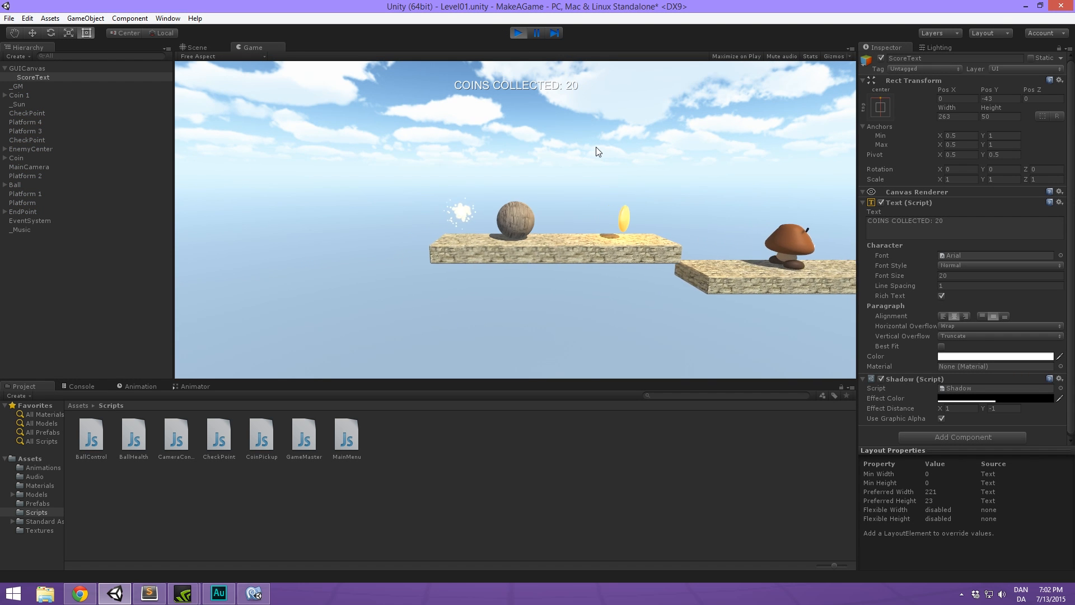
{"action": "key", "text": "d"}
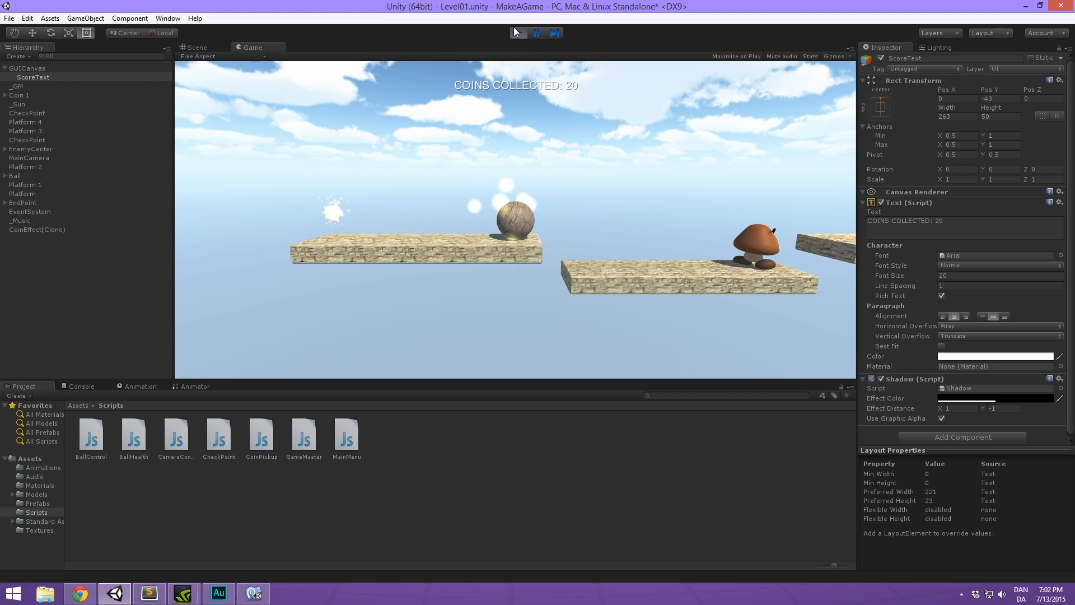
{"action": "left_click", "coordinate": [516, 33]}
Change the text colour of ScoreText to black in the scene view.
{"action": "left_click", "coordinate": [195, 46]}
{"action": "middle_click_drag", "start_coordinate": [538, 127], "coordinate": [507, 184]}
{"action": "scroll", "coordinate": [531, 126], "scroll_direction": "up", "scroll_amount": 7}
{"action": "scroll", "coordinate": [532, 156], "scroll_direction": "up", "scroll_amount": 4}
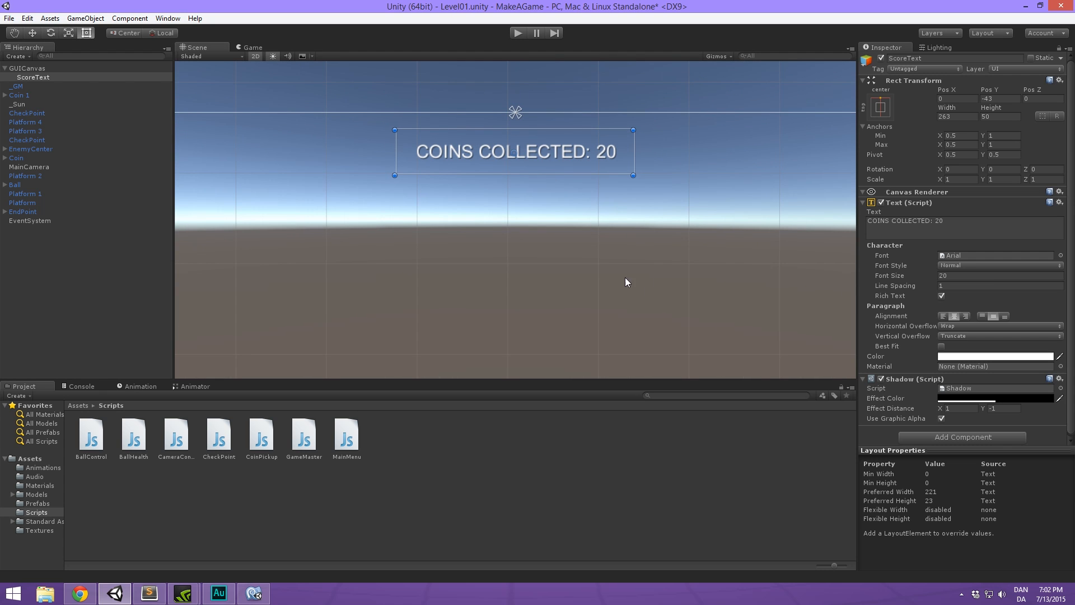
{"action": "middle_click_drag", "start_coordinate": [598, 238], "coordinate": [607, 252]}
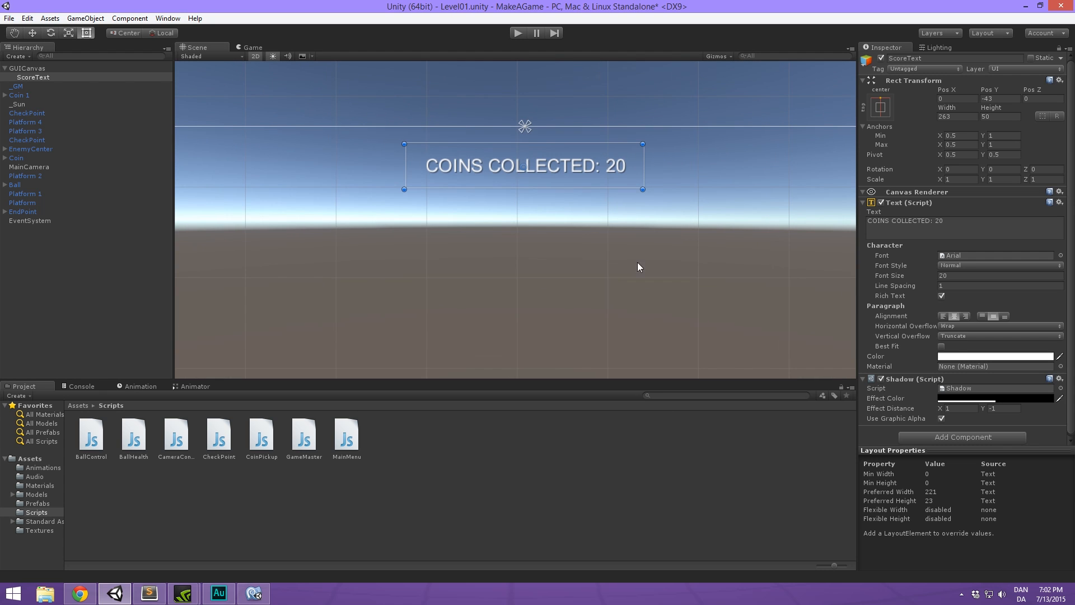
{"action": "left_click", "coordinate": [962, 356]}
{"action": "left_click_drag", "start_coordinate": [712, 246], "coordinate": [559, 345]}
{"action": "left_click", "coordinate": [777, 125]}
Inspect the shadow's effect colour and disable the Shadow component of ScoreText.
{"action": "left_click", "coordinate": [969, 398]}
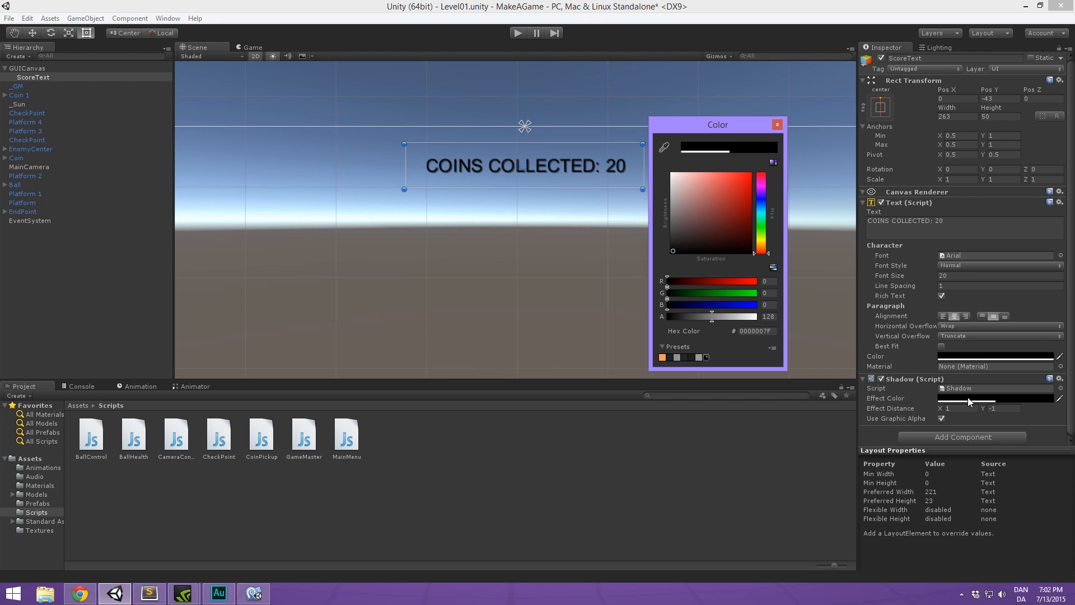
{"action": "left_click", "coordinate": [777, 125]}
{"action": "left_click", "coordinate": [881, 379]}
Set the font style of ScoreText to Bold while previewing it in the game view.
{"action": "left_click", "coordinate": [253, 47]}
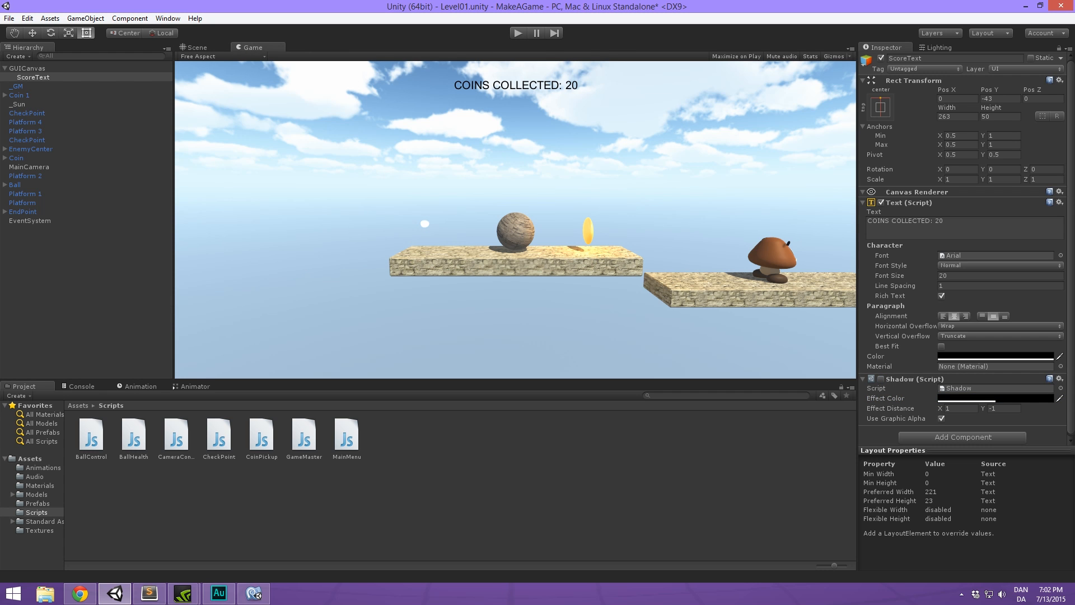
{"action": "left_click", "coordinate": [968, 263]}
{"action": "left_click", "coordinate": [966, 287]}
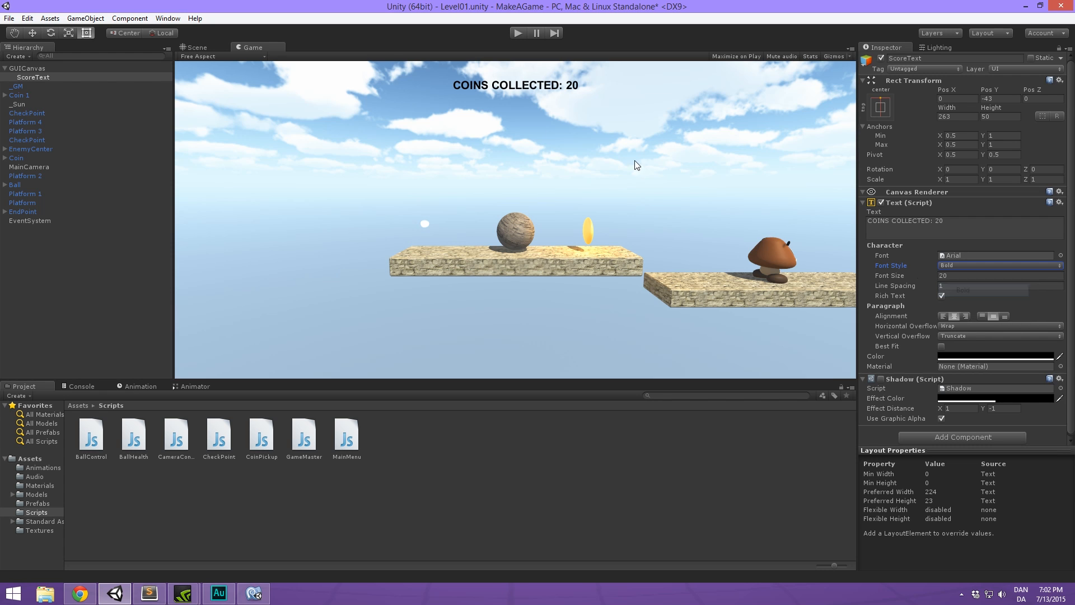
Move ScoreText slightly up to a Pos Y of about -33 and enable its Shadow component.
{"action": "left_click", "coordinate": [198, 48]}
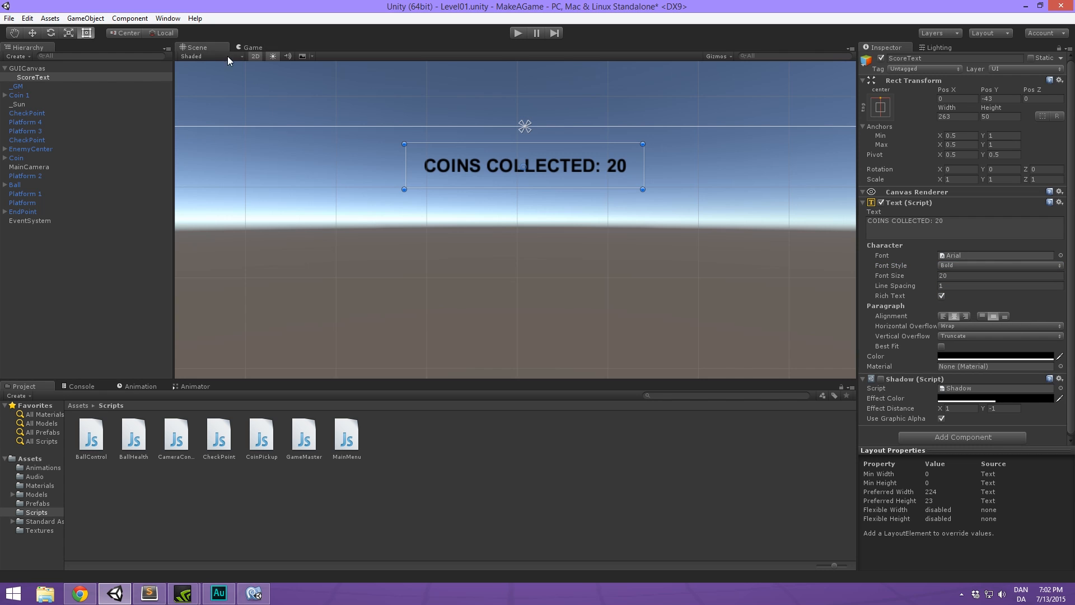
{"action": "left_click_drag", "start_coordinate": [576, 167], "coordinate": [574, 154]}
{"action": "left_click", "coordinate": [269, 48]}
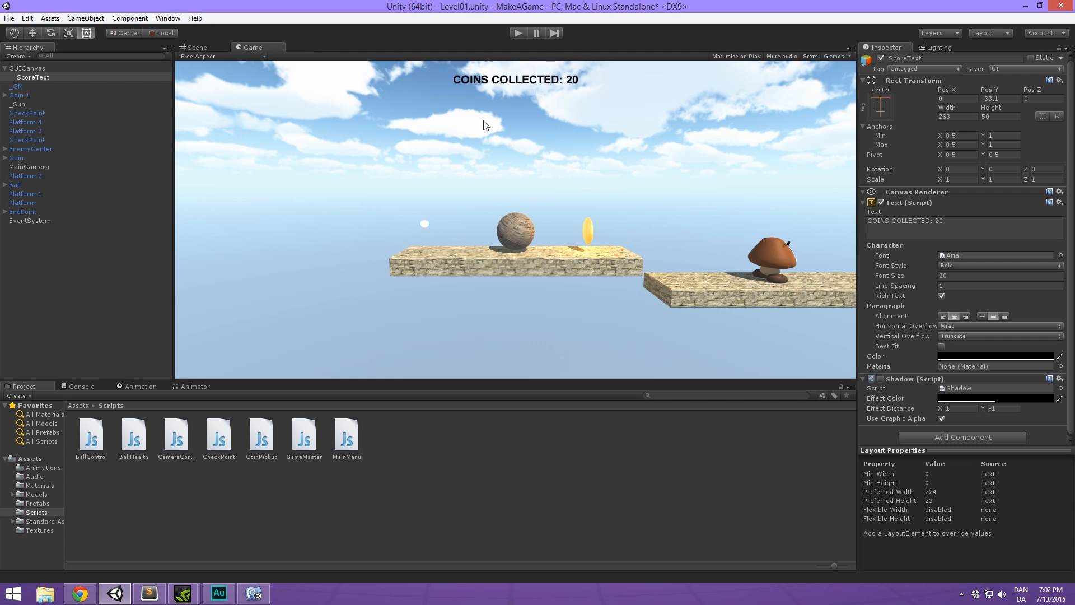
{"action": "left_click", "coordinate": [881, 379]}
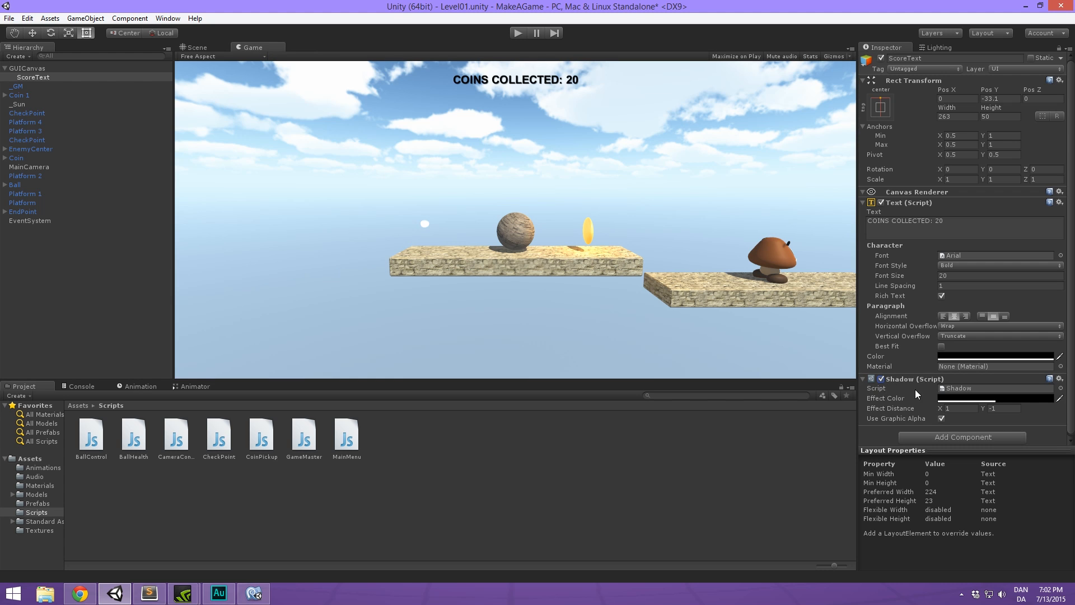
Try a white effect colour for ScoreText's shadow and set it back to black.
{"action": "left_click", "coordinate": [994, 400]}
{"action": "left_click_drag", "start_coordinate": [723, 220], "coordinate": [621, 105]}
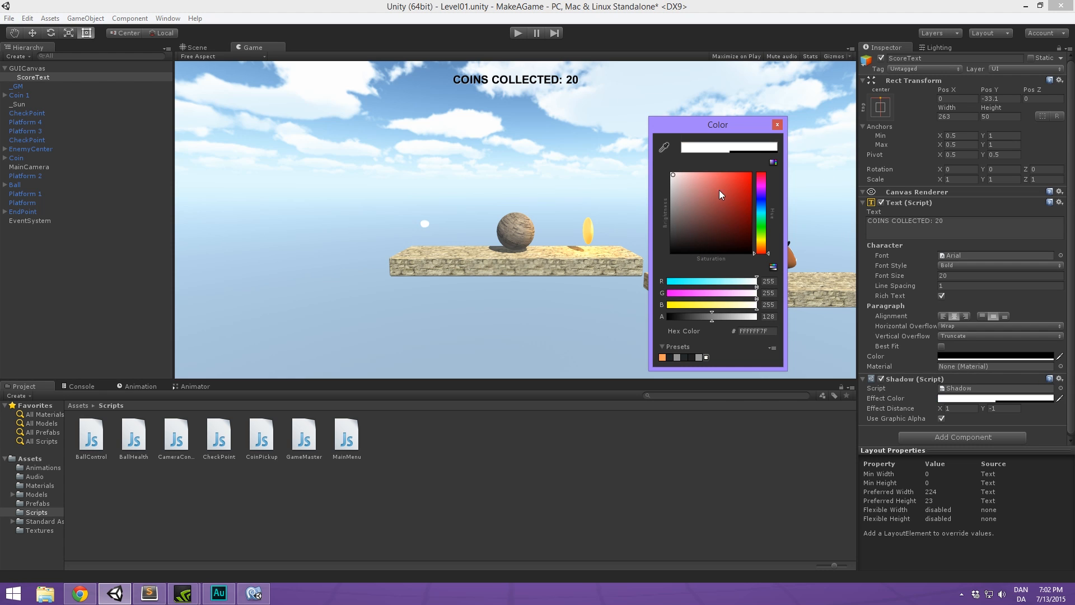
{"action": "left_click_drag", "start_coordinate": [719, 193], "coordinate": [710, 265]}
{"action": "left_click", "coordinate": [777, 124]}
Change the text colour of ScoreText to white.
{"action": "left_click", "coordinate": [962, 357]}
{"action": "left_click_drag", "start_coordinate": [722, 207], "coordinate": [487, 32]}
{"action": "left_click", "coordinate": [776, 124]}
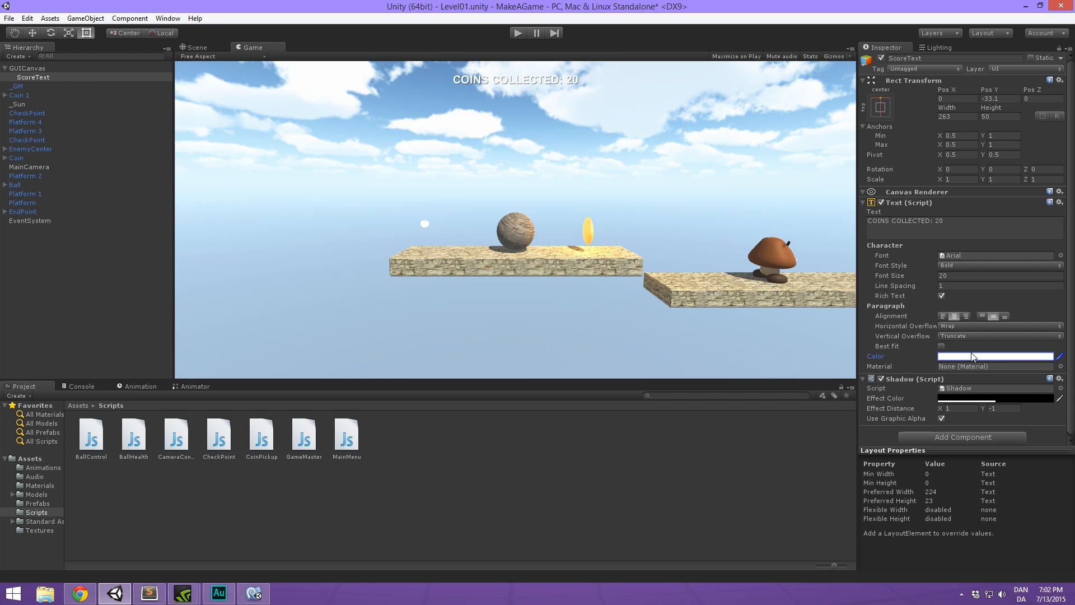
Check the shadow's effect colour and set its effect distance to X 2 and Y -2.
{"action": "left_click", "coordinate": [956, 397]}
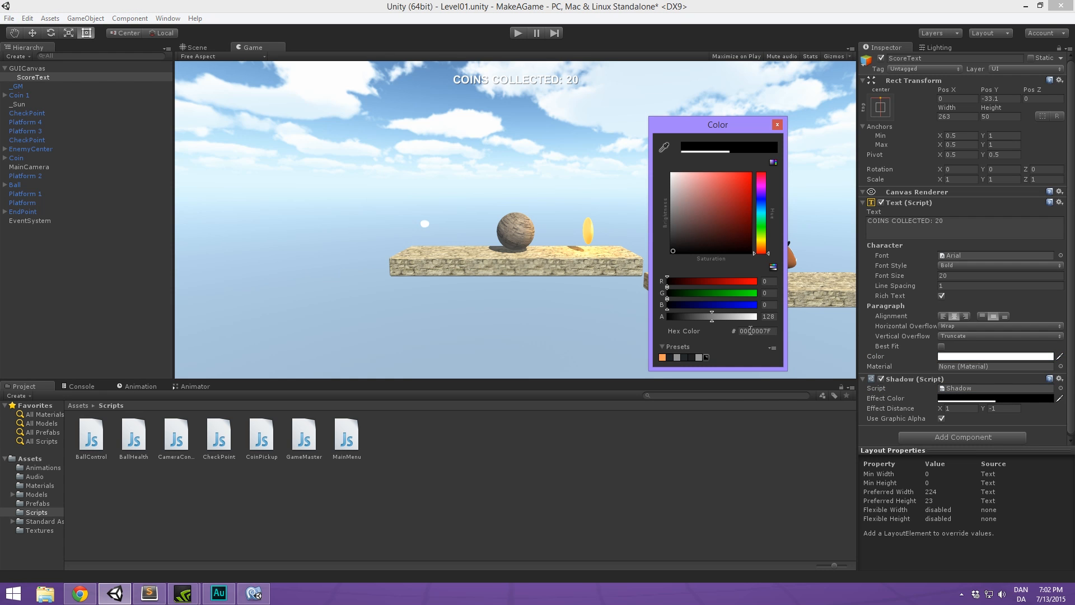
{"action": "left_click", "coordinate": [776, 125]}
{"action": "left_click", "coordinate": [961, 409]}
{"action": "type", "text": "2"}
{"action": "left_click", "coordinate": [1013, 409]}
{"action": "type", "text": "-2"}
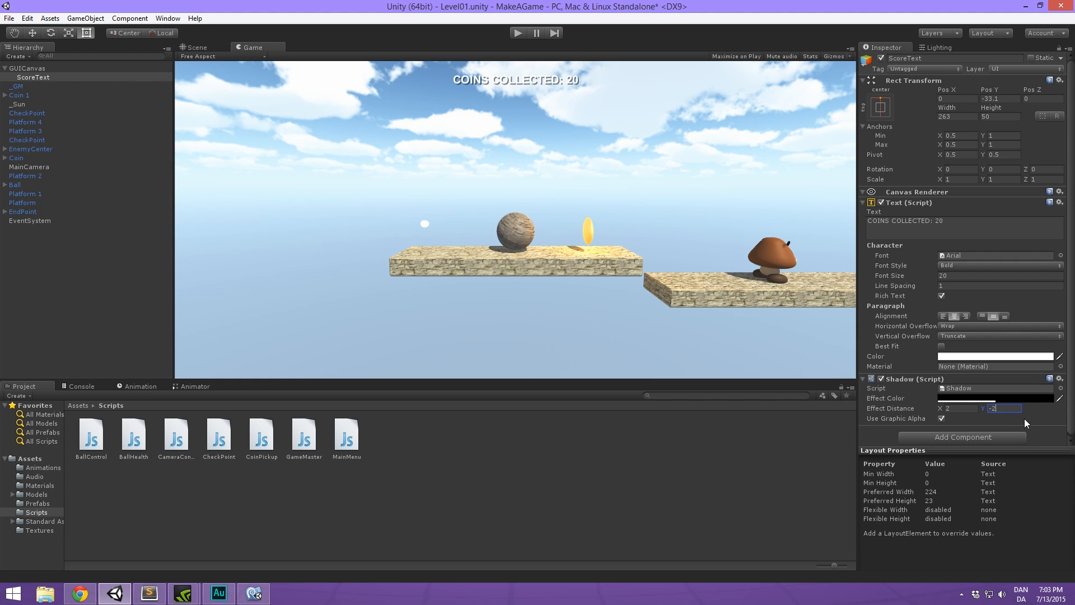
Raise the alpha of the shadow's black effect colour to make the shadow more opaque.
{"action": "left_click", "coordinate": [976, 399]}
{"action": "mouse_move", "coordinate": [728, 317]}
{"action": "left_mouse_down"}
{"action": "mouse_move", "coordinate": [771, 320]}
{"action": "mouse_move", "coordinate": [748, 318]}
{"action": "left_mouse_up"}
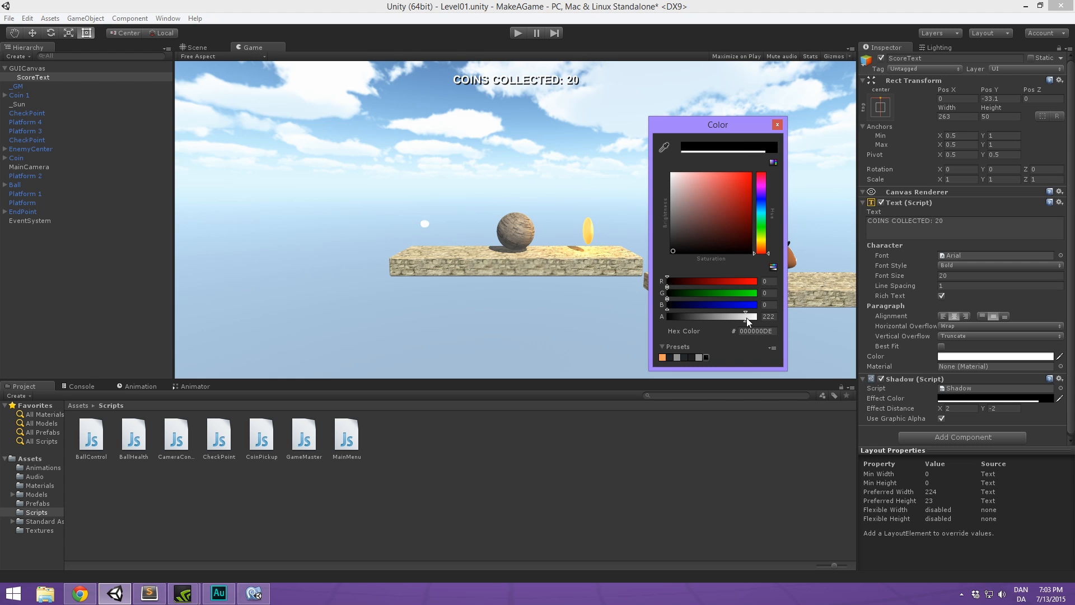
{"action": "left_click", "coordinate": [777, 124]}
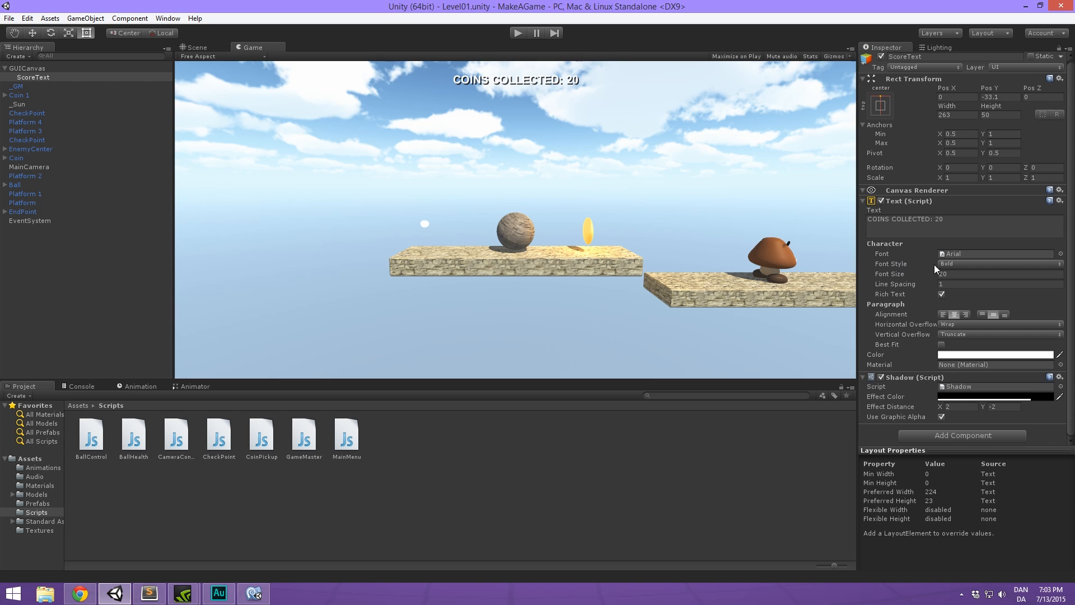
Attach the CurrentScoreGUI script to ScoreText and assign ScoreText's own Text component to its Score Text reference.
{"action": "left_click", "coordinate": [78, 406]}
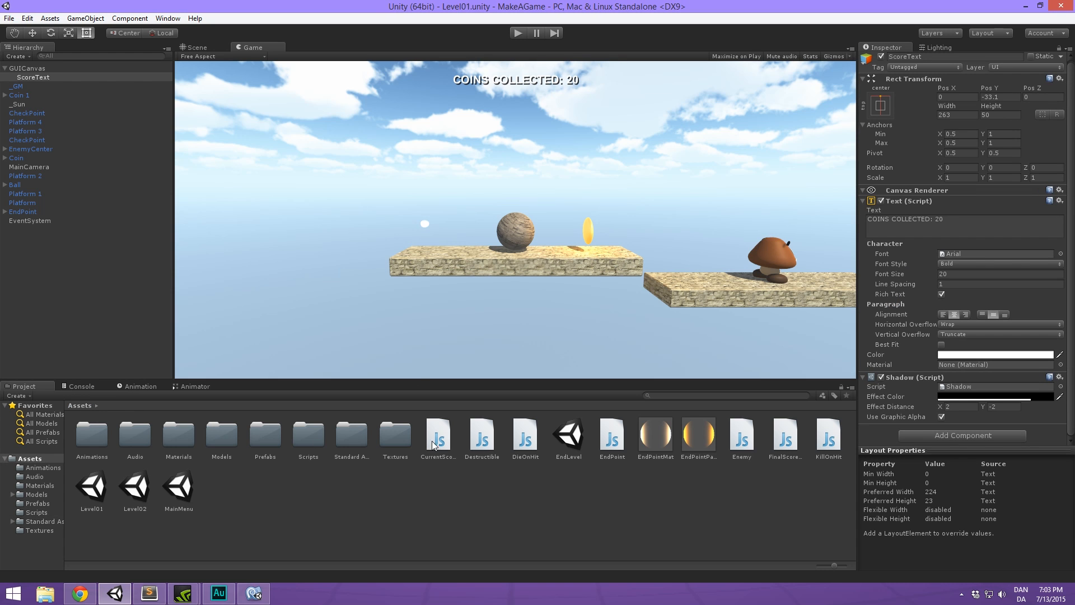
{"action": "left_click_drag", "start_coordinate": [788, 443], "coordinate": [840, 458]}
{"action": "left_click_drag", "start_coordinate": [438, 448], "coordinate": [881, 441]}
{"action": "left_click_drag", "start_coordinate": [898, 168], "coordinate": [971, 419]}
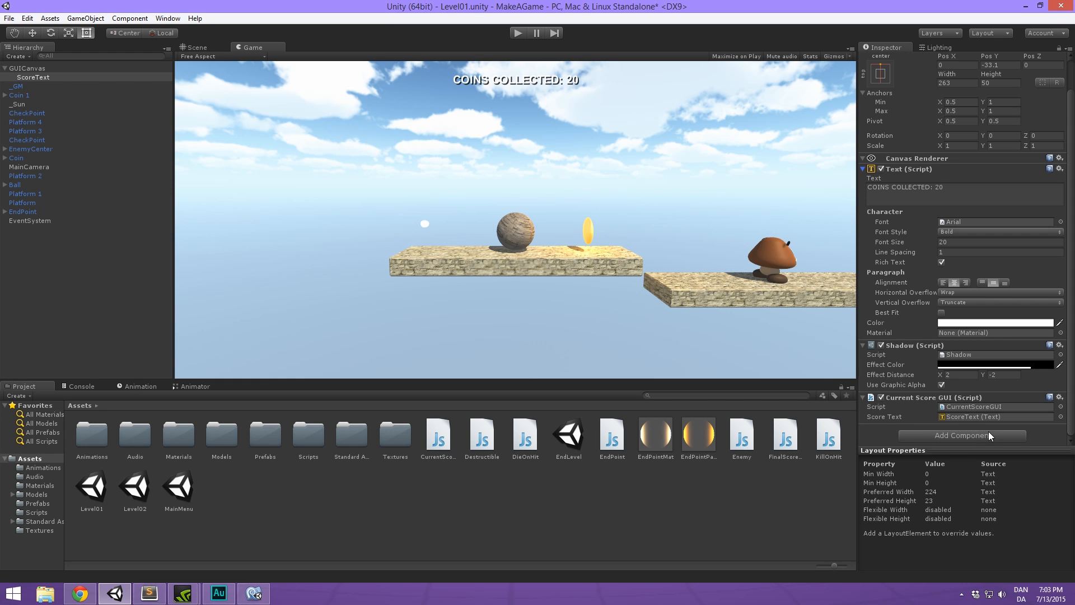
Make GUICanvas a prefab in the Prefabs folder and save Level01.
{"action": "left_click", "coordinate": [21, 69]}
{"action": "left_click", "coordinate": [5, 69]}
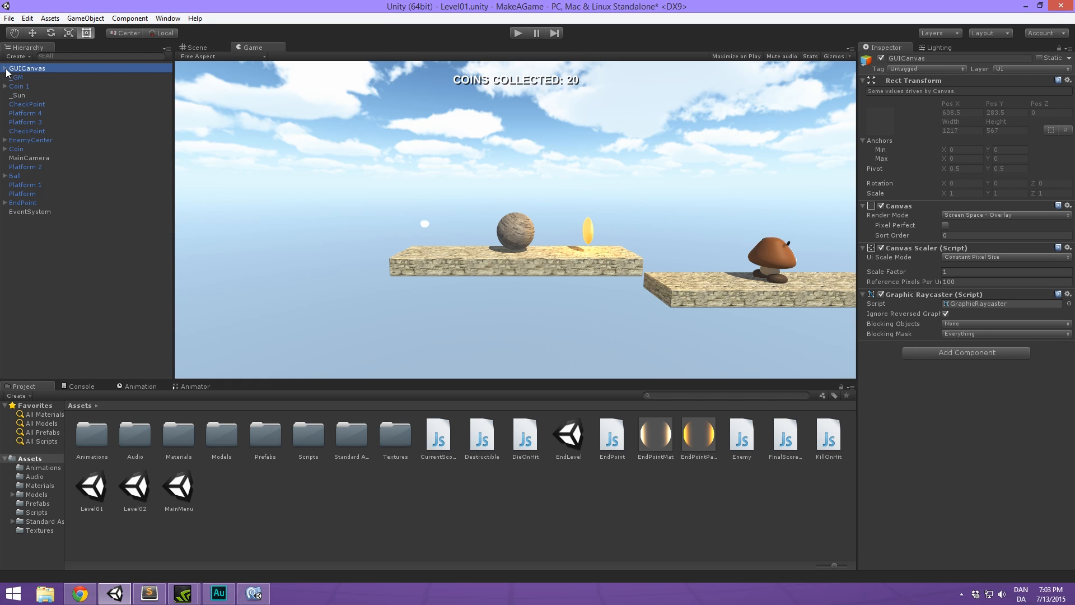
{"action": "left_click_drag", "start_coordinate": [20, 68], "coordinate": [267, 436]}
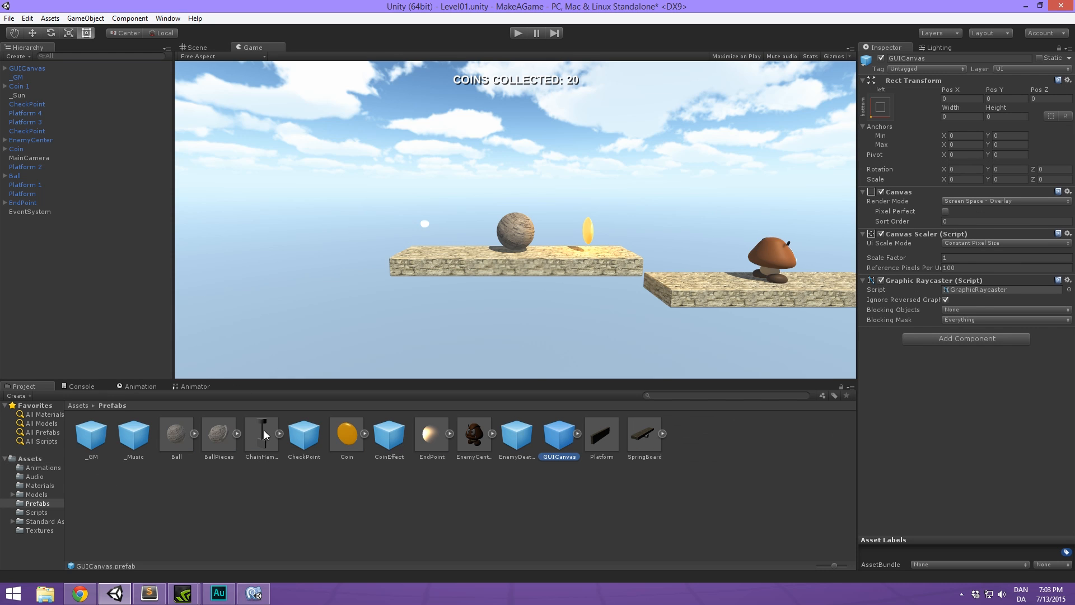
Open the Level02 scene from the Assets folder.
{"action": "left_click", "coordinate": [79, 406]}
{"action": "left_click", "coordinate": [395, 548]}
{"action": "double_click", "coordinate": [135, 488]}
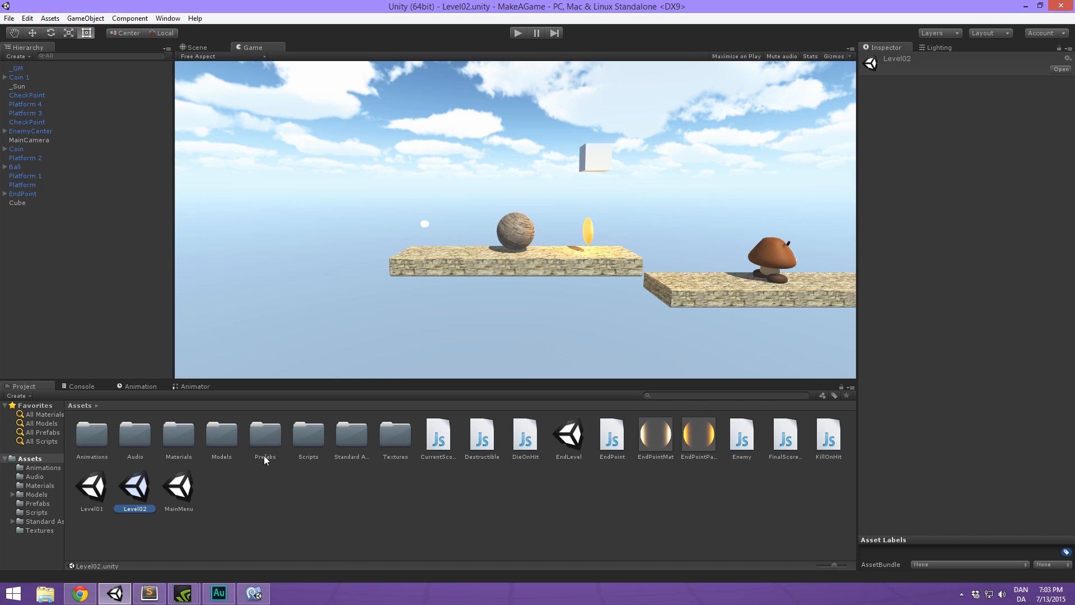
Add the GUICanvas prefab as the first object in Level02's hierarchy and save the scene.
{"action": "double_click", "coordinate": [271, 436]}
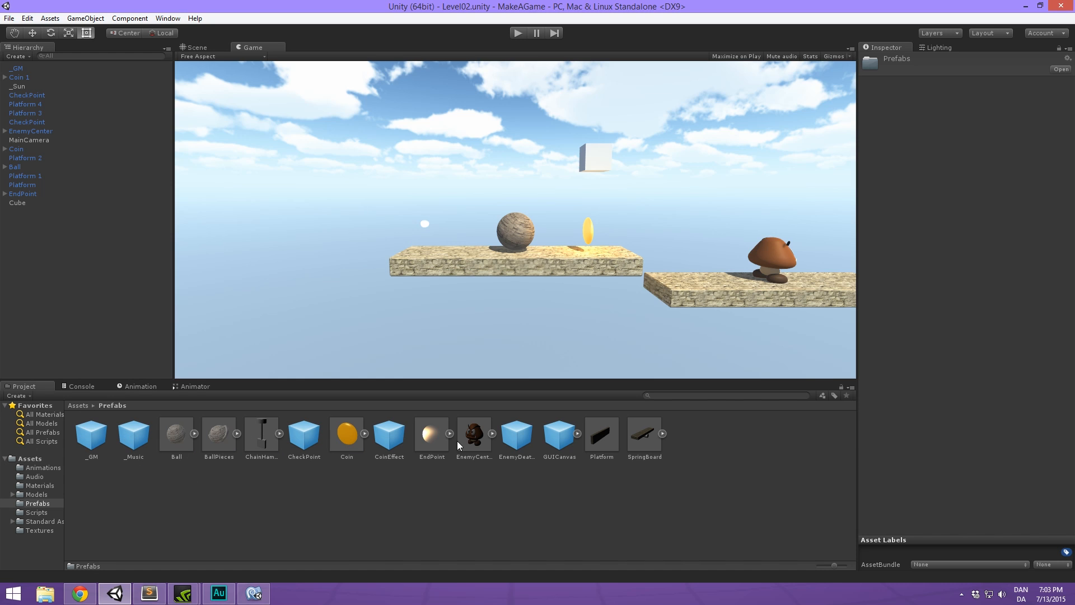
{"action": "left_click_drag", "start_coordinate": [552, 443], "coordinate": [59, 250]}
{"action": "left_click_drag", "start_coordinate": [52, 212], "coordinate": [38, 62]}
{"action": "left_click", "coordinate": [236, 456]}
{"action": "key", "text": "ctrl+s"}
Open the MainMenu scene, run it in play mode and start the game from its menu.
{"action": "left_click", "coordinate": [78, 405]}
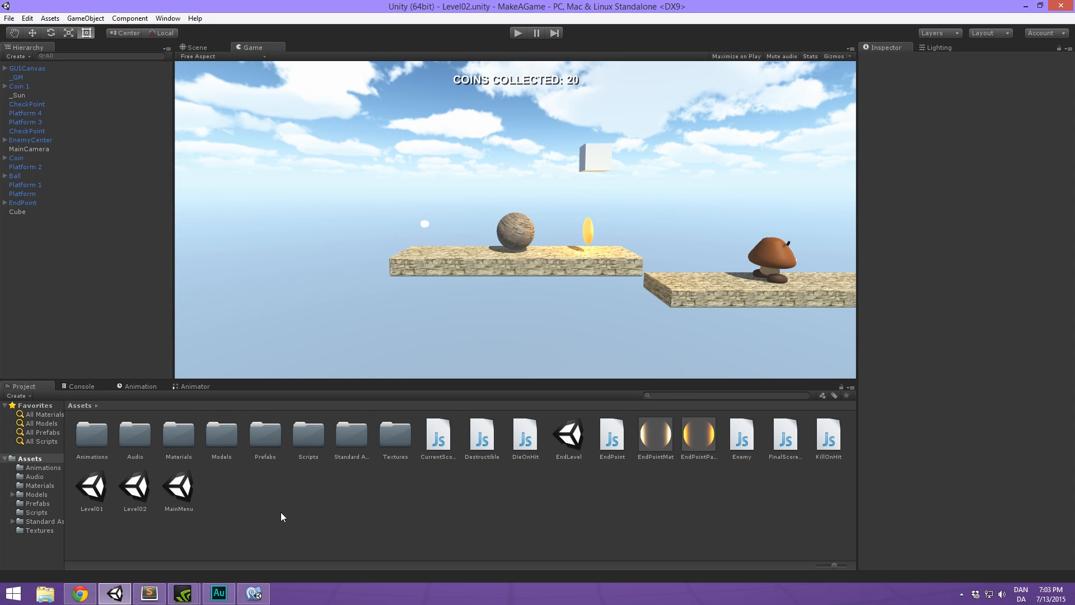
{"action": "double_click", "coordinate": [163, 488]}
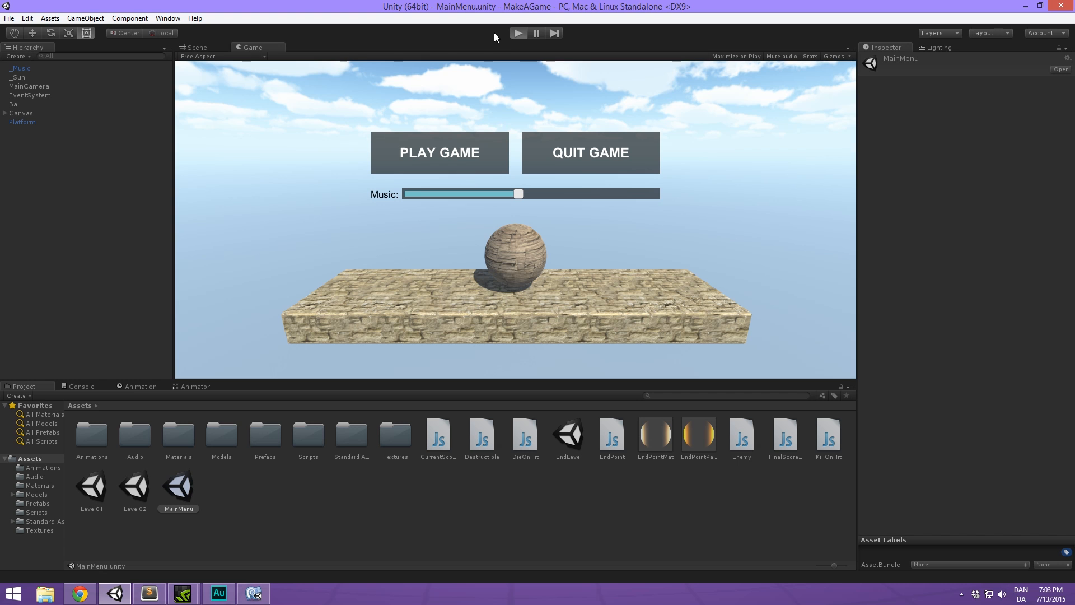
{"action": "left_click", "coordinate": [518, 33]}
{"action": "left_click", "coordinate": [421, 152]}
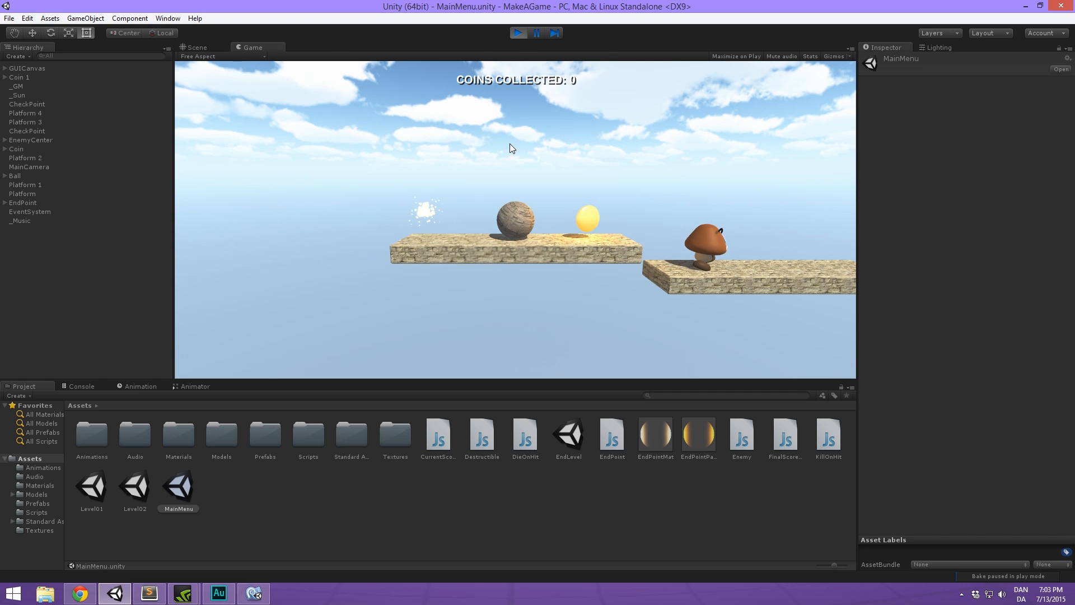
Roll the ball through both levels to the end screen to test the coin counter, and stop play mode.
{"action": "key", "text": "d"}
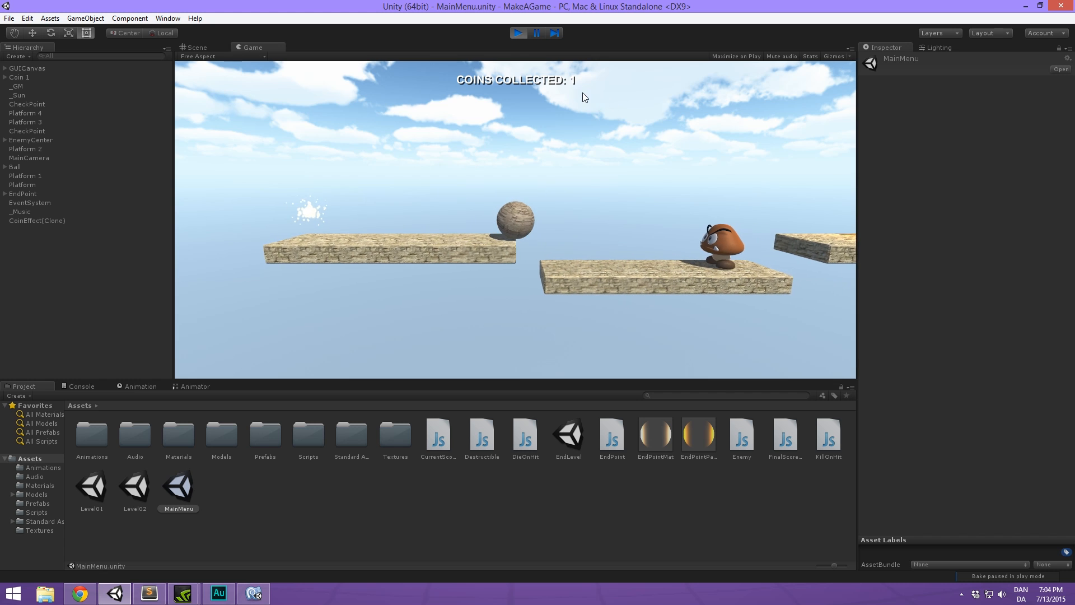
{"action": "key", "text": "a"}
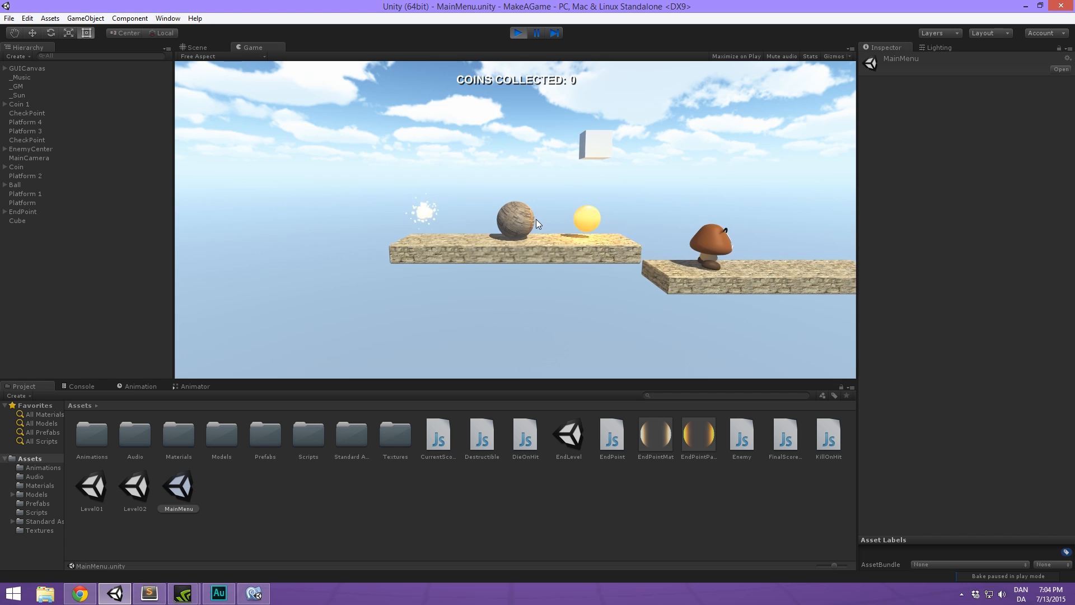
{"action": "key", "text": "d"}
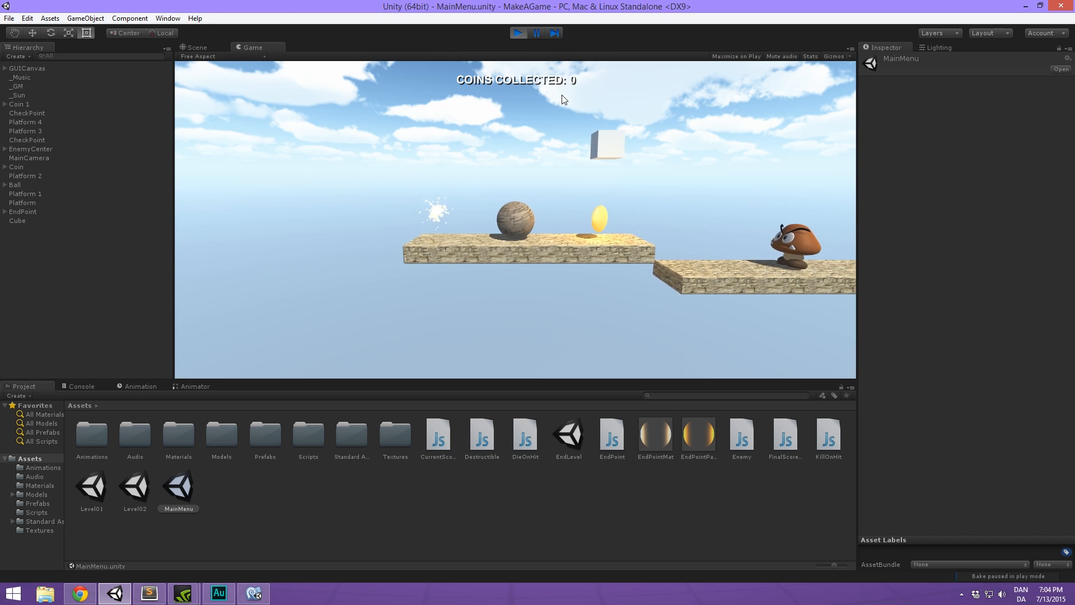
{"action": "key", "text": "d"}
{"action": "key", "text": "a"}
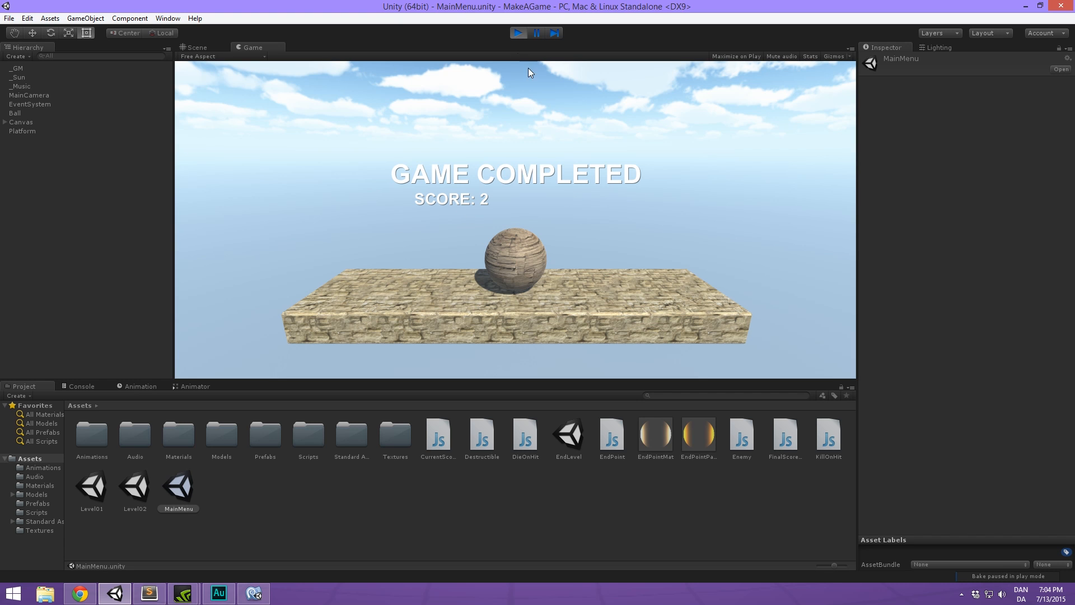
{"action": "left_click", "coordinate": [518, 33]}
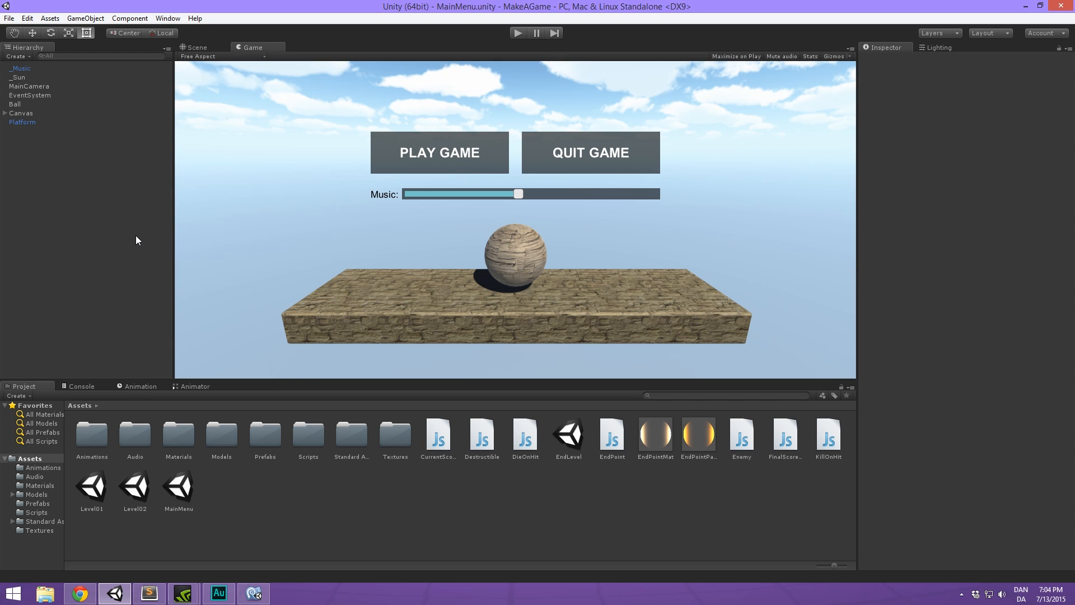
{"action": "left_click", "coordinate": [219, 592]}
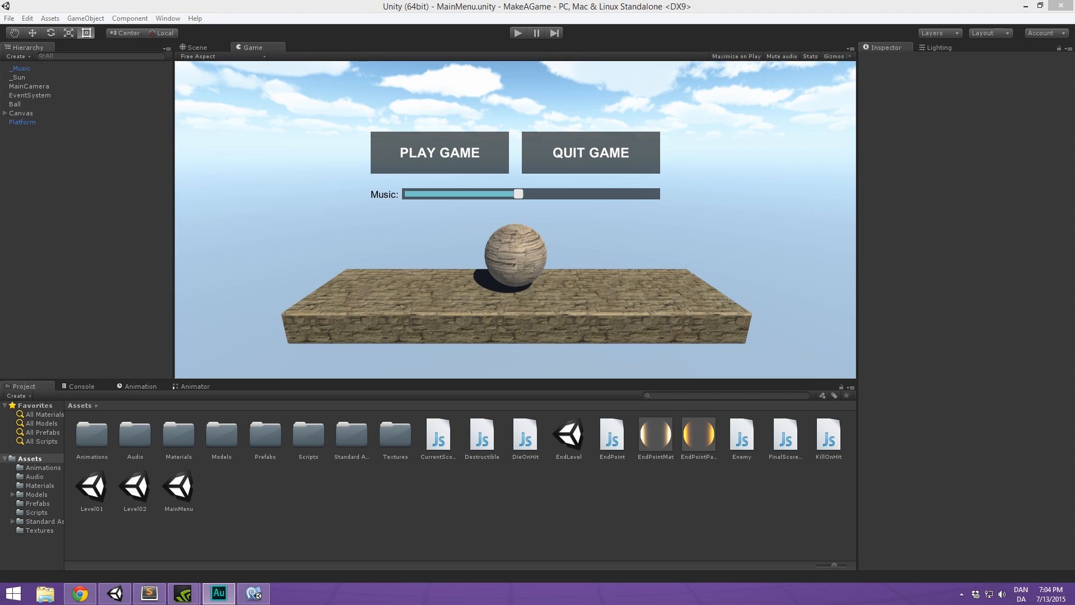
{"action": "left_click", "coordinate": [981, 193]}
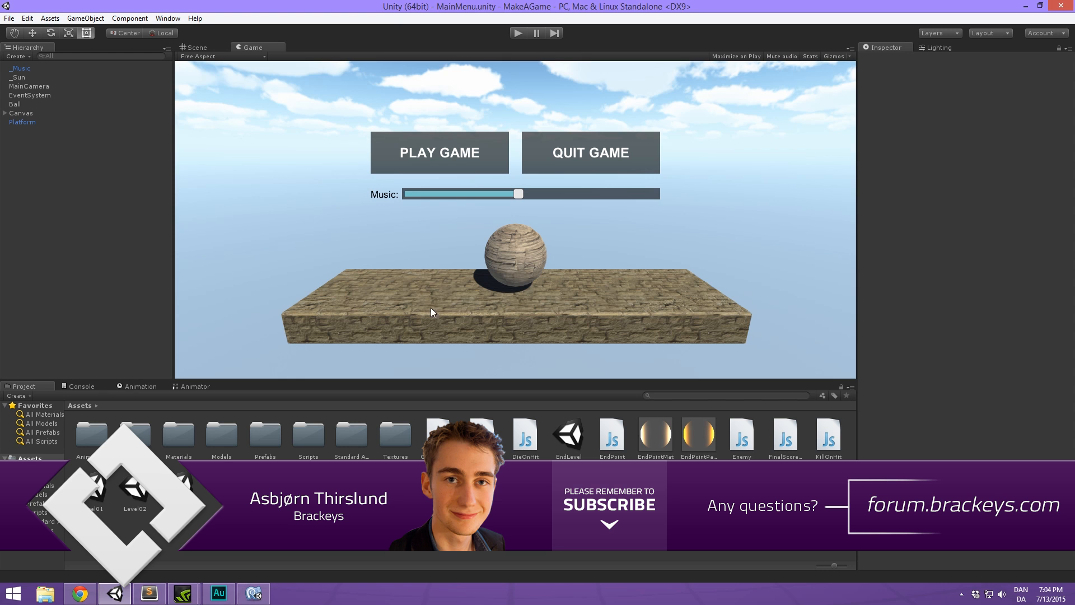
Look over the notes in Sublime Text and the Brackeys shop and forum pages in Chrome, and return to Unity.
{"action": "left_click", "coordinate": [149, 593]}
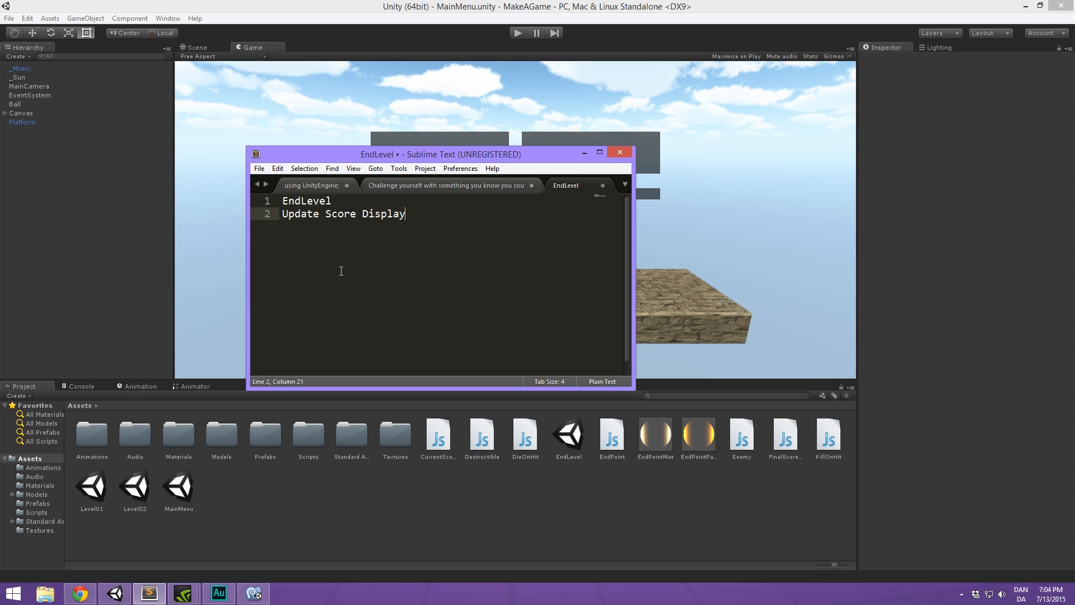
{"action": "left_click_drag", "start_coordinate": [1074, 41], "coordinate": [459, 2]}
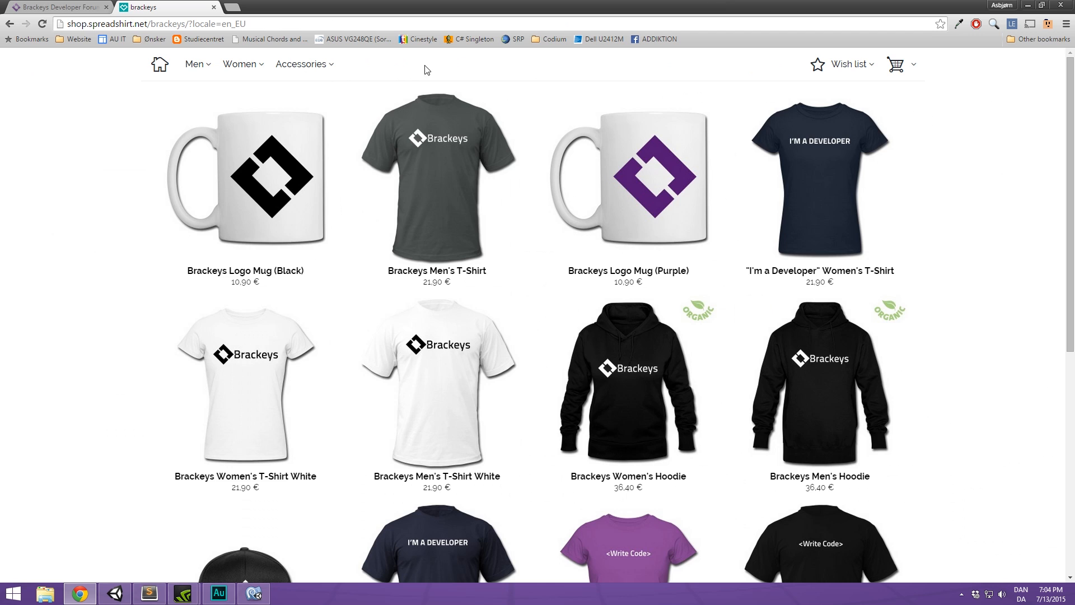
{"action": "left_click", "coordinate": [63, 5]}
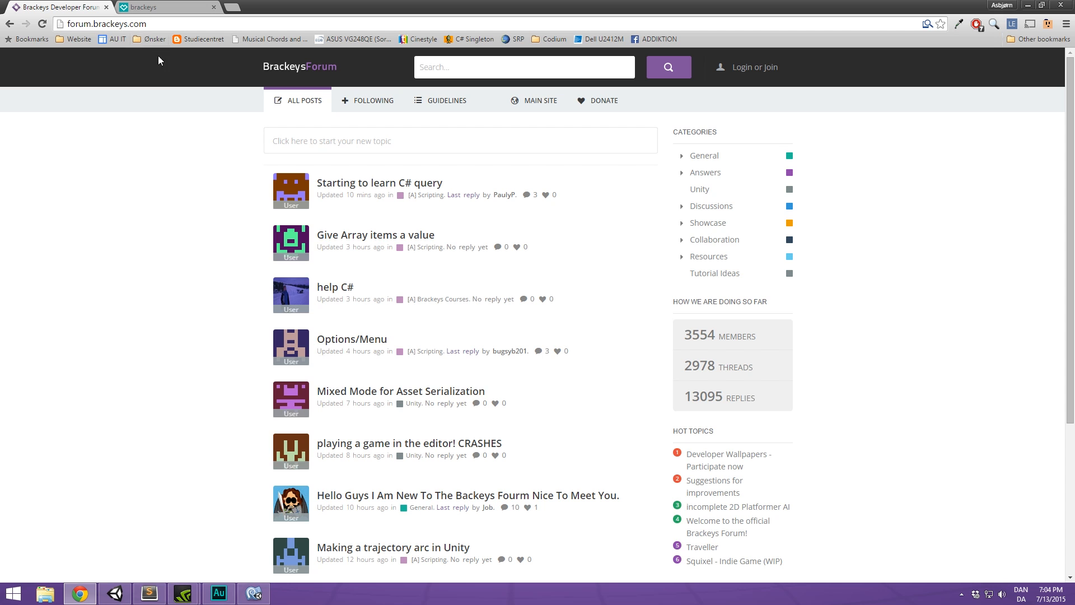
{"action": "left_click", "coordinate": [145, 7]}
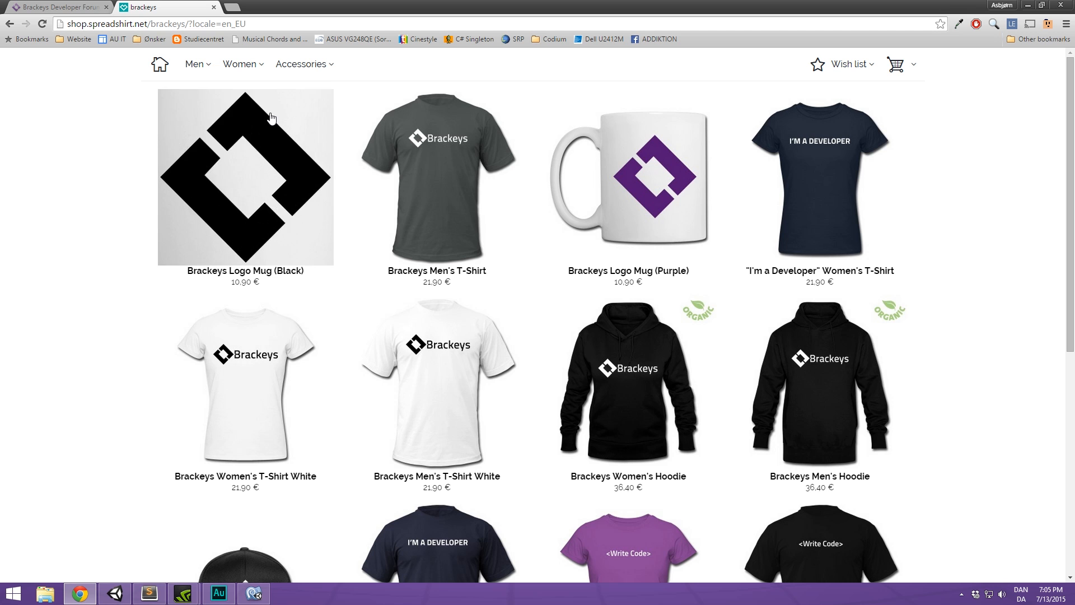
{"action": "left_click", "coordinate": [1029, 6]}
{"action": "left_click", "coordinate": [720, 162]}
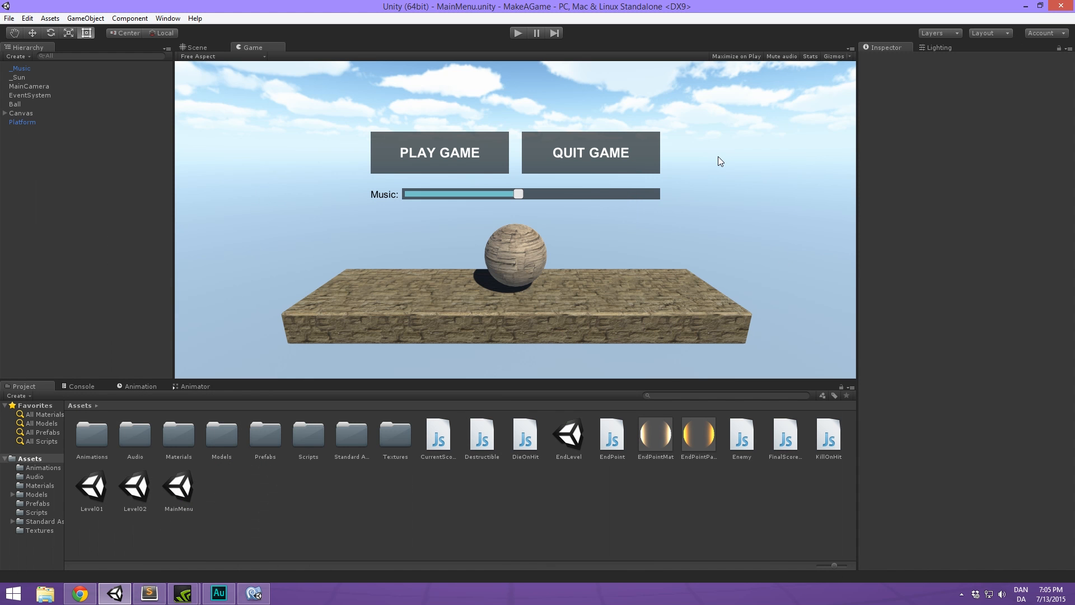